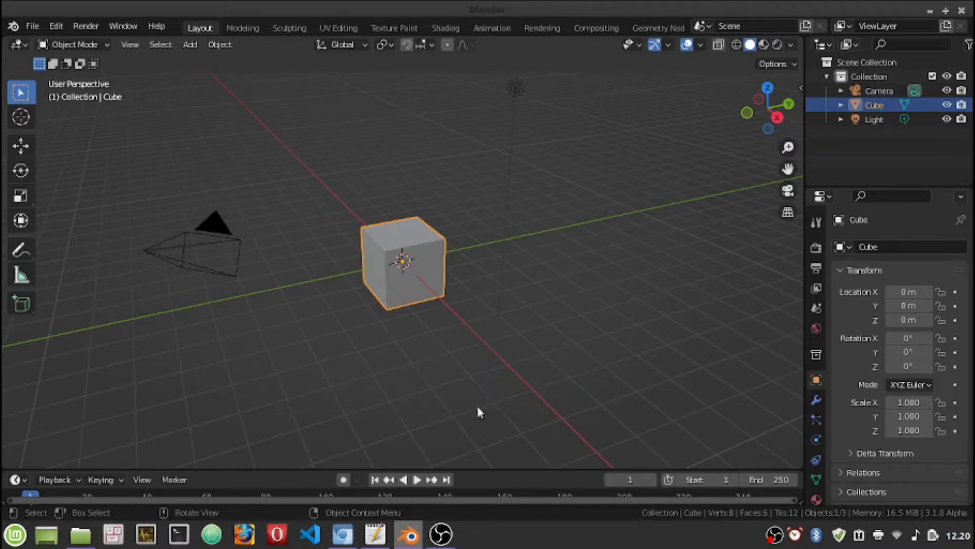
Step: Bring the browser forward and switch to another channel's Blender lesson videos
{"action": "mouse_move", "coordinate": [342, 535]}
{"action": "left_click", "coordinate": [373, 488]}
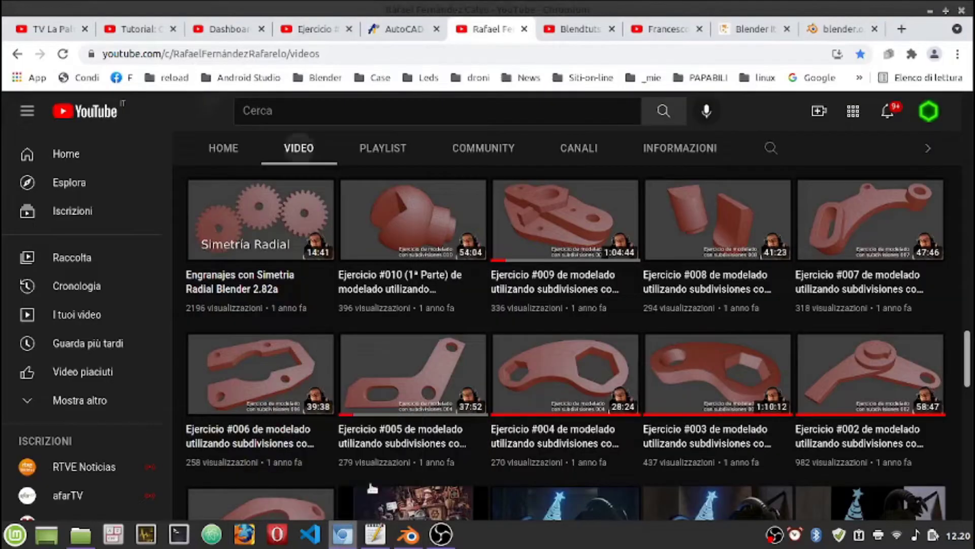
{"action": "left_click", "coordinate": [743, 29]}
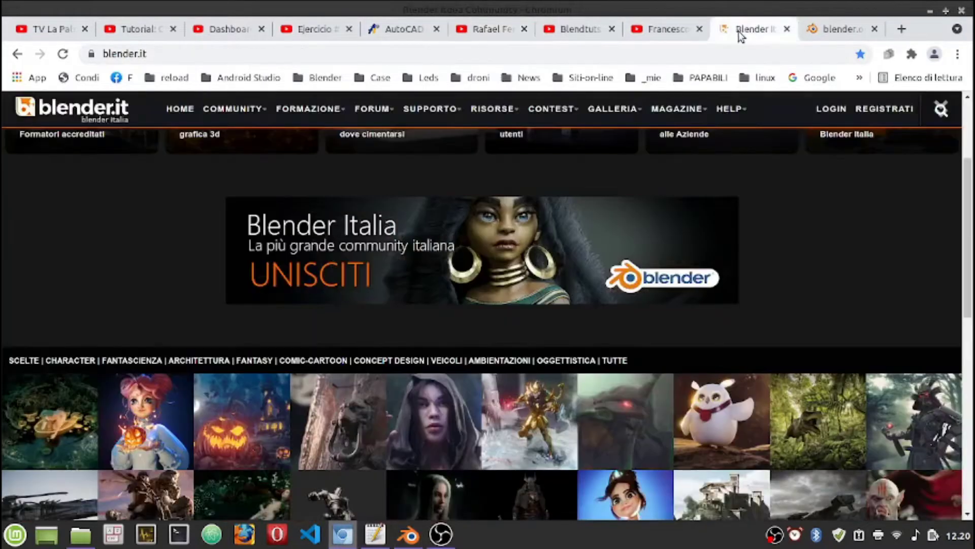
{"action": "left_click", "coordinate": [664, 32]}
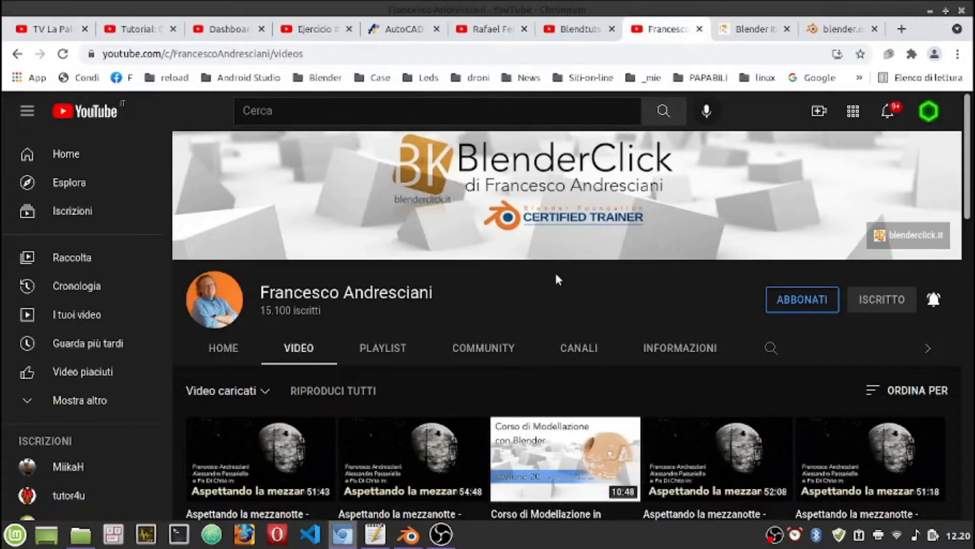
Step: Scroll through the channel's list of numbered precision-modeling and basic-course lessons
{"action": "scroll", "coordinate": [577, 275], "scroll_direction": "down", "scroll_amount": 1}
{"action": "scroll", "coordinate": [576, 275], "scroll_direction": "down", "scroll_amount": 3}
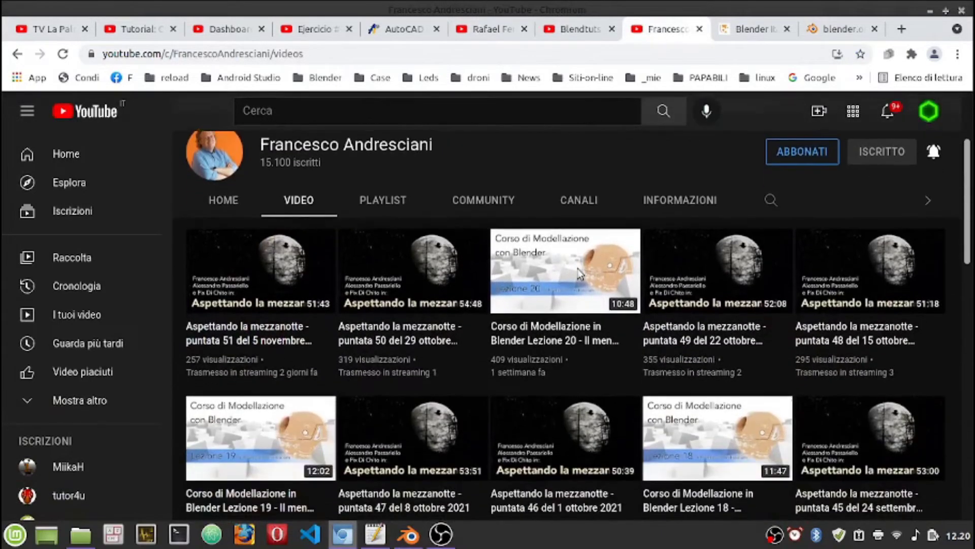
{"action": "scroll", "coordinate": [577, 274], "scroll_direction": "down", "scroll_amount": 4}
{"action": "scroll", "coordinate": [579, 273], "scroll_direction": "down", "scroll_amount": 3}
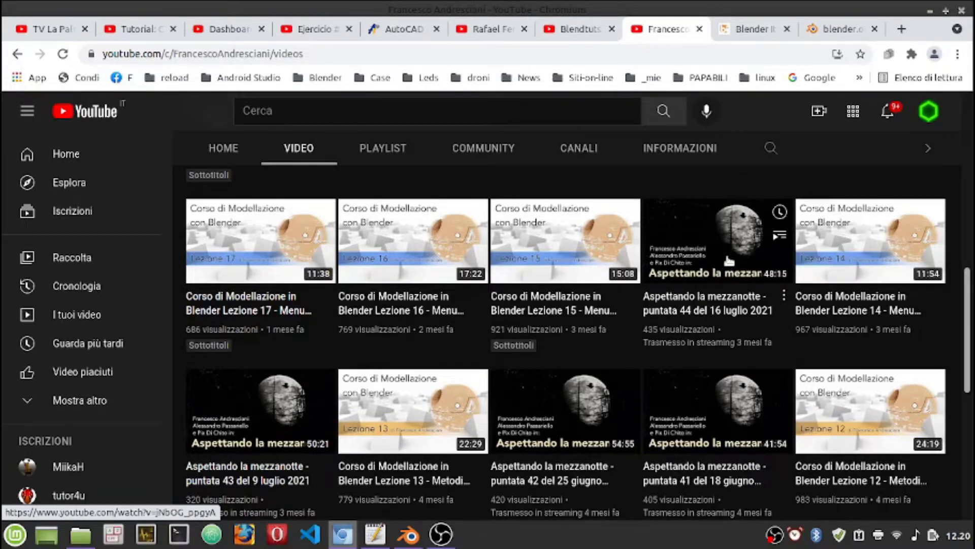
{"action": "scroll", "coordinate": [730, 260], "scroll_direction": "down", "scroll_amount": 1}
{"action": "scroll", "coordinate": [729, 261], "scroll_direction": "down", "scroll_amount": 1}
{"action": "scroll", "coordinate": [730, 260], "scroll_direction": "down", "scroll_amount": 7}
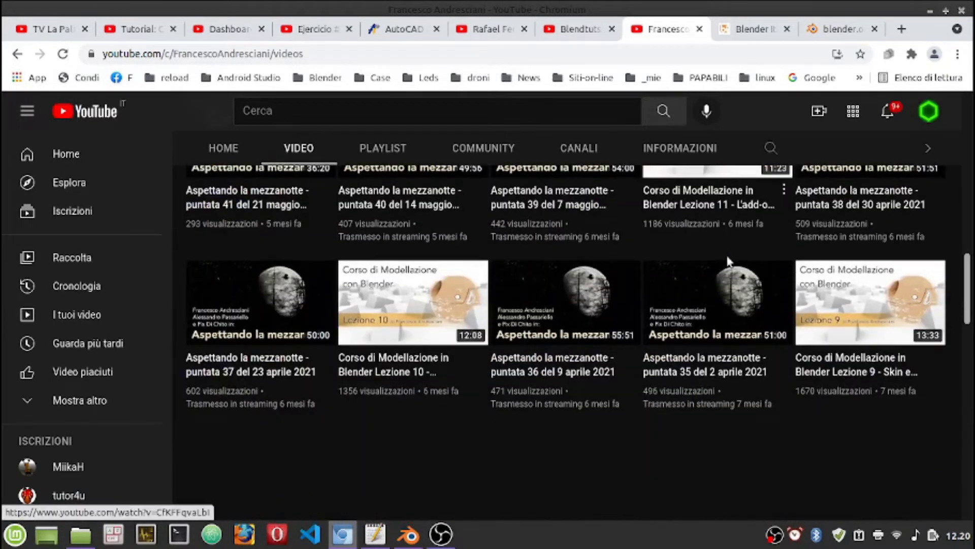
{"action": "scroll", "coordinate": [727, 256], "scroll_direction": "down", "scroll_amount": 5}
{"action": "scroll", "coordinate": [727, 256], "scroll_direction": "down", "scroll_amount": 2}
{"action": "scroll", "coordinate": [727, 256], "scroll_direction": "down", "scroll_amount": 4}
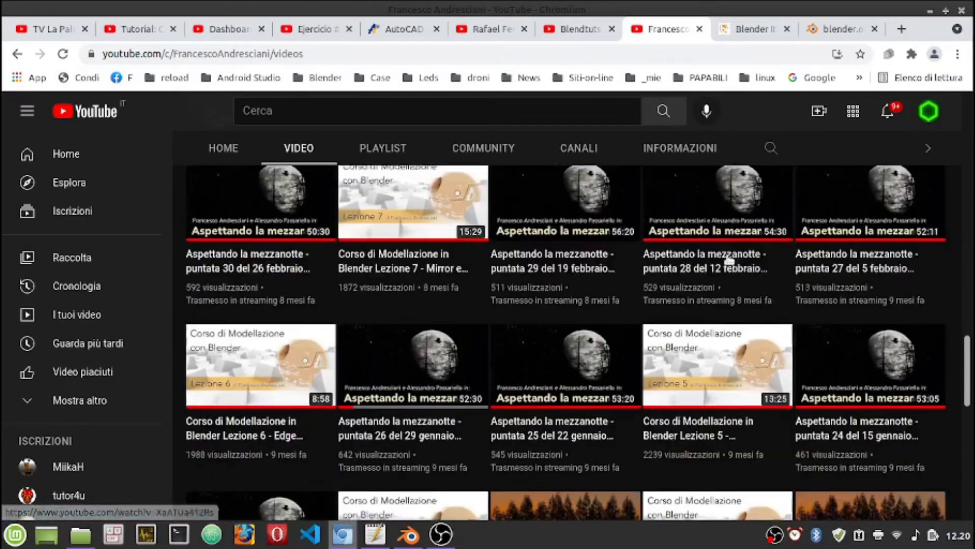
{"action": "scroll", "coordinate": [727, 254], "scroll_direction": "down", "scroll_amount": 3}
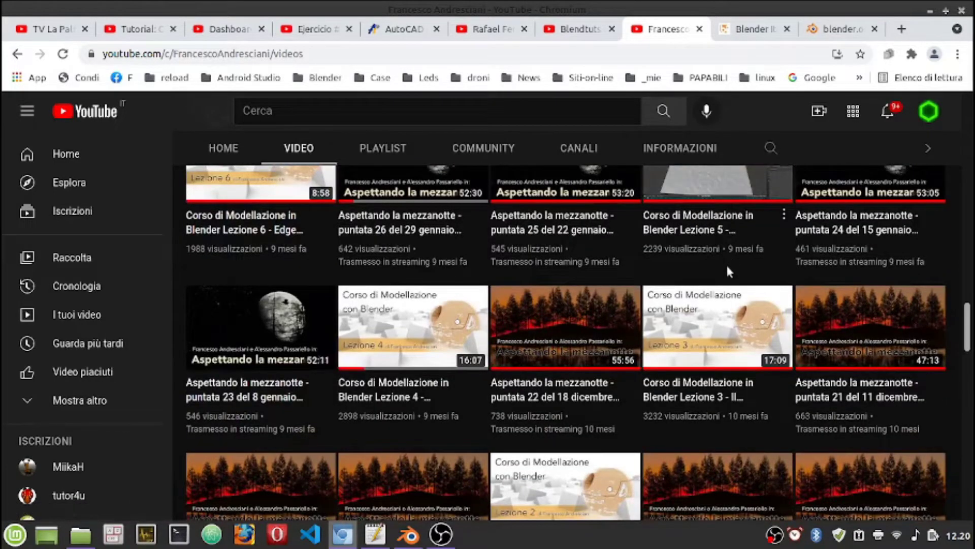
{"action": "mouse_move", "coordinate": [717, 326]}
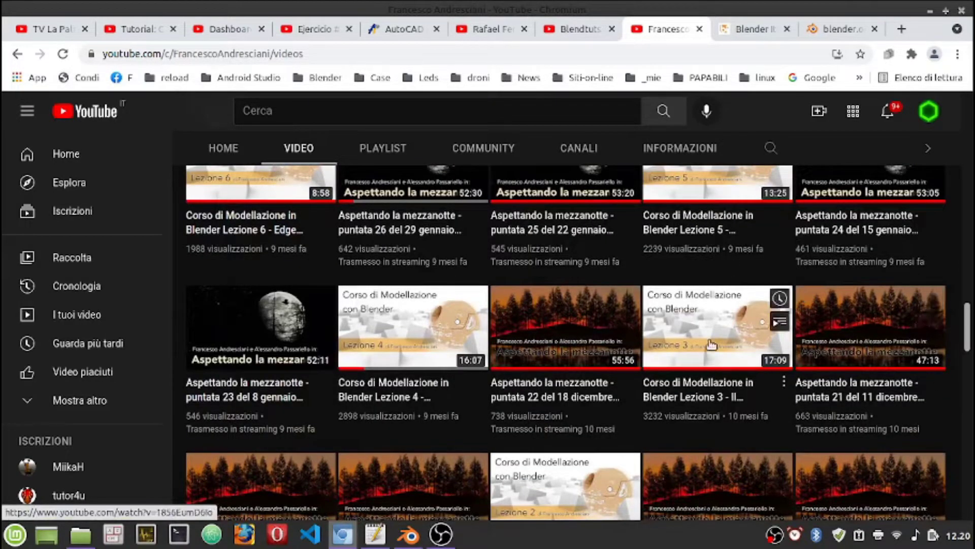
{"action": "scroll", "coordinate": [711, 344], "scroll_direction": "down", "scroll_amount": 3}
{"action": "scroll", "coordinate": [711, 343], "scroll_direction": "down", "scroll_amount": 1}
{"action": "scroll", "coordinate": [711, 343], "scroll_direction": "down", "scroll_amount": 3}
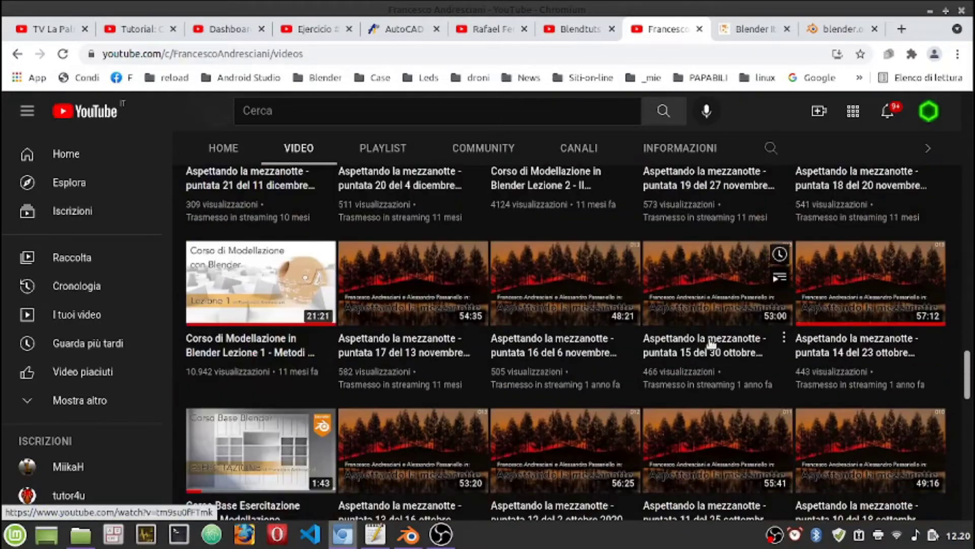
{"action": "scroll", "coordinate": [711, 343], "scroll_direction": "down", "scroll_amount": 3}
{"action": "scroll", "coordinate": [710, 344], "scroll_direction": "down", "scroll_amount": 3}
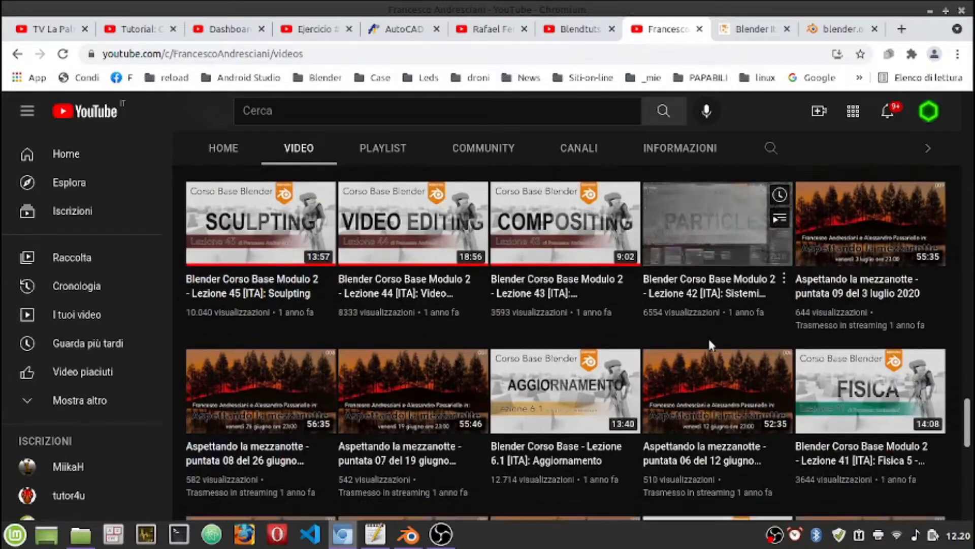
{"action": "scroll", "coordinate": [710, 345], "scroll_direction": "down", "scroll_amount": 3}
{"action": "scroll", "coordinate": [710, 344], "scroll_direction": "down", "scroll_amount": 3}
{"action": "scroll", "coordinate": [710, 343], "scroll_direction": "down", "scroll_amount": 3}
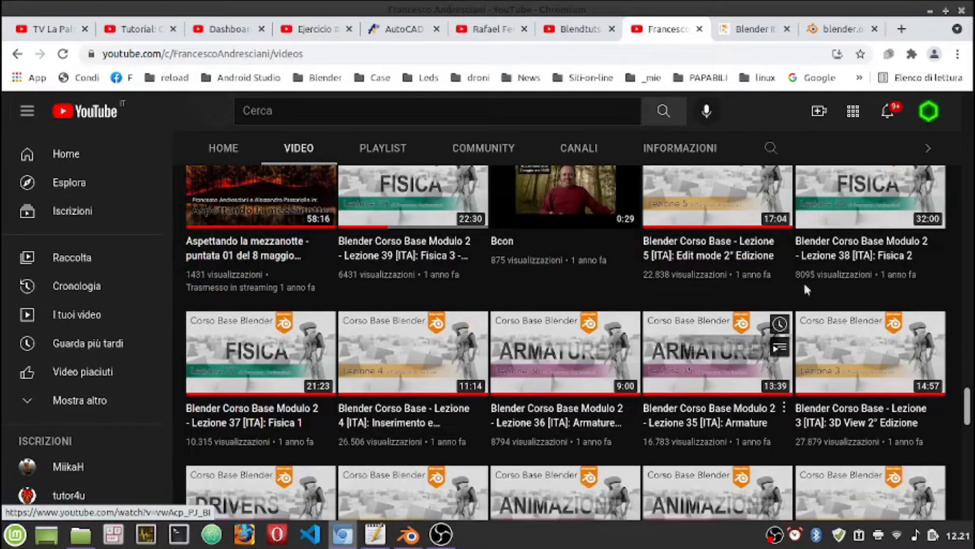
{"action": "scroll", "coordinate": [711, 416], "scroll_direction": "down", "scroll_amount": 3}
{"action": "scroll", "coordinate": [711, 416], "scroll_direction": "down", "scroll_amount": 2}
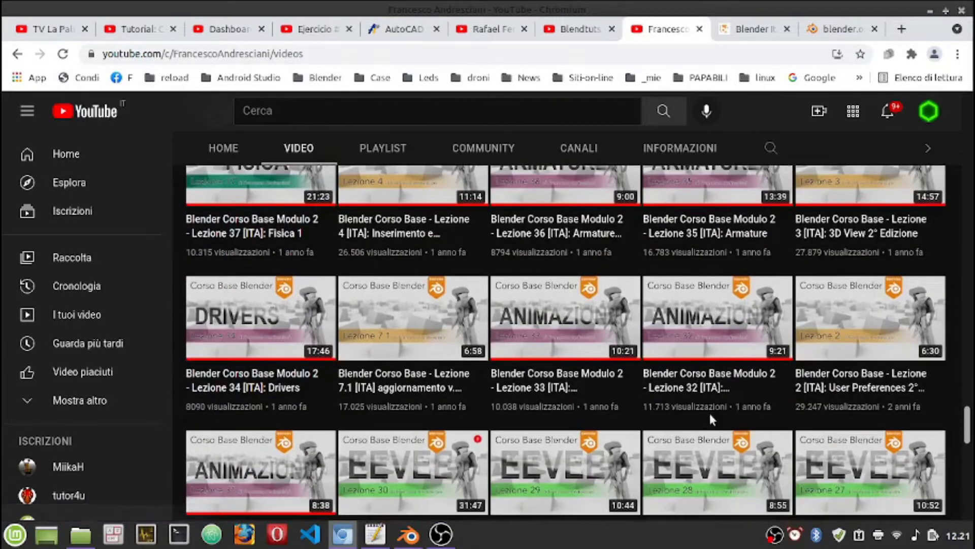
{"action": "scroll", "coordinate": [711, 420], "scroll_direction": "down", "scroll_amount": 1}
{"action": "scroll", "coordinate": [710, 420], "scroll_direction": "down", "scroll_amount": 1}
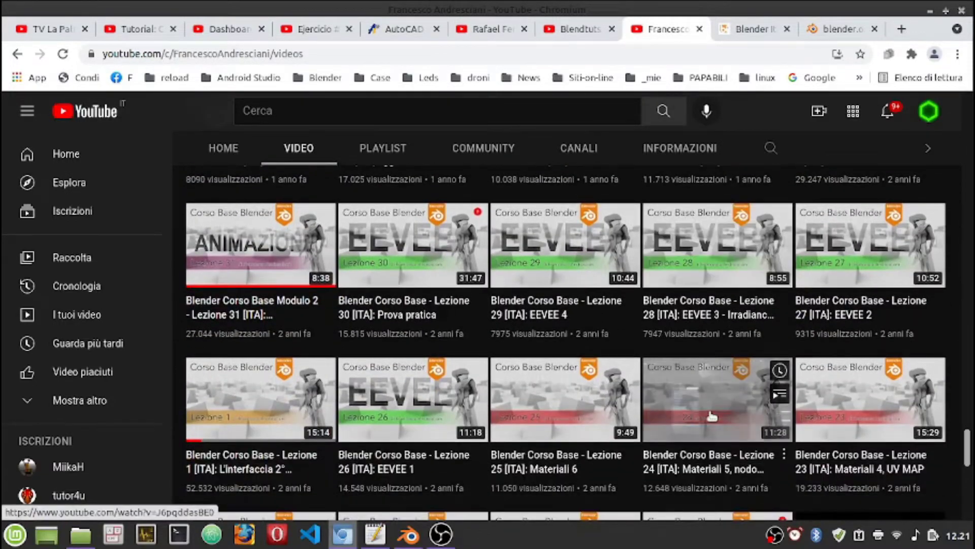
{"action": "scroll", "coordinate": [711, 415], "scroll_direction": "down", "scroll_amount": 4}
{"action": "scroll", "coordinate": [713, 414], "scroll_direction": "down", "scroll_amount": 3}
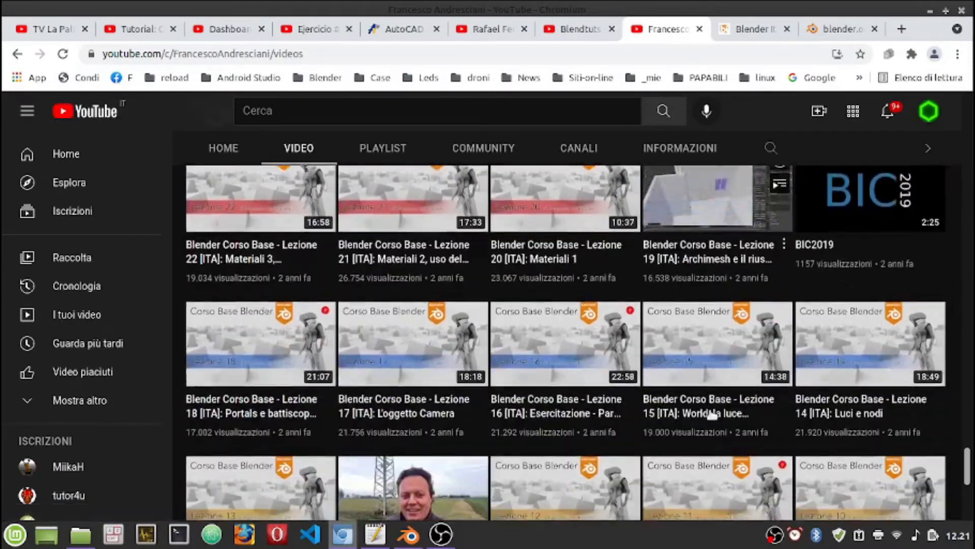
{"action": "scroll", "coordinate": [712, 414], "scroll_direction": "down", "scroll_amount": 2}
{"action": "scroll", "coordinate": [711, 414], "scroll_direction": "down", "scroll_amount": 1}
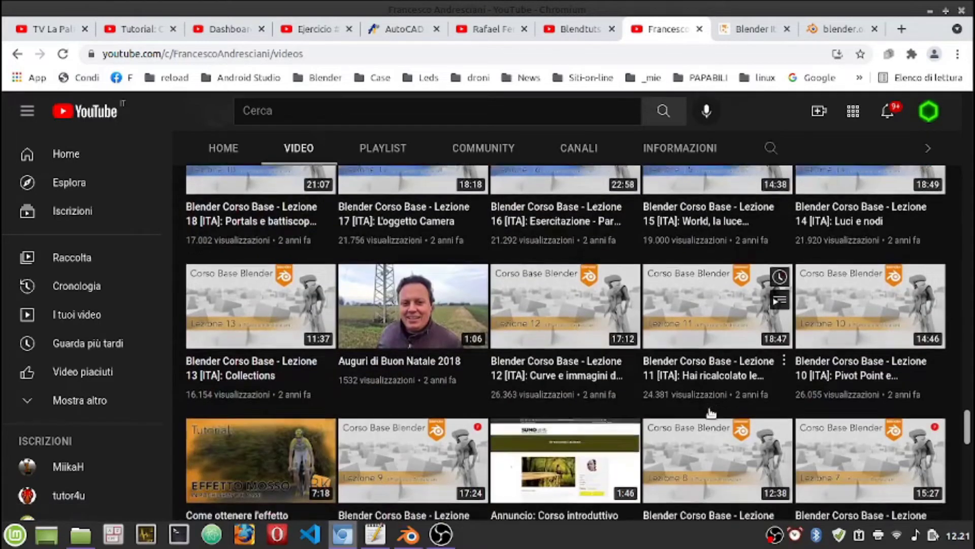
{"action": "scroll", "coordinate": [711, 412], "scroll_direction": "down", "scroll_amount": 3}
{"action": "scroll", "coordinate": [711, 413], "scroll_direction": "down", "scroll_amount": 4}
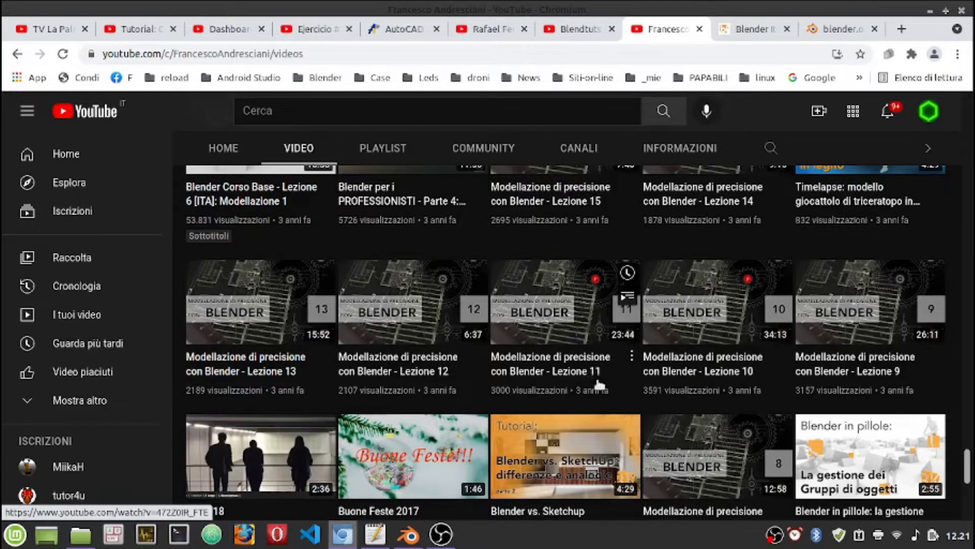
{"action": "scroll", "coordinate": [610, 392], "scroll_direction": "up", "scroll_amount": 3}
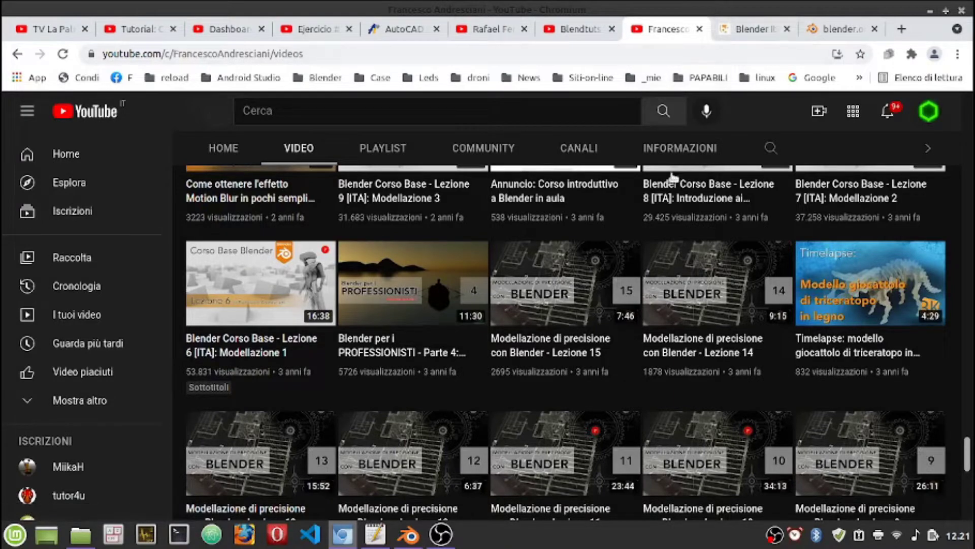
{"action": "left_click", "coordinate": [587, 31]}
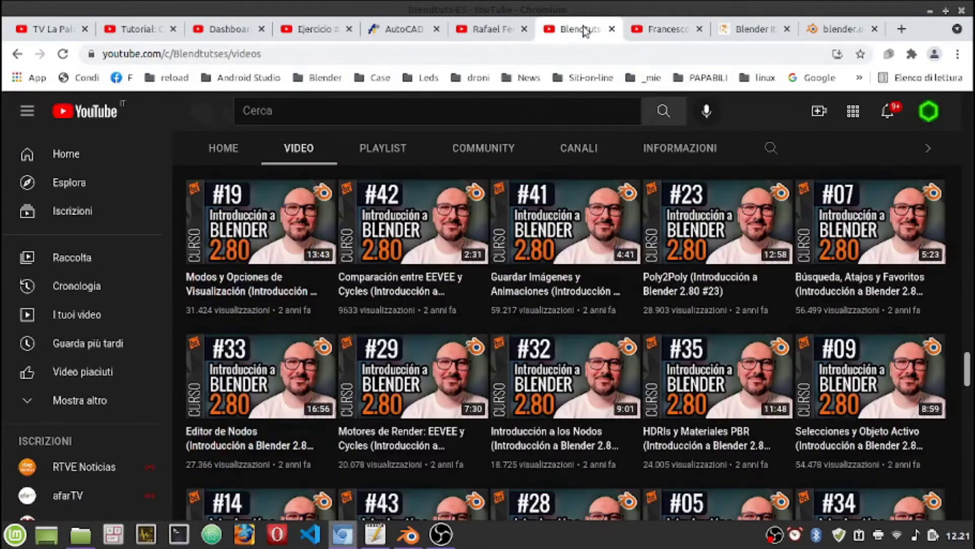
{"action": "scroll", "coordinate": [584, 238], "scroll_direction": "up", "scroll_amount": 3}
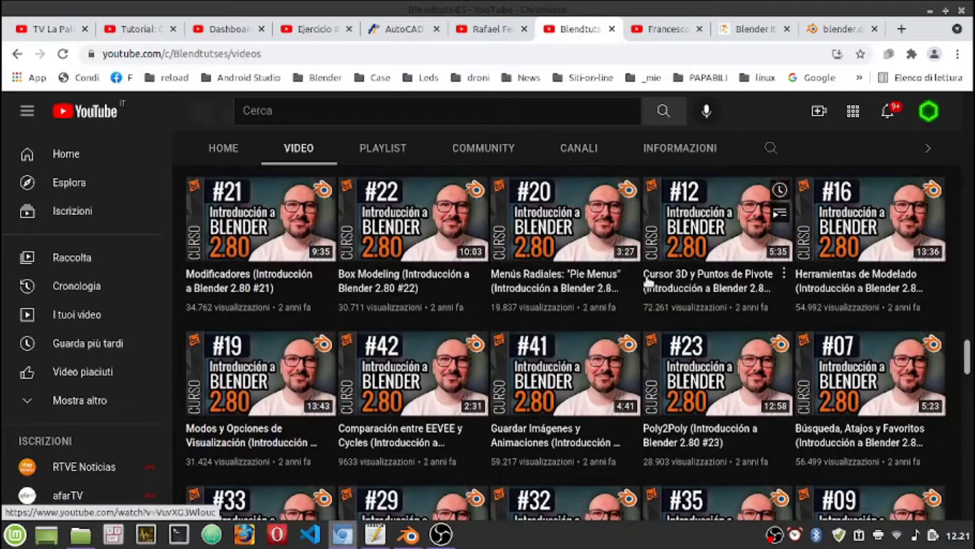
{"action": "mouse_move", "coordinate": [707, 281]}
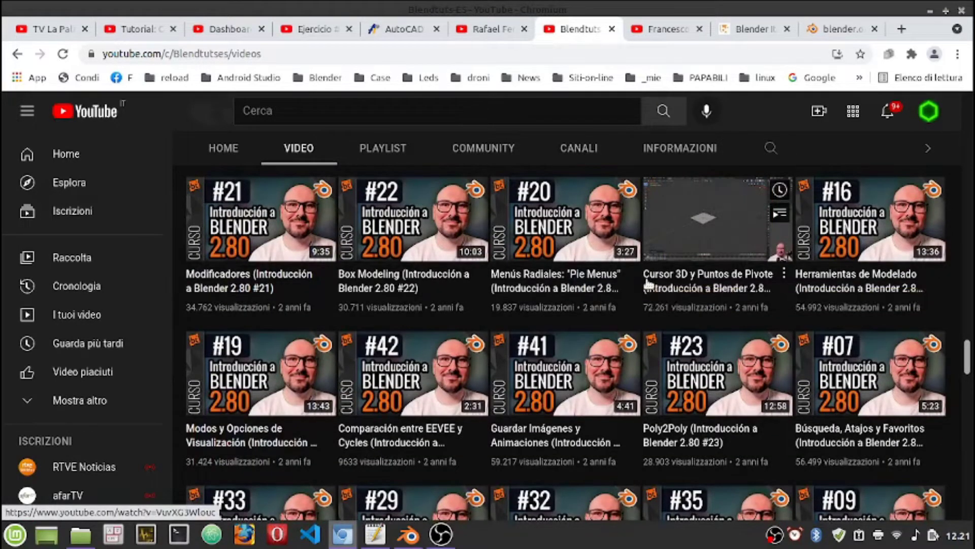
{"action": "scroll", "coordinate": [639, 311], "scroll_direction": "down", "scroll_amount": 2}
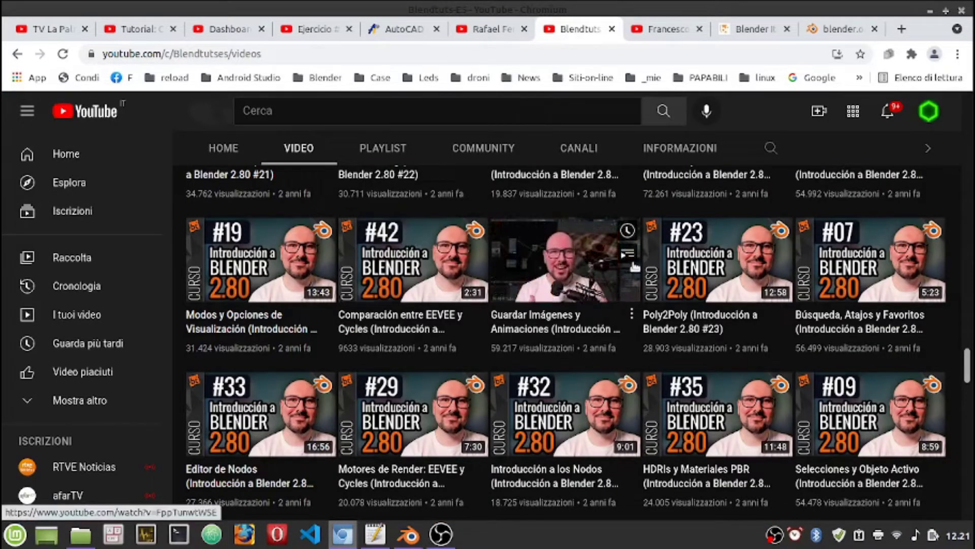
{"action": "mouse_move", "coordinate": [414, 371]}
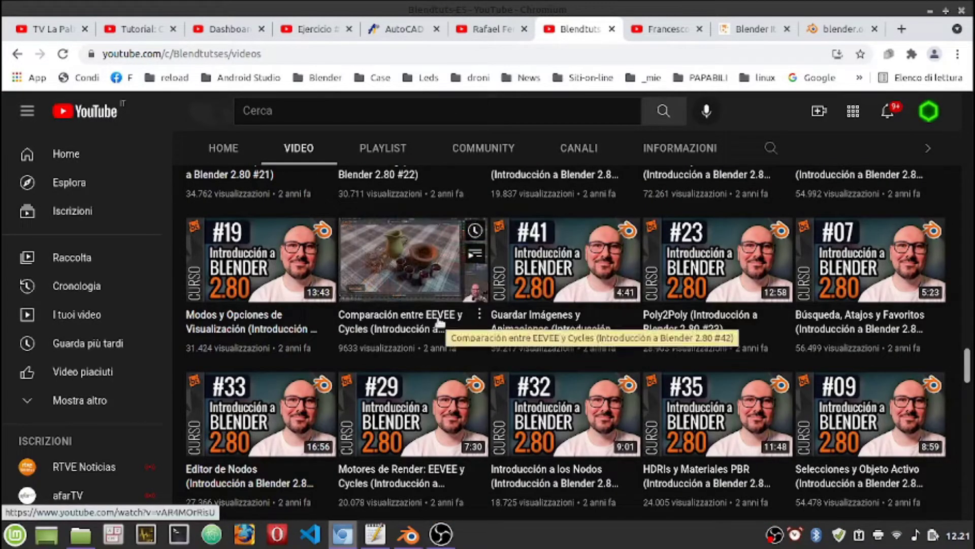
{"action": "scroll", "coordinate": [479, 314], "scroll_direction": "up", "scroll_amount": 1}
{"action": "scroll", "coordinate": [479, 314], "scroll_direction": "up", "scroll_amount": 3}
{"action": "scroll", "coordinate": [479, 314], "scroll_direction": "up", "scroll_amount": 3}
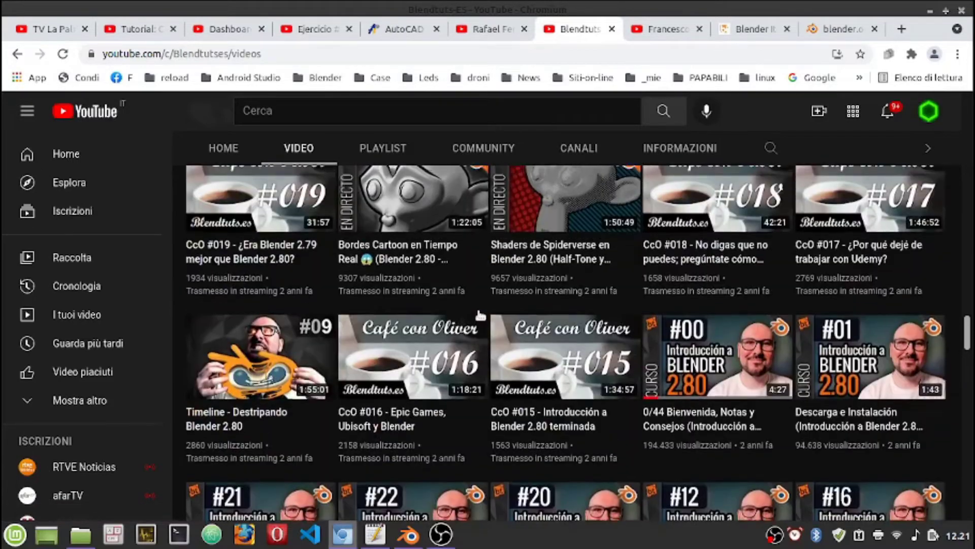
{"action": "scroll", "coordinate": [479, 314], "scroll_direction": "up", "scroll_amount": 3}
{"action": "scroll", "coordinate": [479, 315], "scroll_direction": "up", "scroll_amount": 3}
{"action": "scroll", "coordinate": [479, 315], "scroll_direction": "up", "scroll_amount": 3}
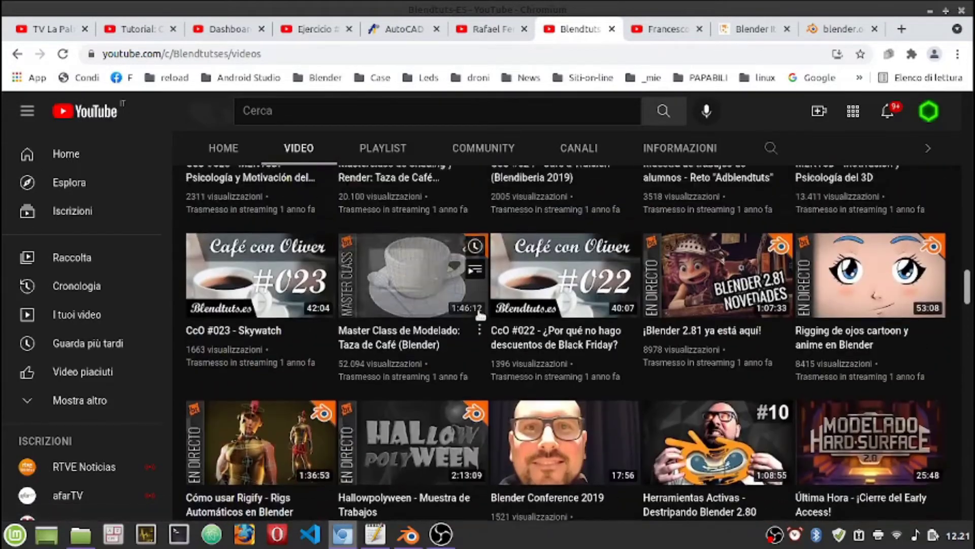
{"action": "scroll", "coordinate": [479, 315], "scroll_direction": "up", "scroll_amount": 3}
{"action": "scroll", "coordinate": [479, 315], "scroll_direction": "up", "scroll_amount": 3}
{"action": "scroll", "coordinate": [479, 315], "scroll_direction": "up", "scroll_amount": 3}
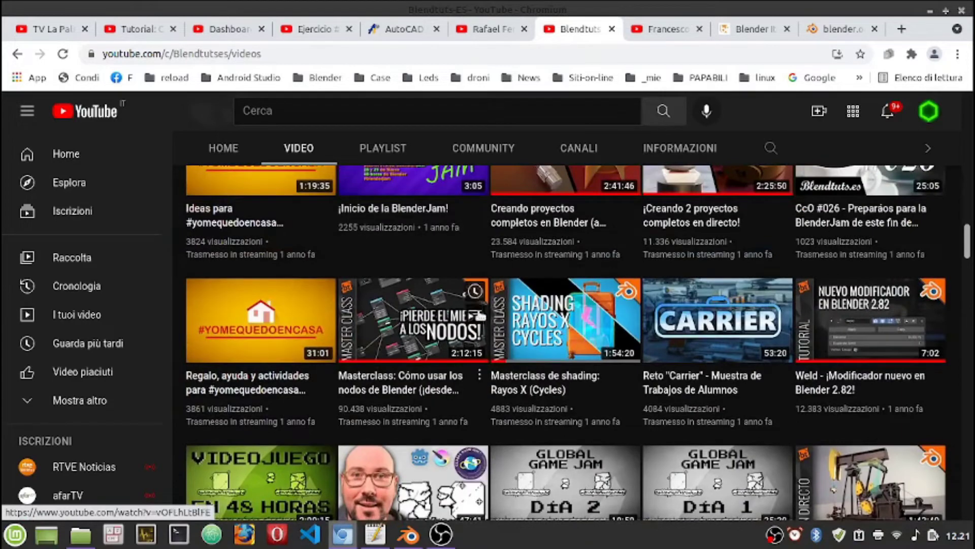
{"action": "scroll", "coordinate": [478, 316], "scroll_direction": "up", "scroll_amount": 1}
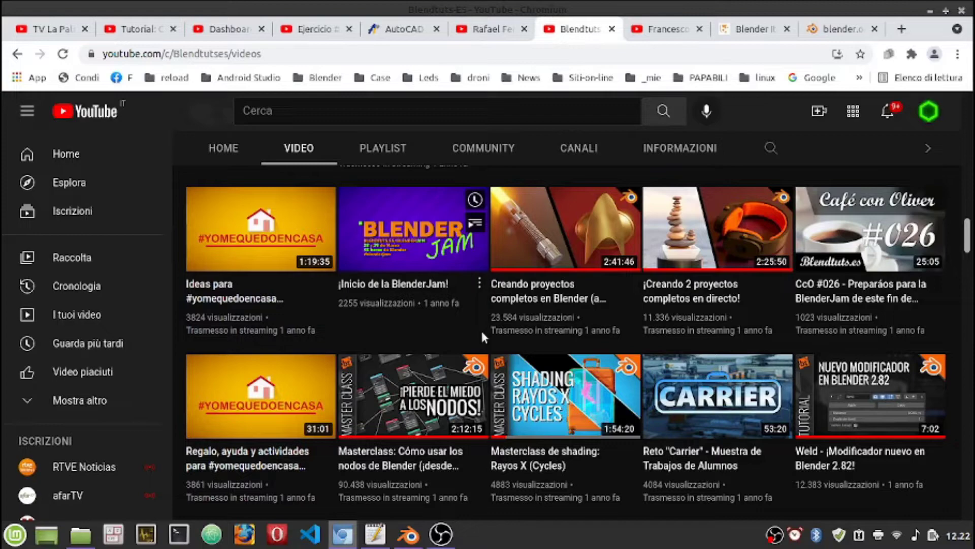
Step: Return to the Blender.it site and scroll down to its gallery of members' artwork
{"action": "left_click", "coordinate": [852, 29]}
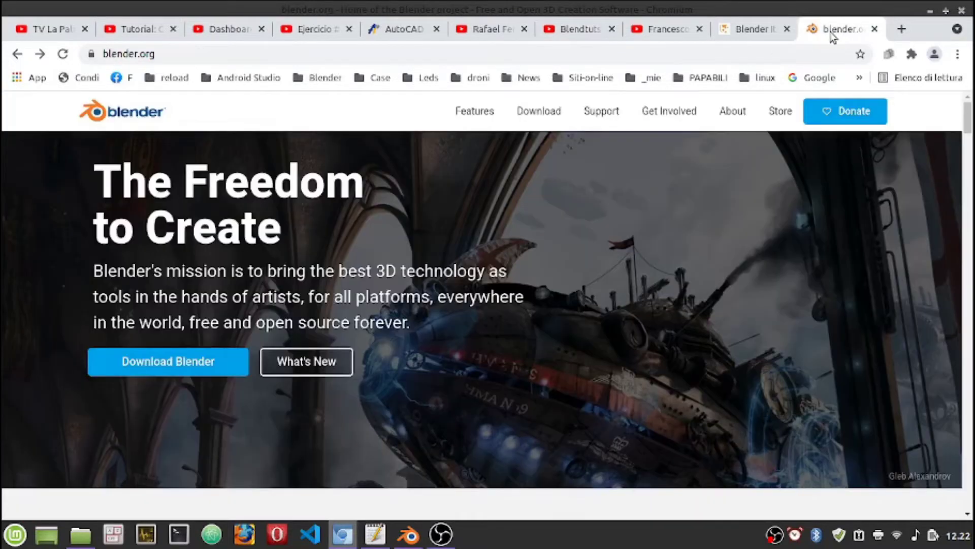
{"action": "left_click", "coordinate": [761, 29]}
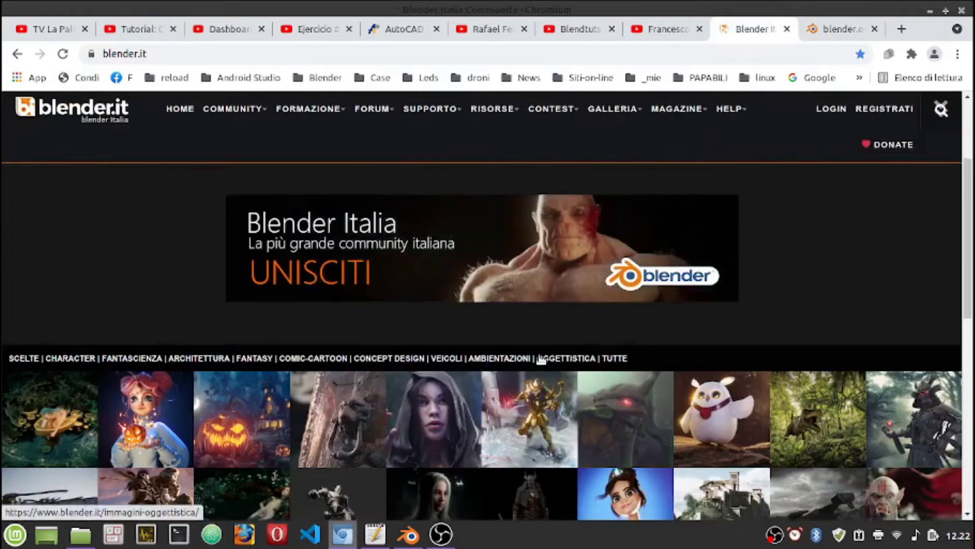
{"action": "scroll", "coordinate": [542, 378], "scroll_direction": "down", "scroll_amount": 2}
{"action": "scroll", "coordinate": [542, 368], "scroll_direction": "down", "scroll_amount": 1}
{"action": "scroll", "coordinate": [545, 357], "scroll_direction": "down", "scroll_amount": 2}
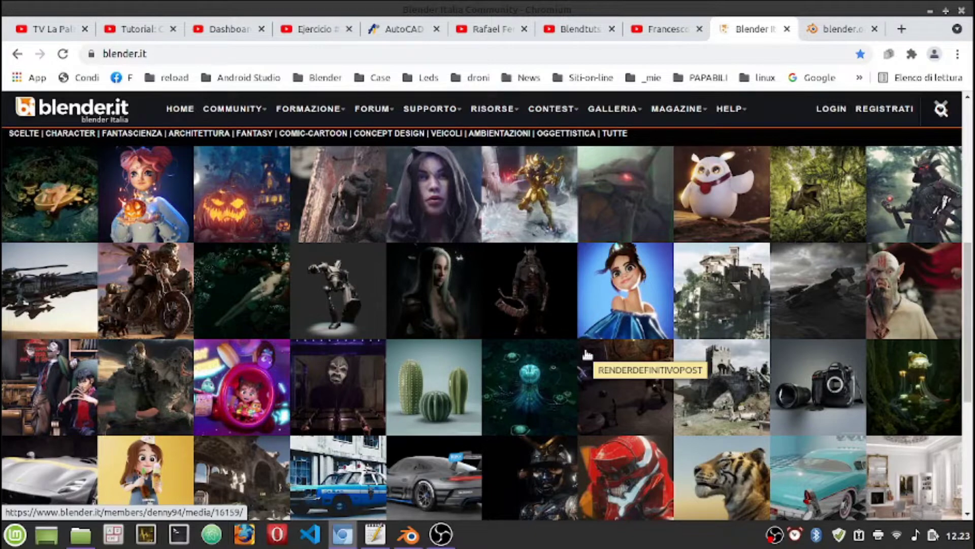
{"action": "left_click", "coordinate": [492, 29]}
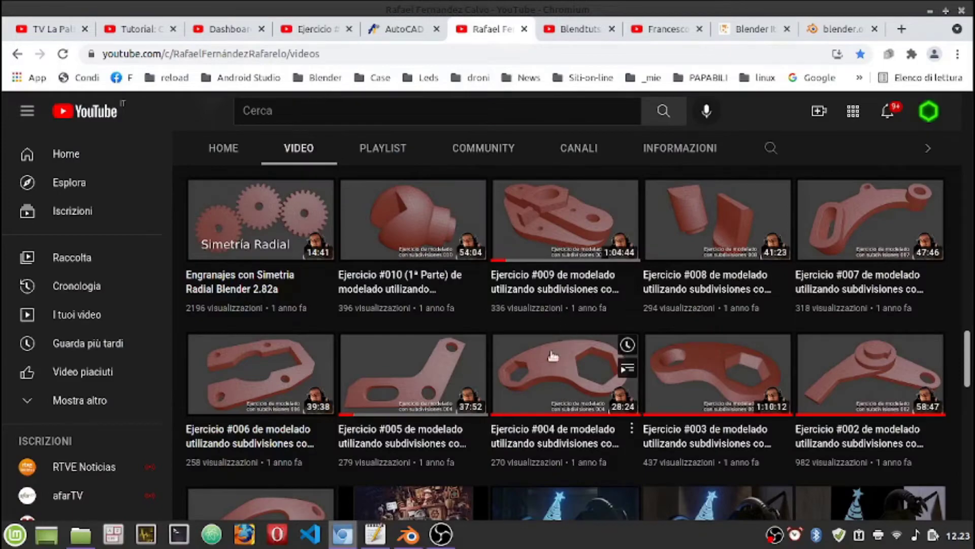
{"action": "scroll", "coordinate": [540, 359], "scroll_direction": "up", "scroll_amount": 1}
{"action": "scroll", "coordinate": [539, 359], "scroll_direction": "up", "scroll_amount": 3}
{"action": "scroll", "coordinate": [539, 356], "scroll_direction": "up", "scroll_amount": 3}
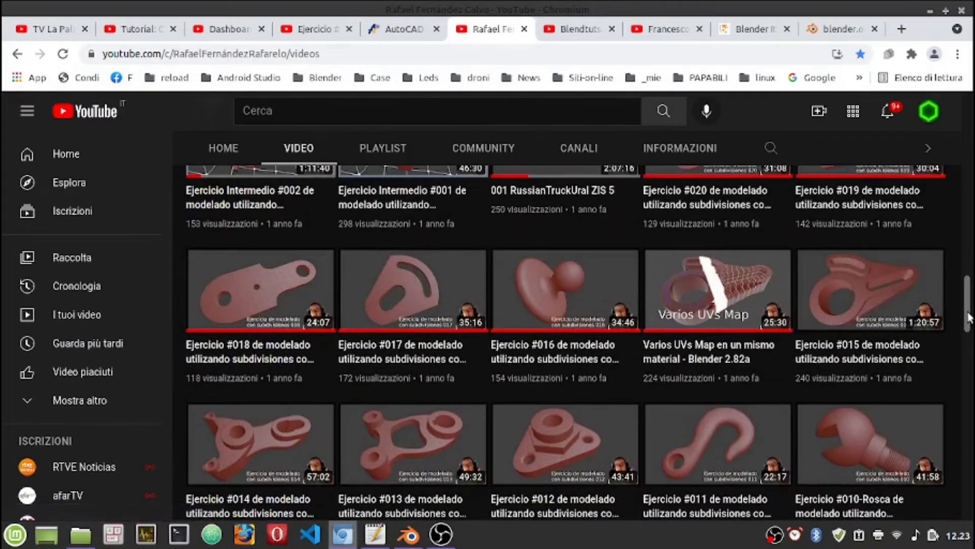
{"action": "left_click_drag", "start_coordinate": [968, 283], "coordinate": [953, 119]}
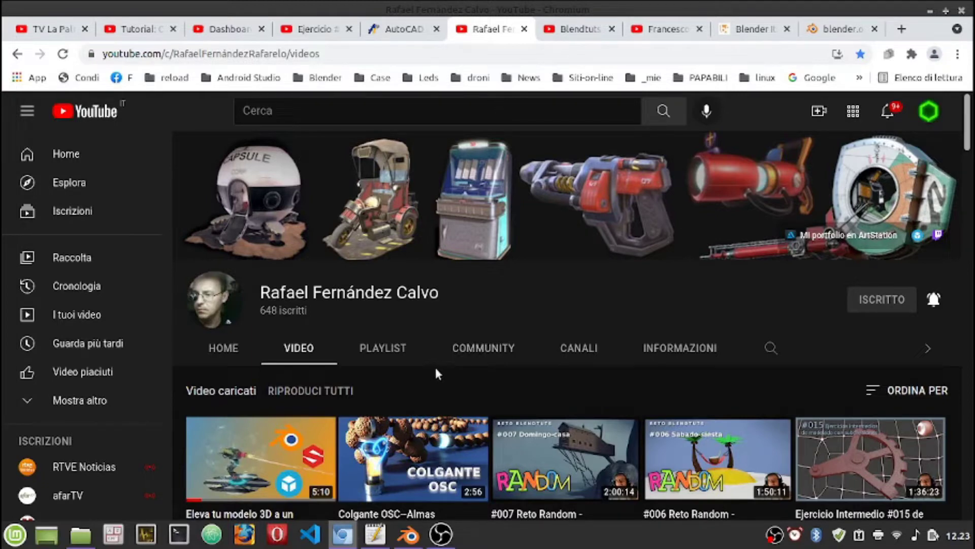
{"action": "scroll", "coordinate": [304, 432], "scroll_direction": "down", "scroll_amount": 2}
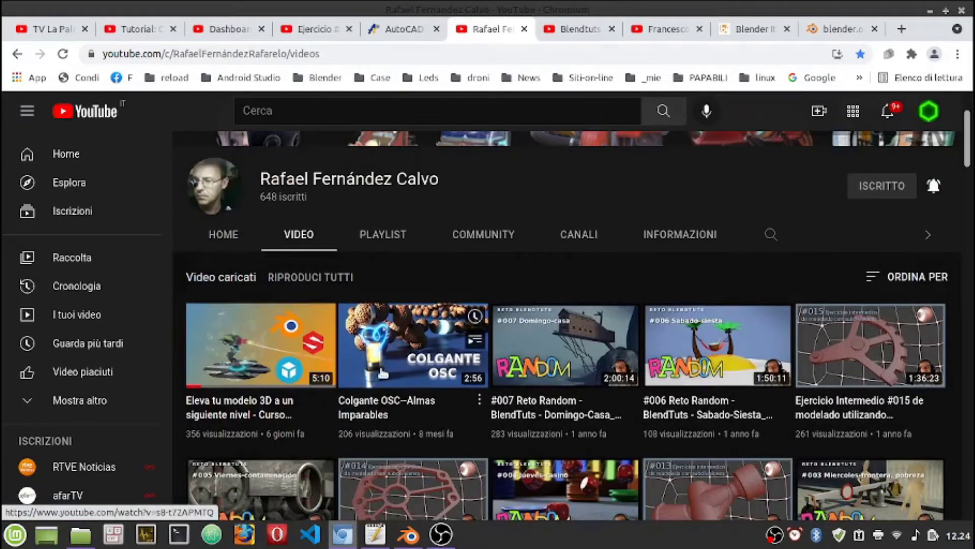
{"action": "scroll", "coordinate": [386, 356], "scroll_direction": "up", "scroll_amount": 2}
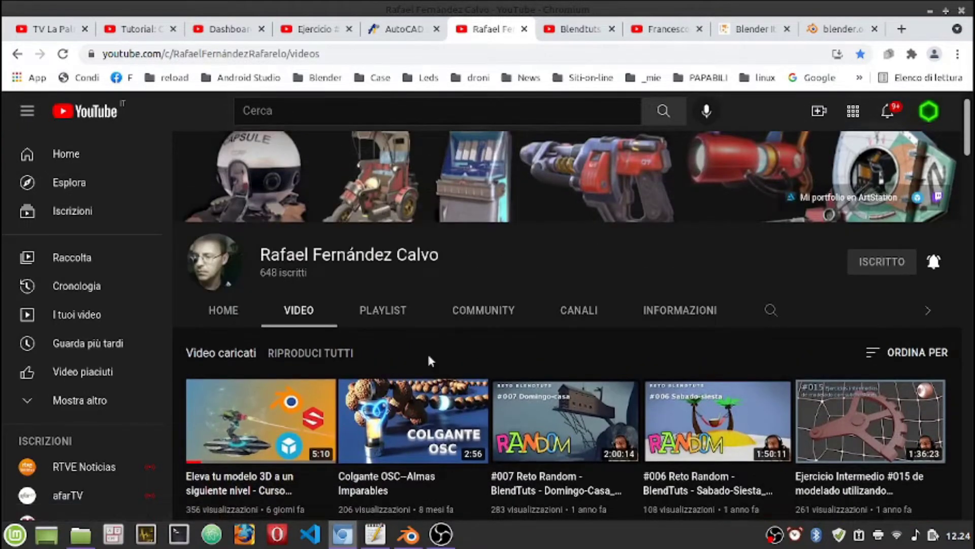
{"action": "scroll", "coordinate": [503, 351], "scroll_direction": "down", "scroll_amount": 2}
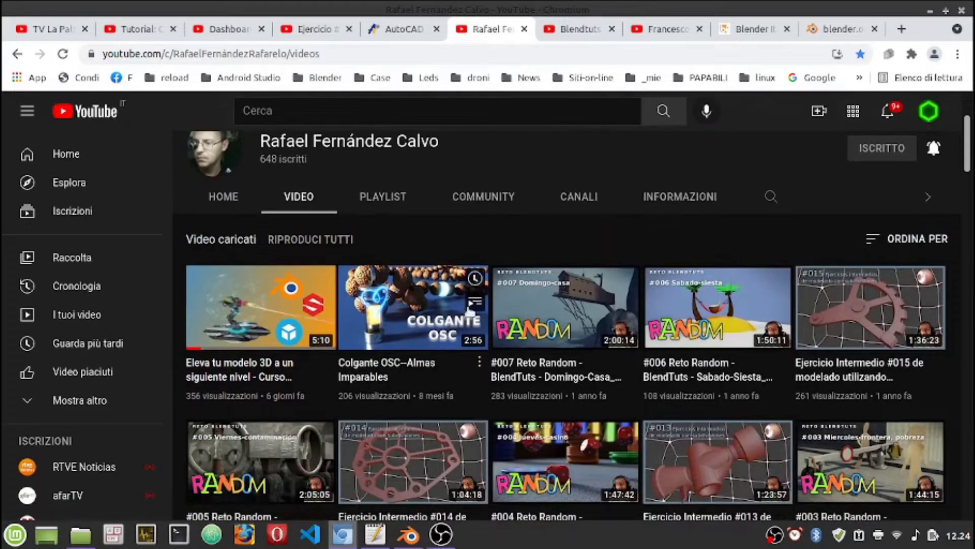
{"action": "scroll", "coordinate": [503, 349], "scroll_direction": "up", "scroll_amount": 3}
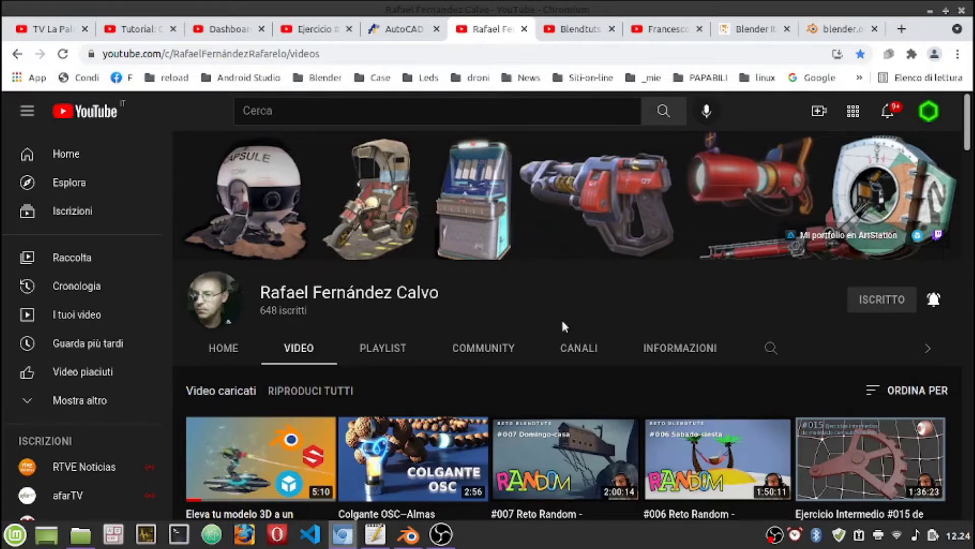
Step: Open blender.org and scroll to the Sprite Fright trailer, then back to the top
{"action": "left_click", "coordinate": [764, 31]}
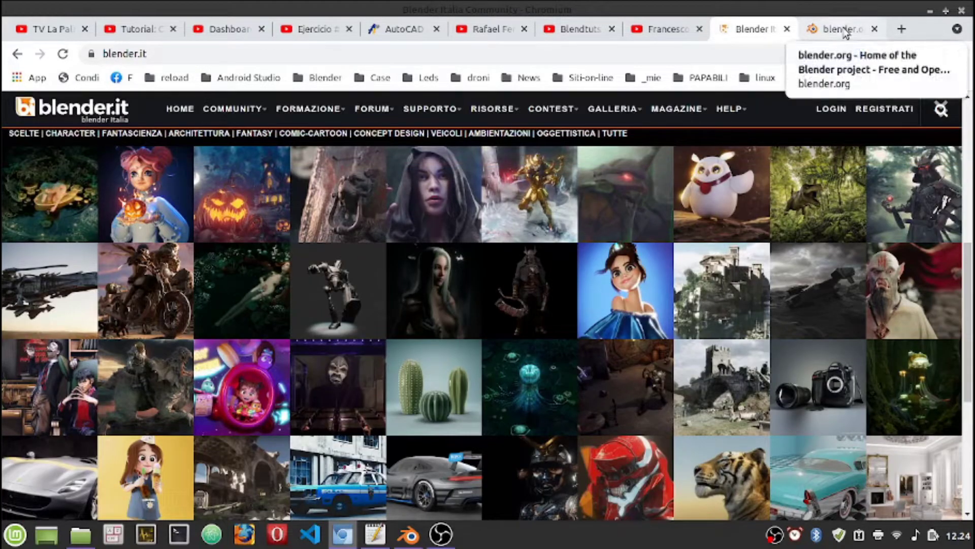
{"action": "left_click", "coordinate": [845, 31]}
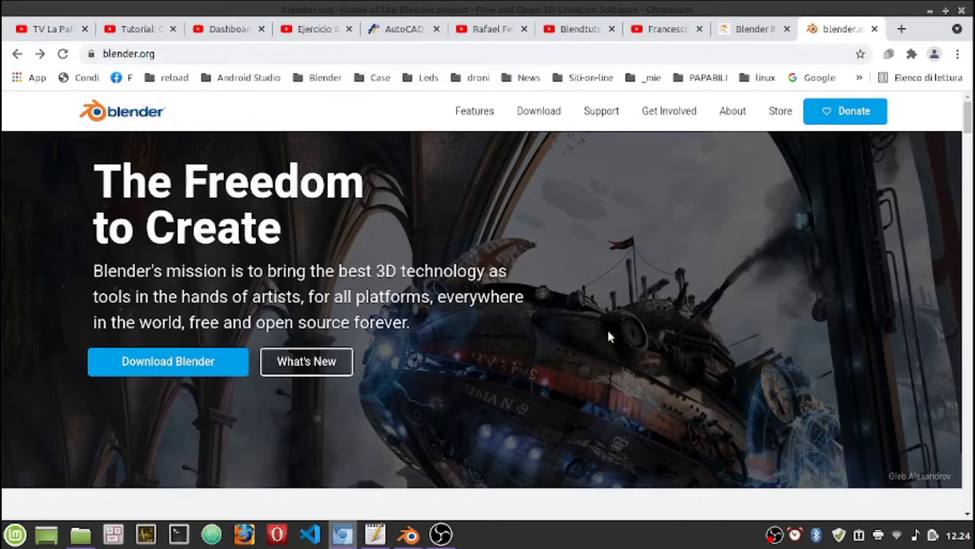
{"action": "scroll", "coordinate": [434, 396], "scroll_direction": "down", "scroll_amount": 4}
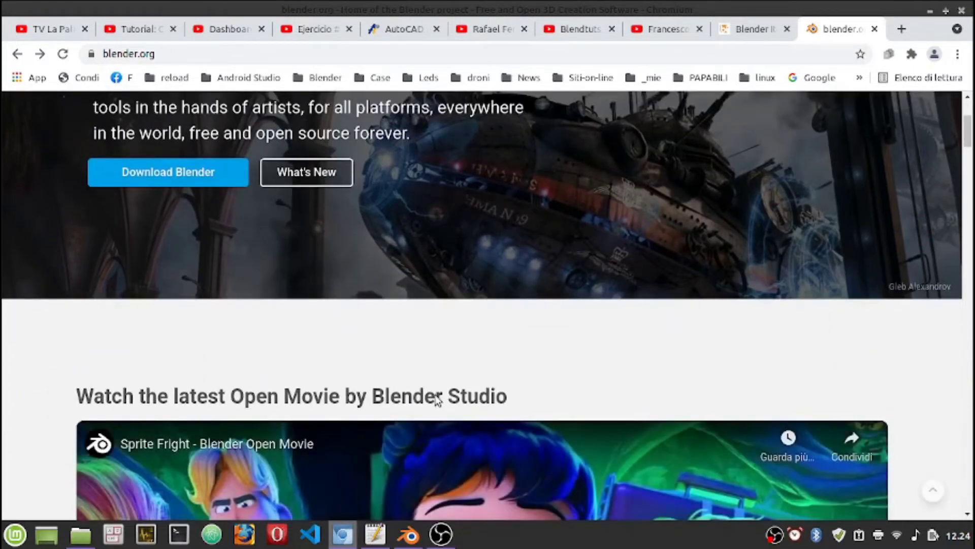
{"action": "scroll", "coordinate": [434, 396], "scroll_direction": "up", "scroll_amount": 4}
{"action": "scroll", "coordinate": [436, 399], "scroll_direction": "down", "scroll_amount": 3}
{"action": "scroll", "coordinate": [436, 400], "scroll_direction": "down", "scroll_amount": 7}
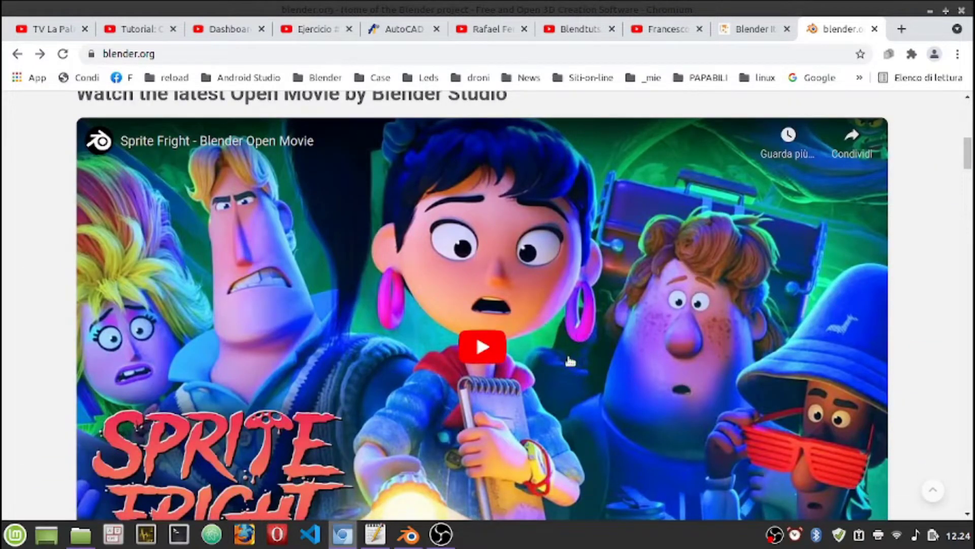
{"action": "scroll", "coordinate": [568, 359], "scroll_direction": "up", "scroll_amount": 1}
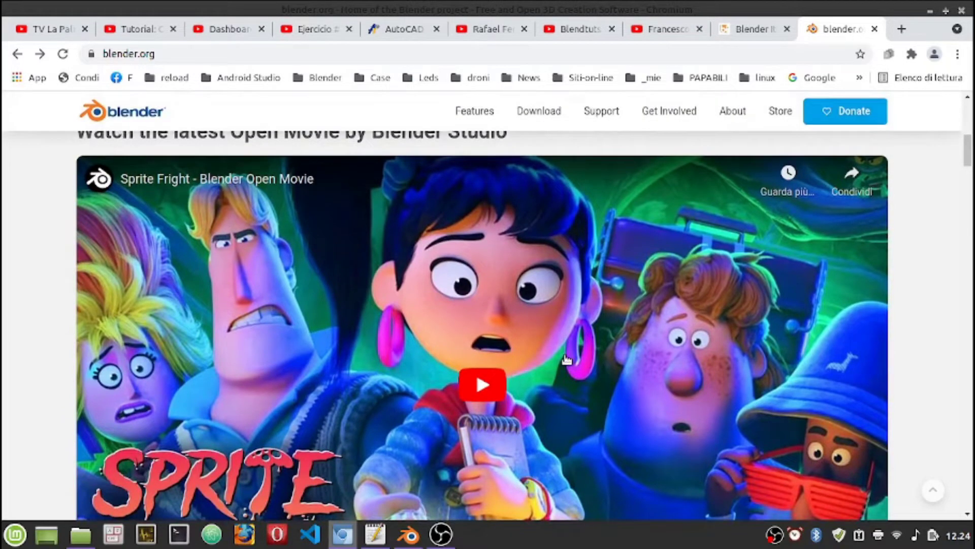
{"action": "scroll", "coordinate": [568, 359], "scroll_direction": "down", "scroll_amount": 3}
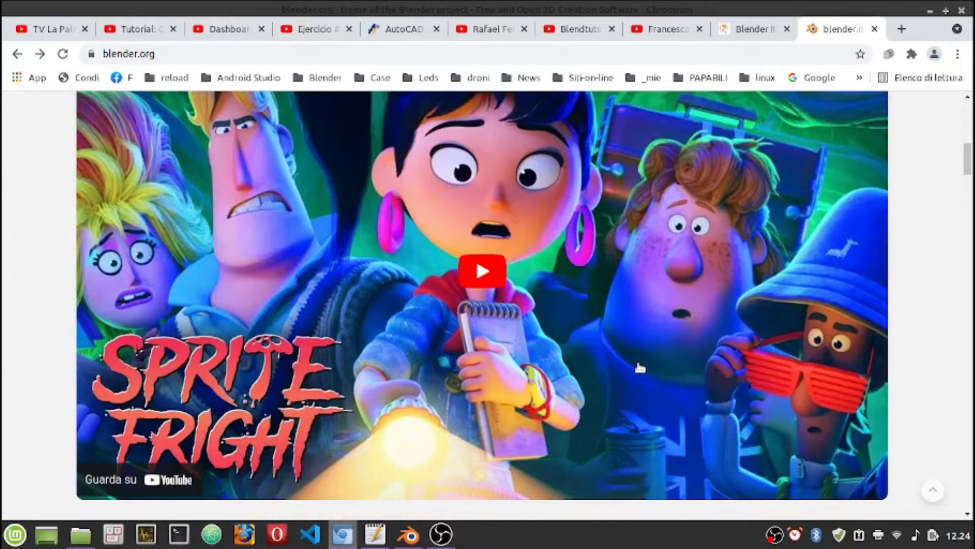
{"action": "scroll", "coordinate": [640, 367], "scroll_direction": "up", "scroll_amount": 1}
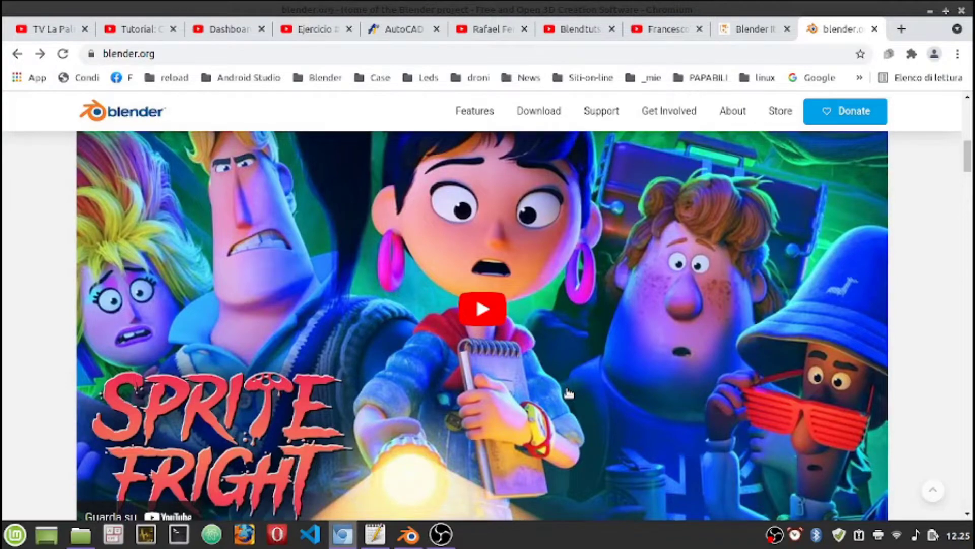
{"action": "scroll", "coordinate": [569, 393], "scroll_direction": "up", "scroll_amount": 1}
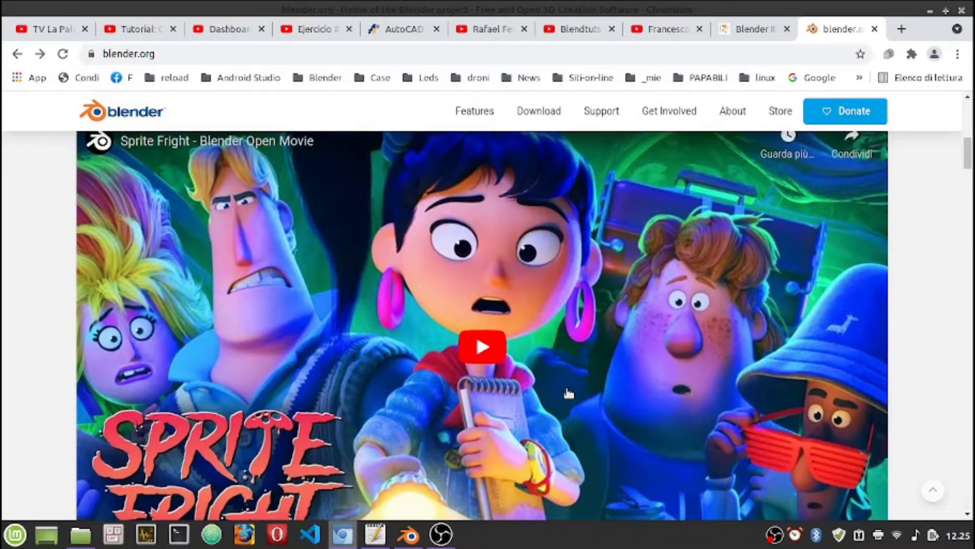
{"action": "scroll", "coordinate": [569, 394], "scroll_direction": "up", "scroll_amount": 5}
{"action": "scroll", "coordinate": [569, 394], "scroll_direction": "up", "scroll_amount": 2}
{"action": "scroll", "coordinate": [569, 394], "scroll_direction": "up", "scroll_amount": 2}
{"action": "scroll", "coordinate": [569, 393], "scroll_direction": "up", "scroll_amount": 4}
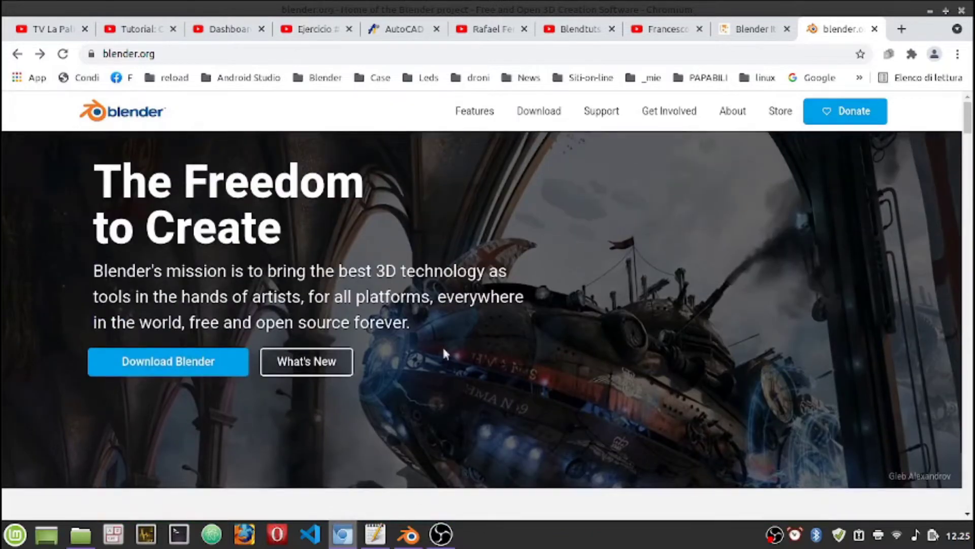
Step: Open the Blender 2.93.5 Linux download page and scroll to the Go Experimental section
{"action": "left_click", "coordinate": [169, 360]}
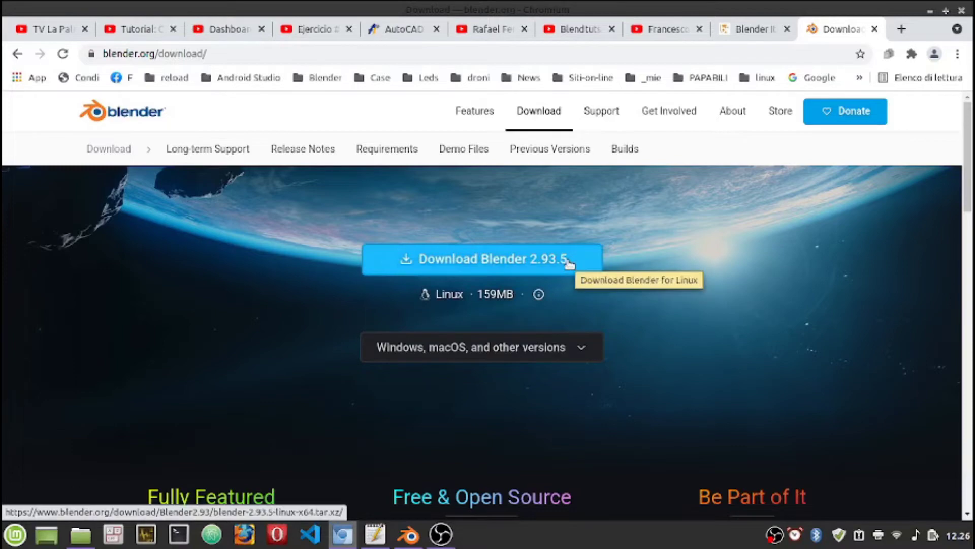
{"action": "scroll", "coordinate": [568, 263], "scroll_direction": "down", "scroll_amount": 1}
{"action": "scroll", "coordinate": [568, 262], "scroll_direction": "down", "scroll_amount": 1}
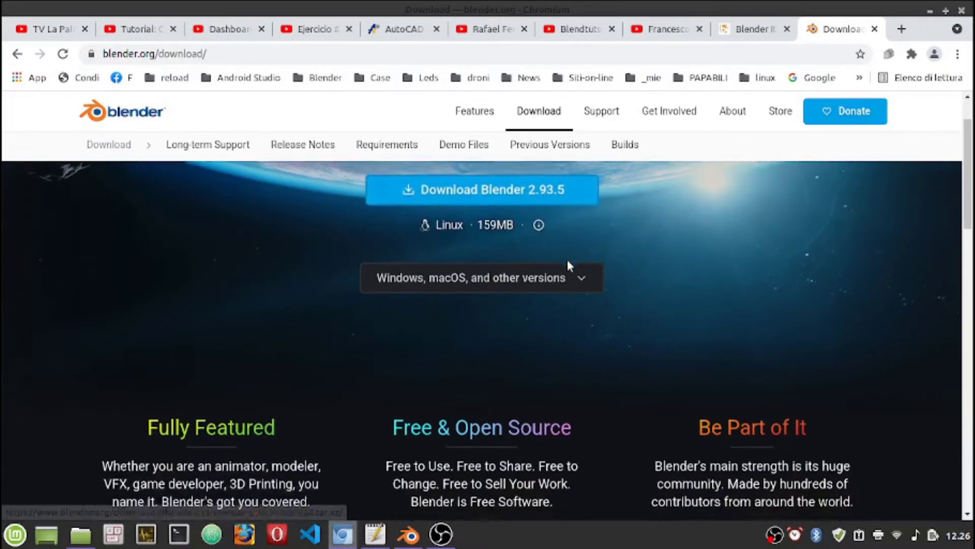
{"action": "scroll", "coordinate": [568, 263], "scroll_direction": "down", "scroll_amount": 2}
{"action": "scroll", "coordinate": [568, 263], "scroll_direction": "down", "scroll_amount": 2}
{"action": "scroll", "coordinate": [568, 261], "scroll_direction": "down", "scroll_amount": 4}
{"action": "scroll", "coordinate": [568, 260], "scroll_direction": "down", "scroll_amount": 5}
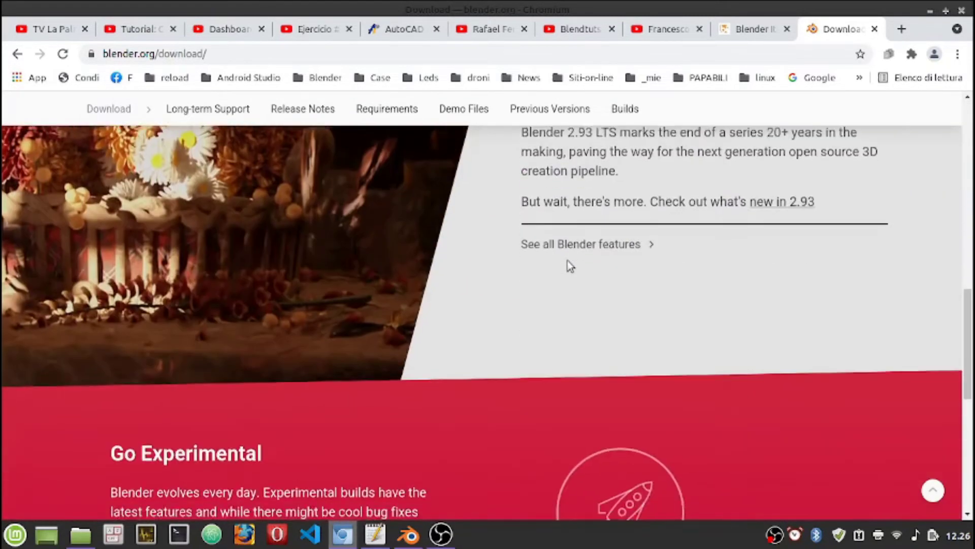
{"action": "scroll", "coordinate": [567, 260], "scroll_direction": "down", "scroll_amount": 3}
{"action": "scroll", "coordinate": [567, 259], "scroll_direction": "down", "scroll_amount": 3}
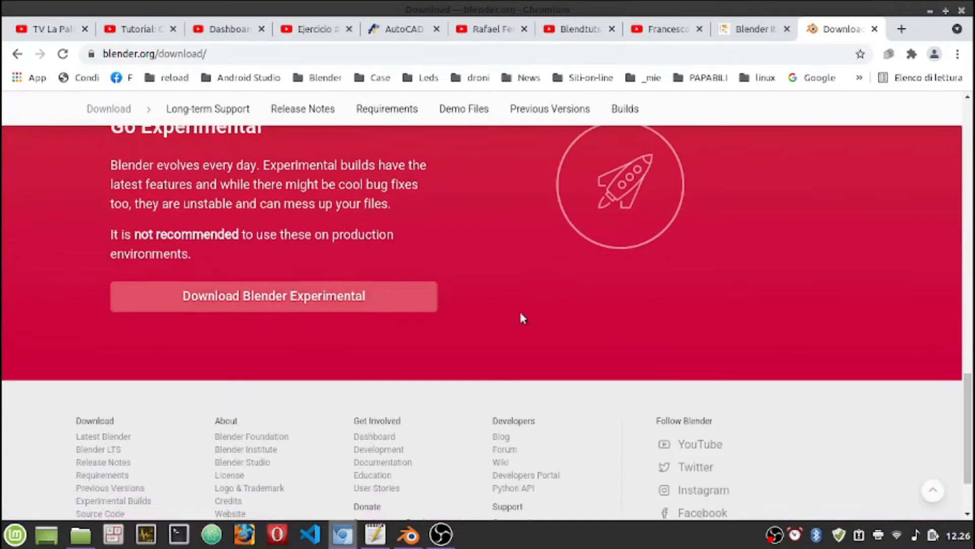
Step: Download the Blender 3.1.0 Alpha Linux build from Daily Builds and dismiss the downloads bar
{"action": "left_click", "coordinate": [311, 304]}
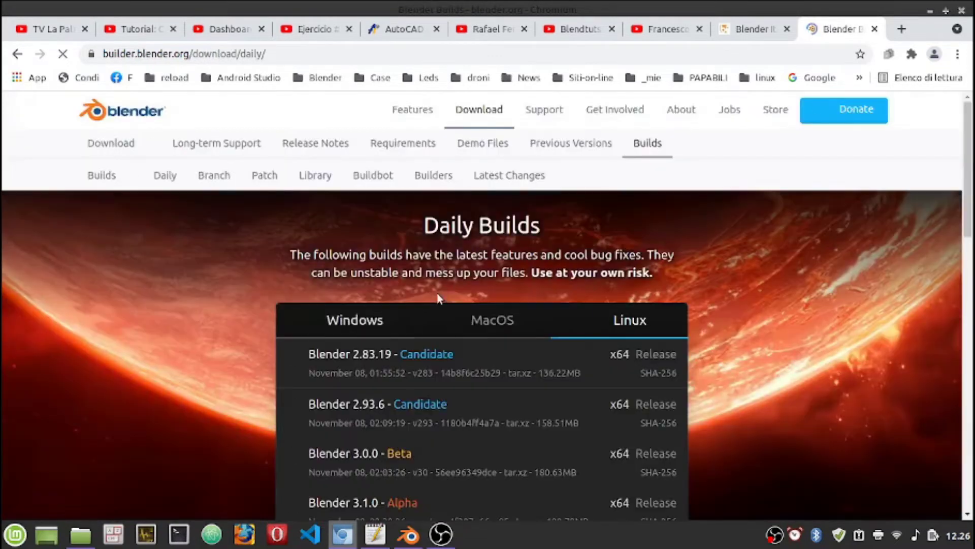
{"action": "scroll", "coordinate": [501, 315], "scroll_direction": "down", "scroll_amount": 3}
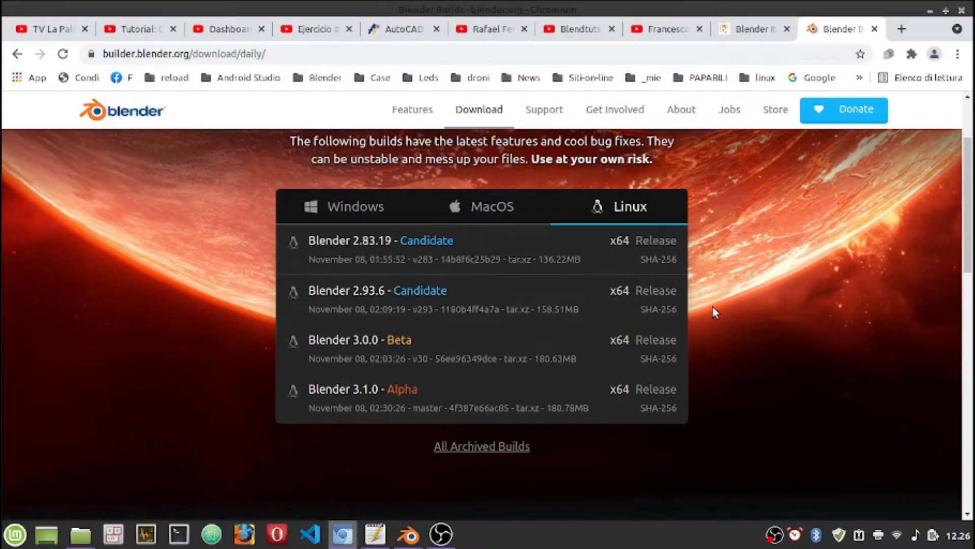
{"action": "scroll", "coordinate": [713, 311], "scroll_direction": "down", "scroll_amount": 1}
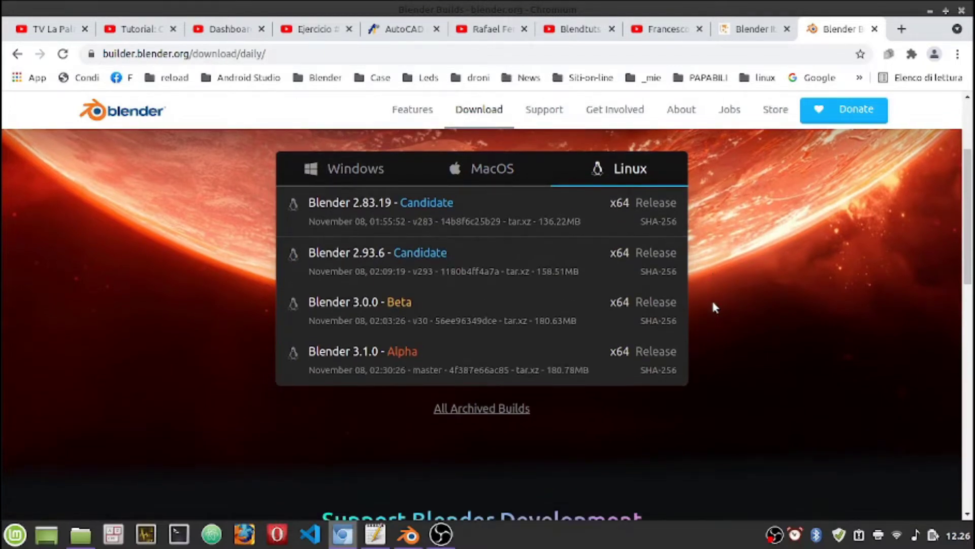
{"action": "scroll", "coordinate": [713, 304], "scroll_direction": "up", "scroll_amount": 1}
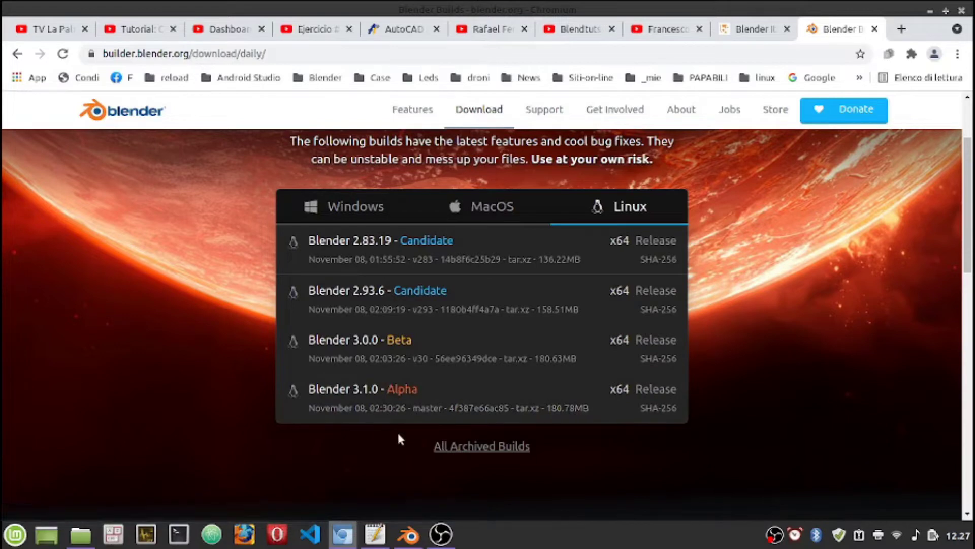
{"action": "left_click", "coordinate": [455, 391]}
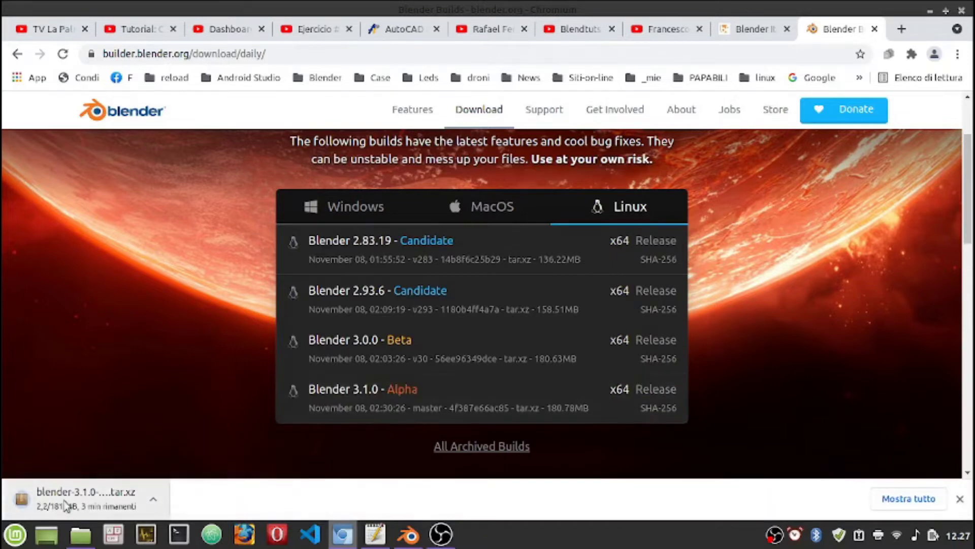
{"action": "left_click", "coordinate": [960, 499]}
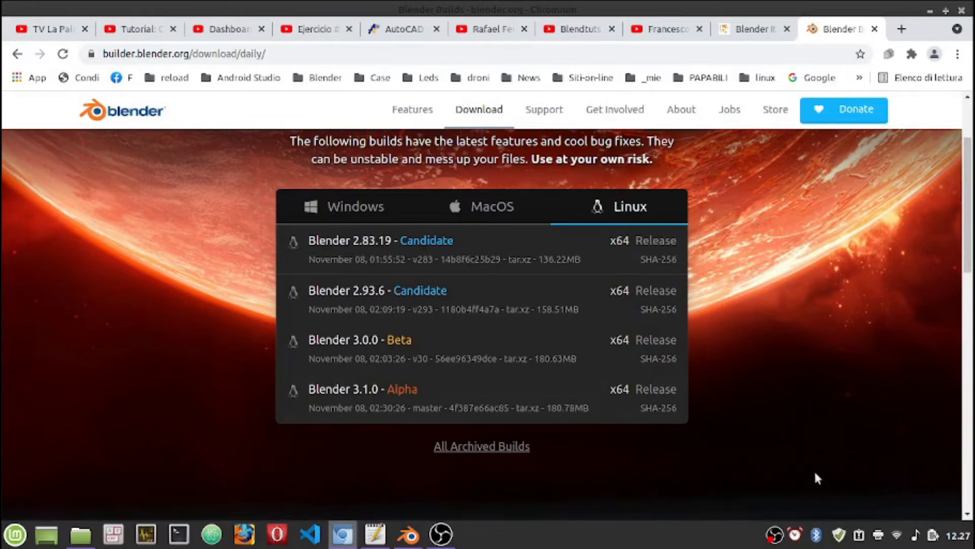
Step: Bring the file manager forward and browse into and back out of the 3.1.0 alpha folder
{"action": "left_click", "coordinate": [84, 542]}
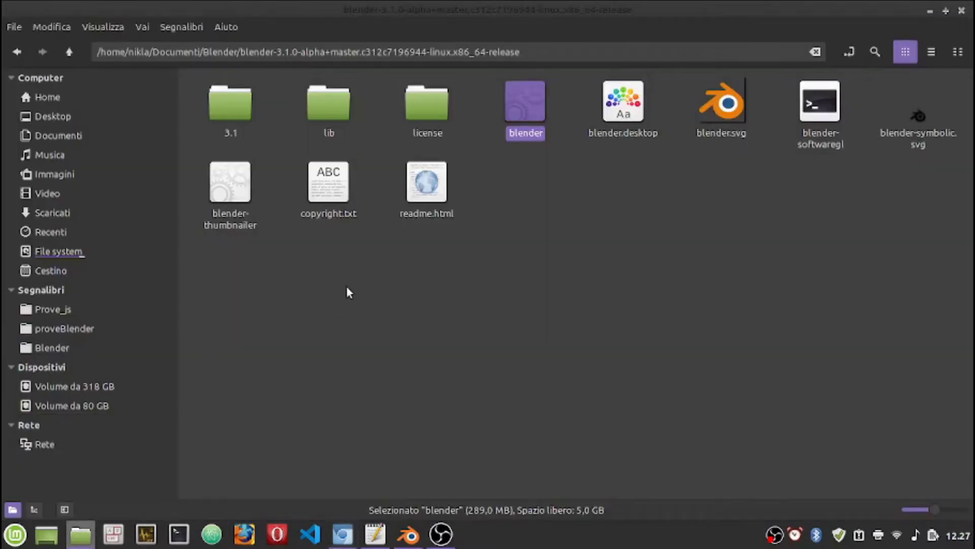
{"action": "left_click", "coordinate": [349, 291]}
{"action": "left_click", "coordinate": [69, 51]}
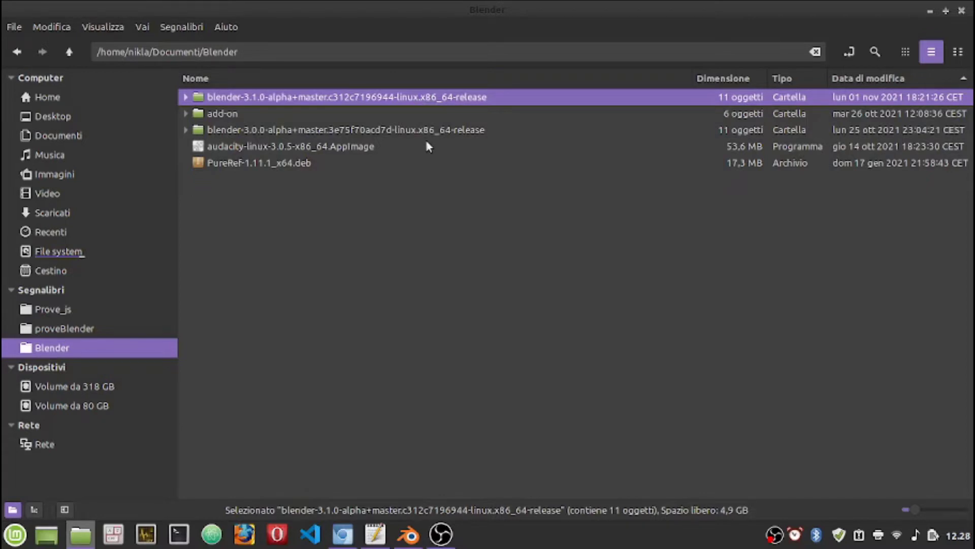
{"action": "double_click", "coordinate": [406, 96]}
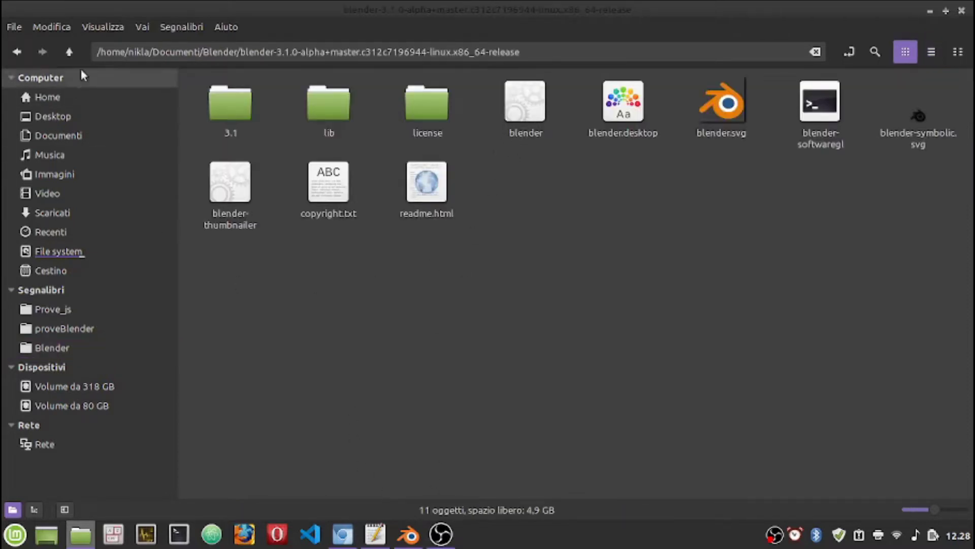
{"action": "left_click", "coordinate": [69, 52]}
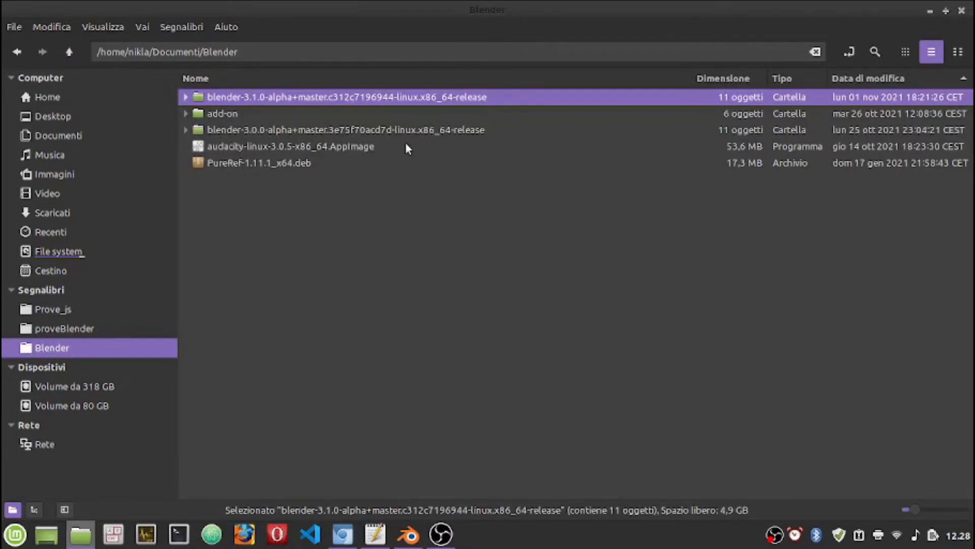
Step: Open the Blender 3.1.0 alpha build folder and select the blender executable
{"action": "right_click", "coordinate": [380, 206]}
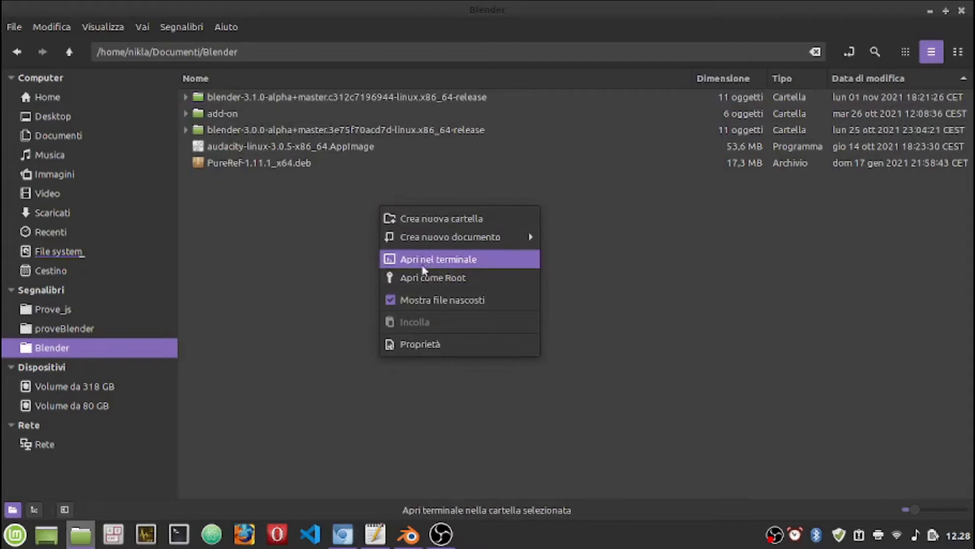
{"action": "left_click", "coordinate": [277, 209]}
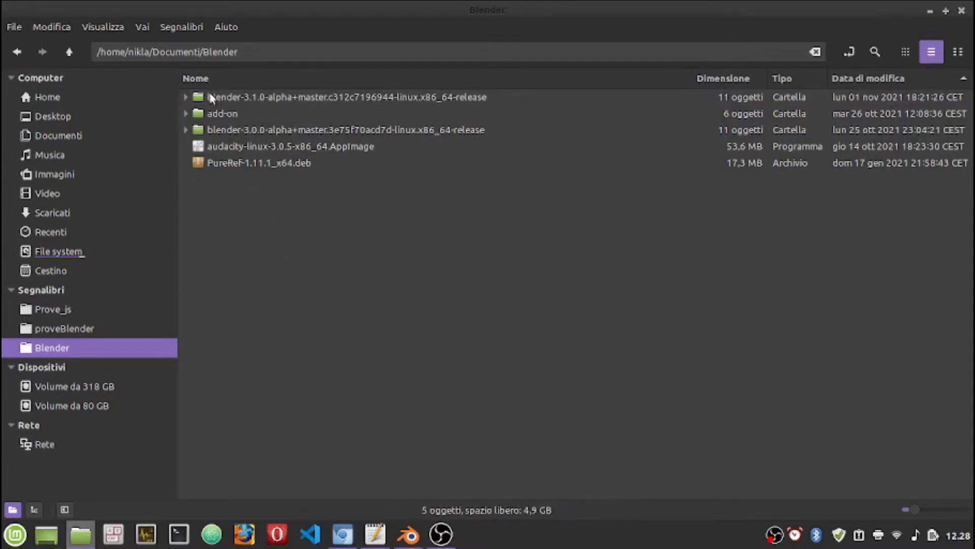
{"action": "double_click", "coordinate": [302, 98]}
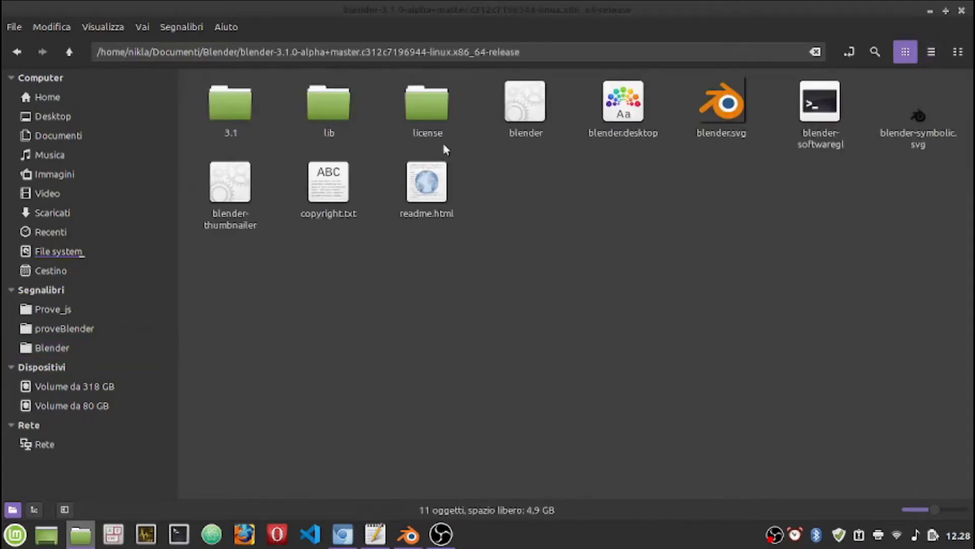
{"action": "left_click", "coordinate": [525, 112]}
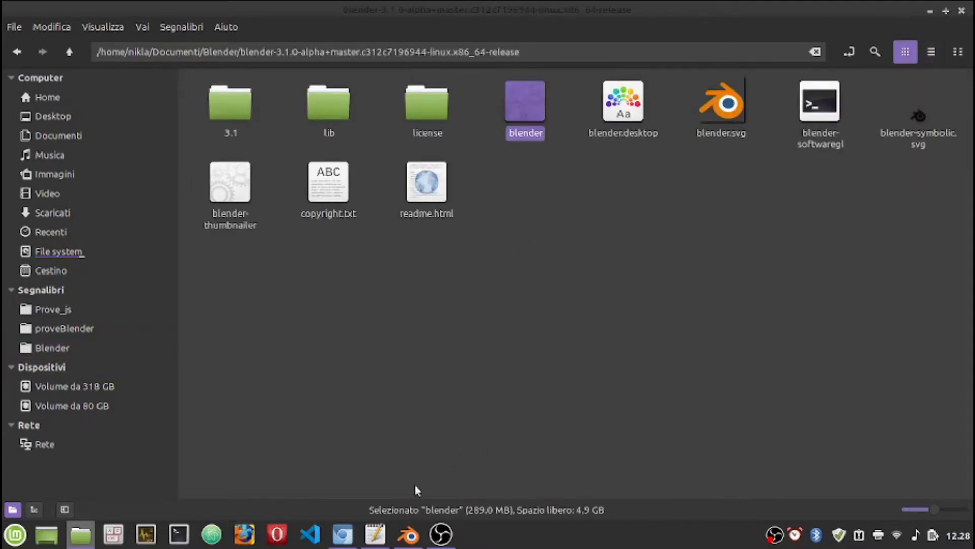
Step: Bring Blender 3.1.0 Alpha forward and orbit the view to look down on the default cube
{"action": "mouse_move", "coordinate": [407, 534]}
{"action": "left_click", "coordinate": [407, 499]}
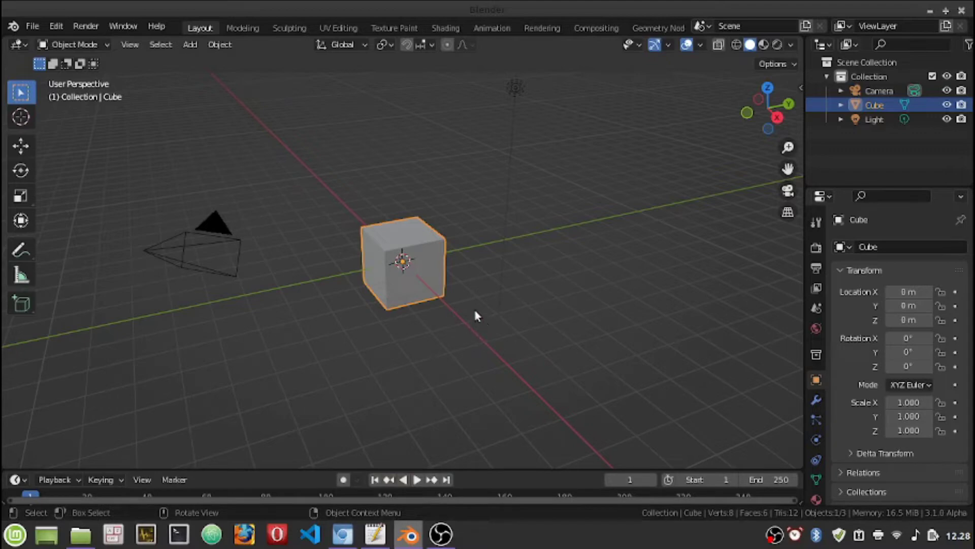
{"action": "mouse_move", "coordinate": [391, 311]}
{"action": "middle_mouse_down"}
{"action": "mouse_move", "coordinate": [500, 339]}
{"action": "mouse_move", "coordinate": [544, 285]}
{"action": "mouse_move", "coordinate": [428, 333]}
{"action": "middle_mouse_up"}
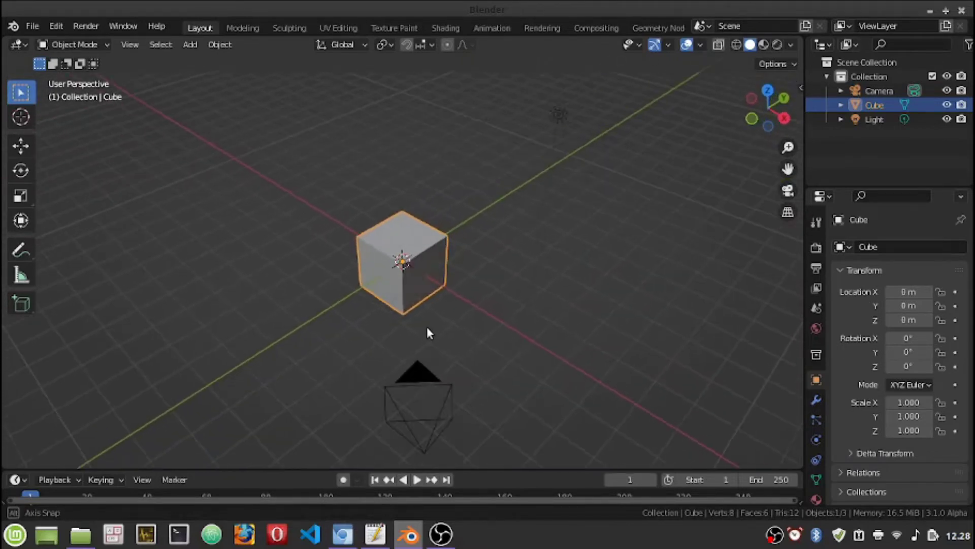
{"action": "mouse_move", "coordinate": [442, 289]}
{"action": "middle_mouse_down"}
{"action": "mouse_move", "coordinate": [463, 304]}
{"action": "mouse_move", "coordinate": [447, 323]}
{"action": "mouse_move", "coordinate": [458, 338]}
{"action": "mouse_move", "coordinate": [510, 301]}
{"action": "middle_mouse_up"}
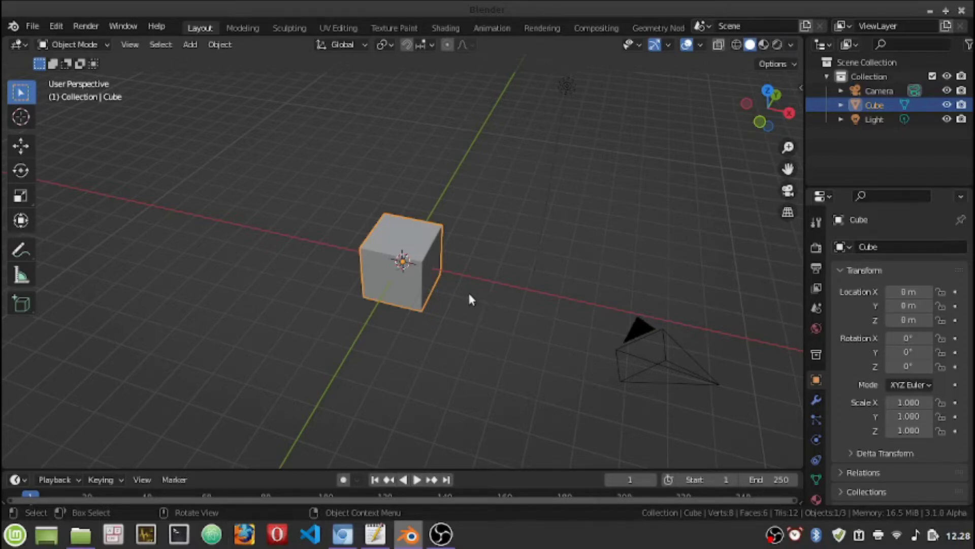
Step: Delete the default cube and switch to Top view
{"action": "key", "text": "x"}
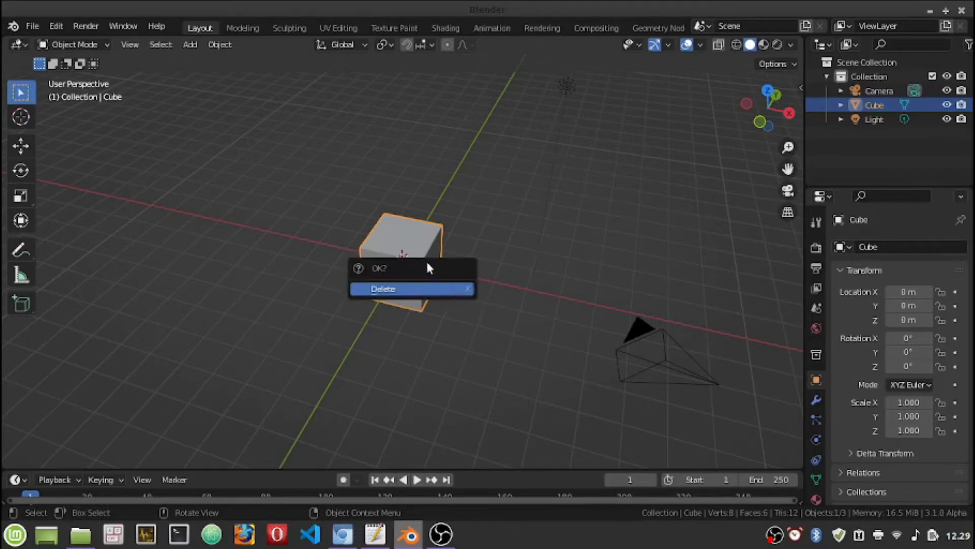
{"action": "left_click", "coordinate": [417, 290]}
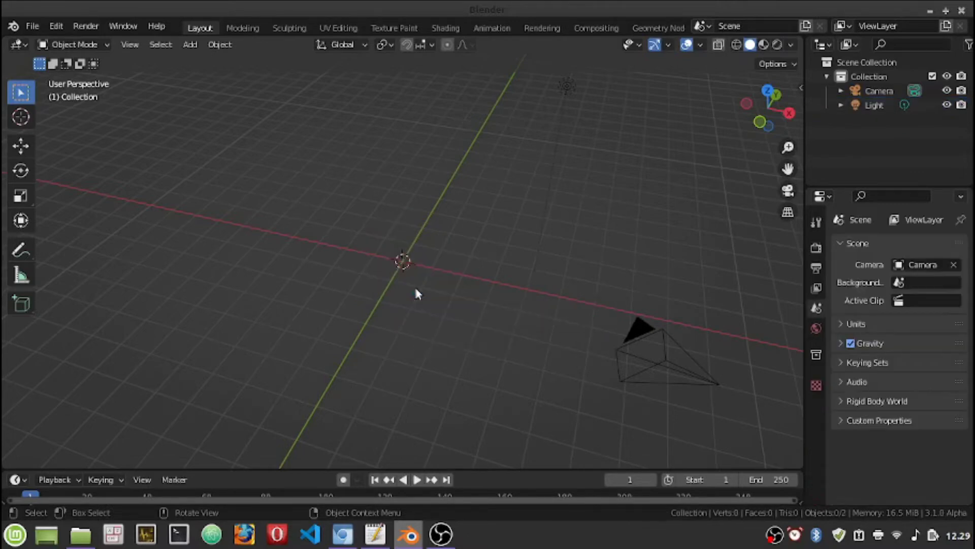
{"action": "left_click", "coordinate": [768, 93]}
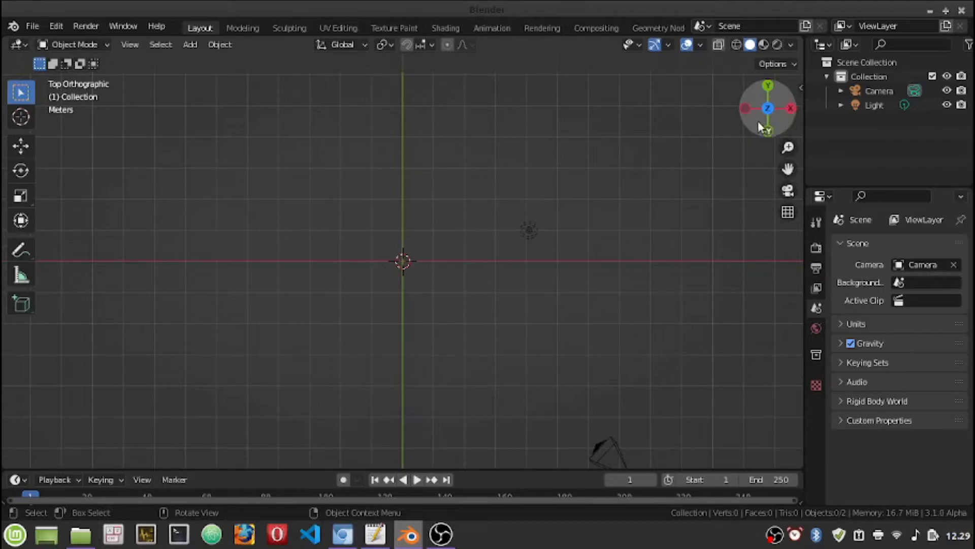
Step: Orbit the scene, check Right, Back and Top views, then bring Chromium forward
{"action": "mouse_move", "coordinate": [732, 168]}
{"action": "middle_mouse_down"}
{"action": "mouse_move", "coordinate": [667, 105]}
{"action": "mouse_move", "coordinate": [712, 97]}
{"action": "middle_mouse_up"}
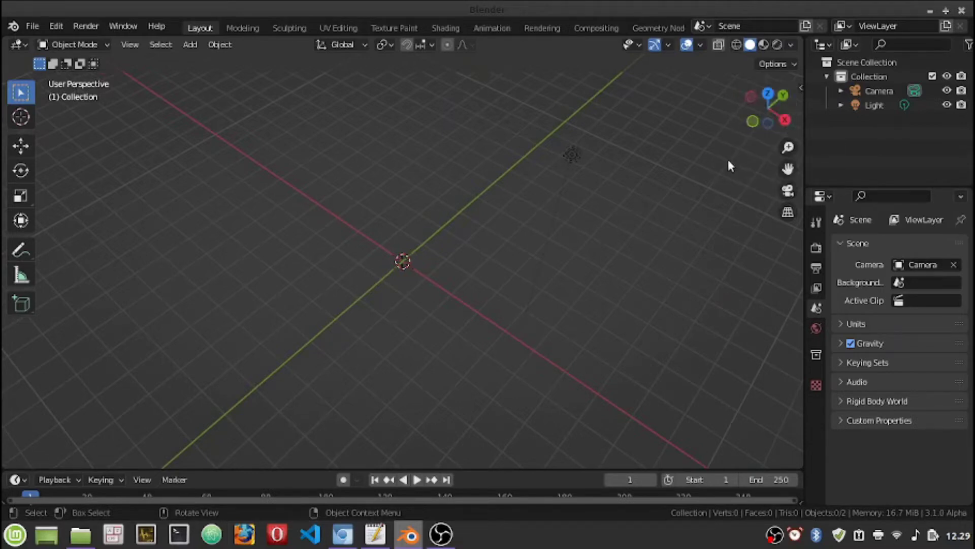
{"action": "middle_click_drag", "start_coordinate": [730, 169], "coordinate": [673, 131]}
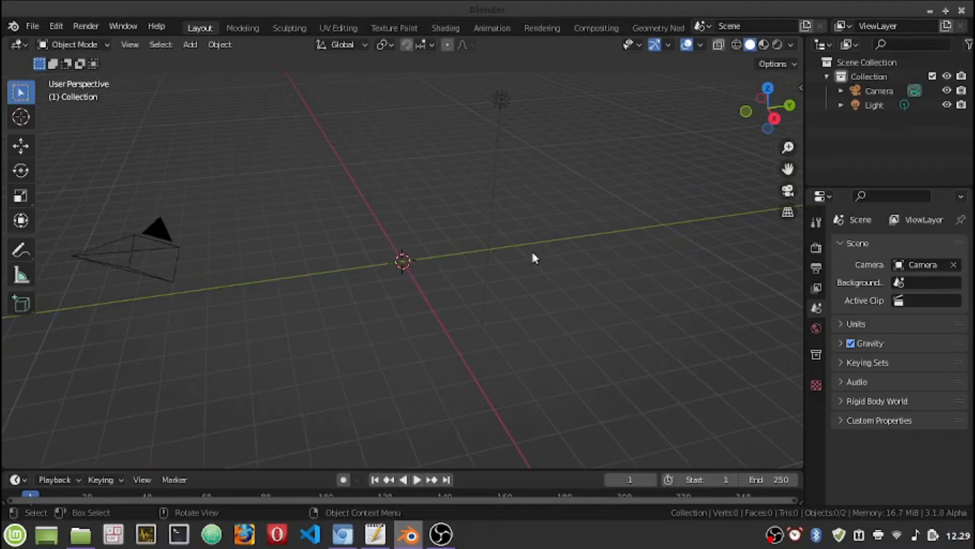
{"action": "mouse_move", "coordinate": [532, 253]}
{"action": "middle_mouse_down"}
{"action": "mouse_move", "coordinate": [549, 251]}
{"action": "mouse_move", "coordinate": [511, 274]}
{"action": "mouse_move", "coordinate": [514, 256]}
{"action": "middle_mouse_up"}
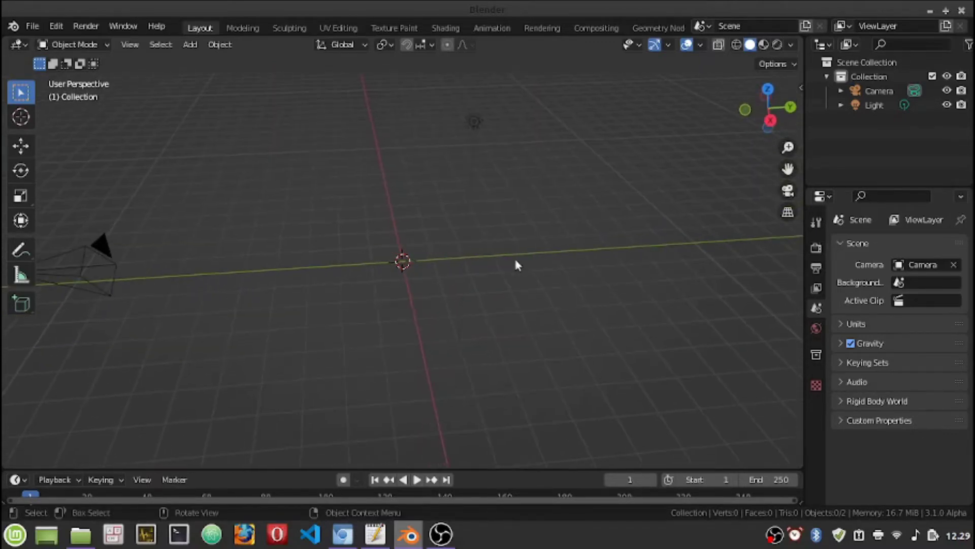
{"action": "left_click_drag", "start_coordinate": [773, 121], "coordinate": [782, 118]}
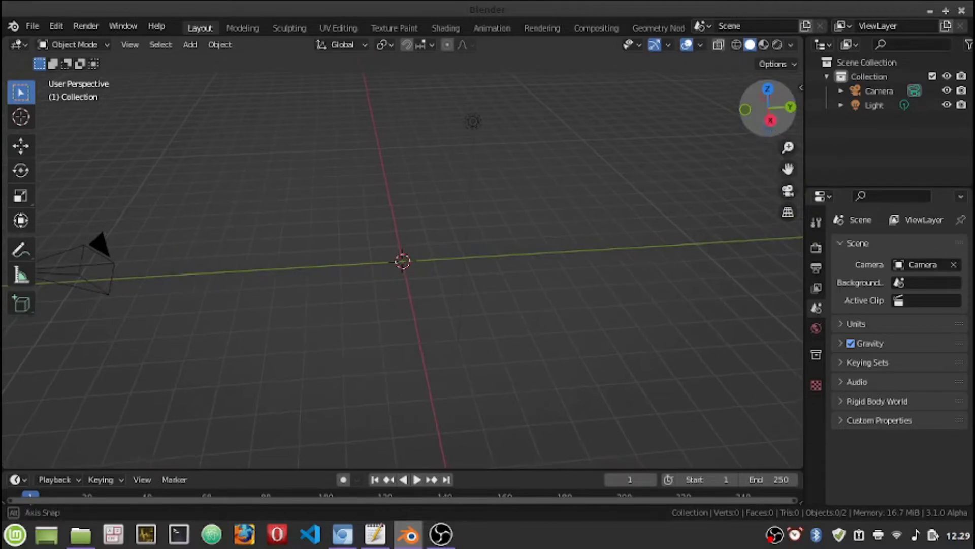
{"action": "mouse_move", "coordinate": [403, 261]}
{"action": "middle_mouse_down"}
{"action": "mouse_move", "coordinate": [402, 244]}
{"action": "mouse_move", "coordinate": [386, 265]}
{"action": "mouse_move", "coordinate": [407, 274]}
{"action": "mouse_move", "coordinate": [403, 254]}
{"action": "mouse_move", "coordinate": [407, 284]}
{"action": "middle_mouse_up"}
{"action": "left_click_drag", "start_coordinate": [777, 109], "coordinate": [804, 114]}
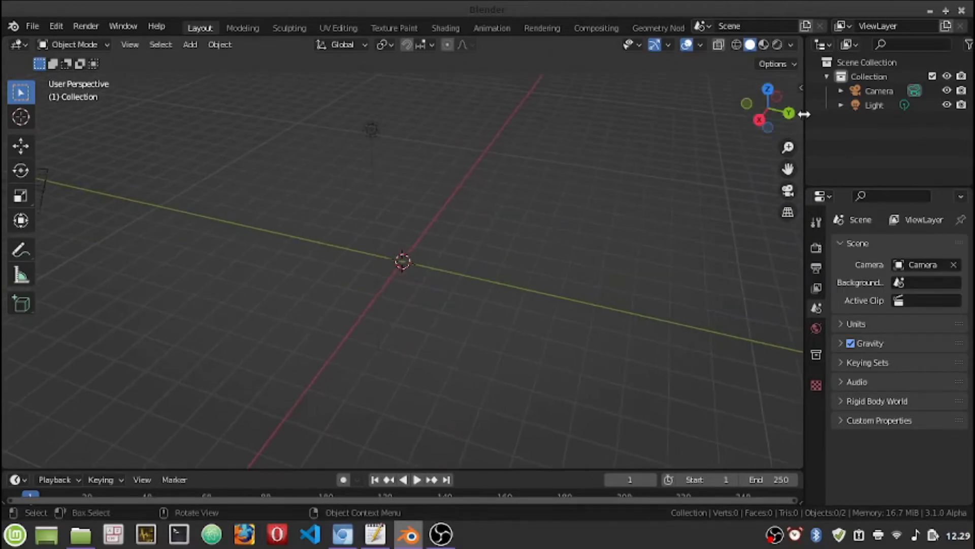
{"action": "left_click", "coordinate": [759, 120]}
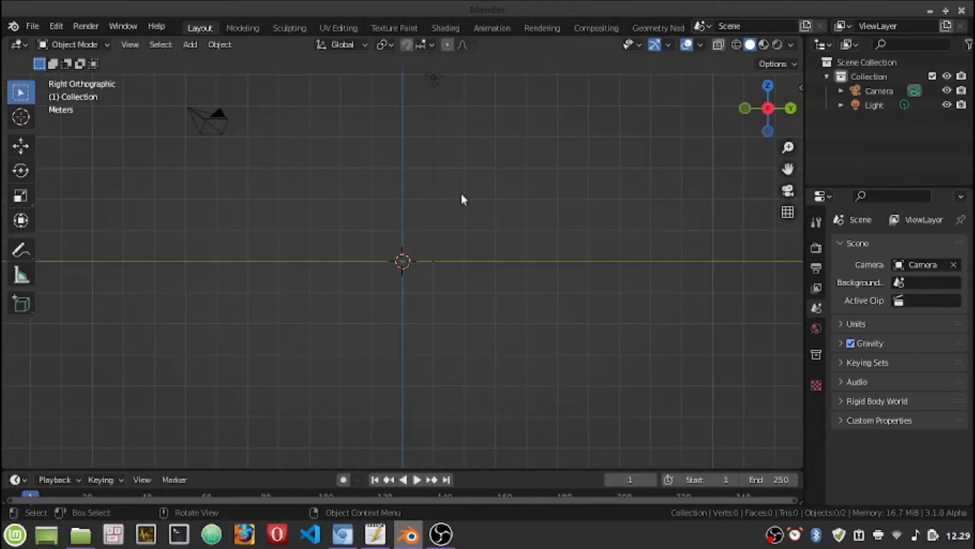
{"action": "left_click", "coordinate": [791, 109]}
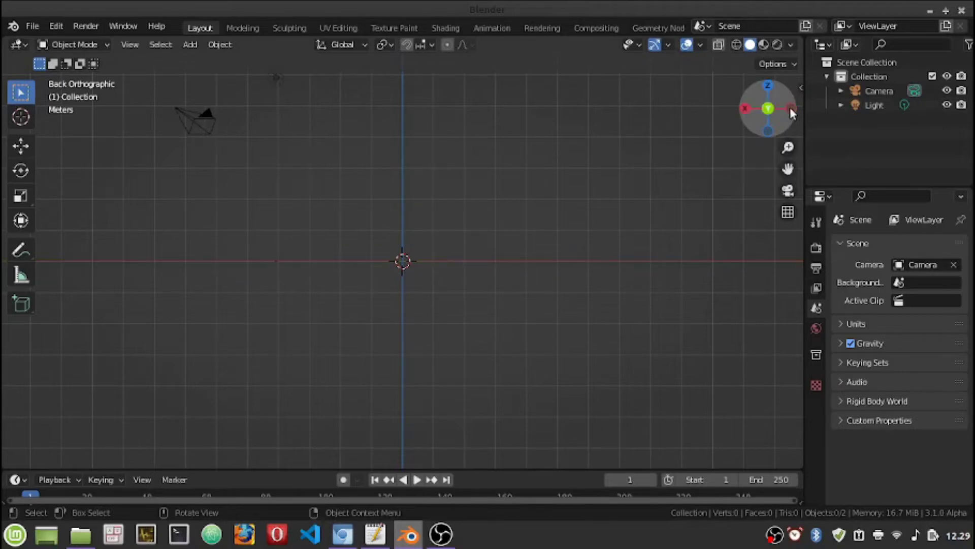
{"action": "left_click", "coordinate": [768, 87]}
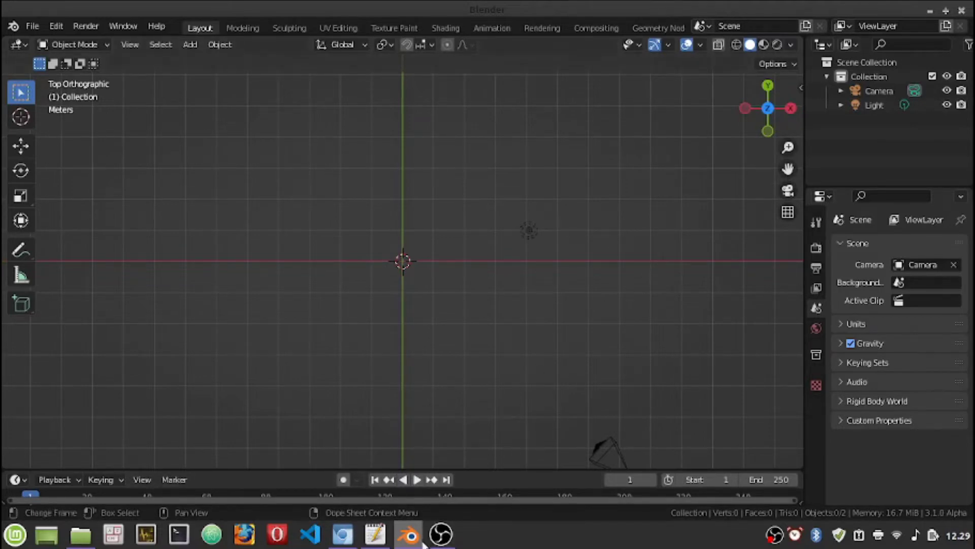
{"action": "mouse_move", "coordinate": [409, 534]}
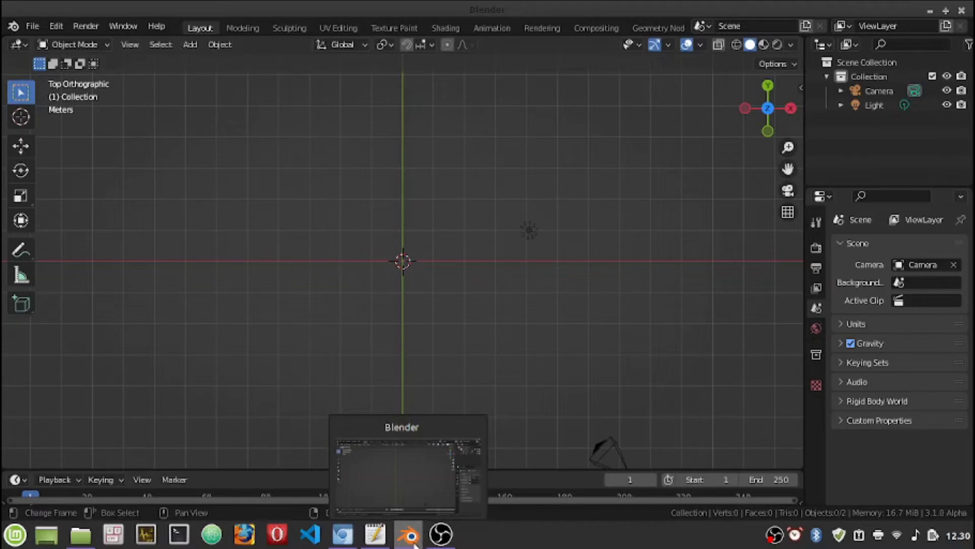
{"action": "left_click", "coordinate": [342, 535]}
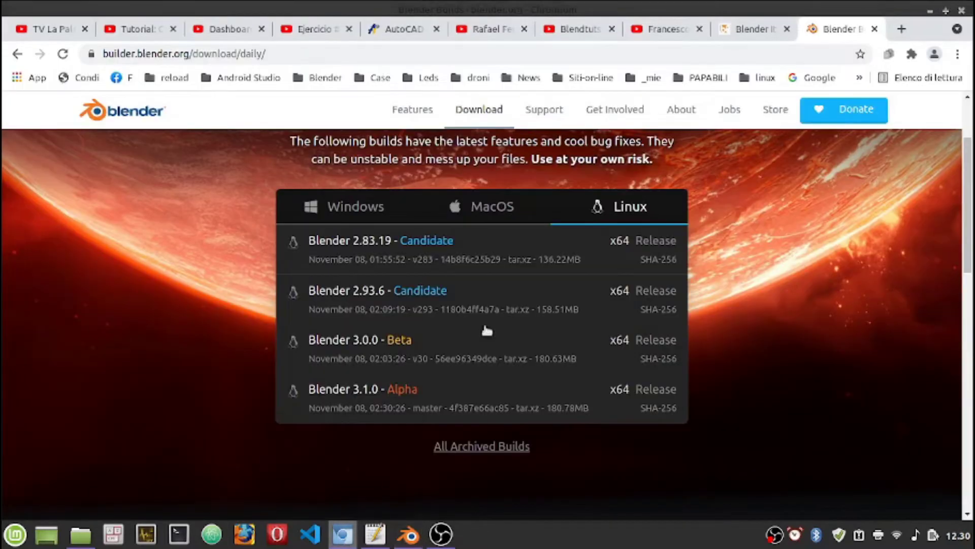
Step: Switch to the AutoCAD exercises blog and scroll to the Ejercicio Propuesto 01 slotted-link drawing
{"action": "left_click", "coordinate": [746, 32]}
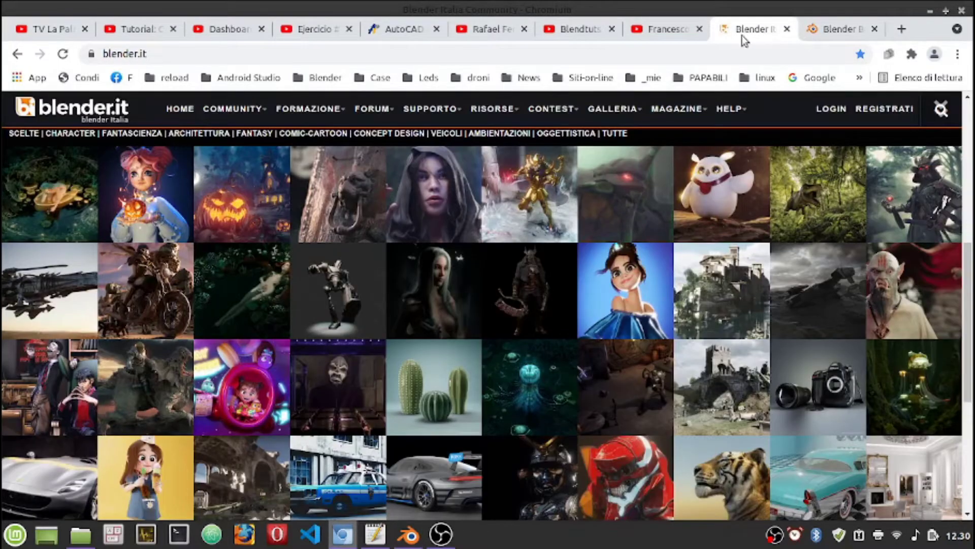
{"action": "left_click", "coordinate": [402, 29]}
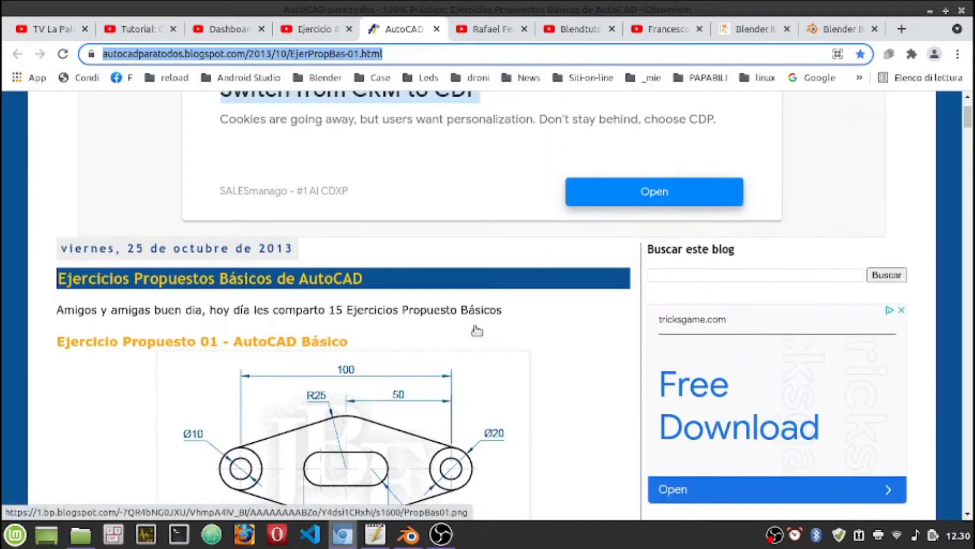
{"action": "scroll", "coordinate": [483, 316], "scroll_direction": "down", "scroll_amount": 5}
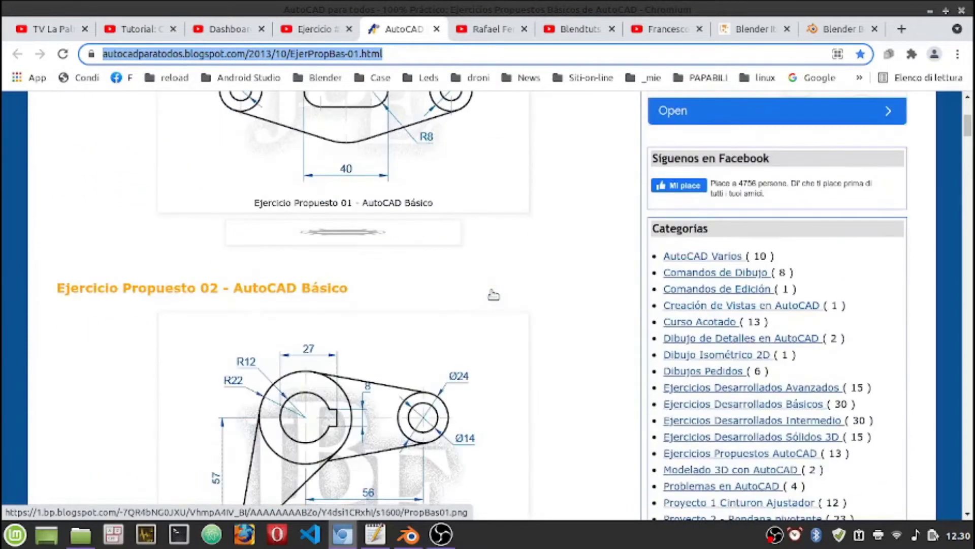
{"action": "scroll", "coordinate": [415, 386], "scroll_direction": "down", "scroll_amount": 2}
{"action": "scroll", "coordinate": [414, 398], "scroll_direction": "down", "scroll_amount": 4}
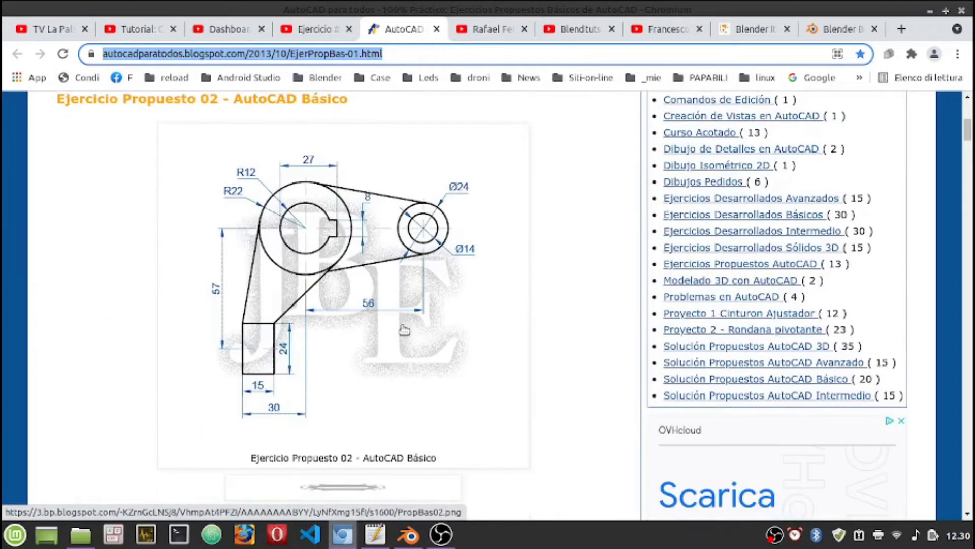
{"action": "scroll", "coordinate": [403, 326], "scroll_direction": "down", "scroll_amount": 4}
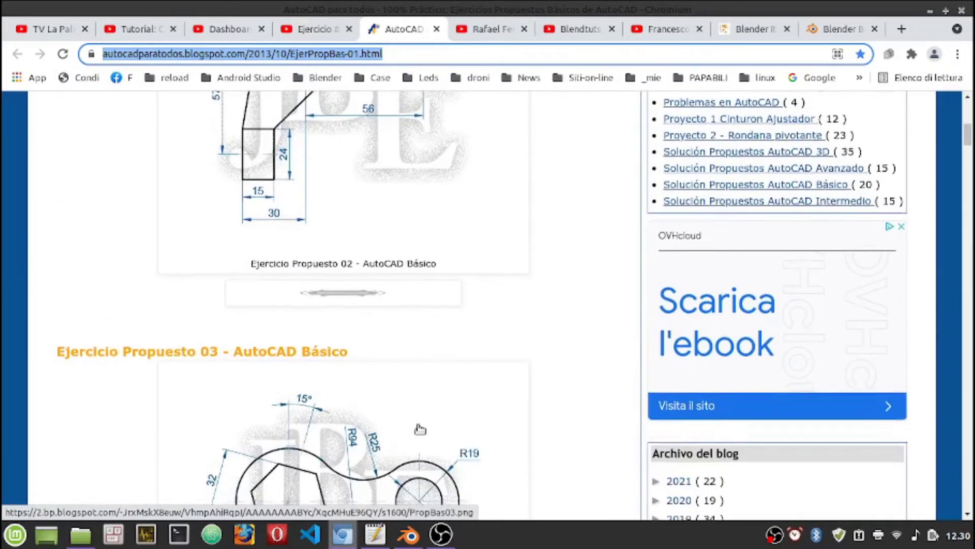
{"action": "scroll", "coordinate": [414, 404], "scroll_direction": "down", "scroll_amount": 3}
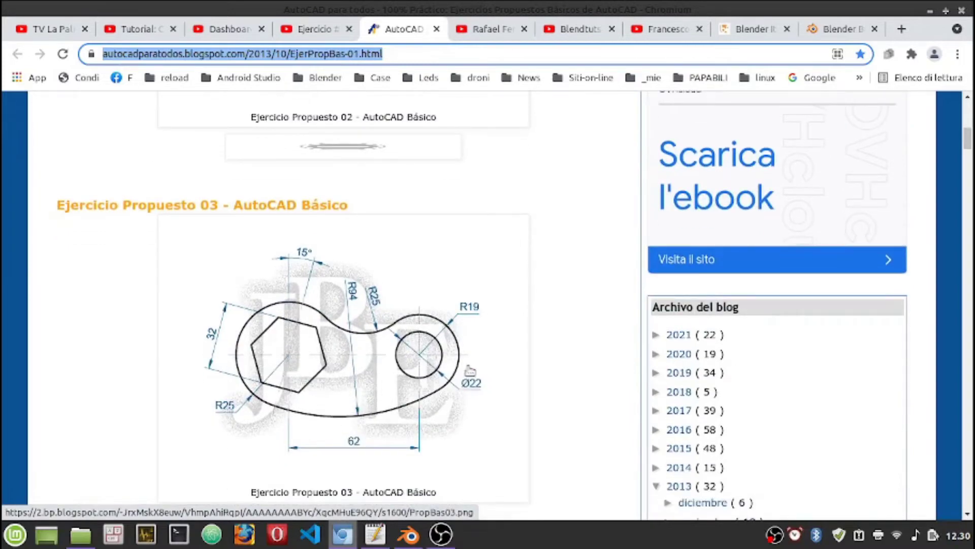
{"action": "scroll", "coordinate": [481, 366], "scroll_direction": "up", "scroll_amount": 3}
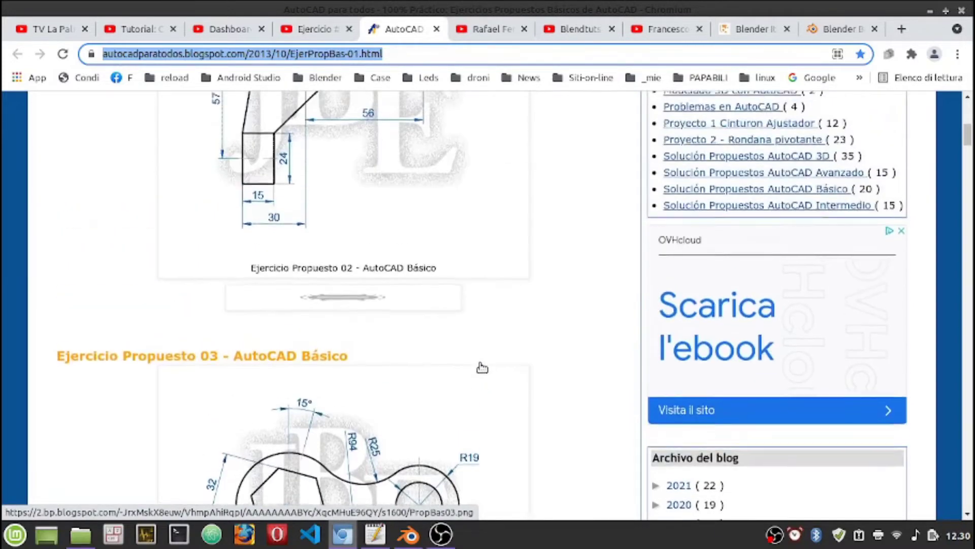
{"action": "scroll", "coordinate": [482, 366], "scroll_direction": "up", "scroll_amount": 4}
{"action": "scroll", "coordinate": [482, 367], "scroll_direction": "up", "scroll_amount": 3}
{"action": "scroll", "coordinate": [482, 367], "scroll_direction": "up", "scroll_amount": 4}
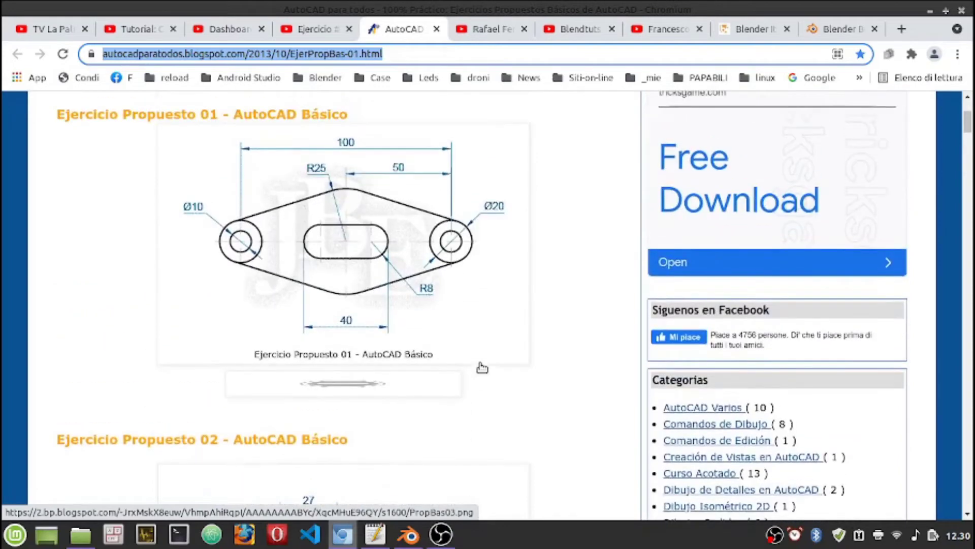
{"action": "scroll", "coordinate": [482, 367], "scroll_direction": "up", "scroll_amount": 2}
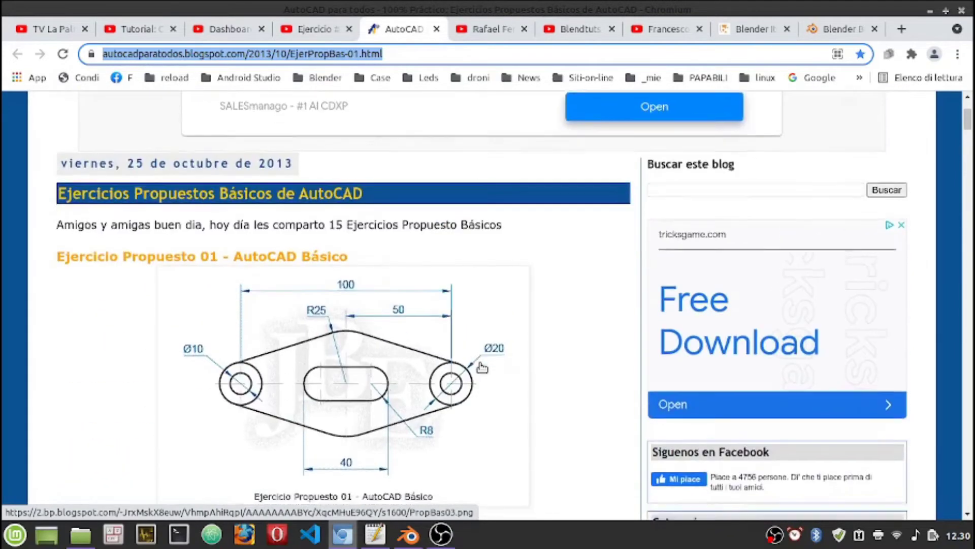
{"action": "scroll", "coordinate": [482, 366], "scroll_direction": "down", "scroll_amount": 2}
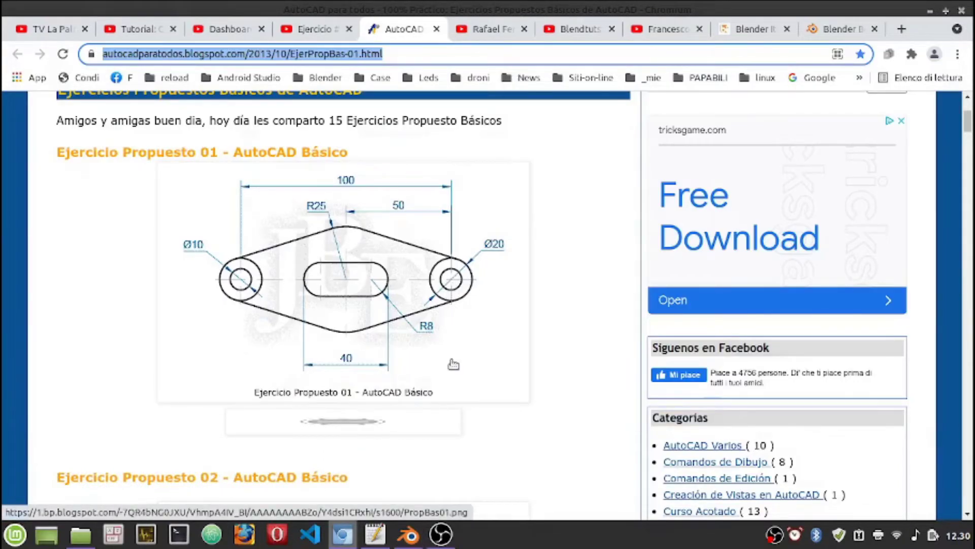
Step: Save the drawing as PropBas01 (1).png in proveBlender and bring the file manager forward
{"action": "right_click", "coordinate": [365, 285]}
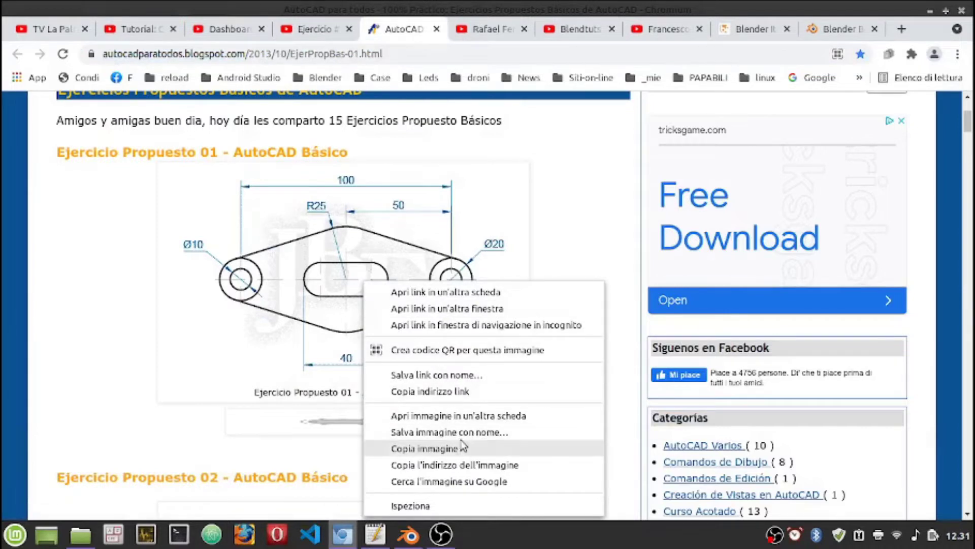
{"action": "left_click", "coordinate": [502, 433]}
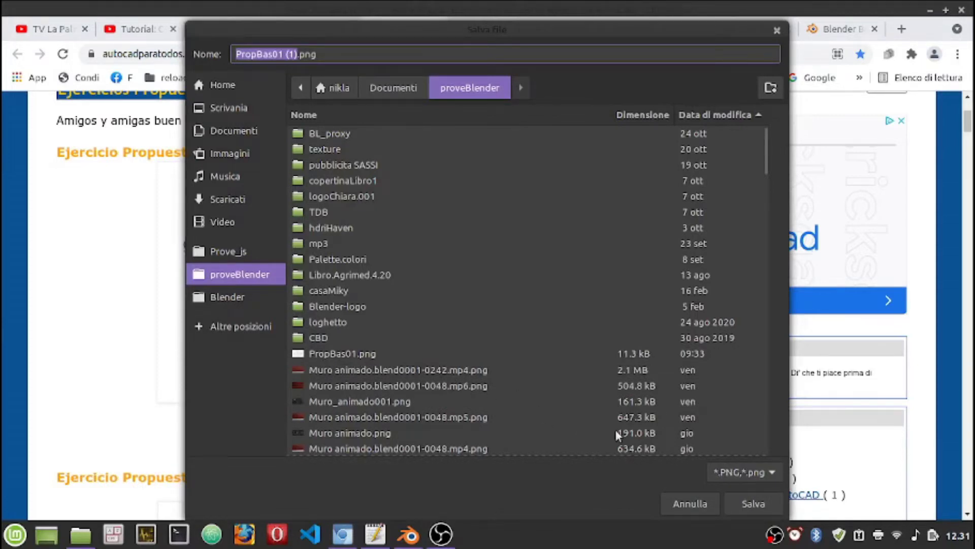
{"action": "left_click", "coordinate": [766, 503]}
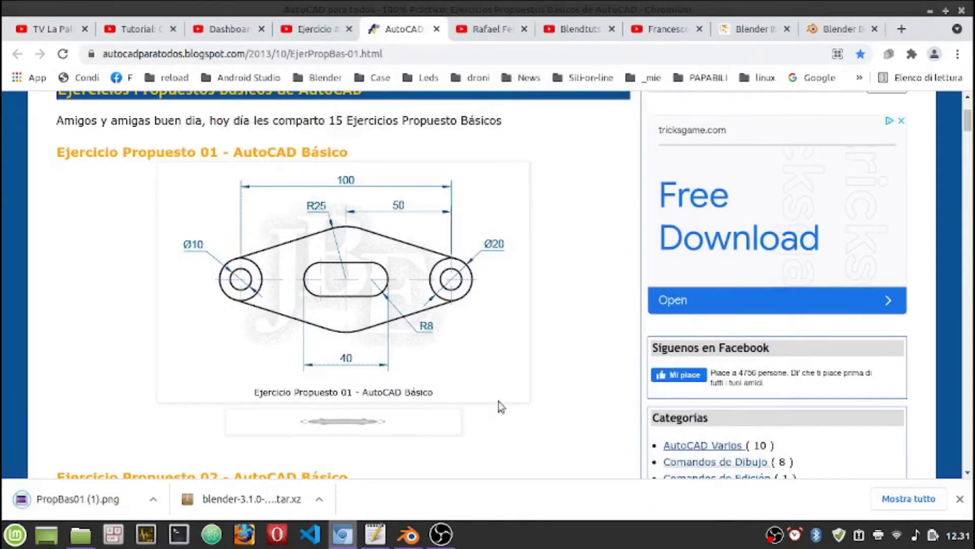
{"action": "mouse_move", "coordinate": [80, 534]}
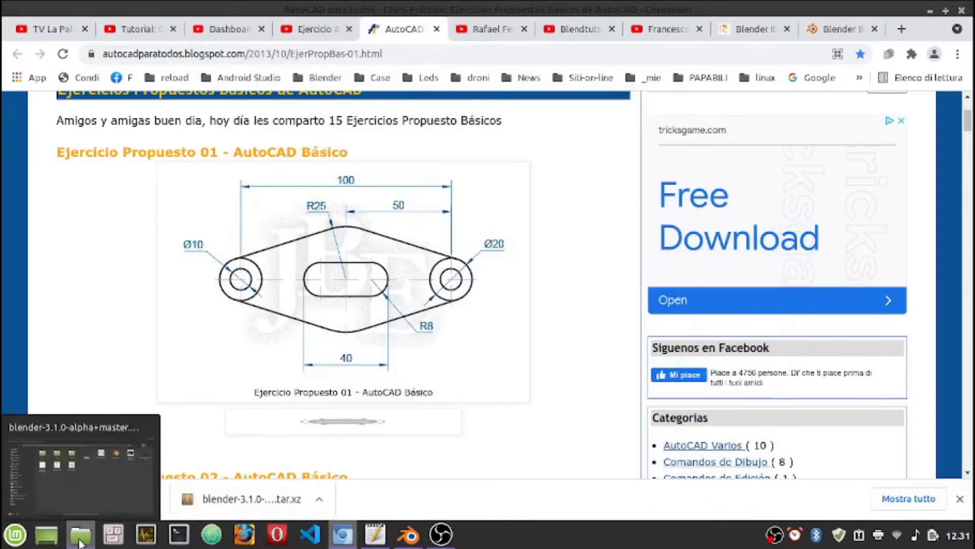
{"action": "left_click", "coordinate": [99, 501]}
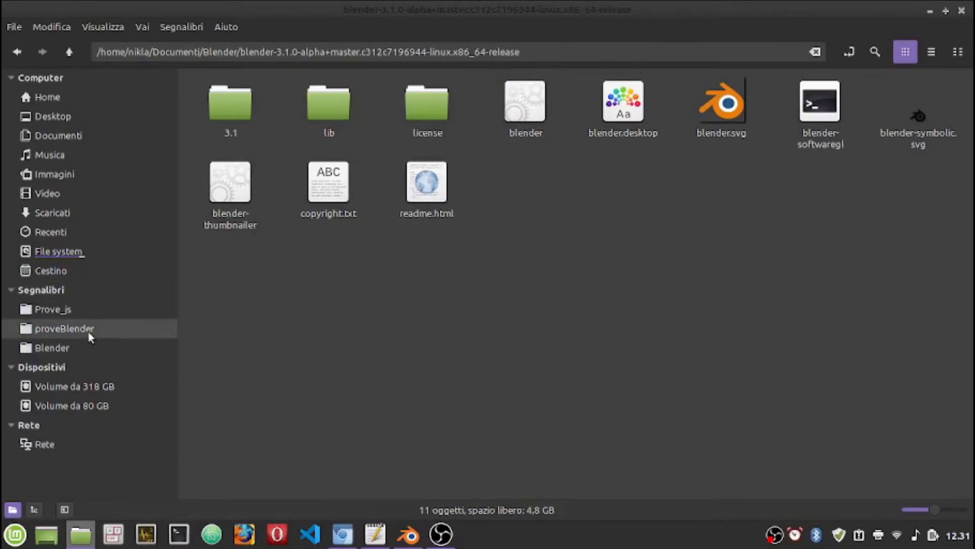
Step: Confirm PropBas01 (1).png is in the proveBlender folder, then return to Blender
{"action": "left_click", "coordinate": [59, 328]}
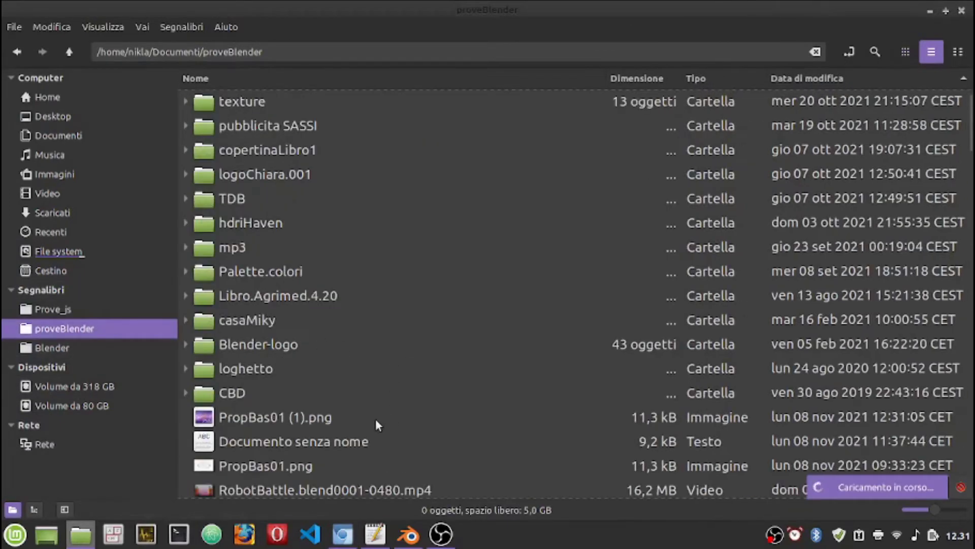
{"action": "left_click", "coordinate": [414, 542]}
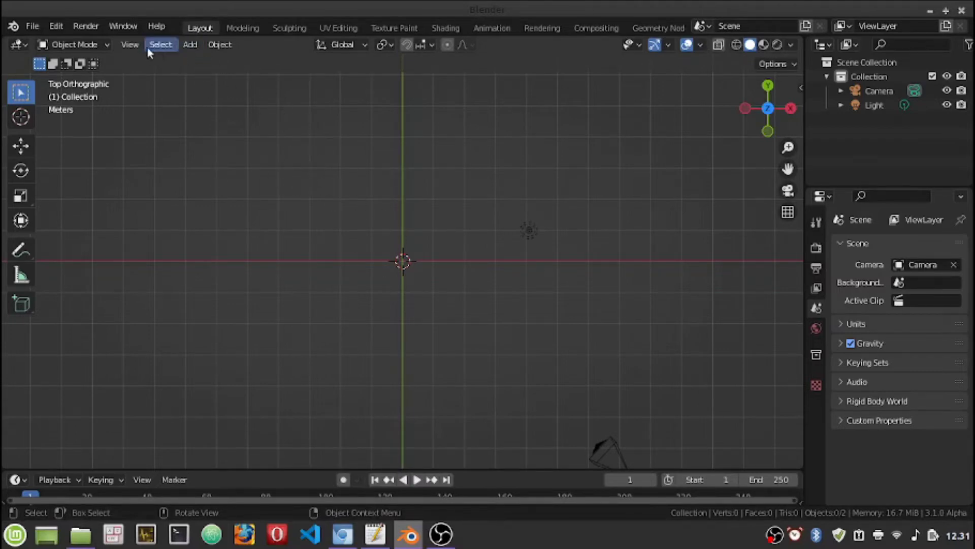
Step: Load the saved slotted-link drawing from proveBlender as a reference image Empty at the origin
{"action": "left_click", "coordinate": [196, 48]}
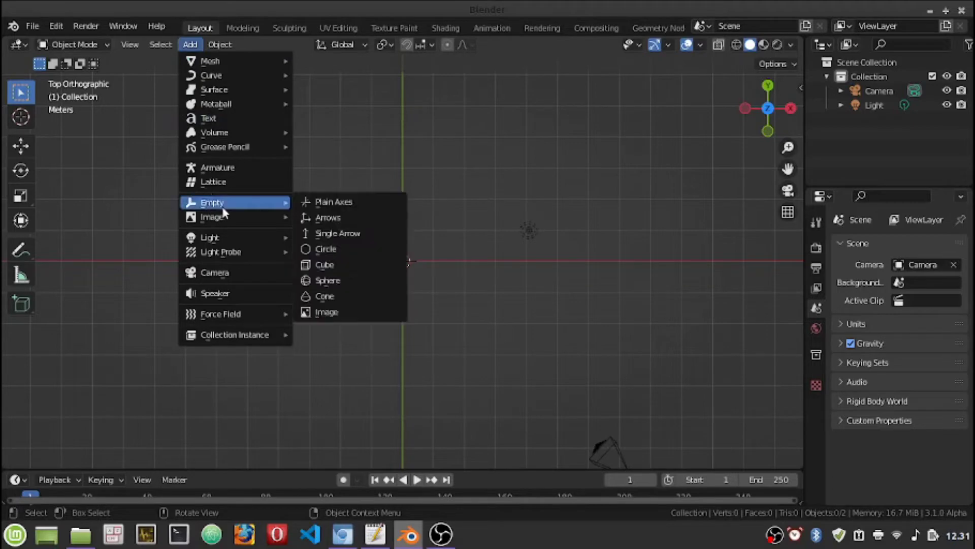
{"action": "mouse_move", "coordinate": [229, 216]}
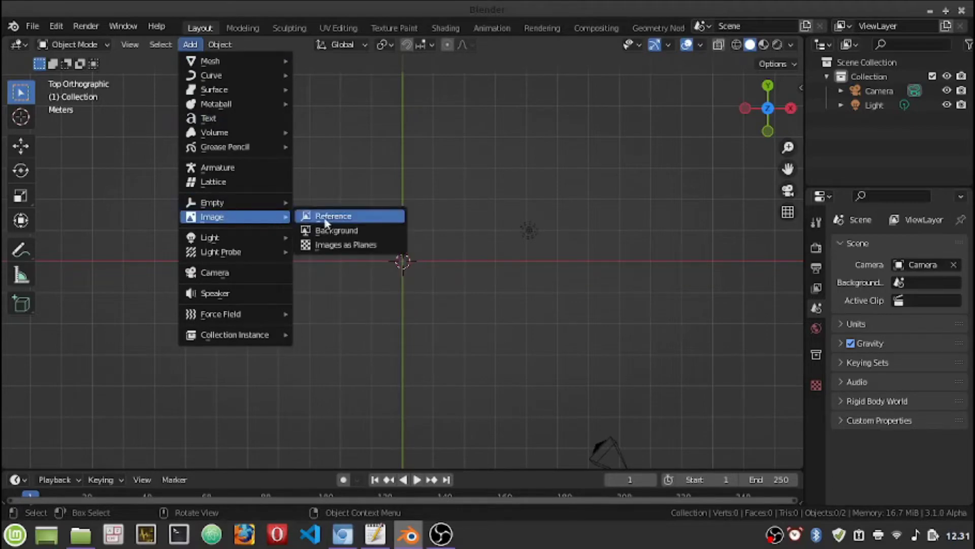
{"action": "left_click", "coordinate": [351, 219]}
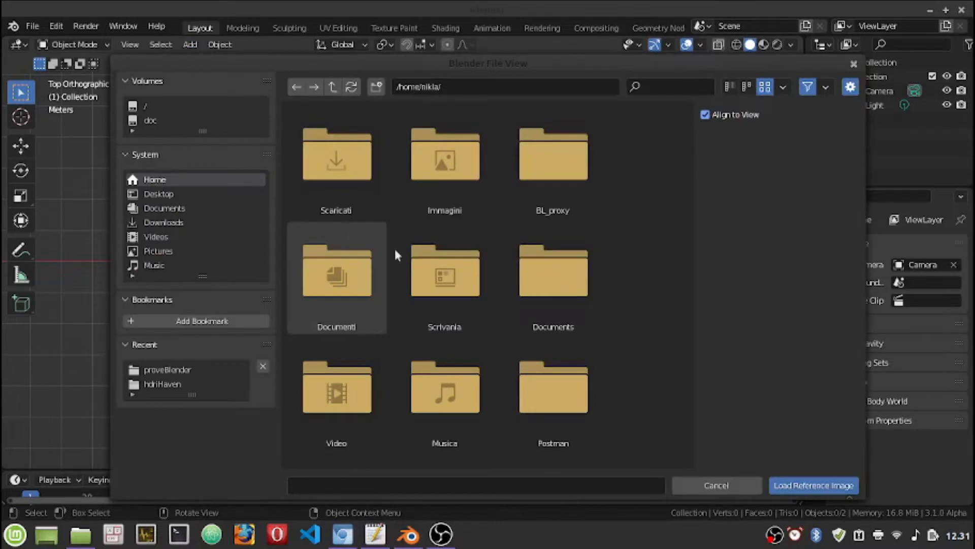
{"action": "scroll", "coordinate": [478, 315], "scroll_direction": "down", "scroll_amount": 2}
{"action": "scroll", "coordinate": [488, 323], "scroll_direction": "down", "scroll_amount": 2}
{"action": "scroll", "coordinate": [488, 323], "scroll_direction": "down", "scroll_amount": 1}
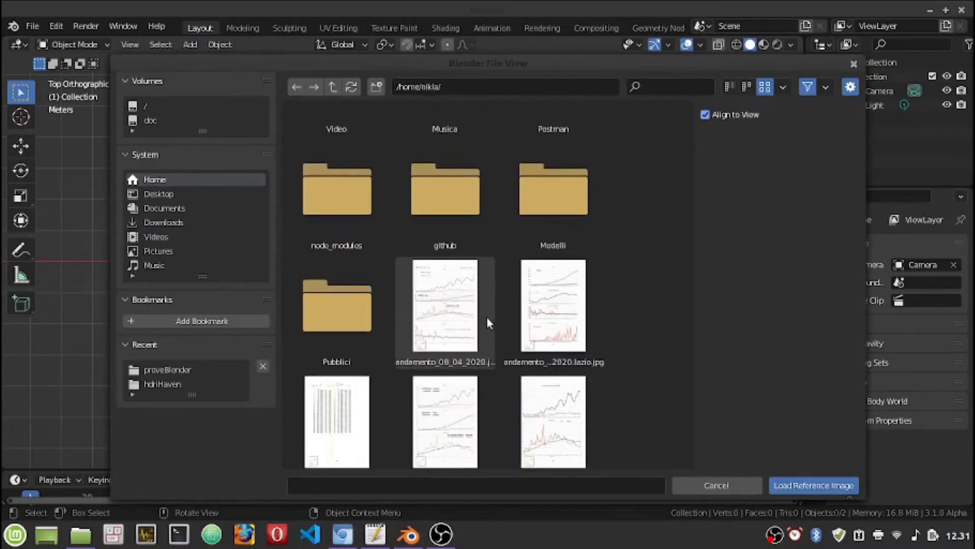
{"action": "left_click", "coordinate": [167, 369]}
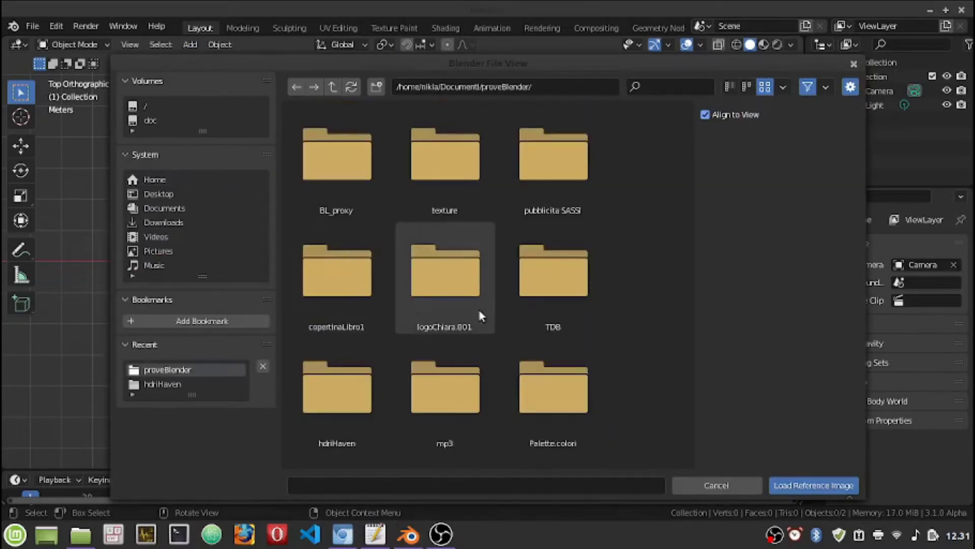
{"action": "scroll", "coordinate": [487, 310], "scroll_direction": "down", "scroll_amount": 5}
{"action": "scroll", "coordinate": [498, 310], "scroll_direction": "down", "scroll_amount": 3}
{"action": "double_click", "coordinate": [562, 296]}
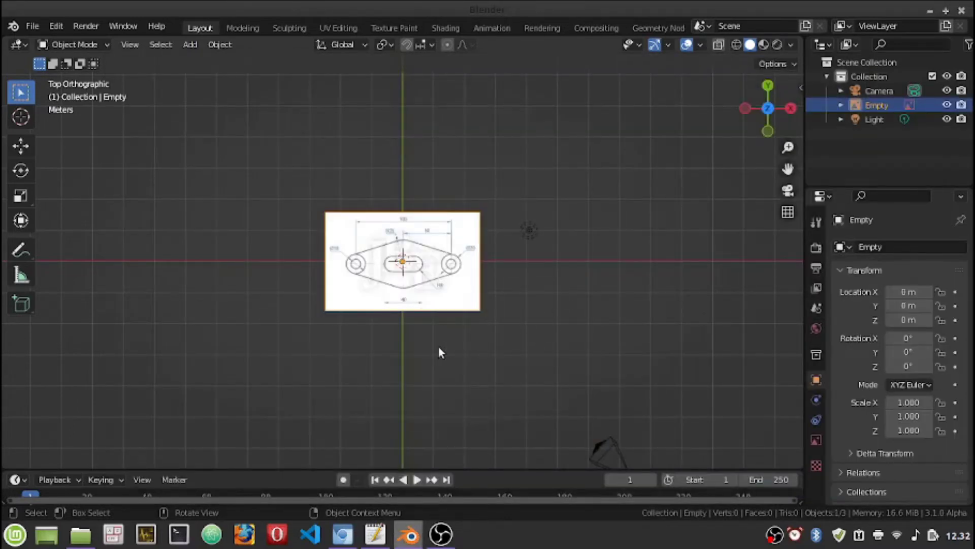
Step: Zoom in on the drawing, then hide the reference Empty from the viewport
{"action": "scroll", "coordinate": [419, 339], "scroll_direction": "up", "scroll_amount": 4}
{"action": "scroll", "coordinate": [356, 142], "scroll_direction": "up", "scroll_amount": 3}
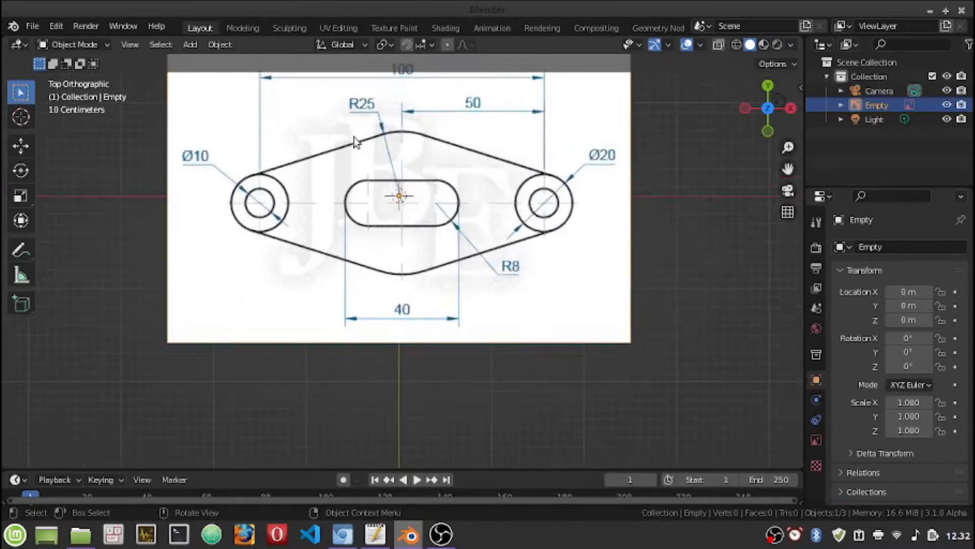
{"action": "scroll", "coordinate": [359, 146], "scroll_direction": "up", "scroll_amount": 1}
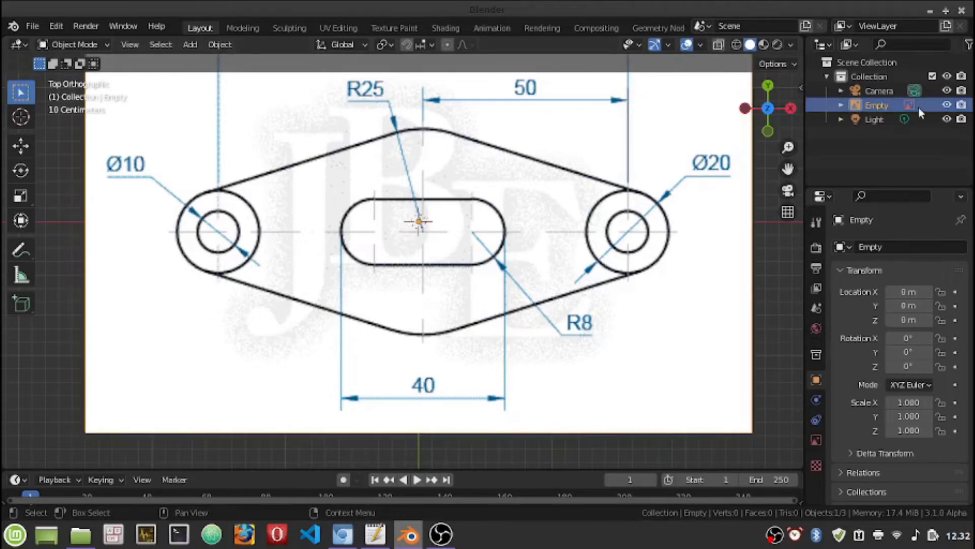
{"action": "left_click", "coordinate": [947, 105]}
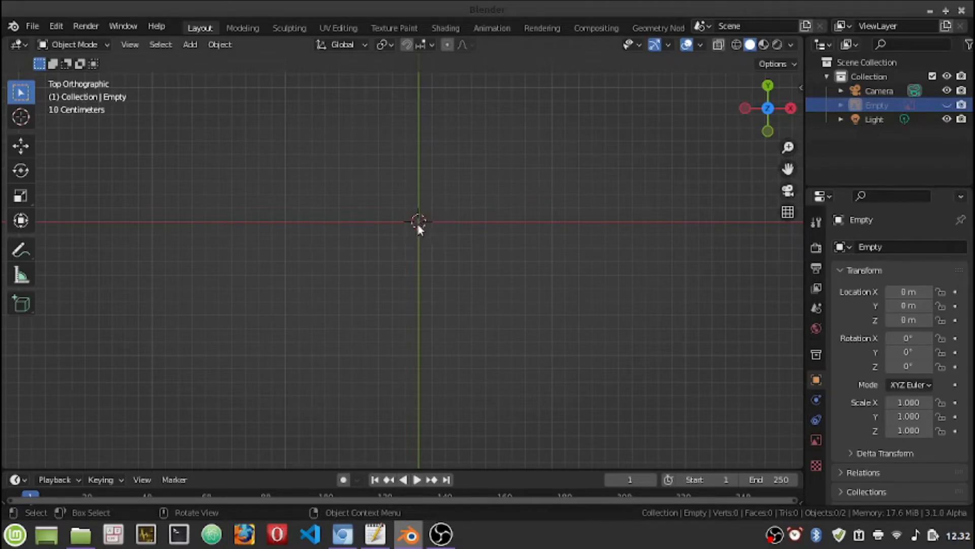
Step: Place the 3D cursor, frame all objects and return to the top orthographic view
{"action": "left_click", "coordinate": [197, 47]}
{"action": "right_click", "coordinate": [543, 190], "text": "shift"}
{"action": "key", "text": "Home"}
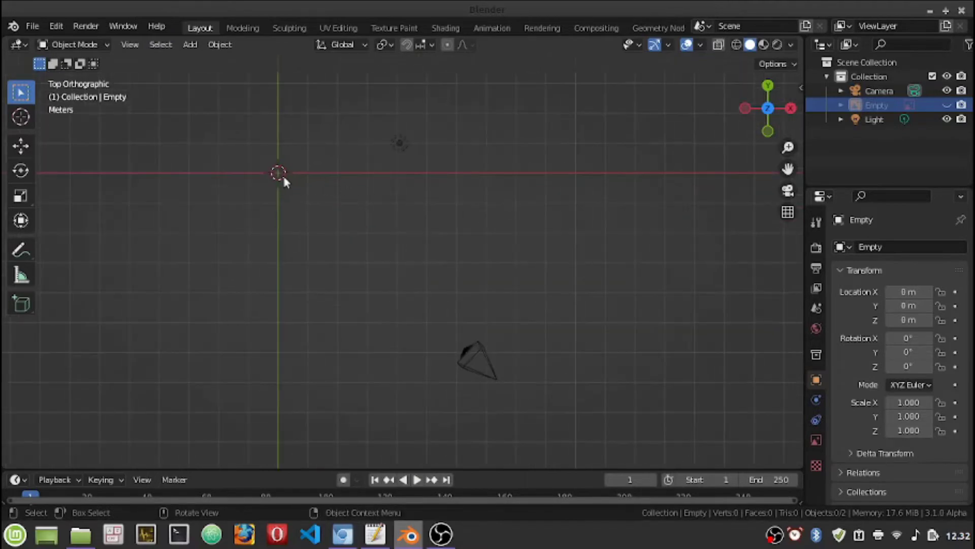
{"action": "mouse_move", "coordinate": [286, 192]}
{"action": "middle_mouse_down"}
{"action": "mouse_move", "coordinate": [342, 215]}
{"action": "mouse_move", "coordinate": [289, 203]}
{"action": "middle_mouse_up"}
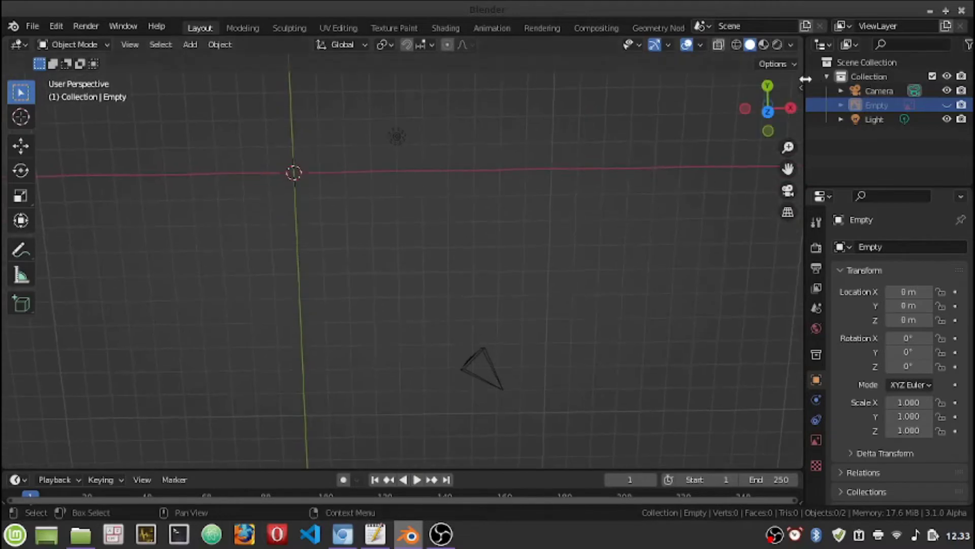
{"action": "left_click", "coordinate": [769, 113]}
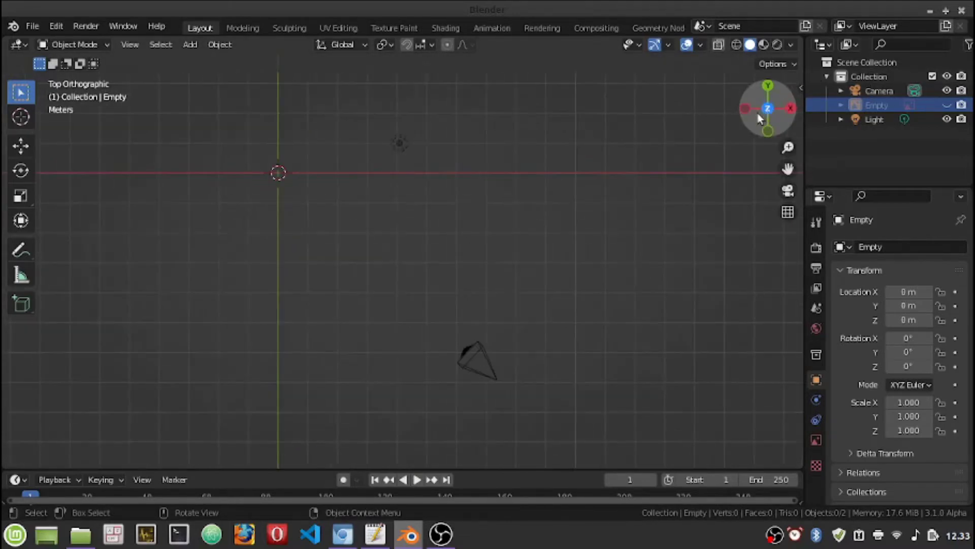
{"action": "left_click_drag", "start_coordinate": [788, 169], "coordinate": [634, 231]}
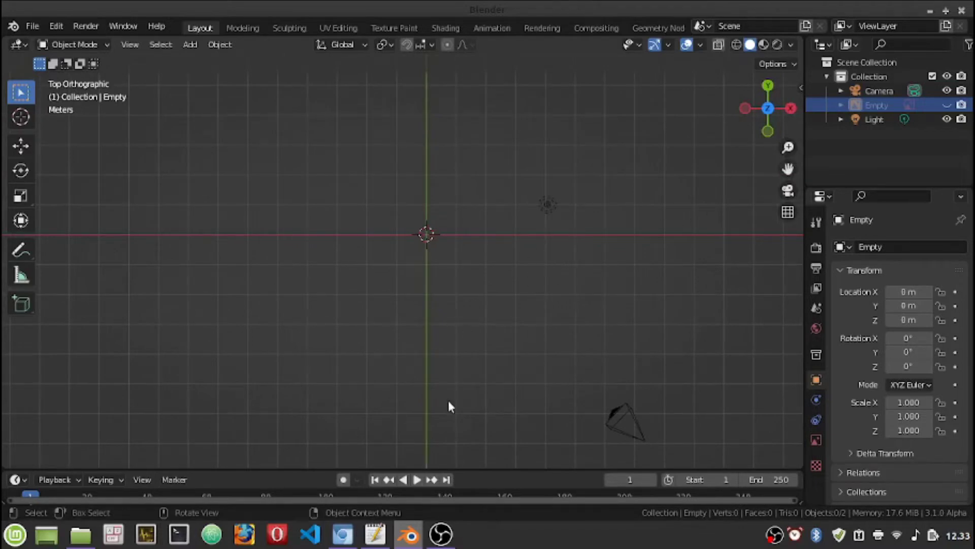
Step: Unhide the reference drawing Empty and zoom in on it
{"action": "left_click", "coordinate": [948, 105]}
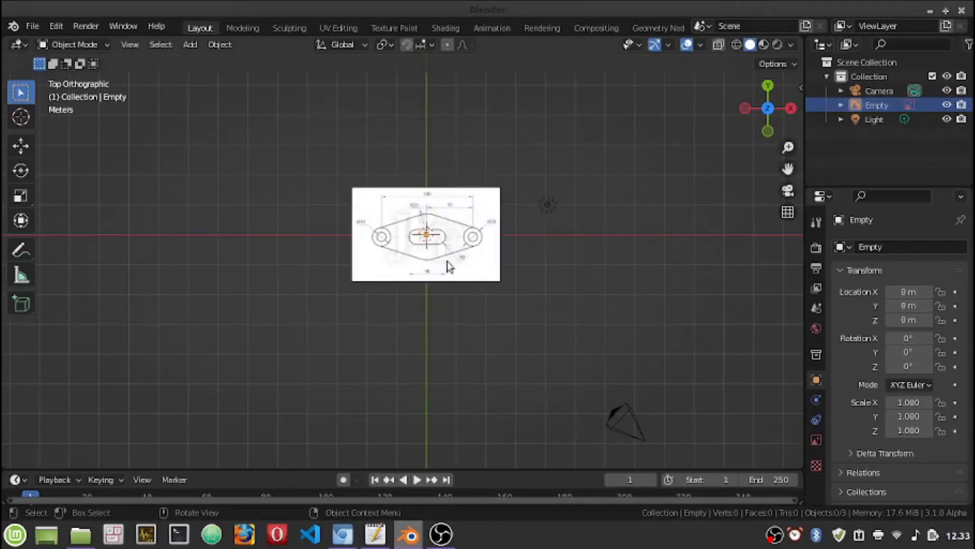
{"action": "scroll", "coordinate": [447, 261], "scroll_direction": "up", "scroll_amount": 3}
{"action": "scroll", "coordinate": [442, 254], "scroll_direction": "up", "scroll_amount": 5}
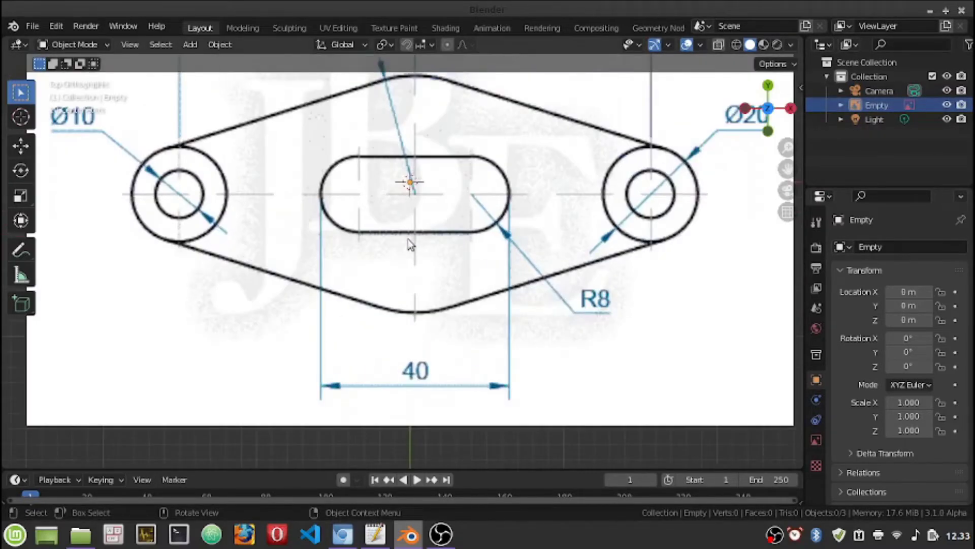
Step: Select the reference Empty and shift its X and Y location in the sidebar
{"action": "left_click", "coordinate": [790, 97]}
{"action": "key", "text": "n"}
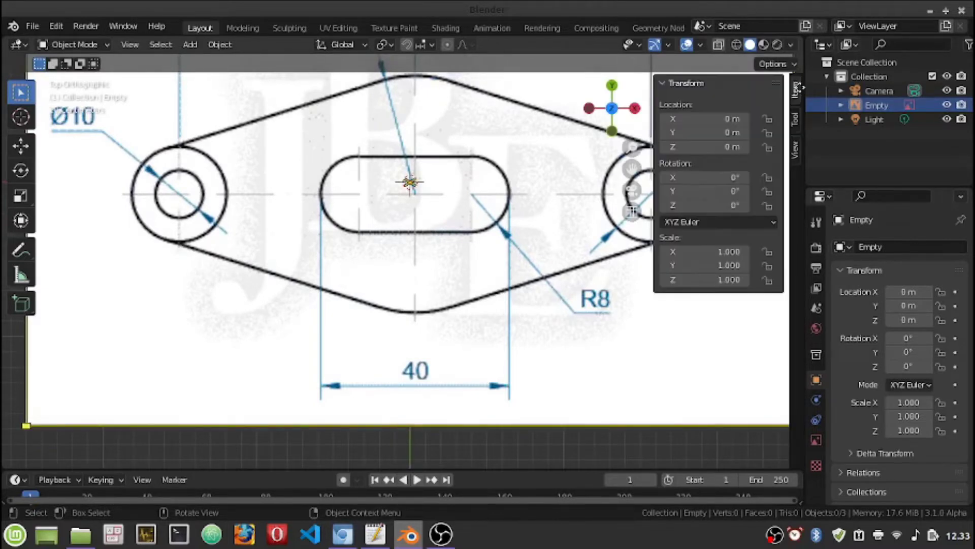
{"action": "left_click", "coordinate": [698, 119]}
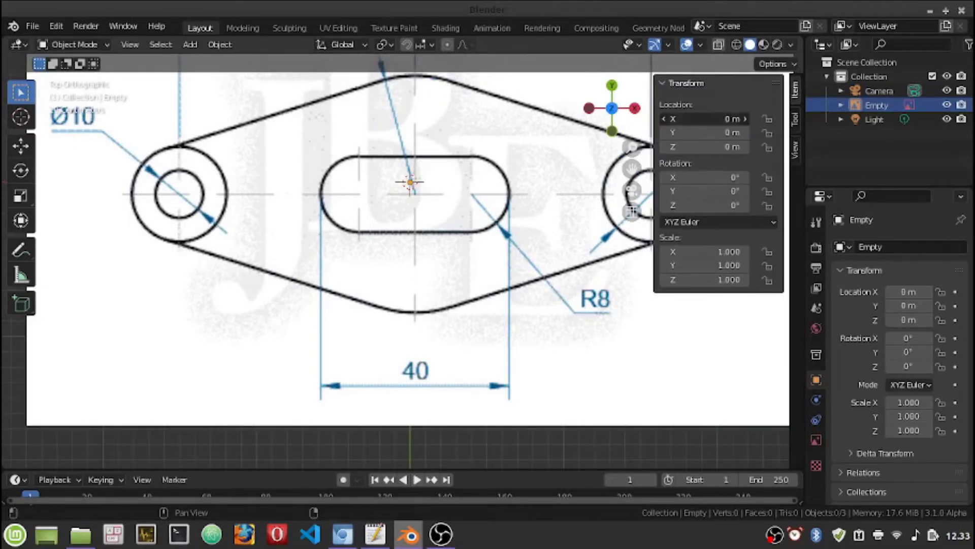
{"action": "left_click_drag", "start_coordinate": [698, 119], "coordinate": [692, 119]}
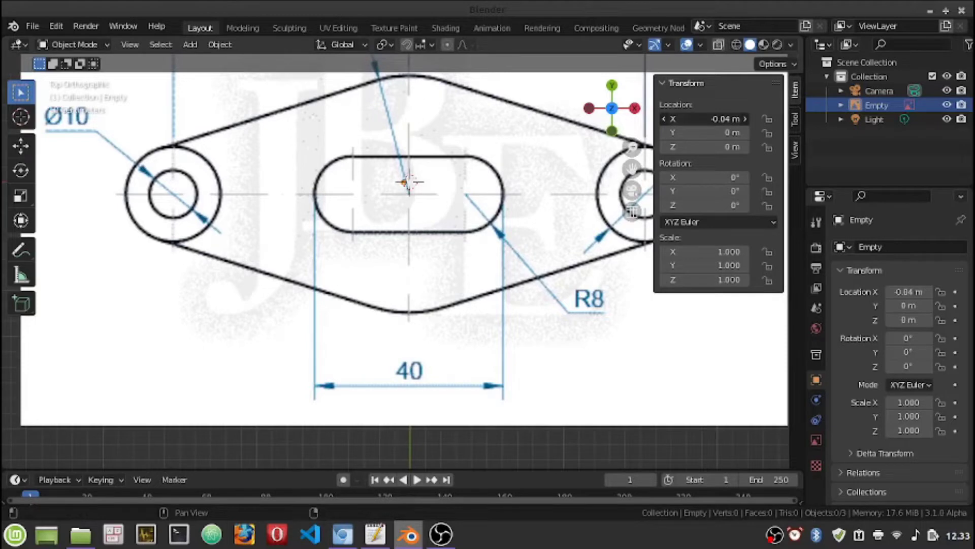
{"action": "left_click_drag", "start_coordinate": [692, 119], "coordinate": [690, 119]}
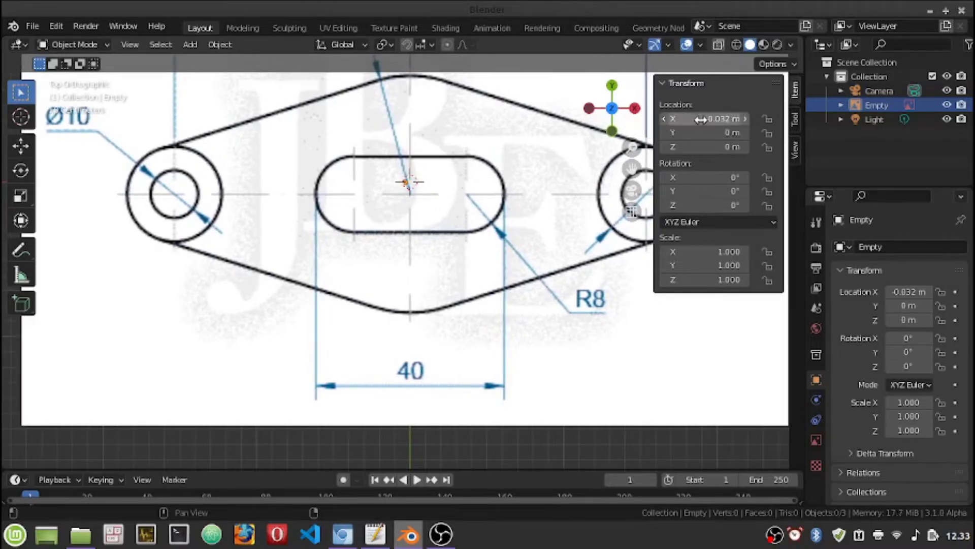
{"action": "left_click_drag", "start_coordinate": [710, 133], "coordinate": [716, 133]}
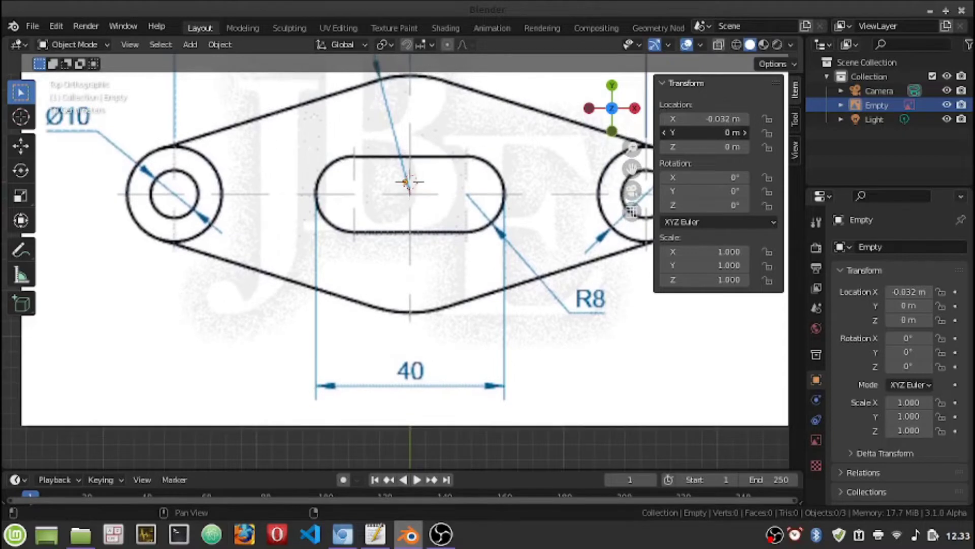
{"action": "left_click_drag", "start_coordinate": [716, 133], "coordinate": [724, 133]}
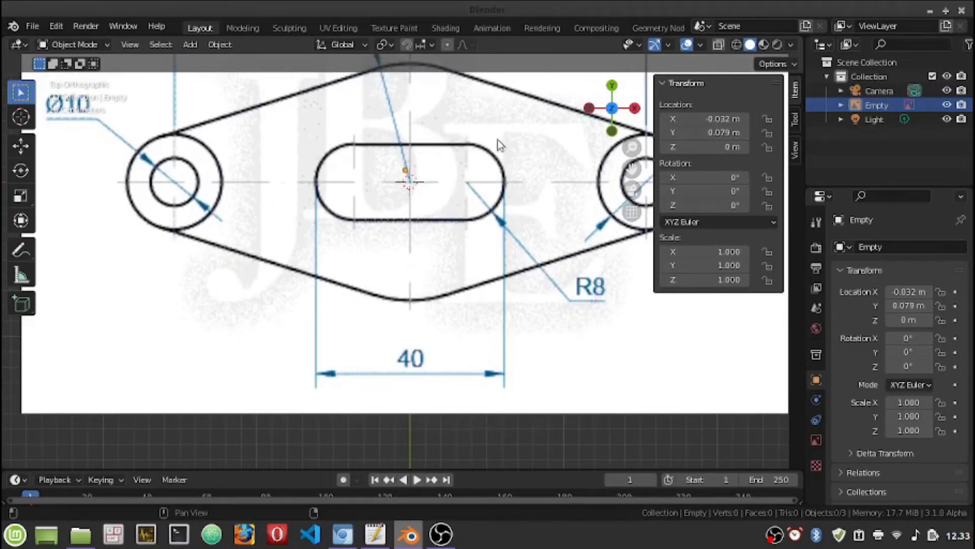
Step: Fine-tune the Empty to X -0.031 m, Y 0.078 m so the slot sits on the origin
{"action": "scroll", "coordinate": [401, 169], "scroll_direction": "up", "scroll_amount": 2}
{"action": "scroll", "coordinate": [428, 200], "scroll_direction": "up", "scroll_amount": 3}
{"action": "scroll", "coordinate": [429, 211], "scroll_direction": "up", "scroll_amount": 3}
{"action": "scroll", "coordinate": [432, 218], "scroll_direction": "up", "scroll_amount": 2}
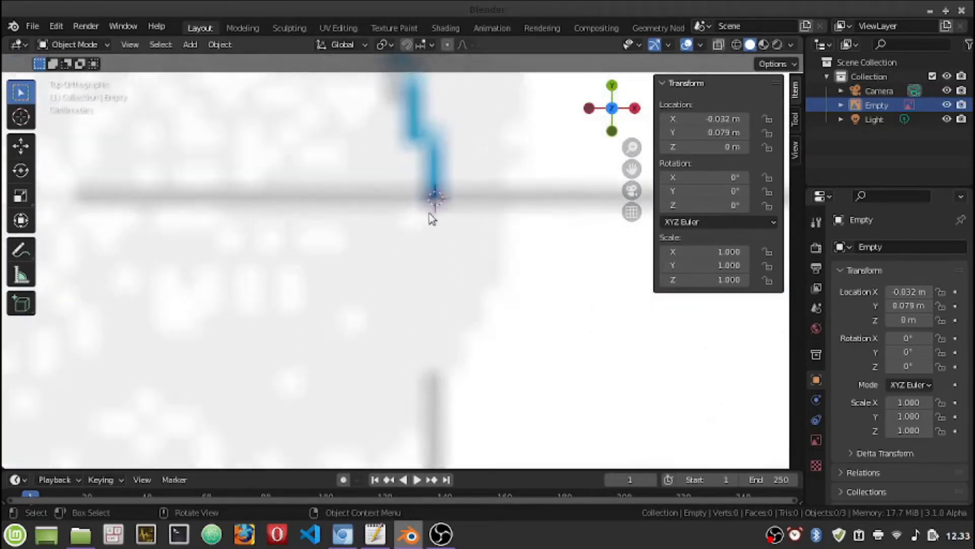
{"action": "scroll", "coordinate": [432, 219], "scroll_direction": "up", "scroll_amount": 2}
{"action": "scroll", "coordinate": [446, 213], "scroll_direction": "up", "scroll_amount": 2}
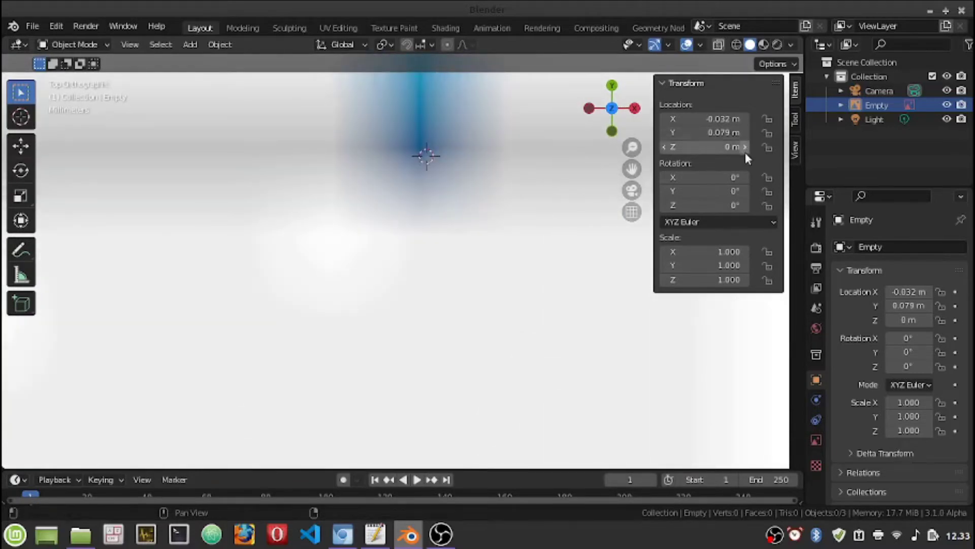
{"action": "left_click_drag", "start_coordinate": [731, 133], "coordinate": [726, 119]}
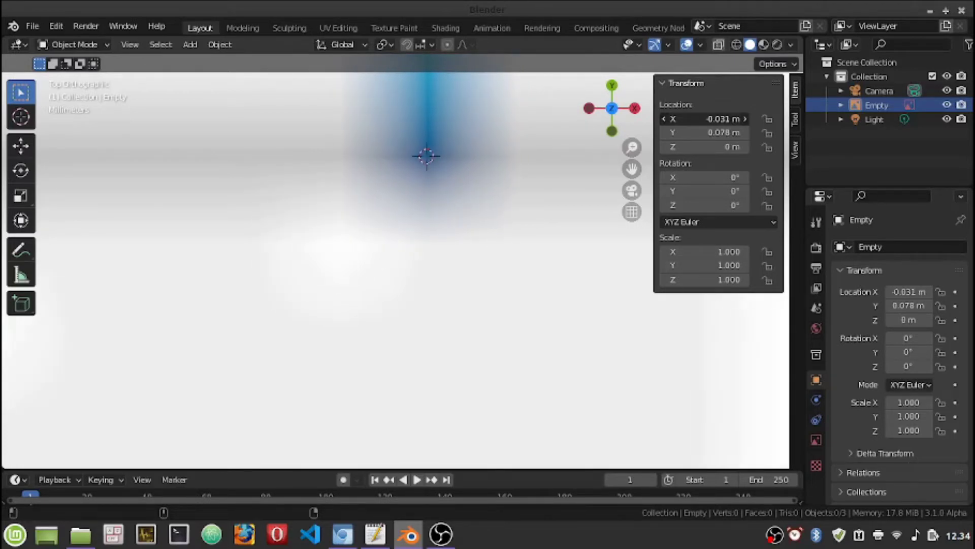
{"action": "left_click_drag", "start_coordinate": [726, 119], "coordinate": [726, 119]}
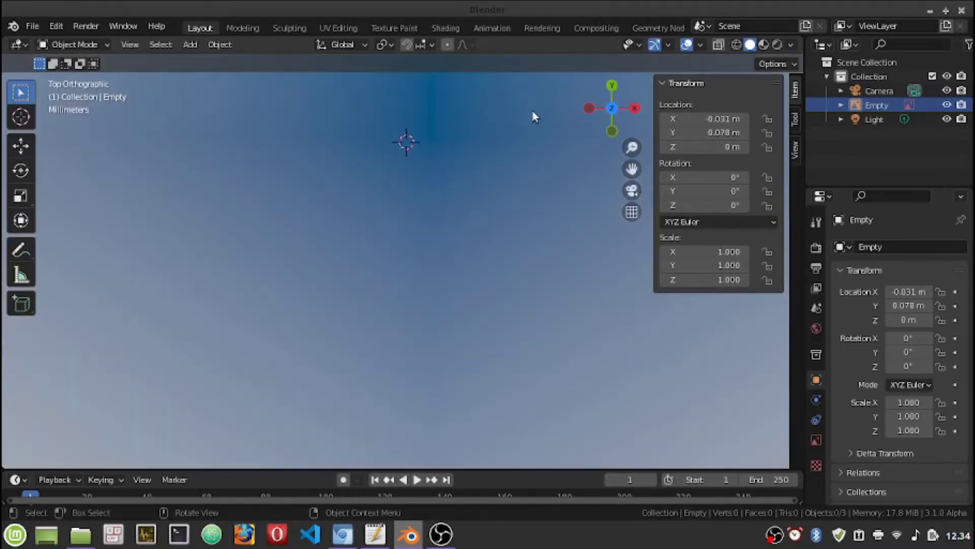
{"action": "left_click_drag", "start_coordinate": [701, 135], "coordinate": [701, 135]}
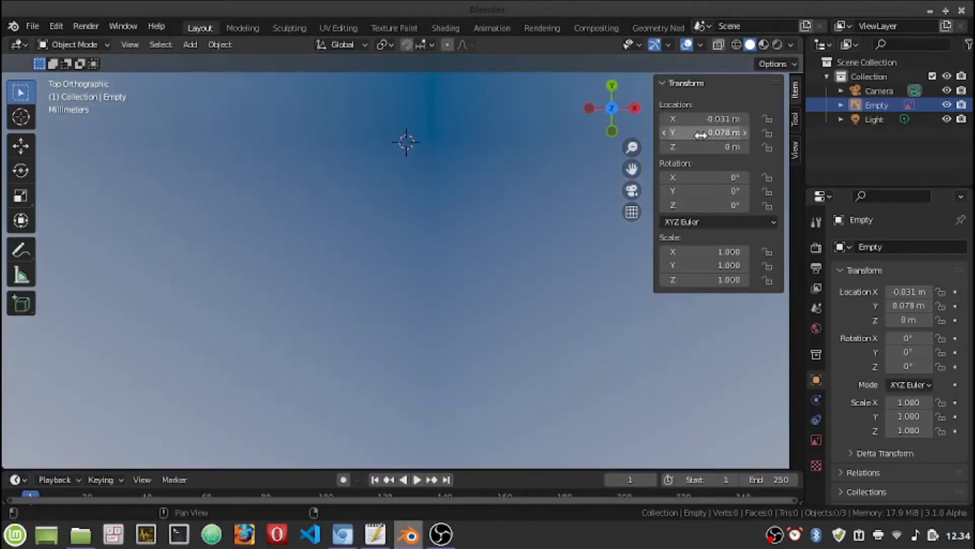
{"action": "scroll", "coordinate": [413, 199], "scroll_direction": "down", "scroll_amount": 2}
{"action": "scroll", "coordinate": [411, 197], "scroll_direction": "down", "scroll_amount": 2}
{"action": "scroll", "coordinate": [410, 197], "scroll_direction": "down", "scroll_amount": 1}
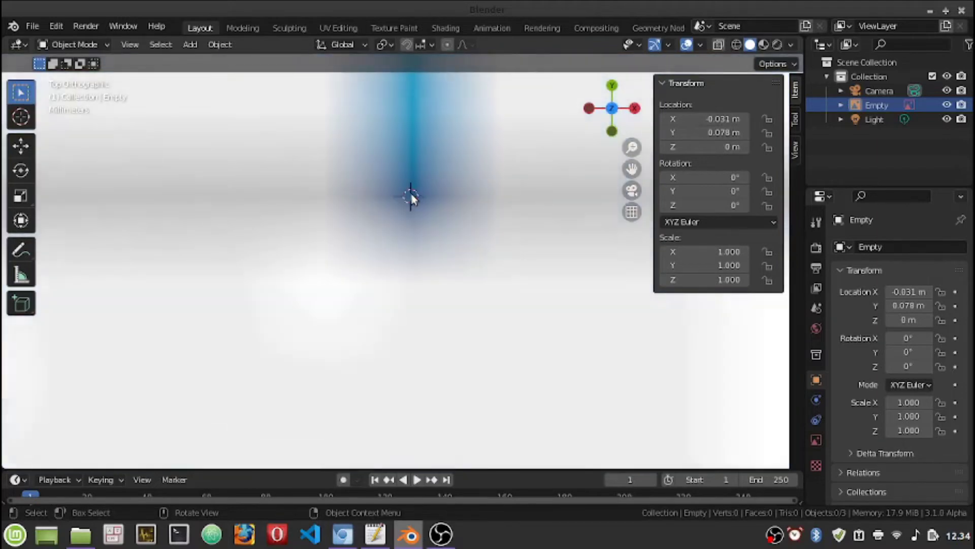
{"action": "scroll", "coordinate": [411, 198], "scroll_direction": "down", "scroll_amount": 2}
{"action": "scroll", "coordinate": [411, 197], "scroll_direction": "down", "scroll_amount": 3}
{"action": "scroll", "coordinate": [410, 197], "scroll_direction": "down", "scroll_amount": 3}
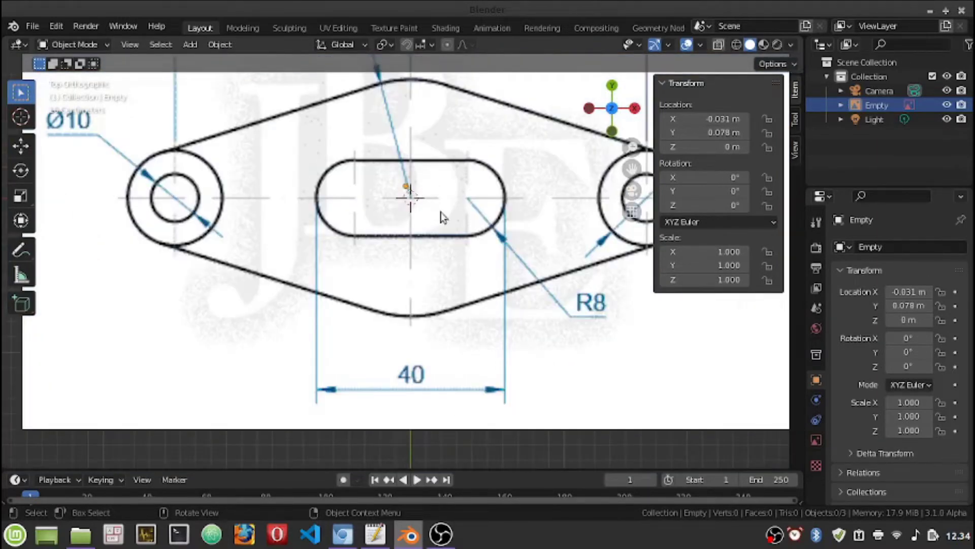
{"action": "scroll", "coordinate": [473, 243], "scroll_direction": "down", "scroll_amount": 2}
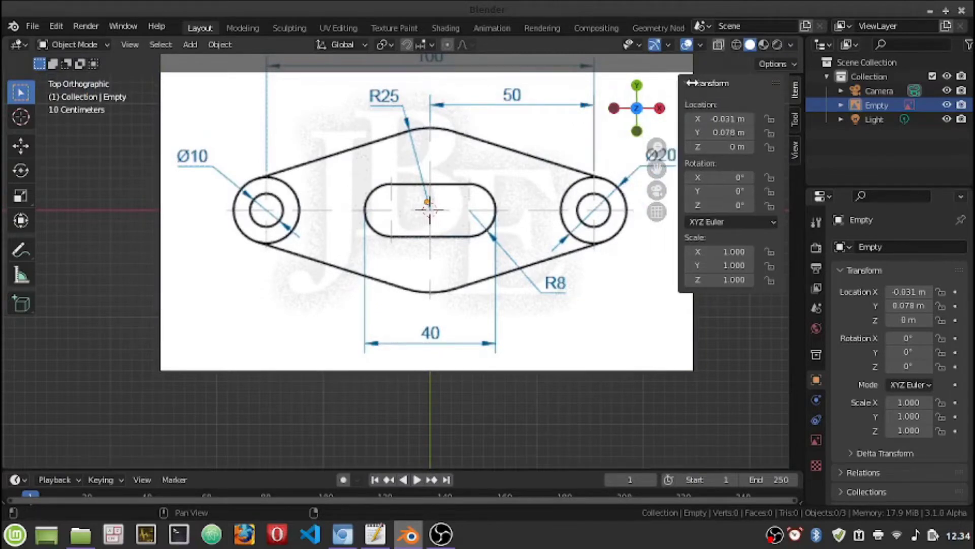
{"action": "left_click_drag", "start_coordinate": [655, 87], "coordinate": [808, 83]}
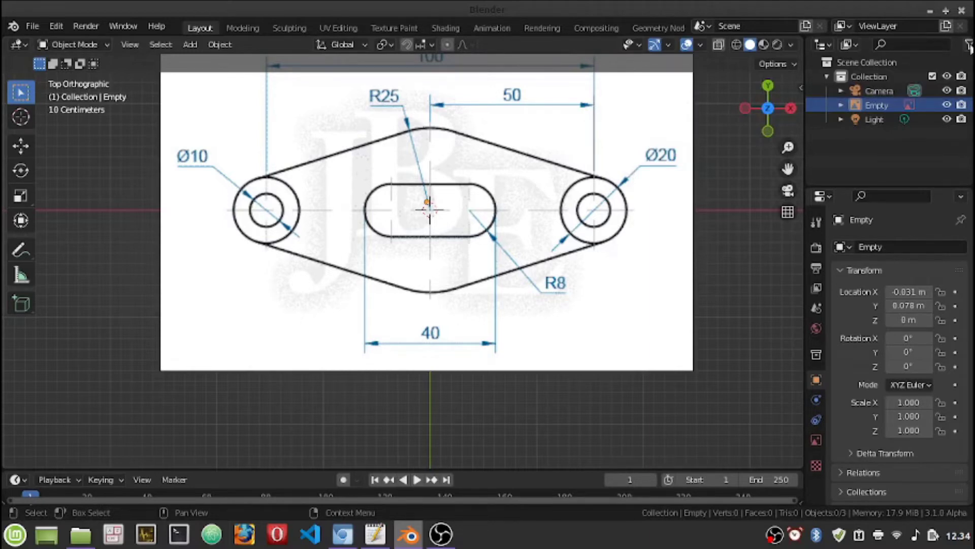
Step: Make the reference Empty unselectable and exclude it from renders using Outliner restriction toggles
{"action": "left_click", "coordinate": [970, 48]}
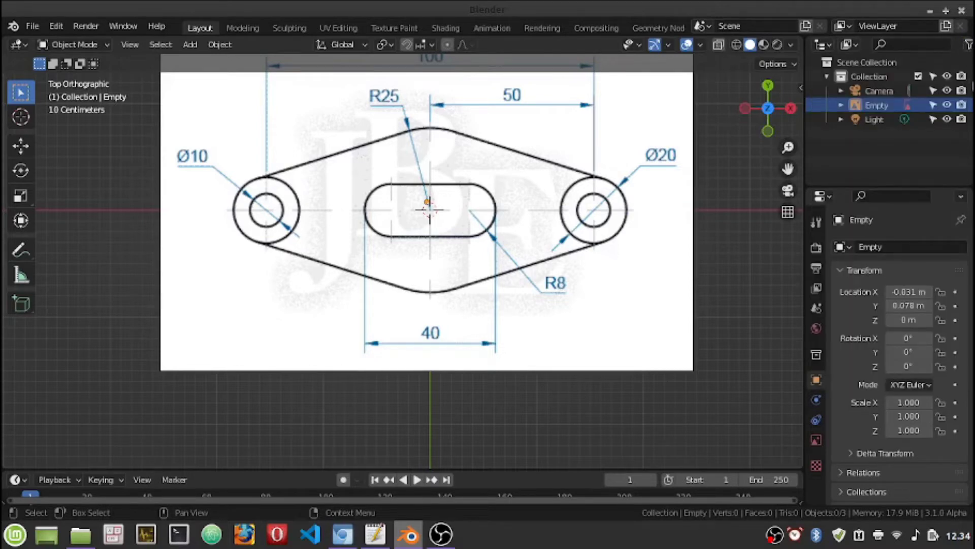
{"action": "left_click", "coordinate": [933, 105]}
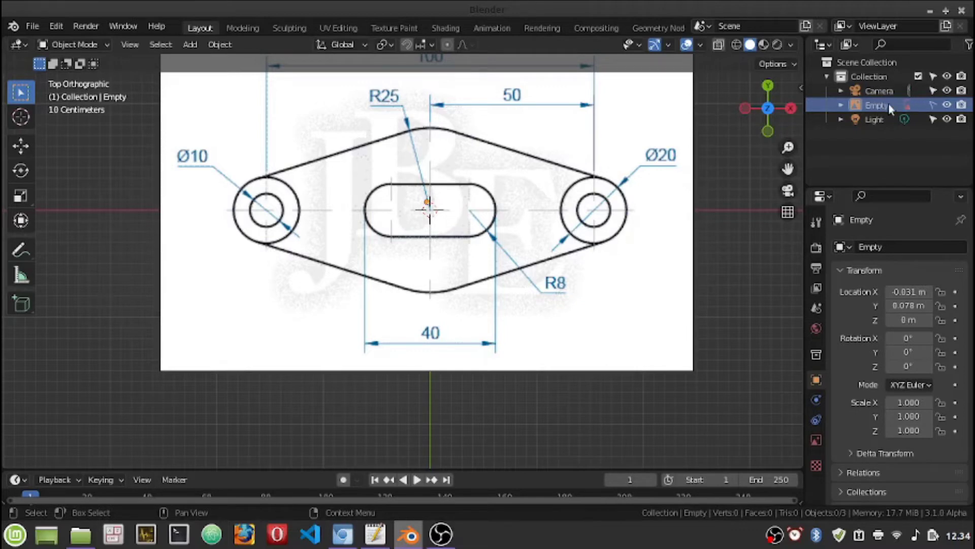
{"action": "left_click", "coordinate": [948, 105]}
{"action": "left_click", "coordinate": [949, 106]}
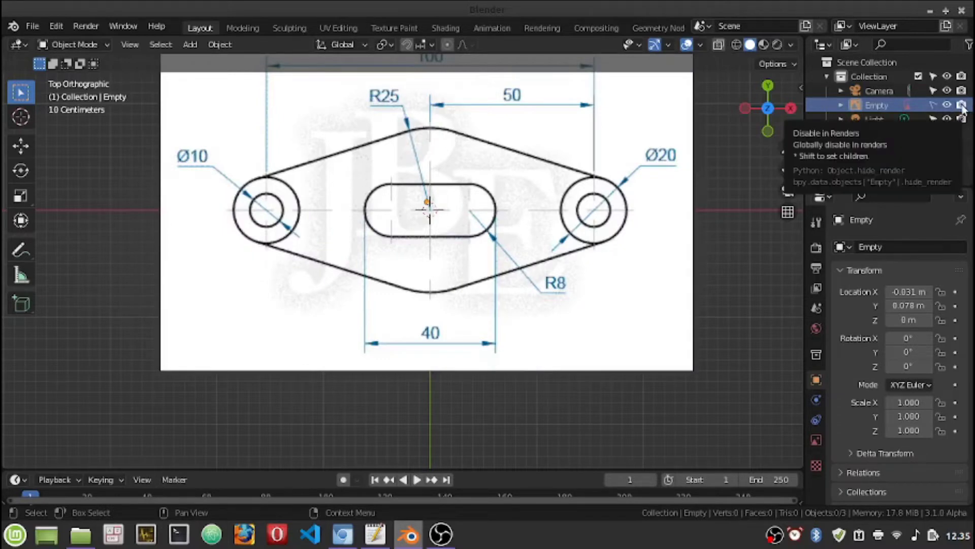
{"action": "left_click", "coordinate": [962, 106]}
{"action": "left_click", "coordinate": [962, 106]}
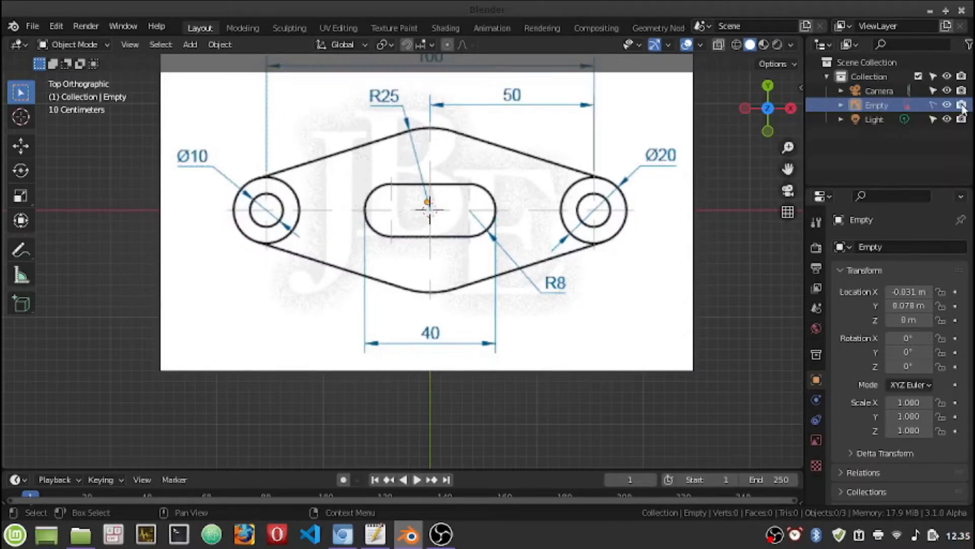
{"action": "left_click", "coordinate": [962, 105]}
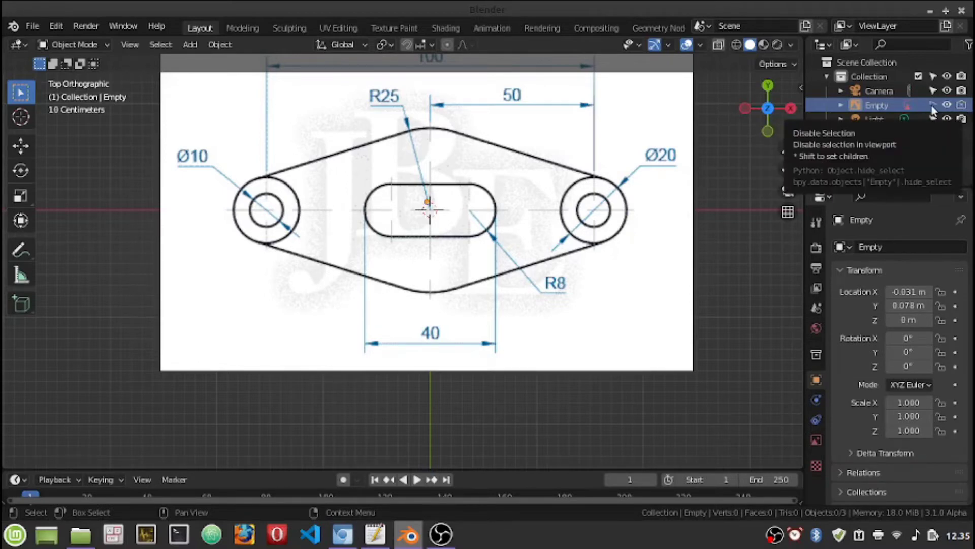
{"action": "left_click", "coordinate": [933, 106]}
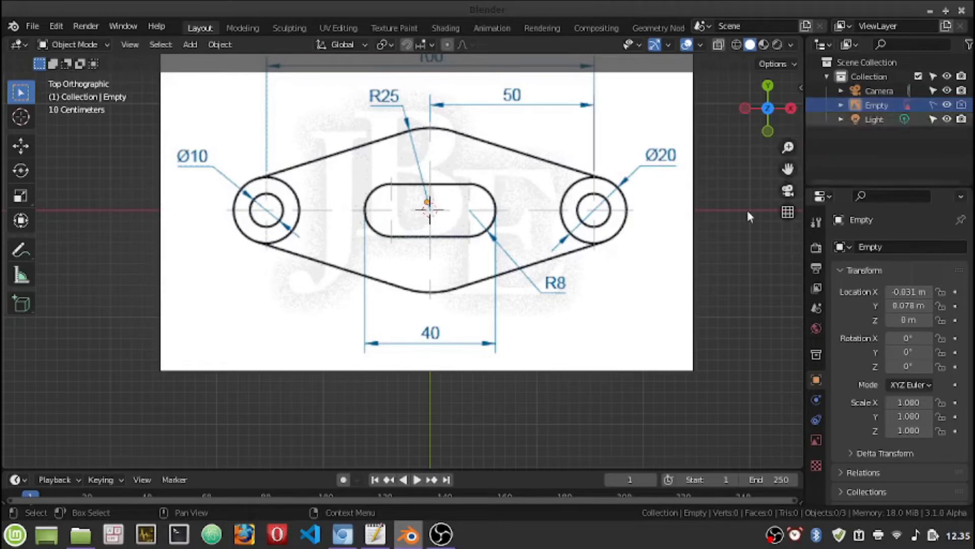
{"action": "left_click", "coordinate": [934, 105]}
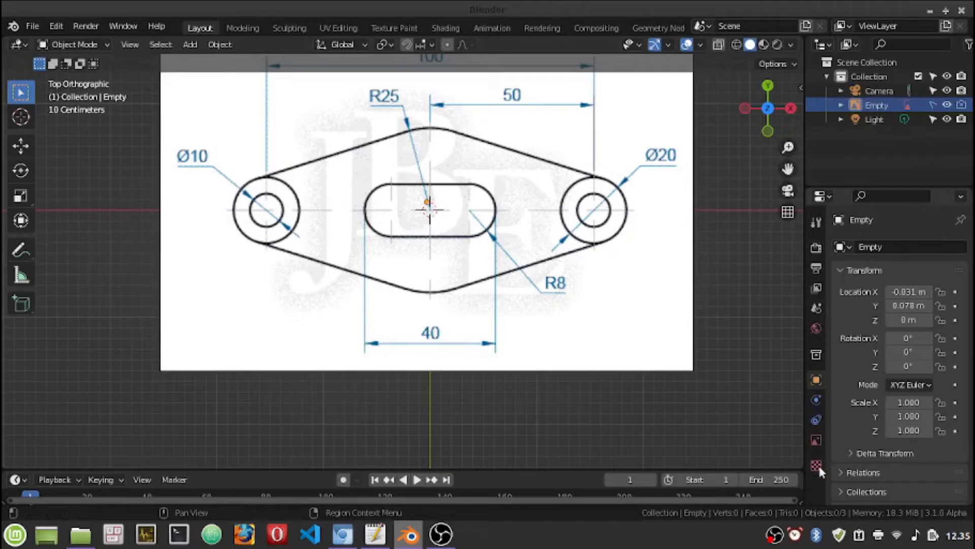
Step: Enable Opacity on the reference image's Object Data settings, leaving it at 1.000
{"action": "left_click", "coordinate": [816, 440]}
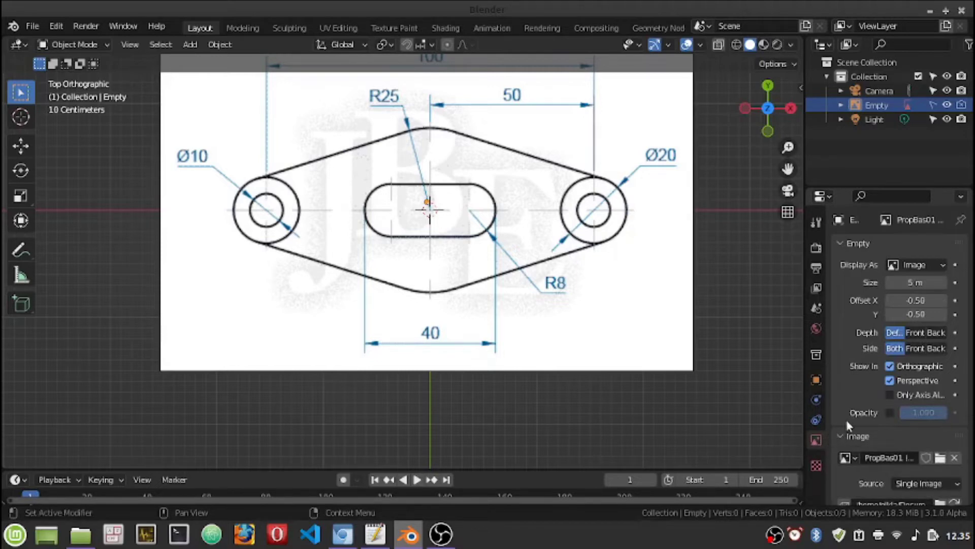
{"action": "scroll", "coordinate": [852, 410], "scroll_direction": "down", "scroll_amount": 2}
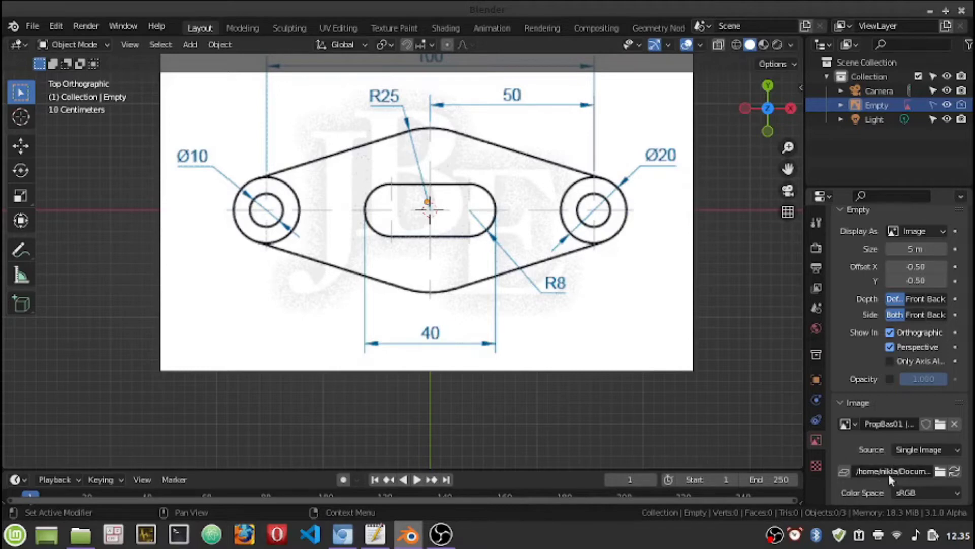
{"action": "left_click", "coordinate": [889, 379]}
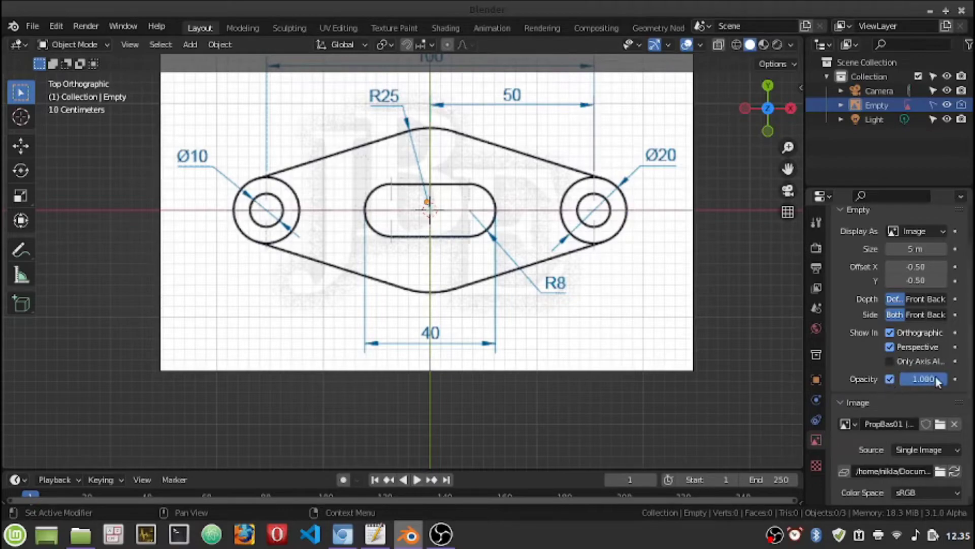
{"action": "mouse_move", "coordinate": [936, 379]}
{"action": "left_mouse_down"}
{"action": "mouse_move", "coordinate": [864, 378]}
{"action": "mouse_move", "coordinate": [945, 379]}
{"action": "left_mouse_up"}
{"action": "left_click_drag", "start_coordinate": [940, 380], "coordinate": [944, 380]}
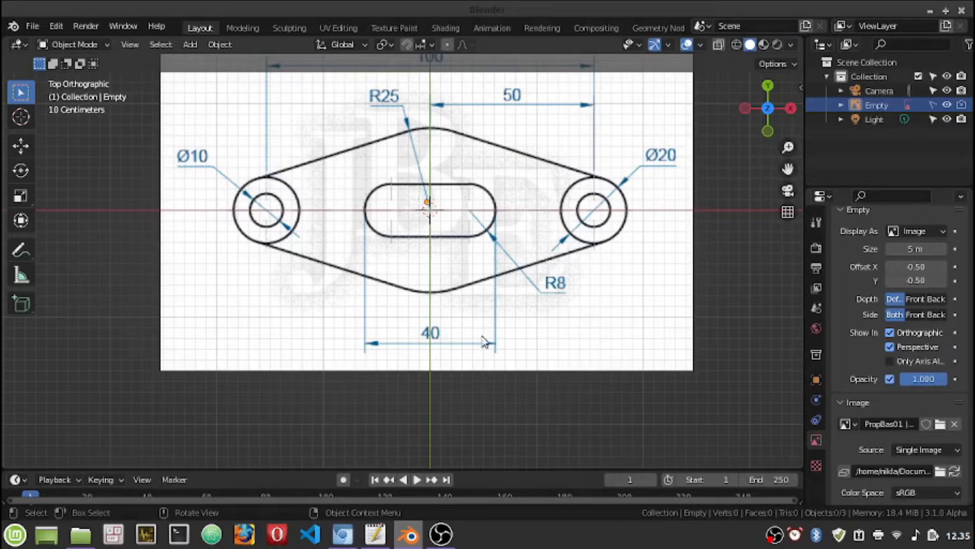
{"action": "scroll", "coordinate": [453, 394], "scroll_direction": "down", "scroll_amount": 1}
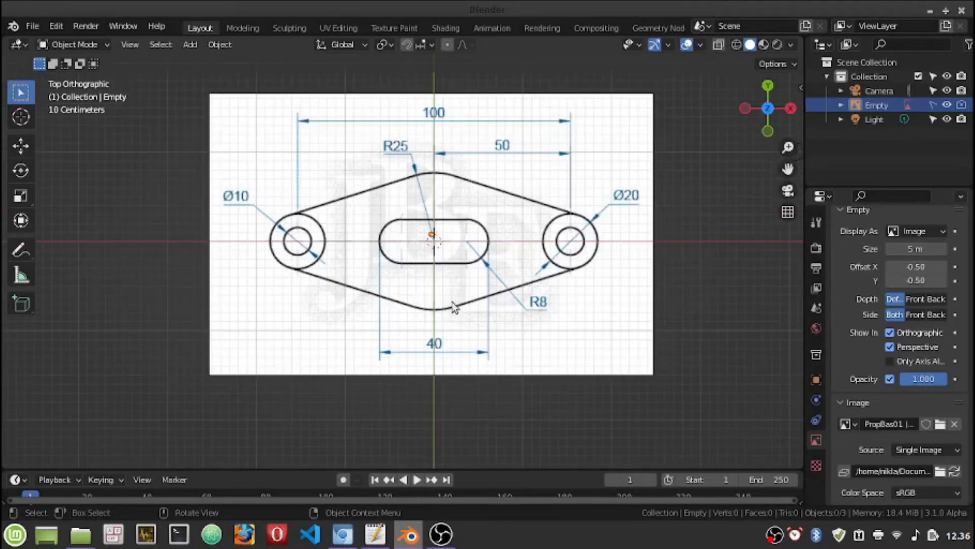
Step: Search the add-ons for 'f2', enable Mesh: F2 and expand its details
{"action": "left_click", "coordinate": [57, 30]}
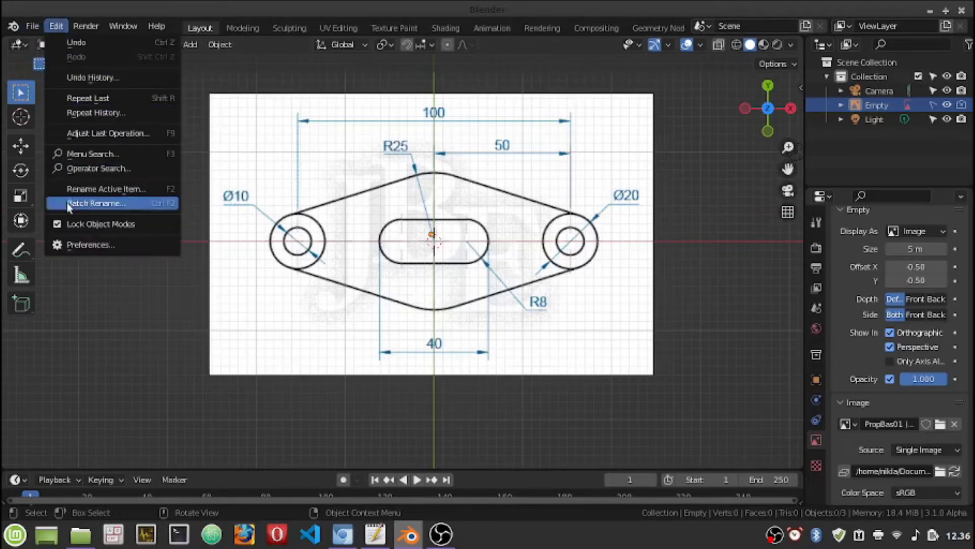
{"action": "left_click", "coordinate": [74, 243]}
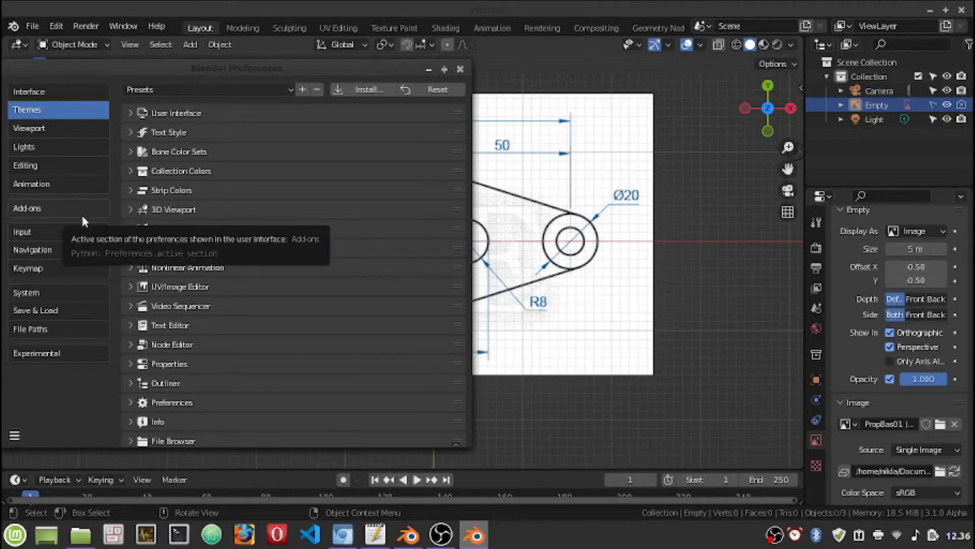
{"action": "left_click", "coordinate": [61, 209]}
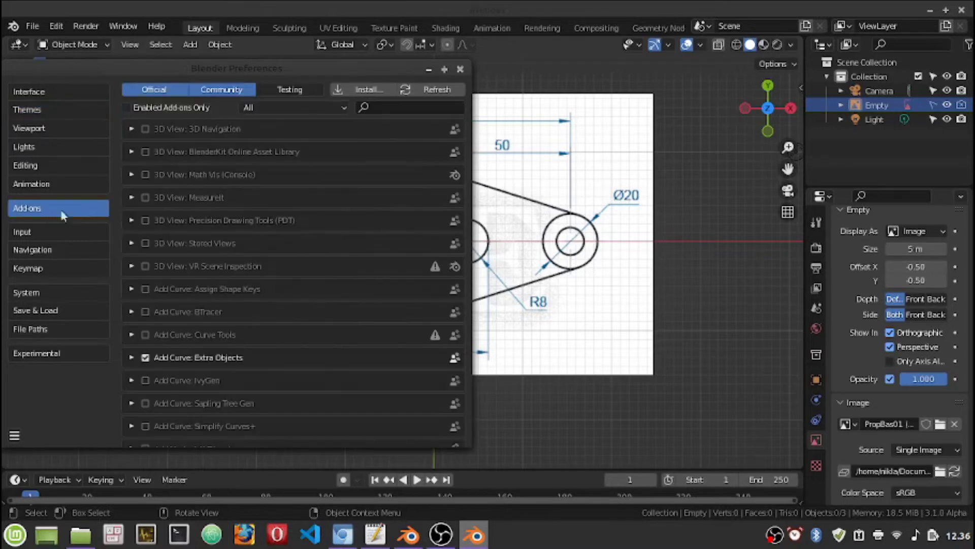
{"action": "left_click", "coordinate": [389, 108]}
{"action": "type", "text": "f2"}
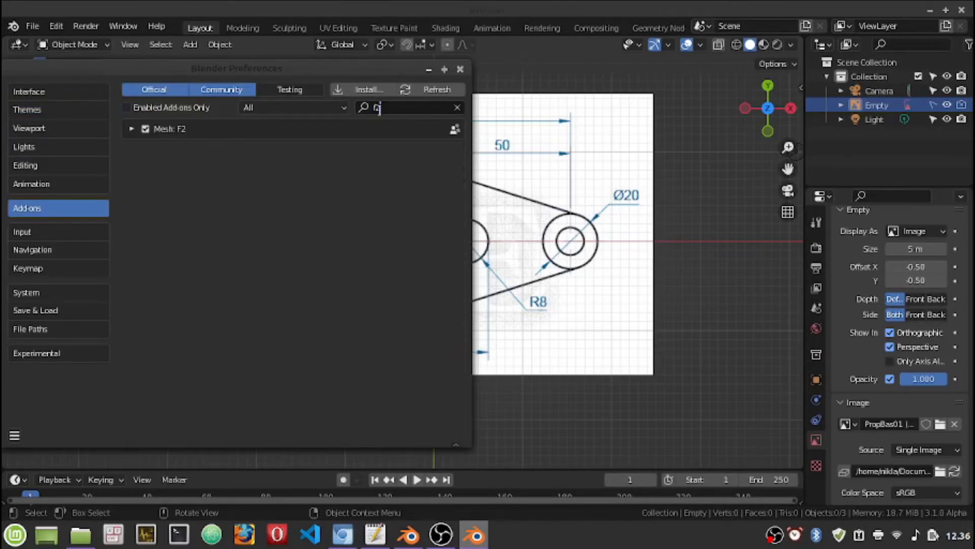
{"action": "left_click", "coordinate": [145, 130]}
{"action": "left_click", "coordinate": [145, 130]}
{"action": "left_click", "coordinate": [131, 129]}
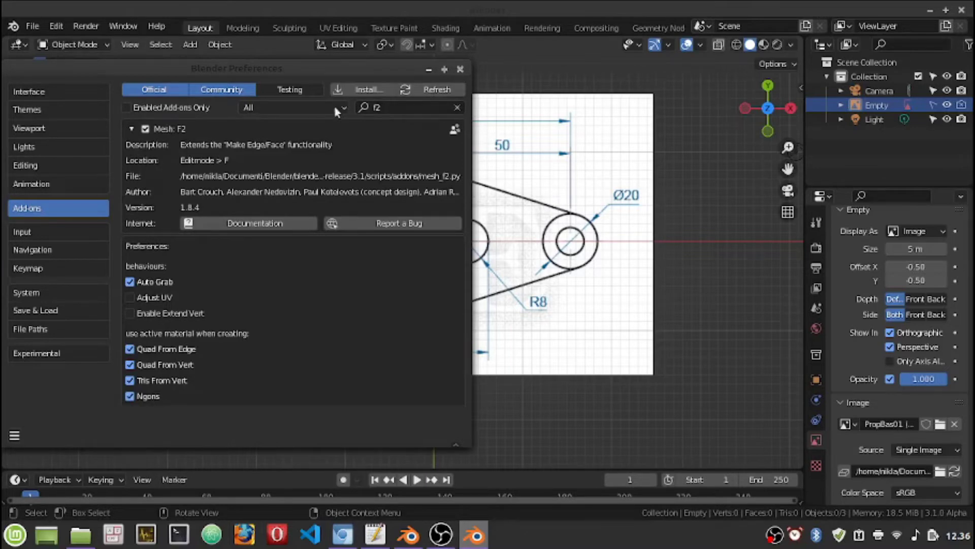
Step: Expand the 3D Viewport section of the Themes preferences
{"action": "left_click", "coordinate": [42, 127]}
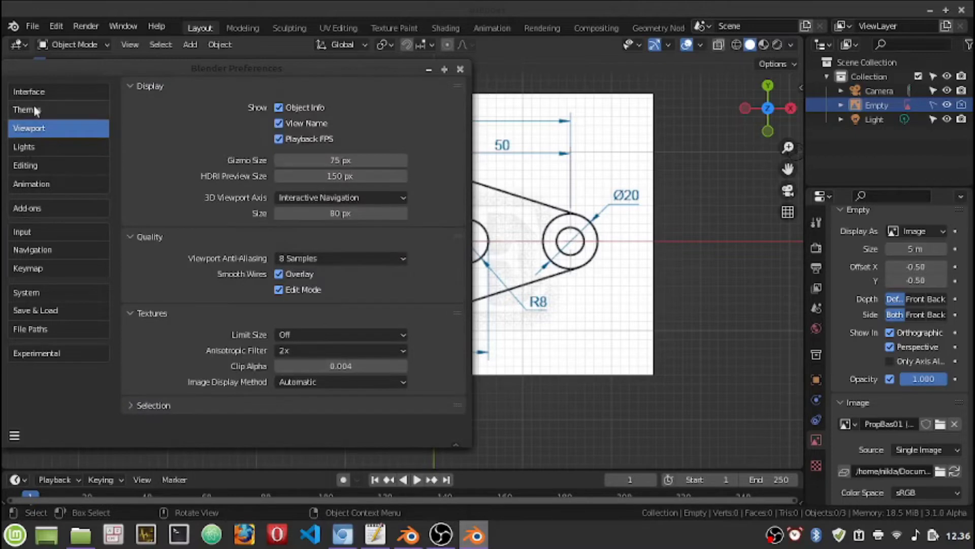
{"action": "left_click", "coordinate": [34, 107]}
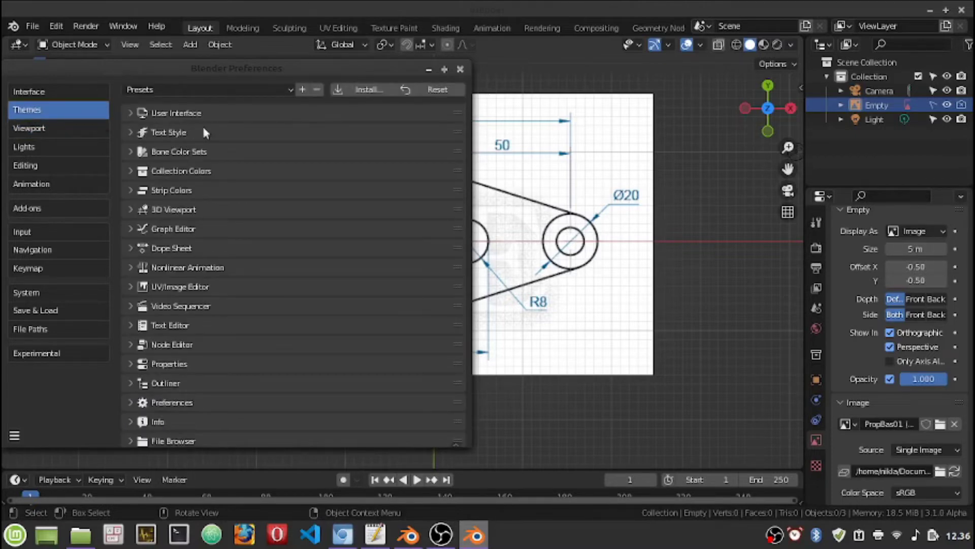
{"action": "left_click", "coordinate": [136, 213]}
{"action": "scroll", "coordinate": [234, 249], "scroll_direction": "down", "scroll_amount": 5}
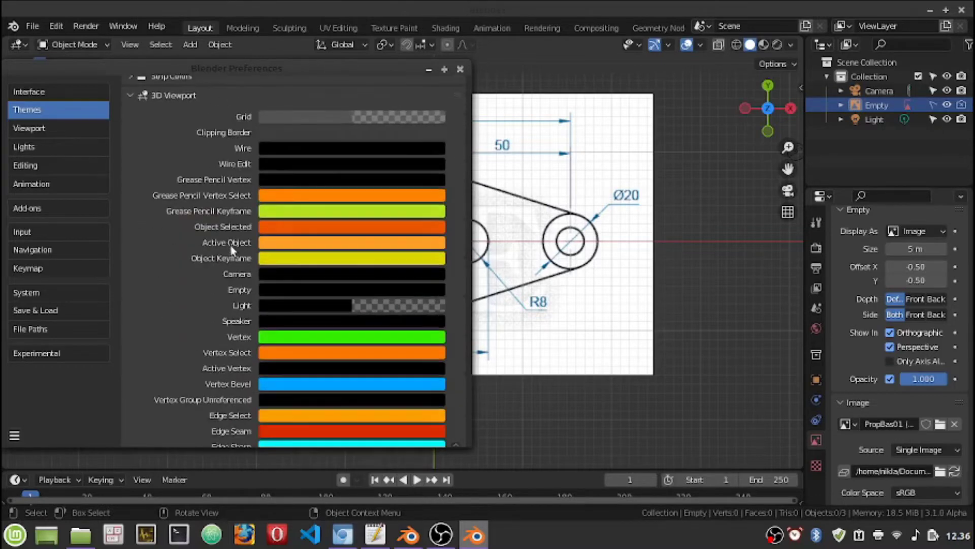
{"action": "scroll", "coordinate": [234, 249], "scroll_direction": "down", "scroll_amount": 3}
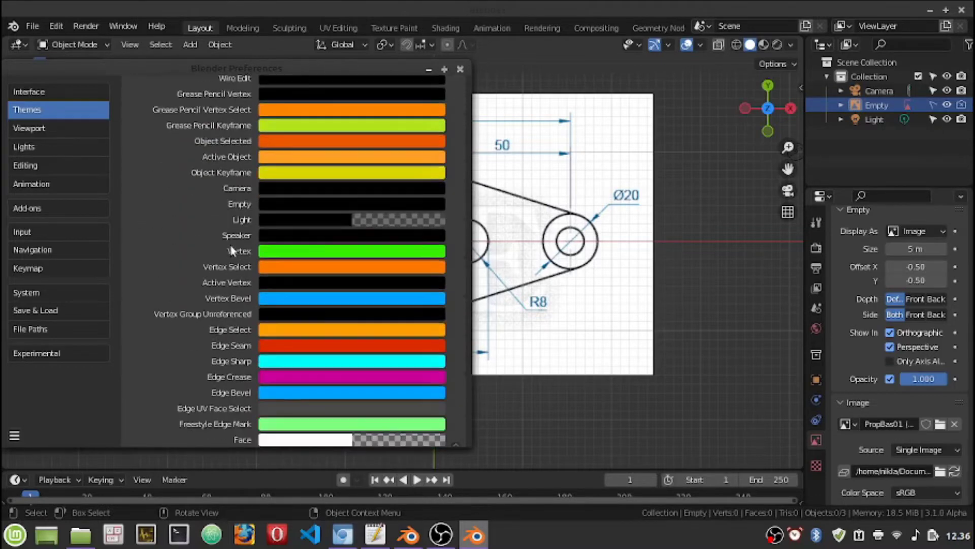
Step: Slightly adjust the Vertex theme colour and scroll to the vertex size settings
{"action": "left_click", "coordinate": [282, 254]}
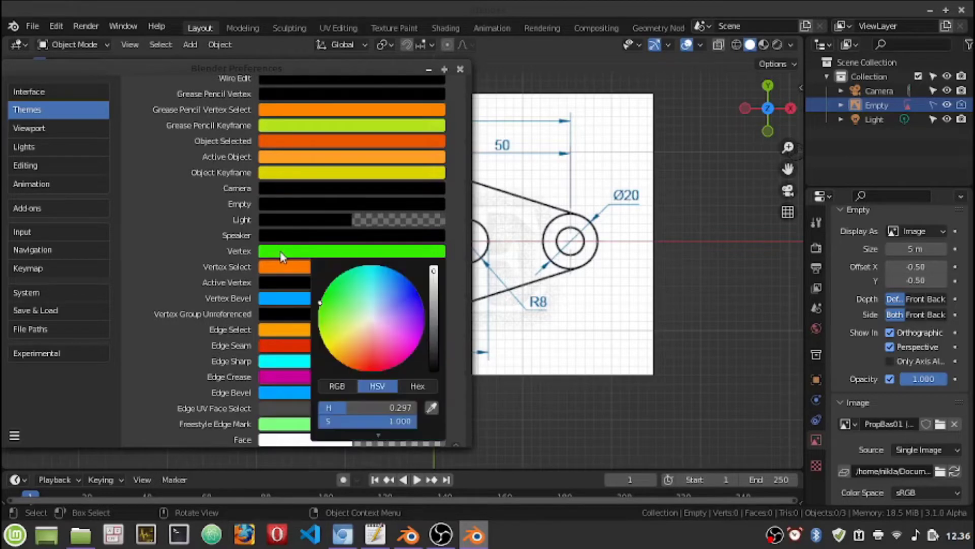
{"action": "left_click_drag", "start_coordinate": [324, 301], "coordinate": [324, 299]}
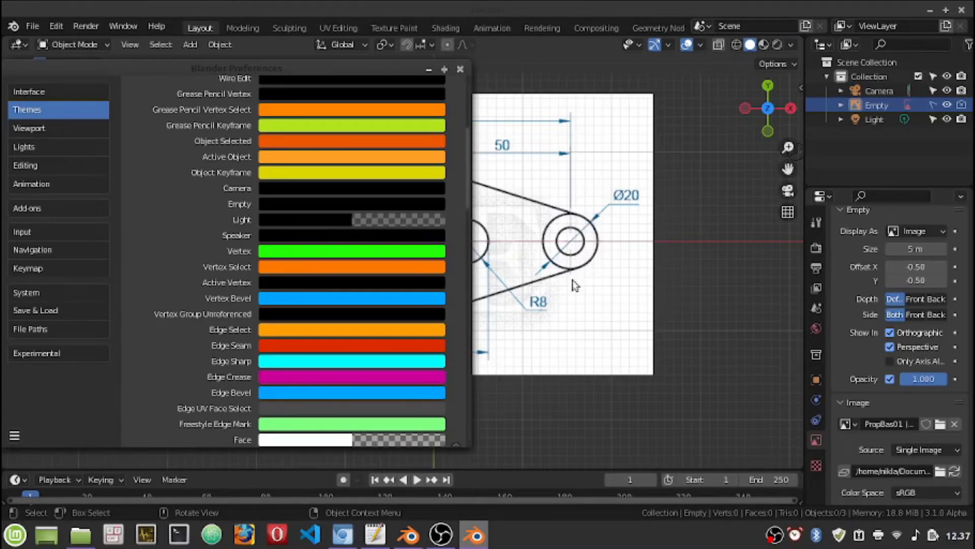
{"action": "scroll", "coordinate": [334, 279], "scroll_direction": "down", "scroll_amount": 3}
{"action": "scroll", "coordinate": [334, 279], "scroll_direction": "down", "scroll_amount": 5}
{"action": "scroll", "coordinate": [336, 277], "scroll_direction": "down", "scroll_amount": 7}
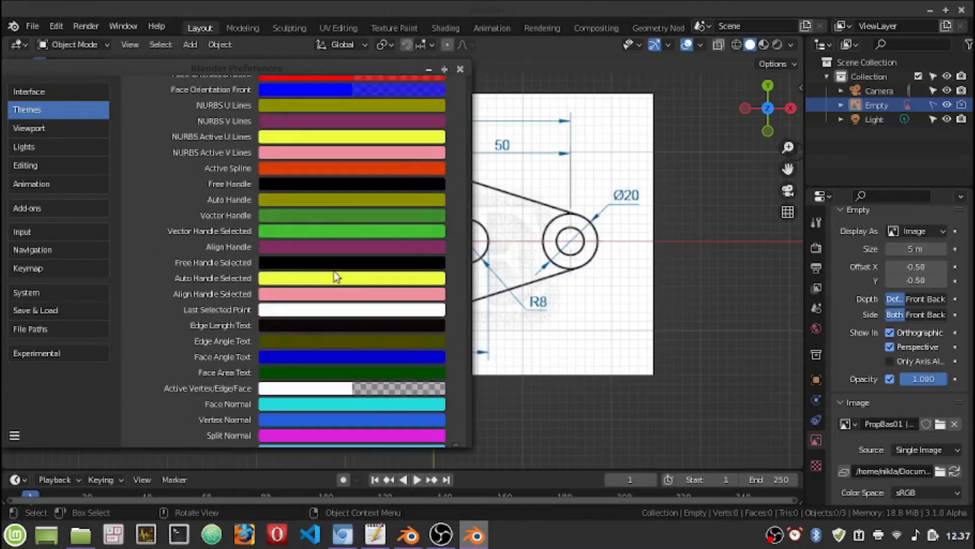
{"action": "scroll", "coordinate": [335, 277], "scroll_direction": "down", "scroll_amount": 5}
{"action": "scroll", "coordinate": [335, 271], "scroll_direction": "down", "scroll_amount": 7}
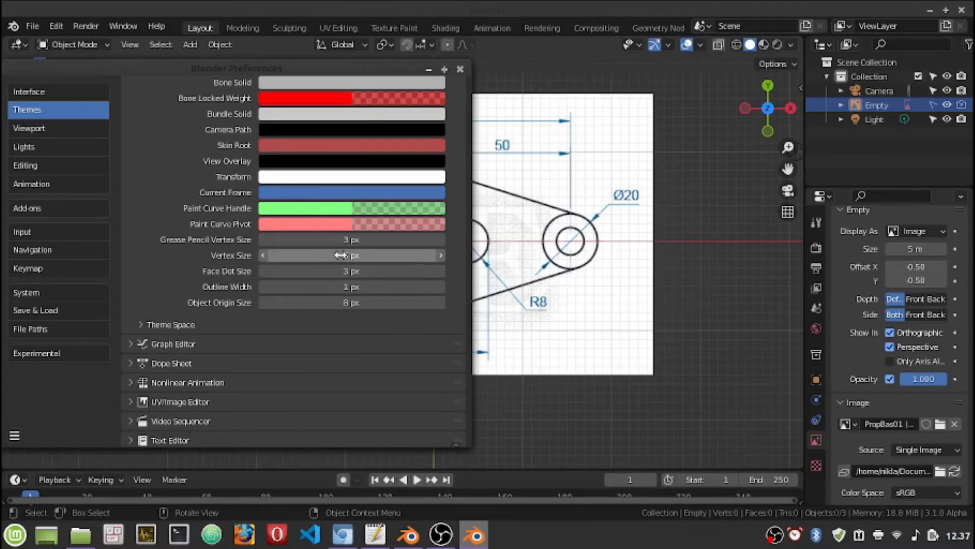
Step: Close Preferences and add a circle mesh at the origin
{"action": "left_click", "coordinate": [461, 69]}
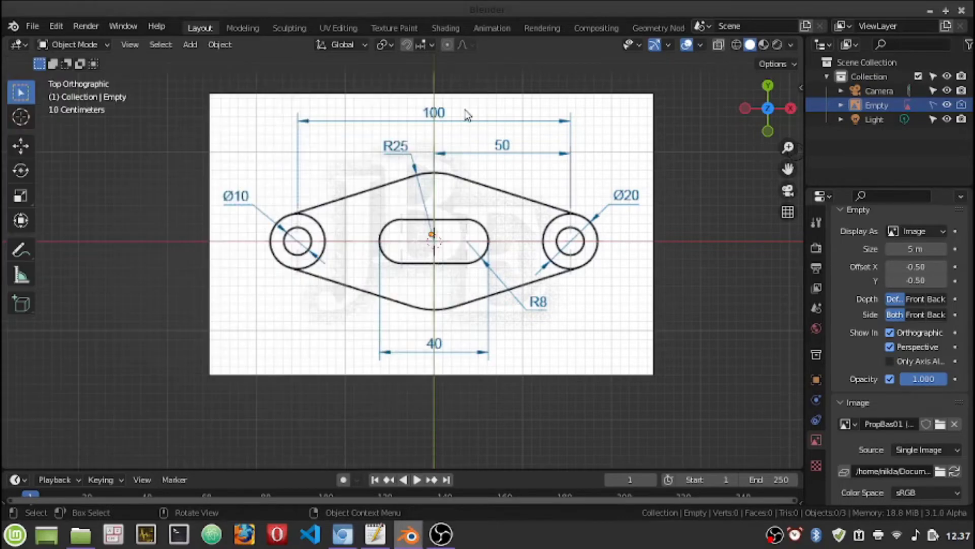
{"action": "left_click", "coordinate": [189, 45]}
{"action": "mouse_move", "coordinate": [221, 61]}
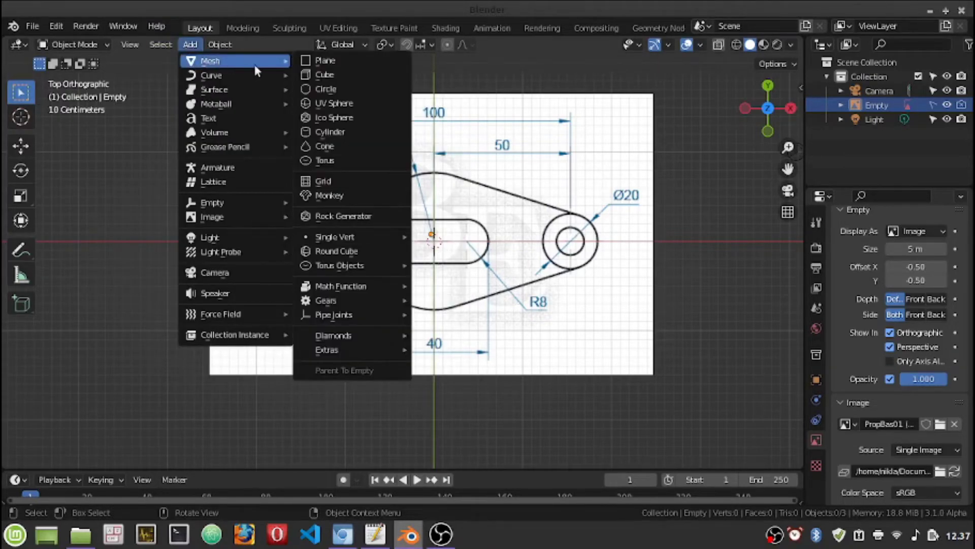
{"action": "left_click", "coordinate": [322, 89]}
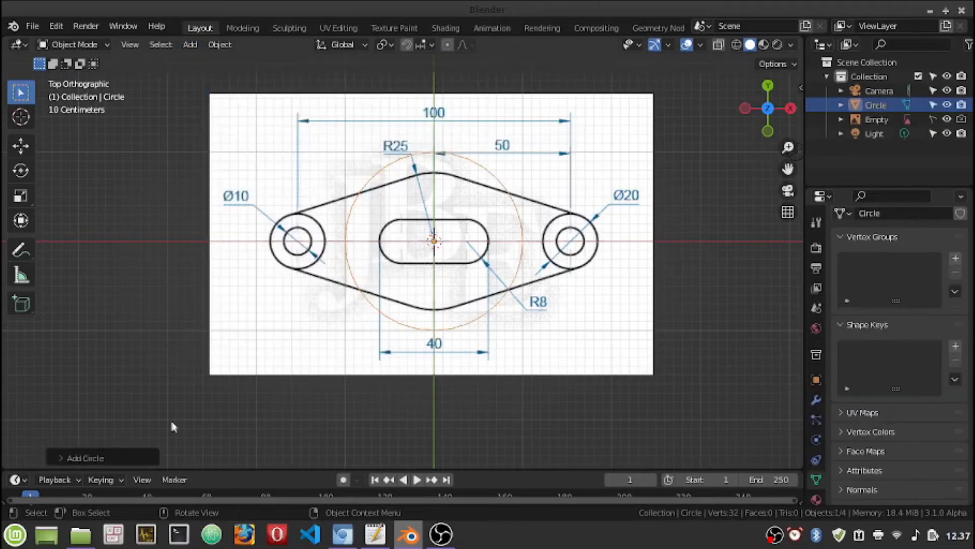
Step: Give the new circle 8 vertices so an octagon surrounds the slot
{"action": "left_click", "coordinate": [60, 456]}
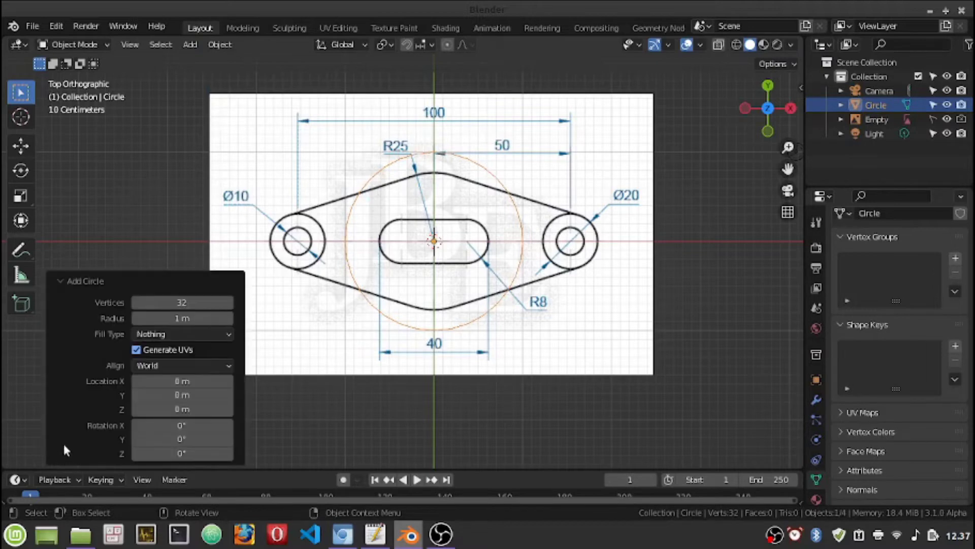
{"action": "left_click", "coordinate": [182, 303]}
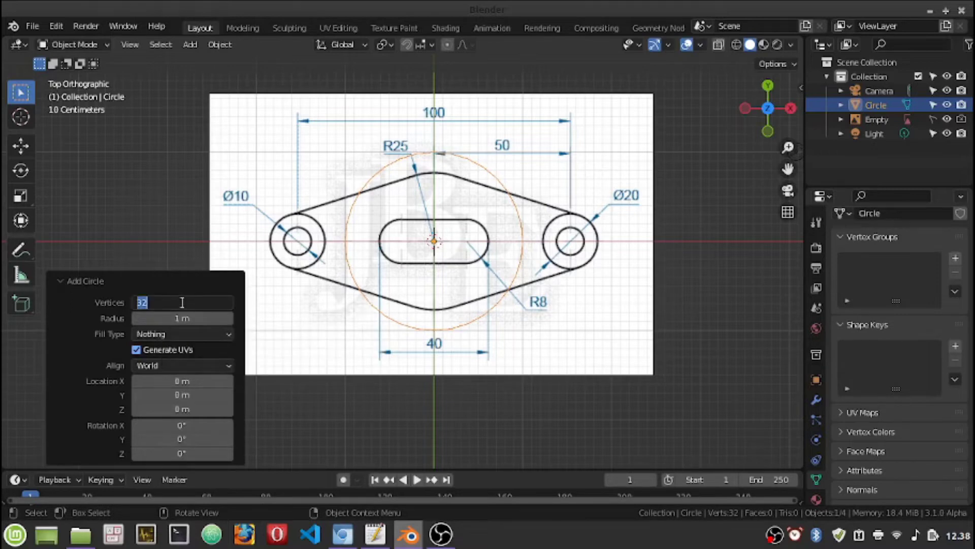
{"action": "type", "text": "8"}
{"action": "key", "text": "Return"}
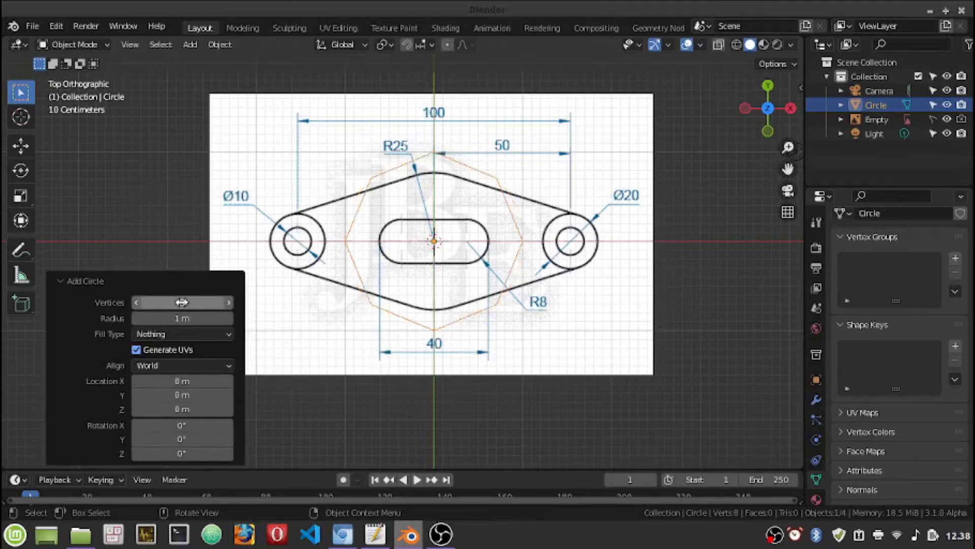
{"action": "left_click", "coordinate": [60, 282]}
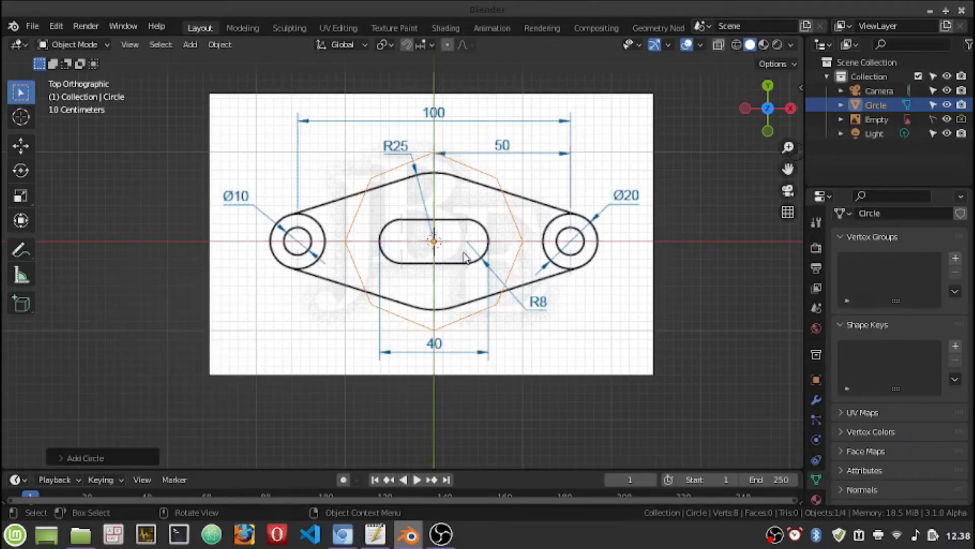
{"action": "left_click", "coordinate": [516, 267]}
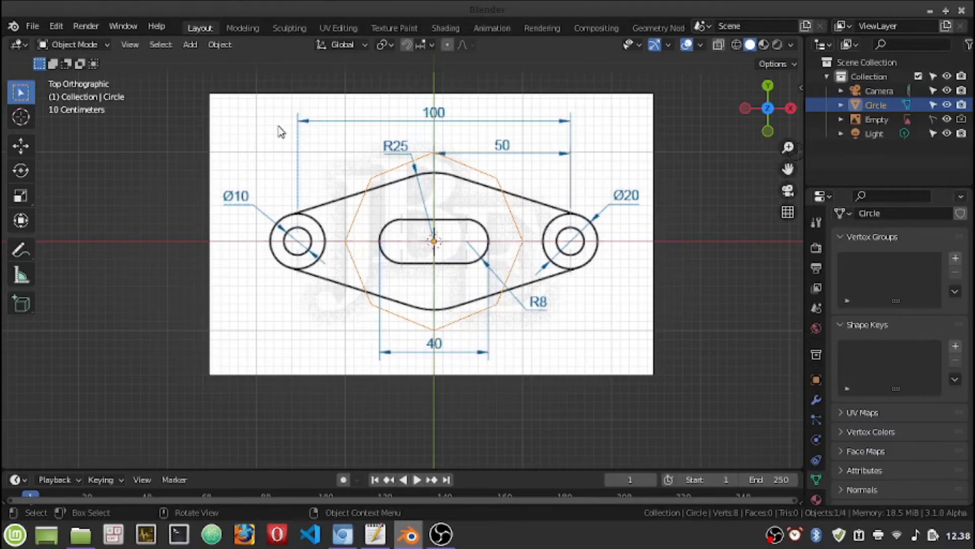
{"action": "left_click", "coordinate": [87, 46]}
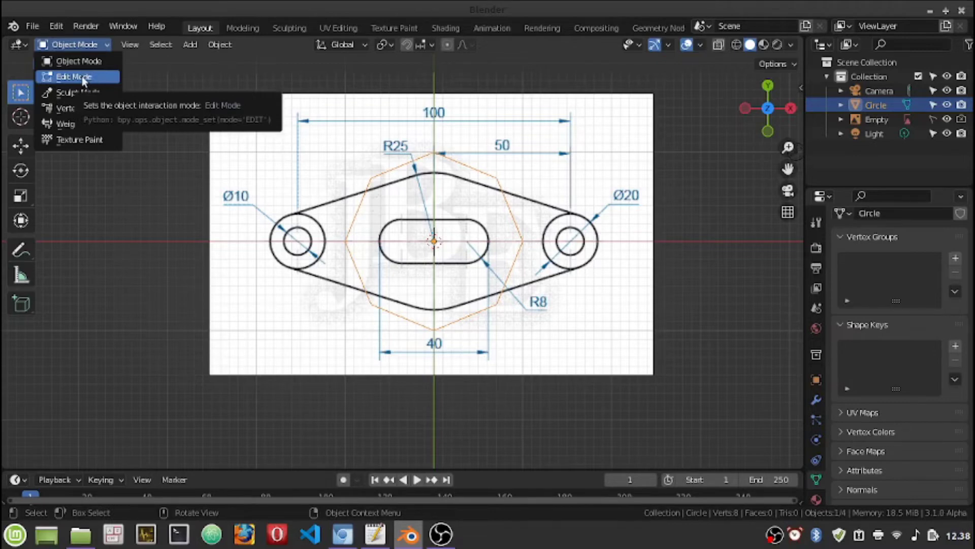
Step: Enter Edit Mode on the octagon, try and cancel a vertex move, then select all vertices
{"action": "left_click", "coordinate": [84, 77]}
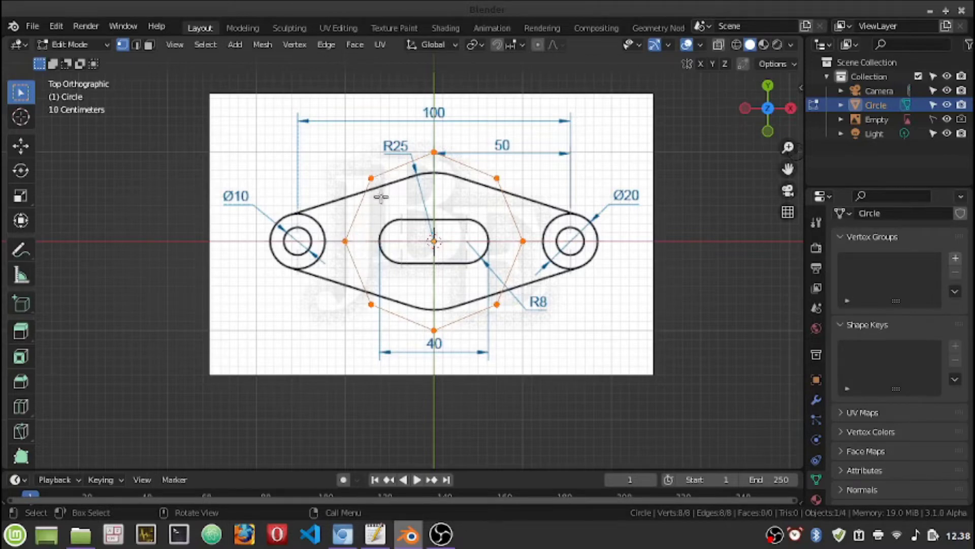
{"action": "left_click", "coordinate": [371, 177]}
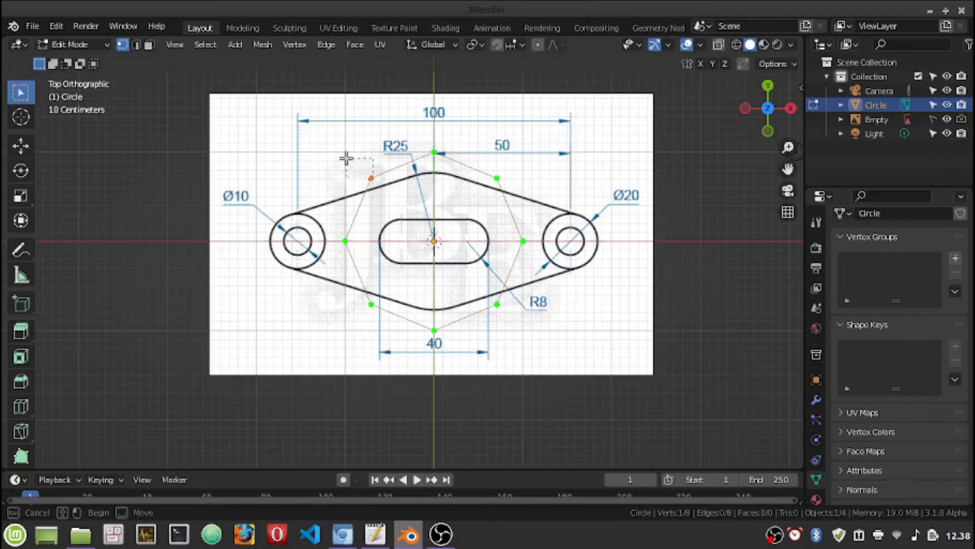
{"action": "key", "text": "g"}
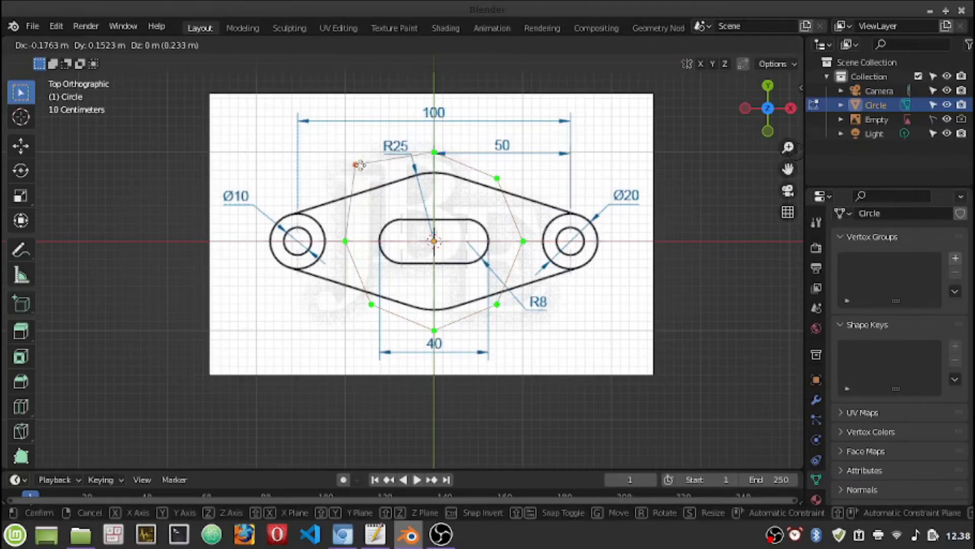
{"action": "key", "text": "Escape"}
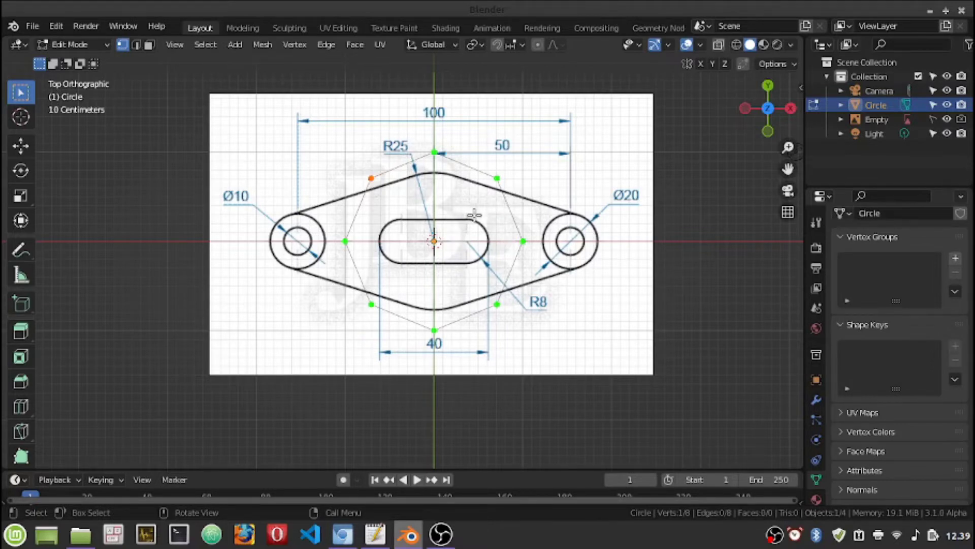
{"action": "key", "text": "a"}
Step: Reselect all octagon vertices and scale them to about 0.25 to fit the central slot
{"action": "key", "text": "shift+a"}
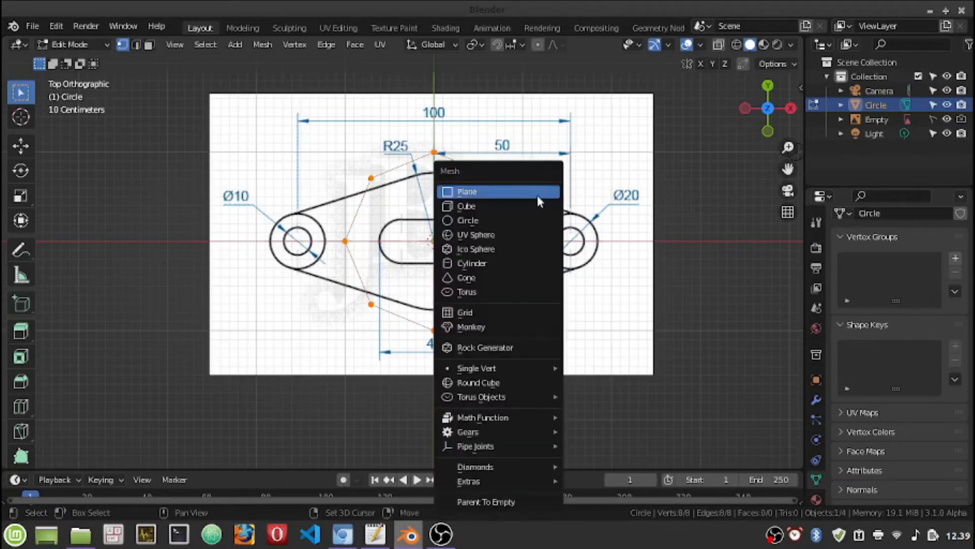
{"action": "key", "text": "Escape"}
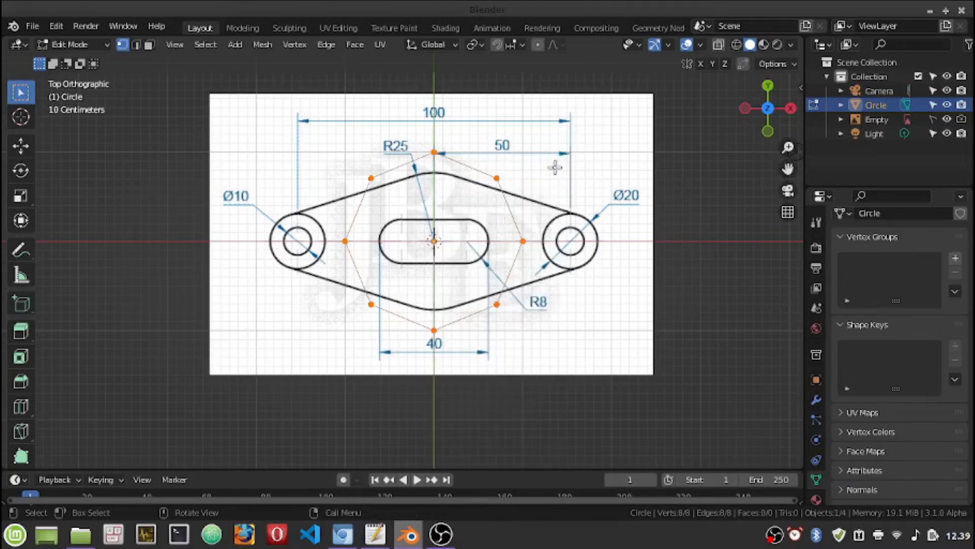
{"action": "key", "text": "ctrl+z"}
{"action": "key", "text": "a"}
{"action": "key", "text": "a"}
{"action": "key", "text": "s"}
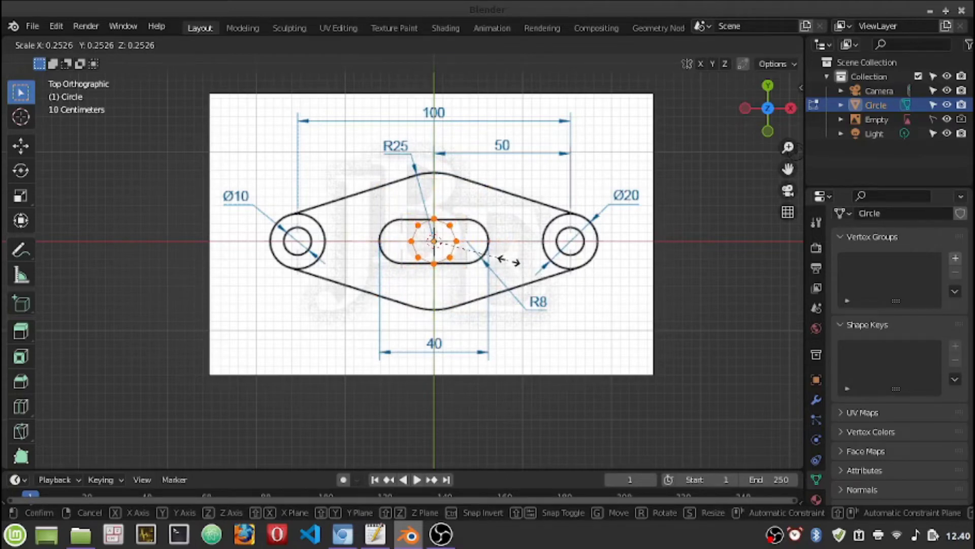
{"action": "left_click", "coordinate": [508, 261]}
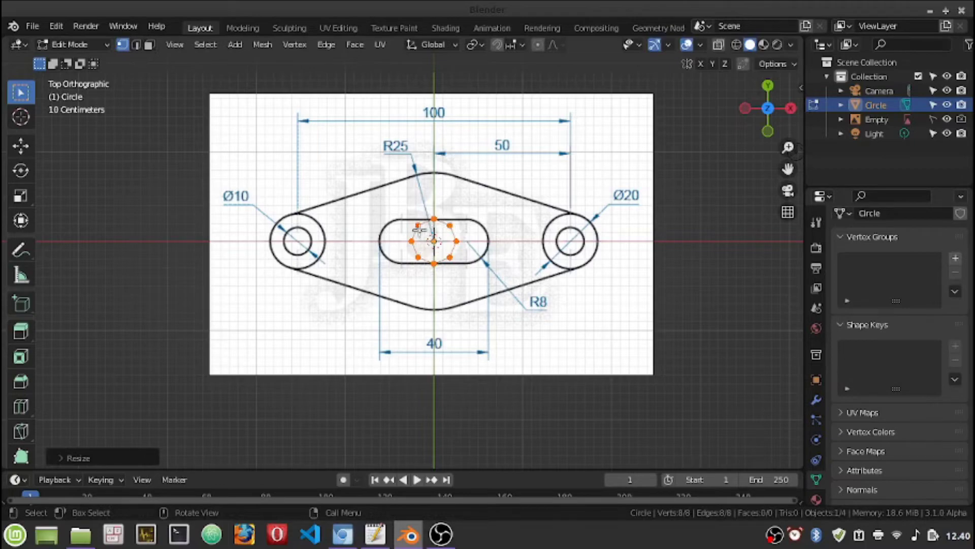
Step: Zoom in and out on the view, then start a copy of the small octagon
{"action": "scroll", "coordinate": [442, 224], "scroll_direction": "up", "scroll_amount": 2}
{"action": "scroll", "coordinate": [438, 227], "scroll_direction": "up", "scroll_amount": 2}
{"action": "scroll", "coordinate": [437, 229], "scroll_direction": "up", "scroll_amount": 3}
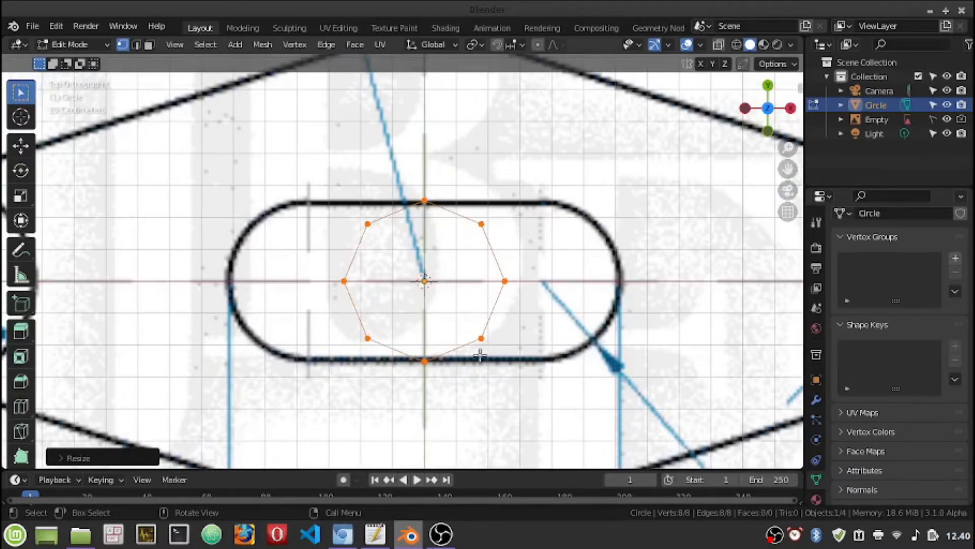
{"action": "scroll", "coordinate": [432, 326], "scroll_direction": "down", "scroll_amount": 4}
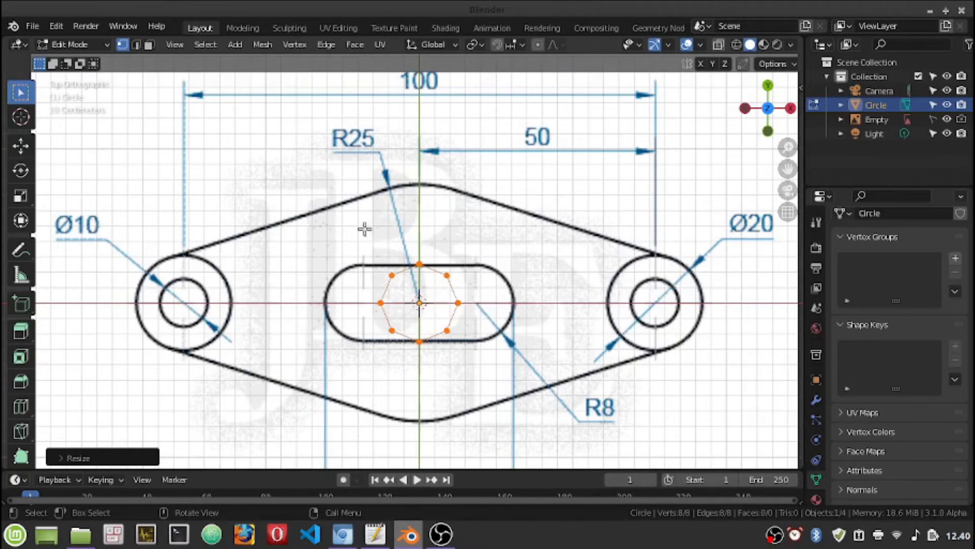
{"action": "scroll", "coordinate": [366, 225], "scroll_direction": "down", "scroll_amount": 1}
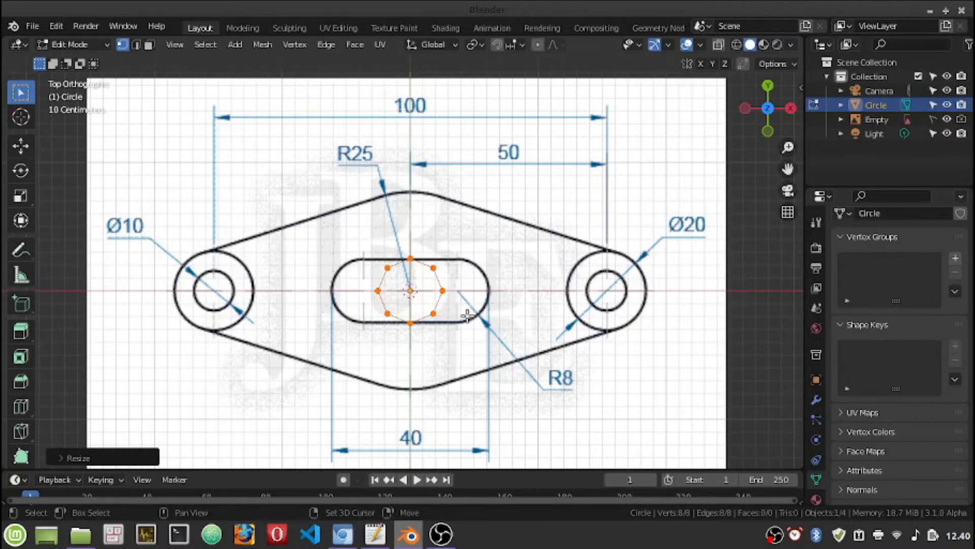
{"action": "key", "text": "e"}
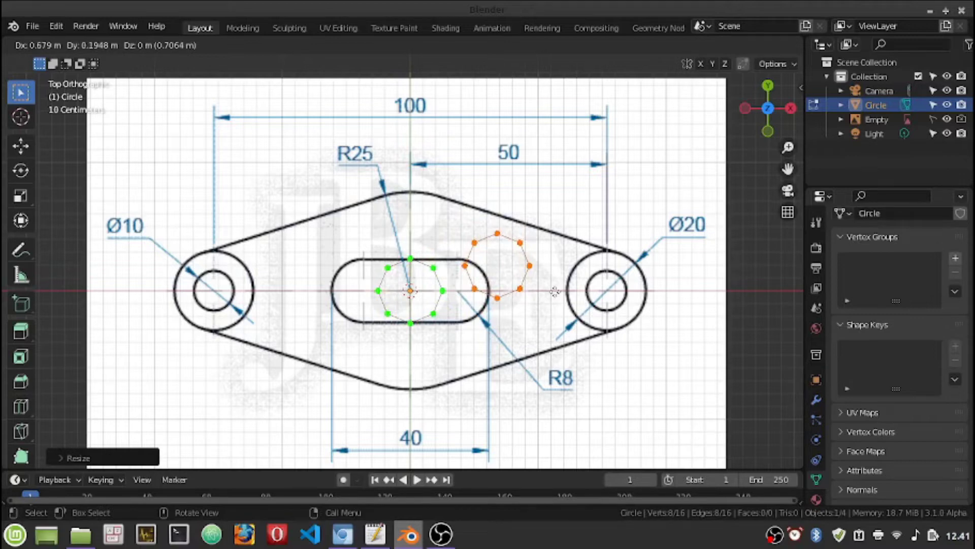
Step: Move the octagon copy along X onto the right ring's centre and shrink it to the inner hole
{"action": "key", "text": "x"}
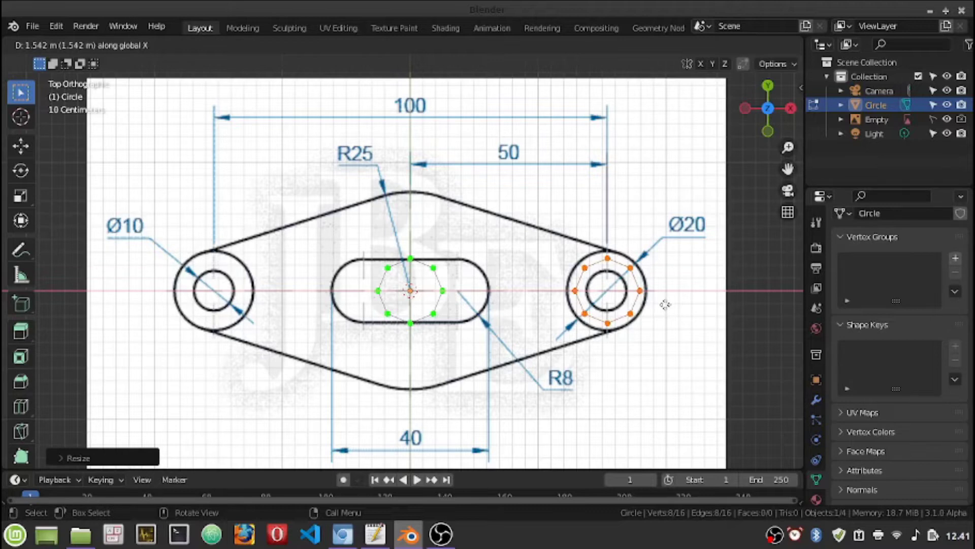
{"action": "left_click", "coordinate": [665, 304]}
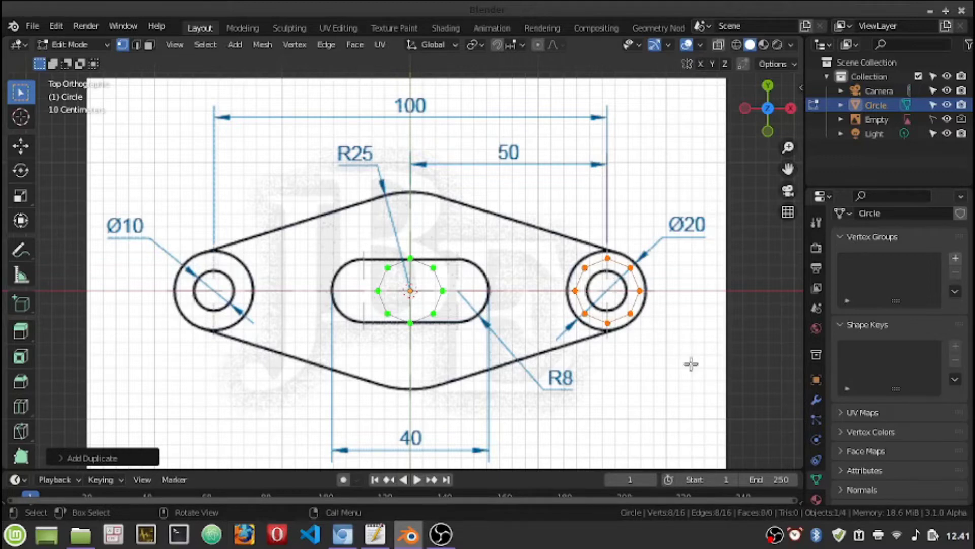
{"action": "key", "text": "s"}
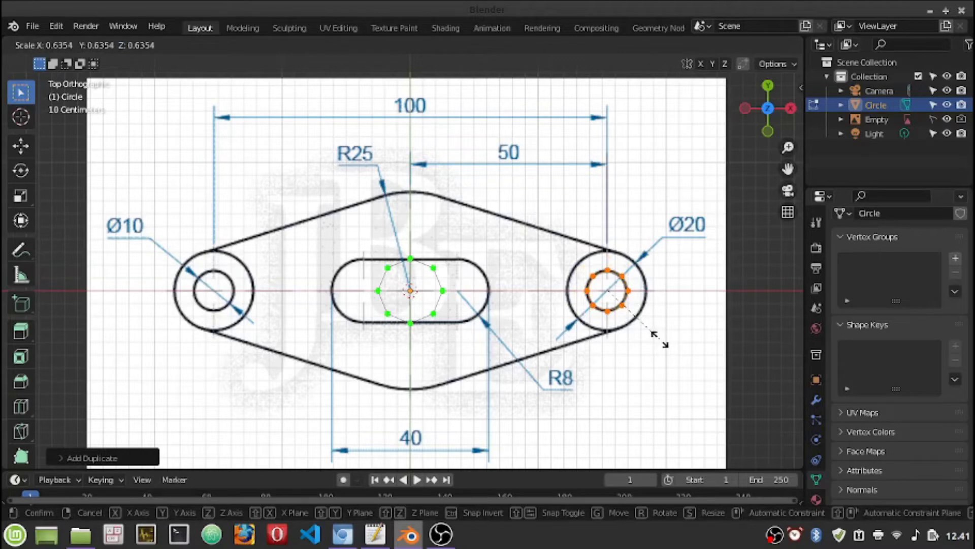
{"action": "left_click", "coordinate": [660, 339]}
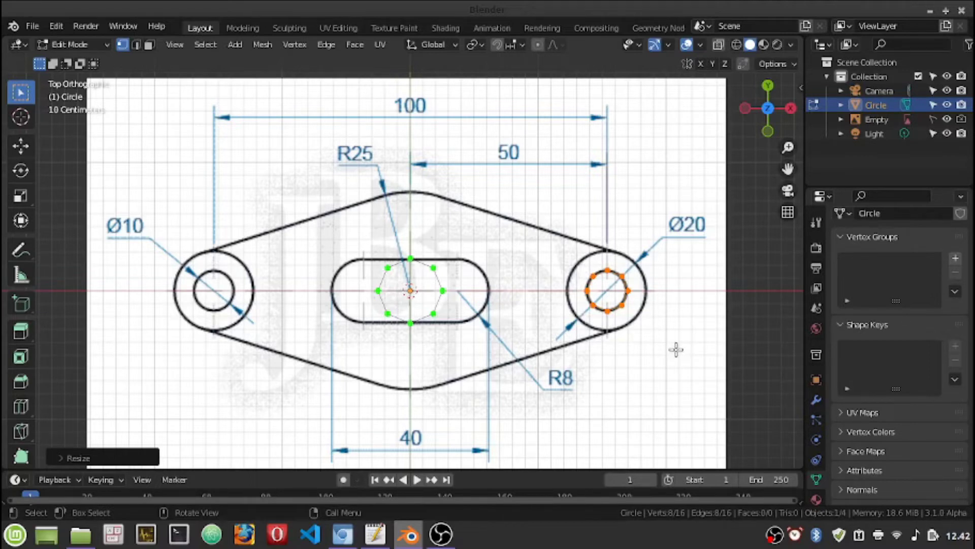
Step: Extrude the right-hole octagon and scale the extrusion out to the ring's outer circle
{"action": "key", "text": "e"}
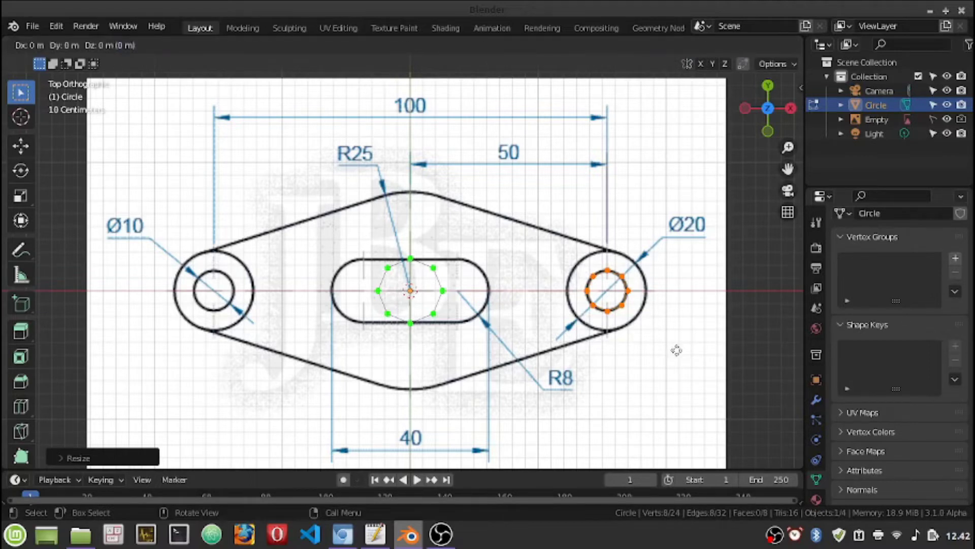
{"action": "key", "text": "s"}
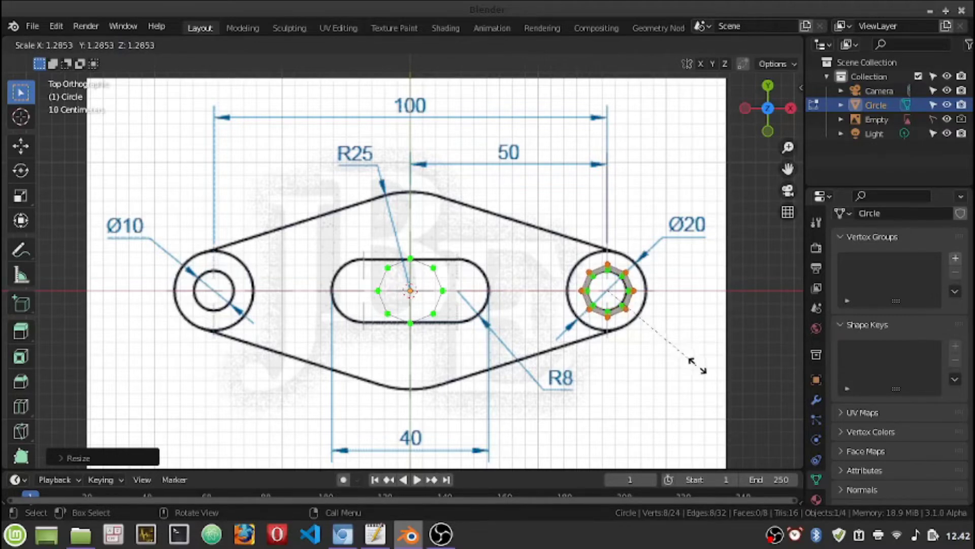
{"action": "left_click", "coordinate": [742, 407]}
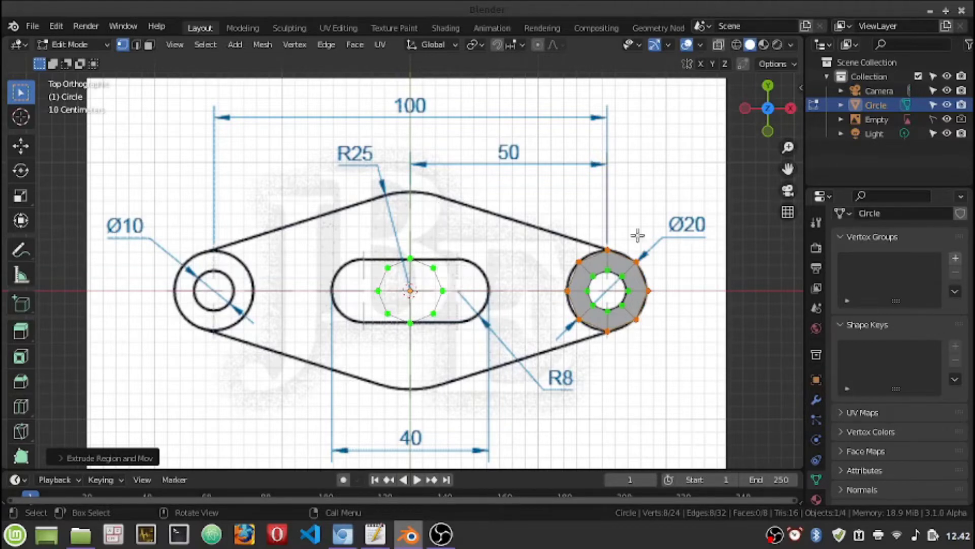
Step: Deselect the ring vertices and start a box selection over the upper slot circle and right ring
{"action": "left_click", "coordinate": [817, 399]}
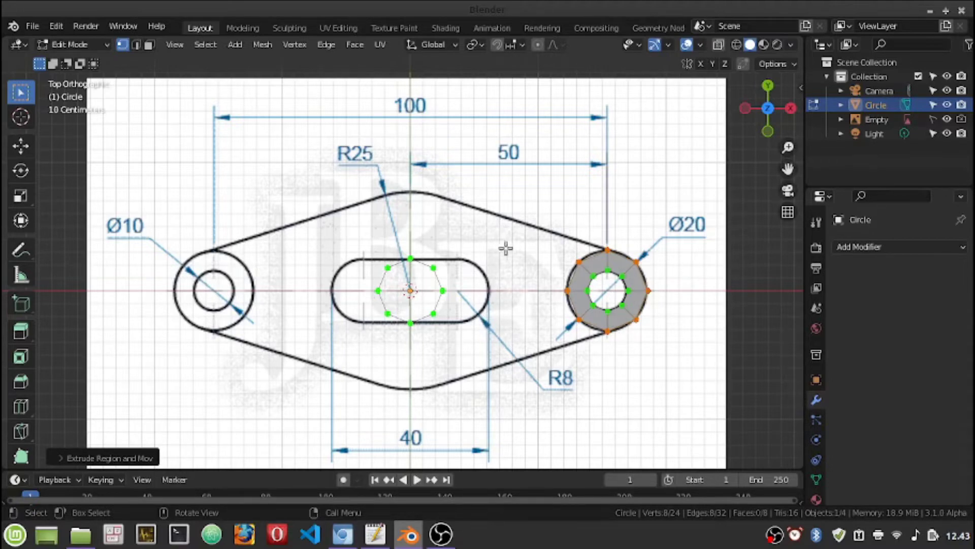
{"action": "left_click", "coordinate": [578, 215]}
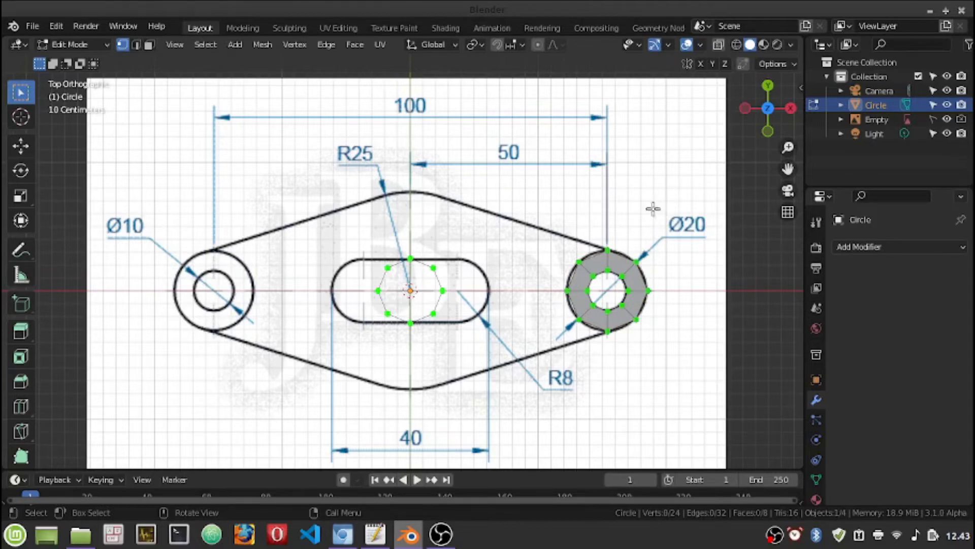
{"action": "key", "text": "b"}
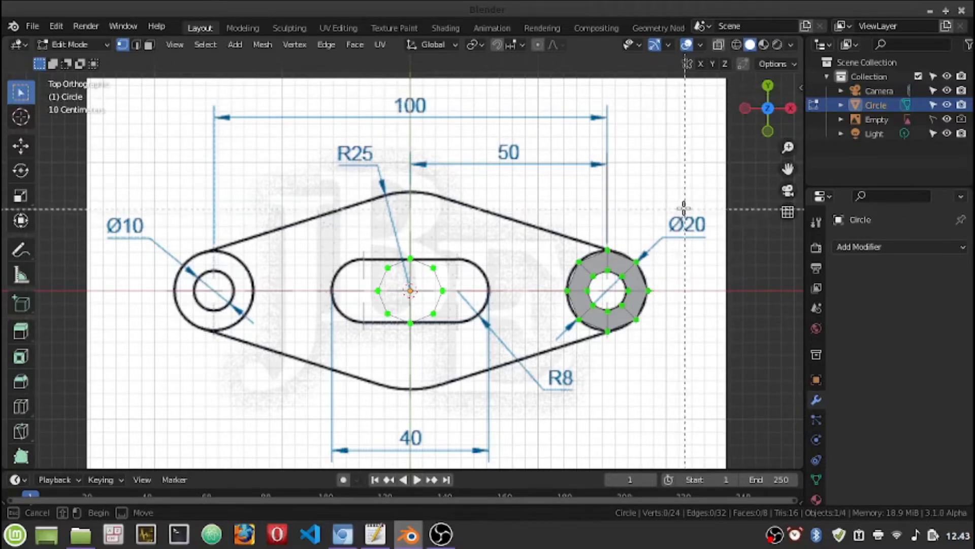
{"action": "mouse_move", "coordinate": [684, 218]}
{"action": "left_mouse_down"}
{"action": "mouse_move", "coordinate": [526, 274]}
{"action": "mouse_move", "coordinate": [362, 281]}
{"action": "left_mouse_up"}
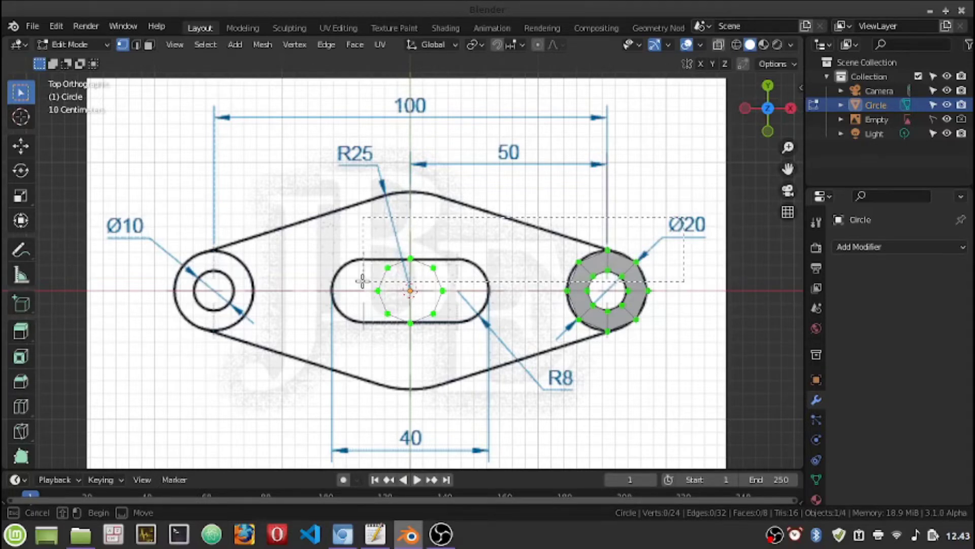
Step: Delete the box-selected upper halves of the slot circle and right ring
{"action": "left_click_drag", "start_coordinate": [362, 281], "coordinate": [361, 279]}
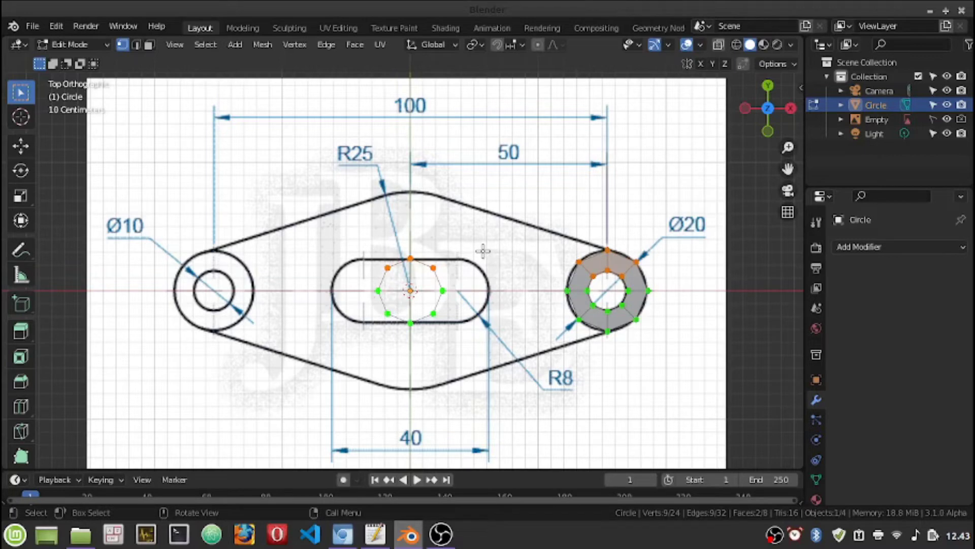
{"action": "key", "text": "x"}
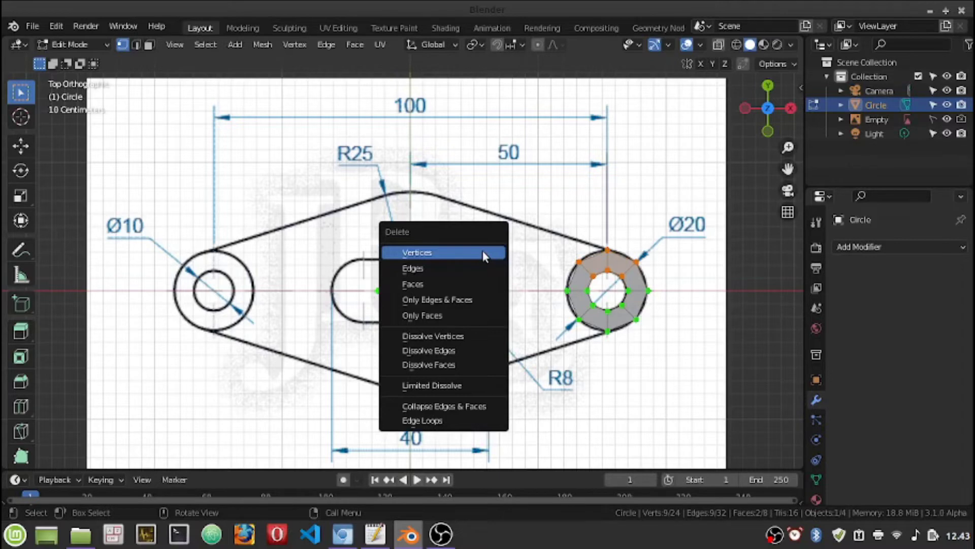
{"action": "left_click", "coordinate": [434, 253]}
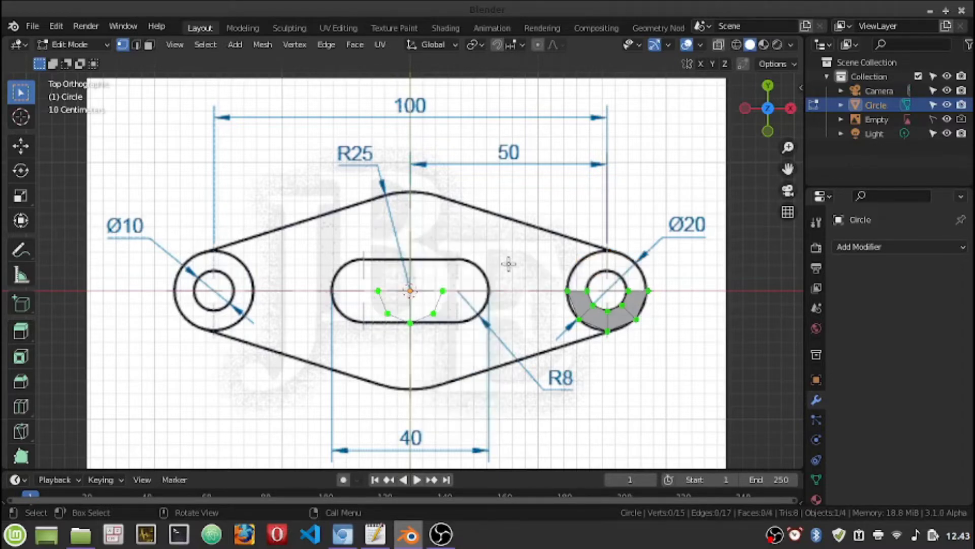
Step: Box-select and delete the two leftover slot-circle vertices
{"action": "left_click_drag", "start_coordinate": [352, 268], "coordinate": [394, 357]}
{"action": "key", "text": "x"}
{"action": "left_click", "coordinate": [383, 337]}
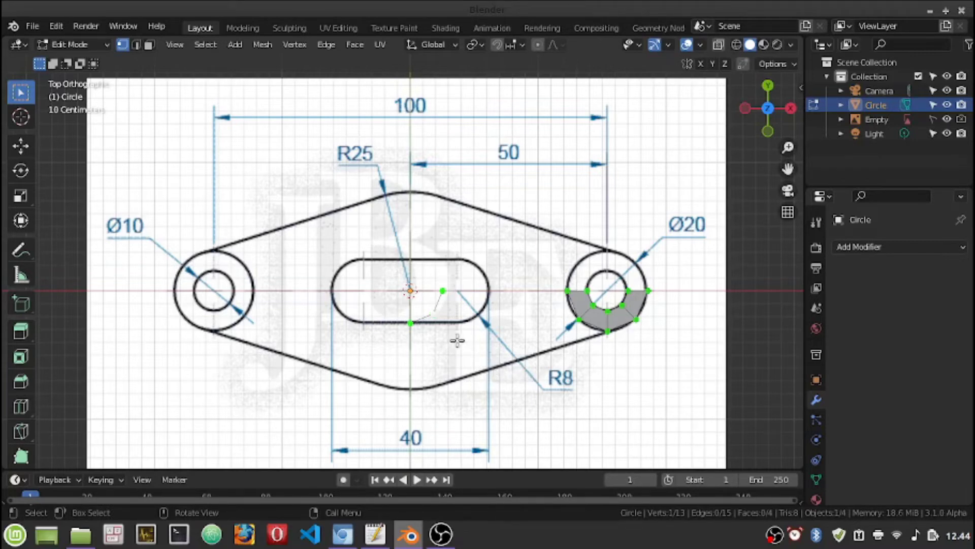
Step: Slide the three-vertex arc along X onto the slot's lower-right rounded end
{"action": "left_click_drag", "start_coordinate": [457, 340], "coordinate": [399, 277]}
{"action": "key", "text": "g"}
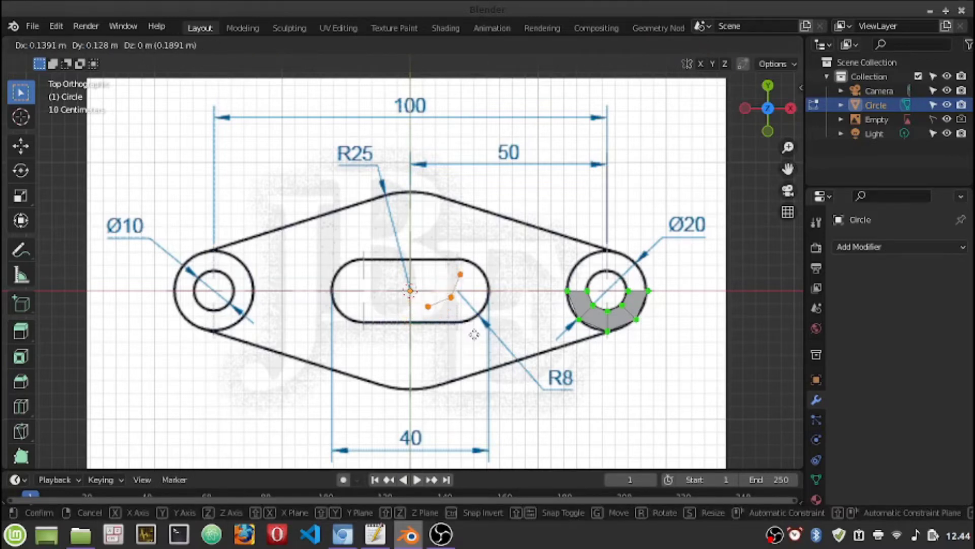
{"action": "key", "text": "x"}
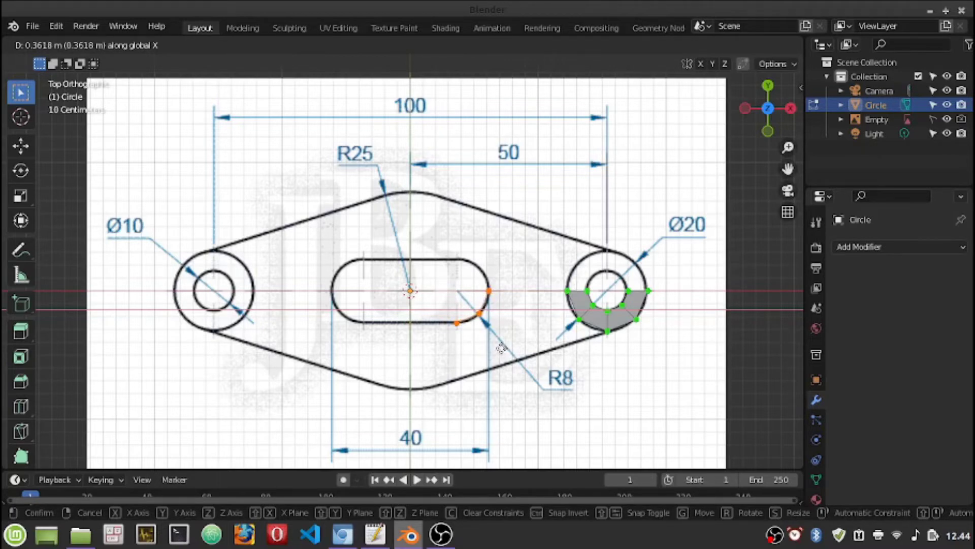
{"action": "left_click", "coordinate": [501, 347]}
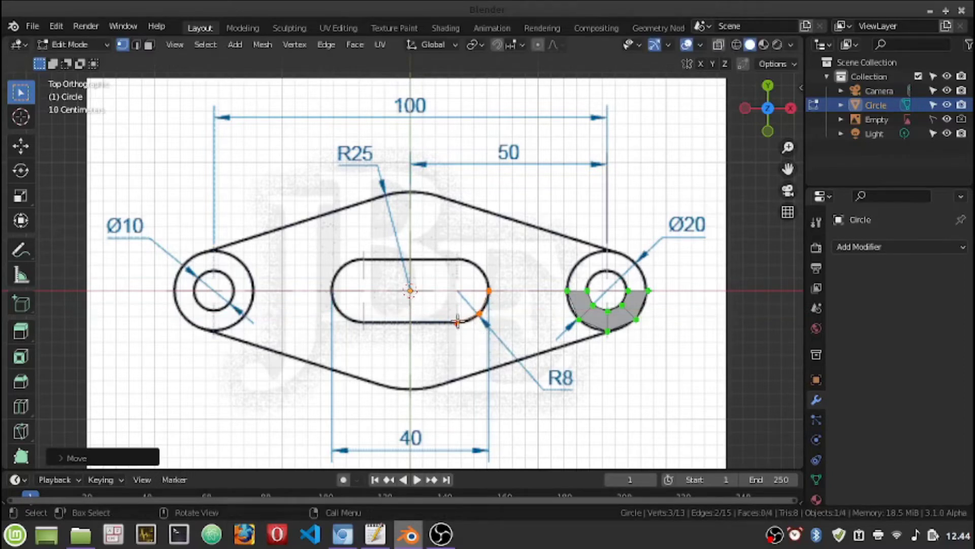
Step: Extrude the arc's lower end left along the slot's bottom edge, then start a vertical extrusion
{"action": "left_click", "coordinate": [457, 323]}
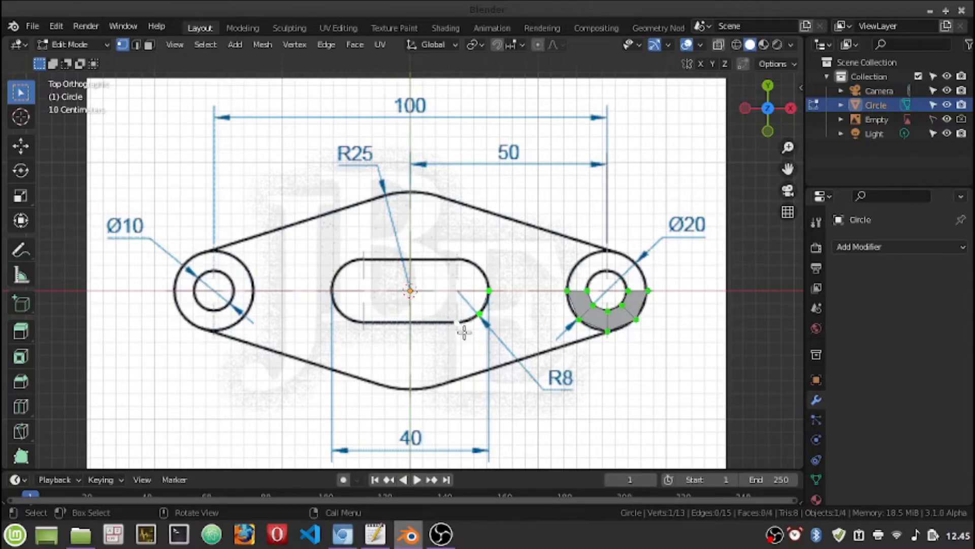
{"action": "key", "text": "e"}
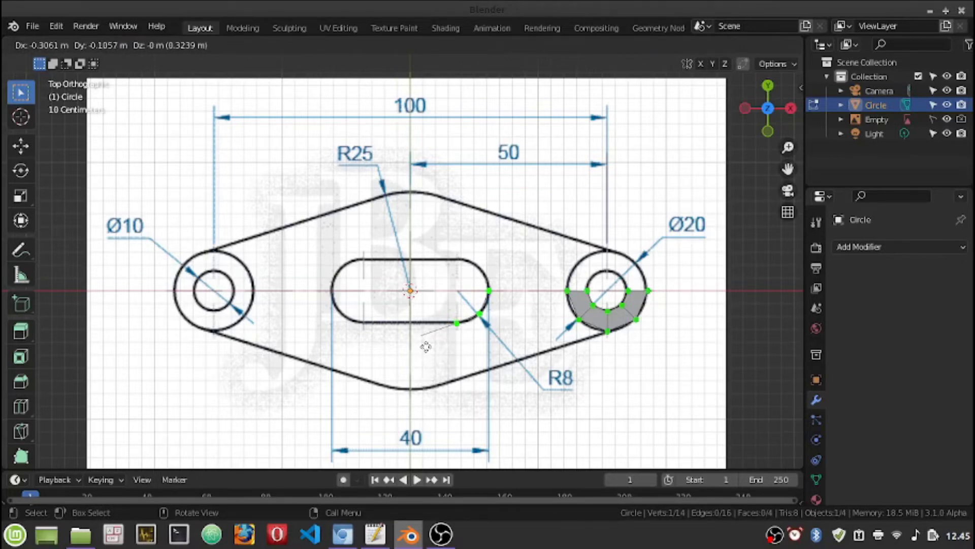
{"action": "key", "text": "x"}
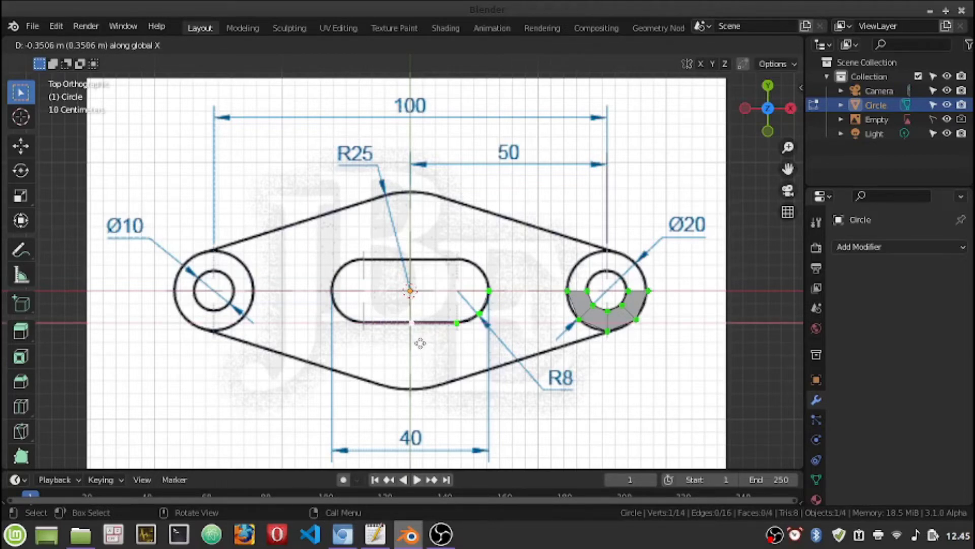
{"action": "left_click", "coordinate": [418, 344]}
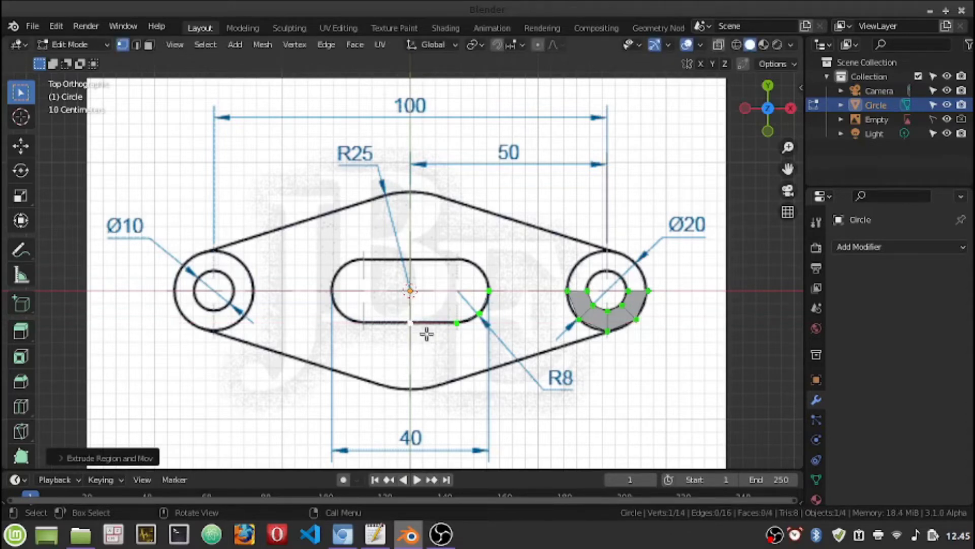
{"action": "key", "text": "e"}
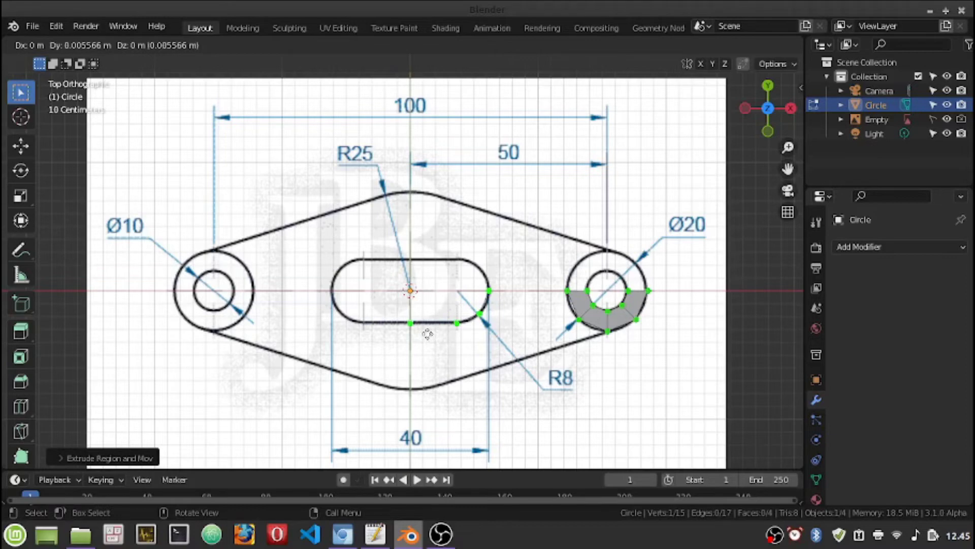
{"action": "key", "text": "y"}
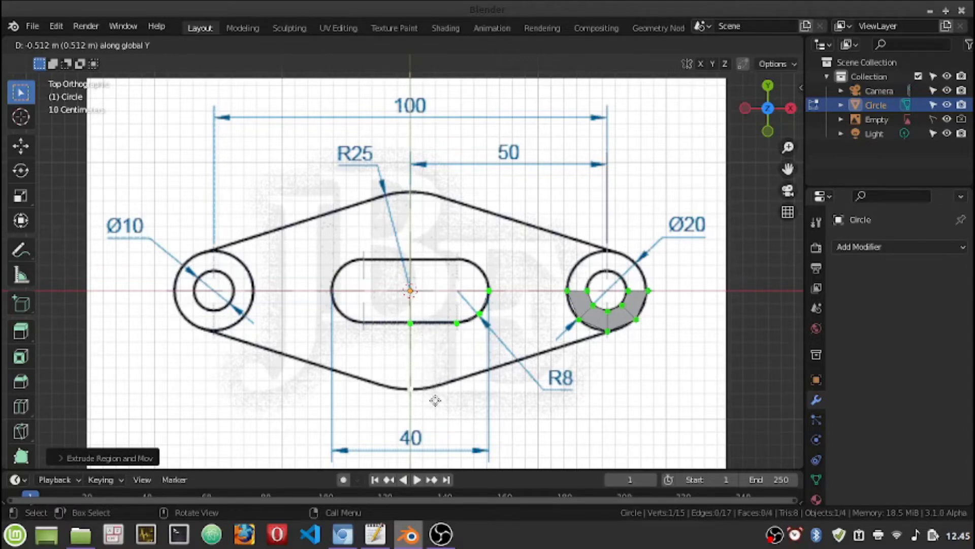
Step: Drop the outline to the plate's bottom edge and extrude two vertices along it toward the ring
{"action": "left_click", "coordinate": [435, 401]}
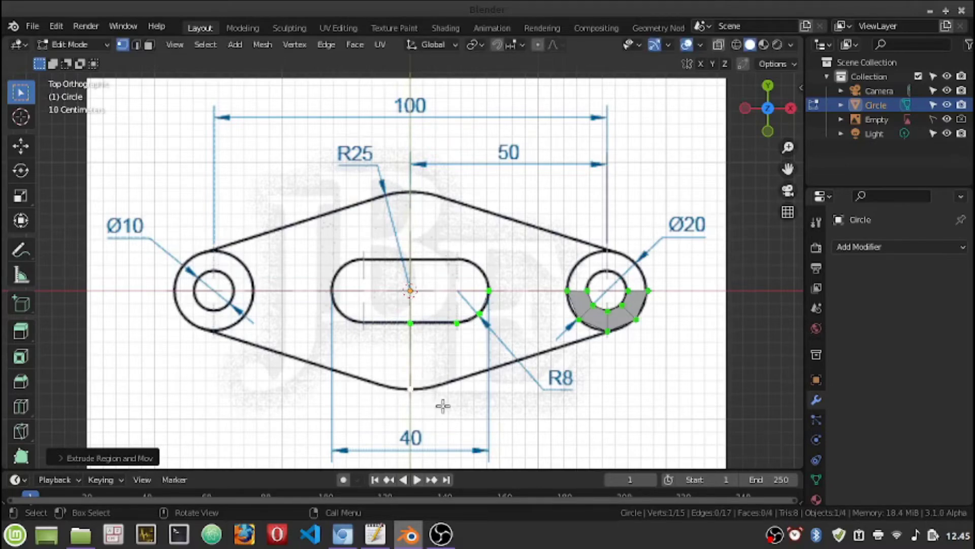
{"action": "scroll", "coordinate": [442, 405], "scroll_direction": "up", "scroll_amount": 4}
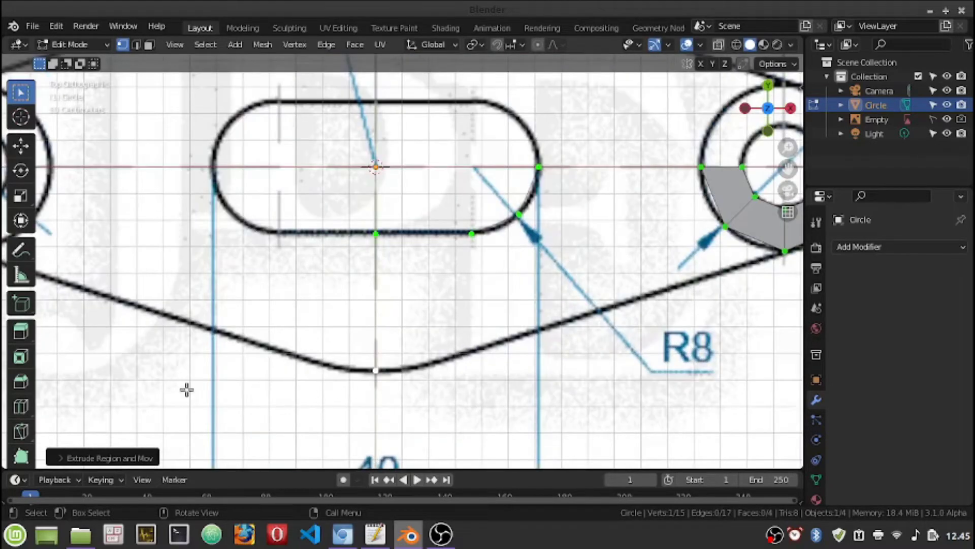
{"action": "scroll", "coordinate": [186, 383], "scroll_direction": "down", "scroll_amount": 2}
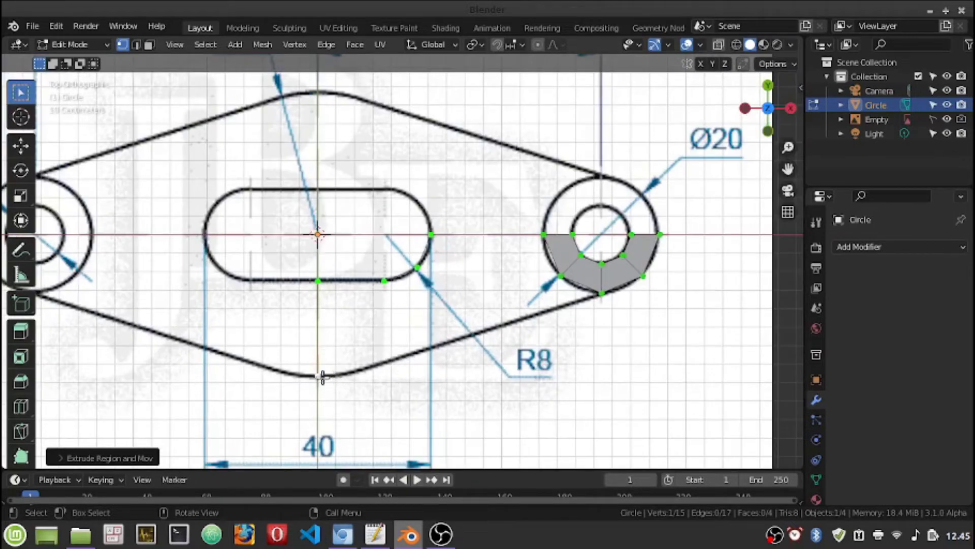
{"action": "key", "text": "e"}
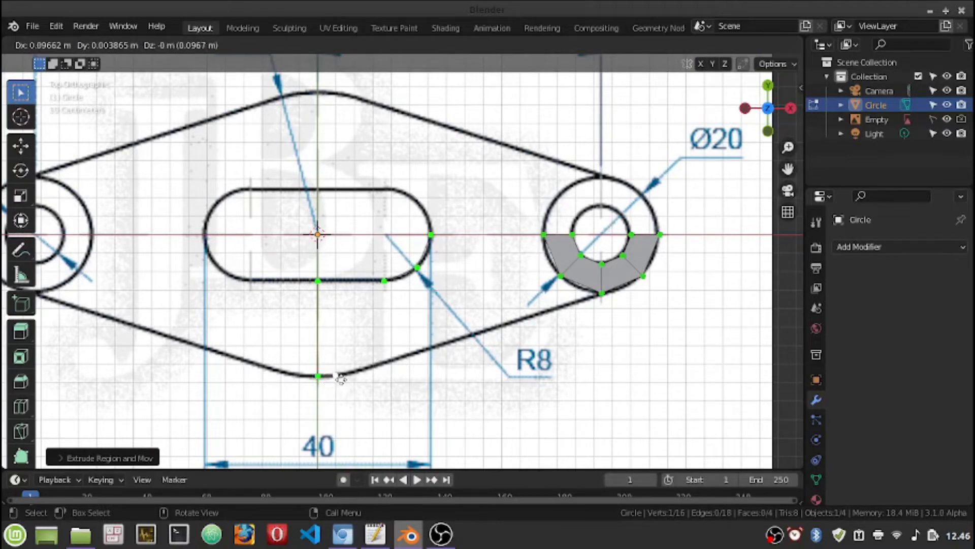
{"action": "left_click", "coordinate": [340, 378]}
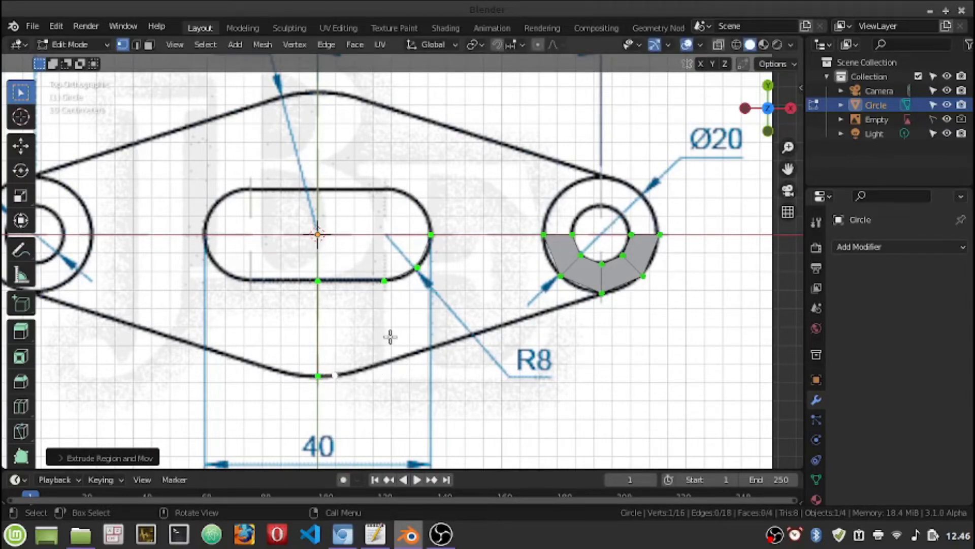
{"action": "key", "text": "e"}
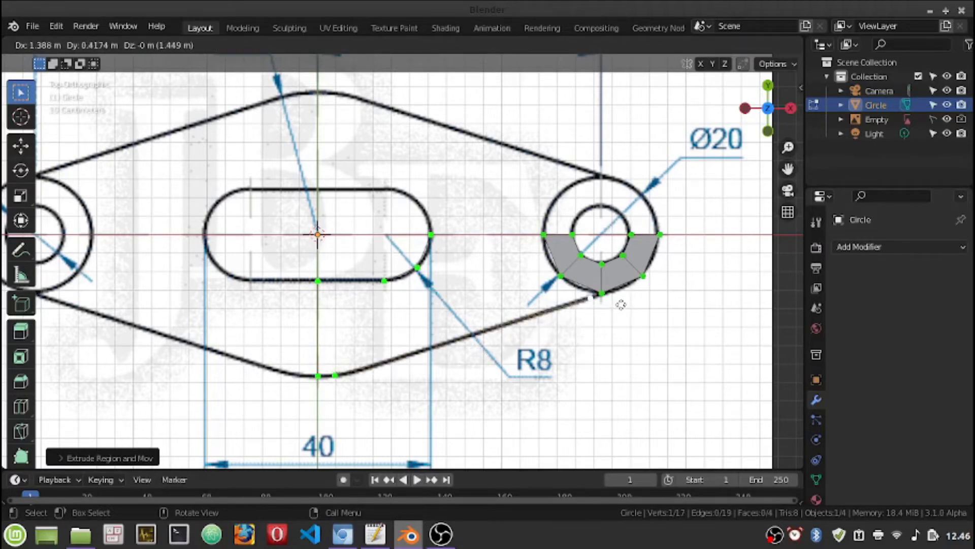
{"action": "left_click", "coordinate": [619, 304]}
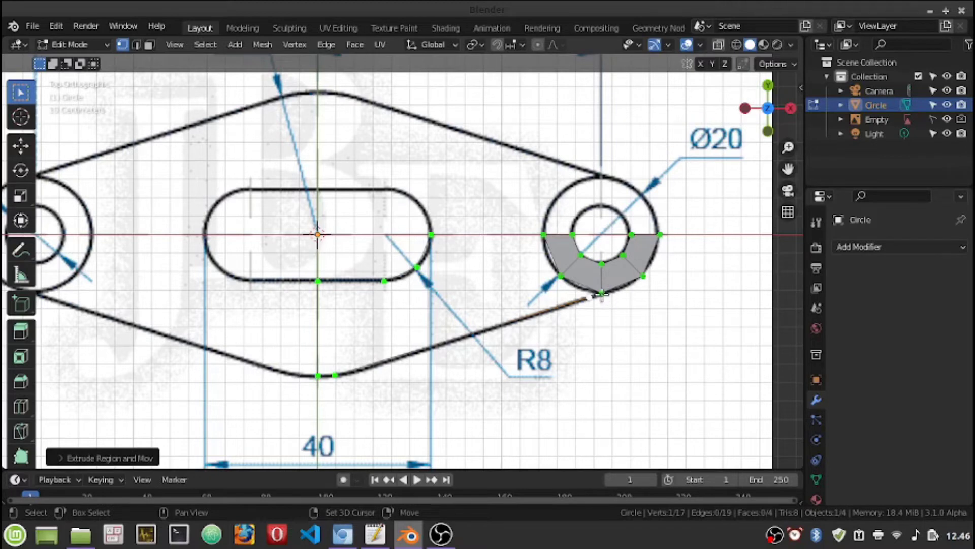
Step: Merge the outline's end vertex At Last onto the ring's bottom vertex, then switch to edge select
{"action": "left_click", "coordinate": [601, 294], "text": "shift"}
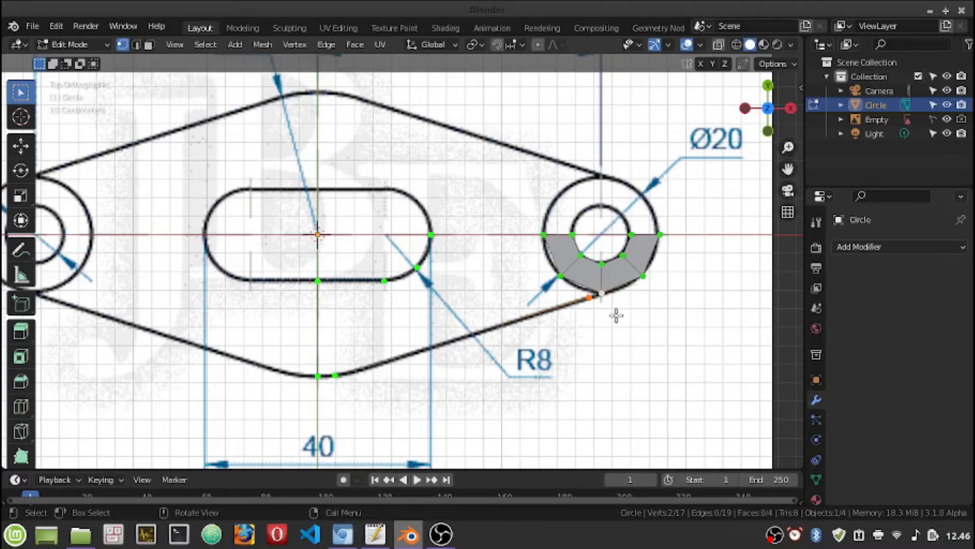
{"action": "key", "text": "m"}
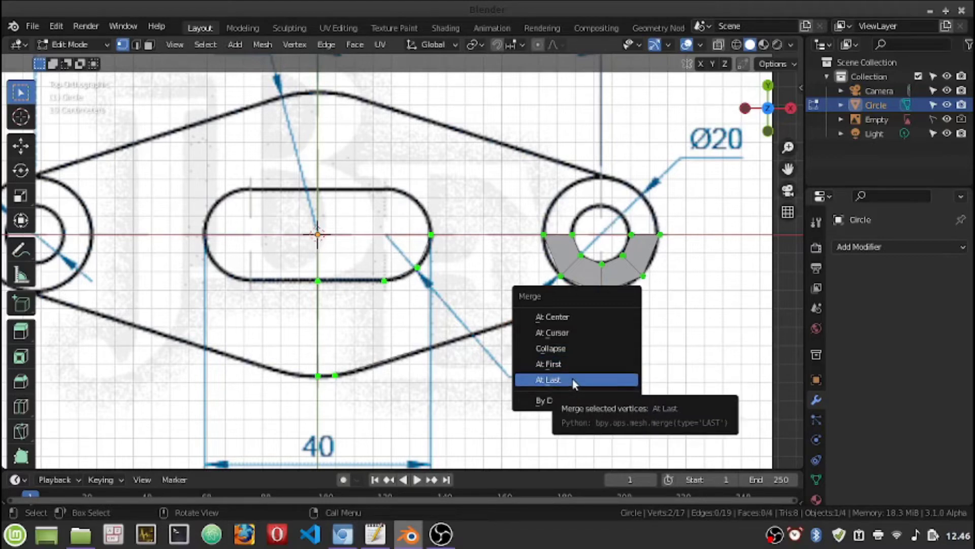
{"action": "left_click", "coordinate": [575, 381]}
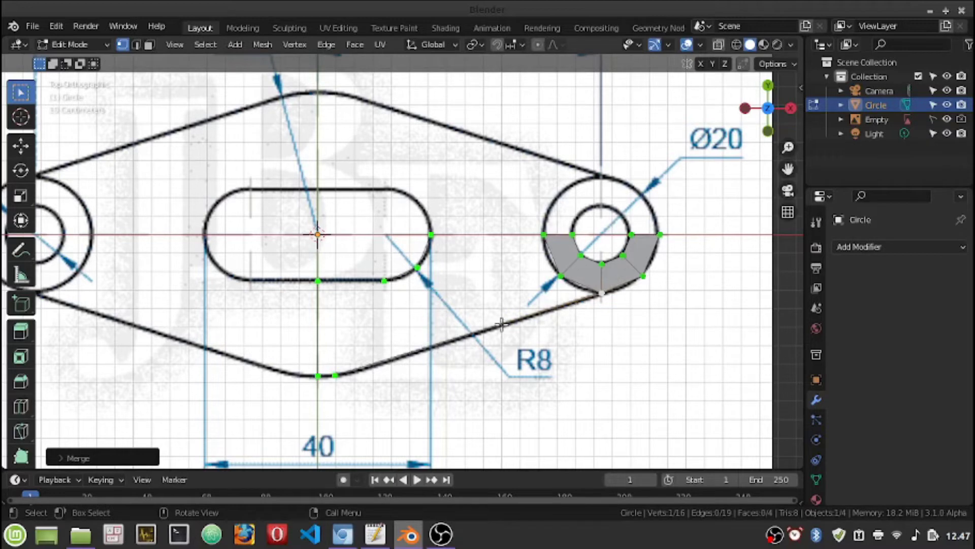
{"action": "key", "text": "2"}
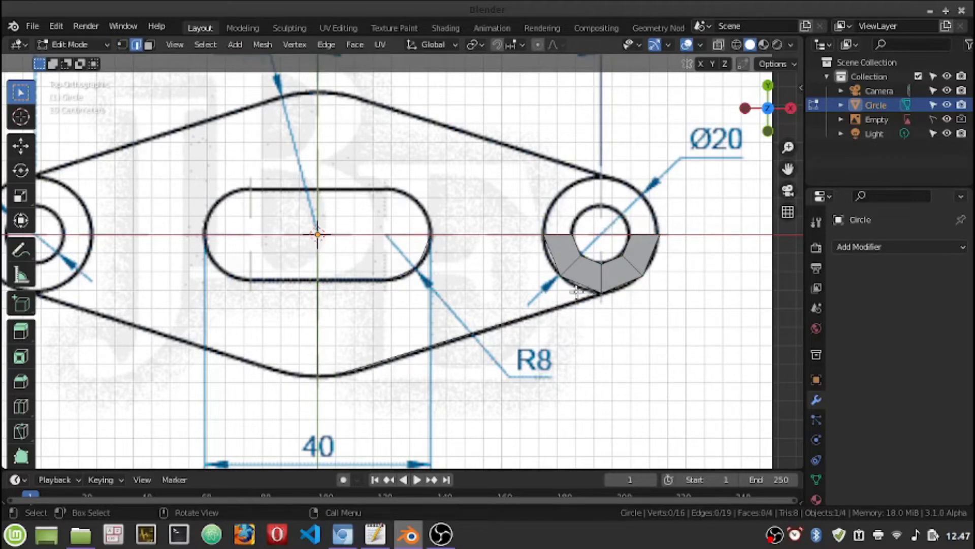
Step: Extrude a vertex from the slot's right end and weld it At Last onto the ring's left vertex
{"action": "key", "text": "1"}
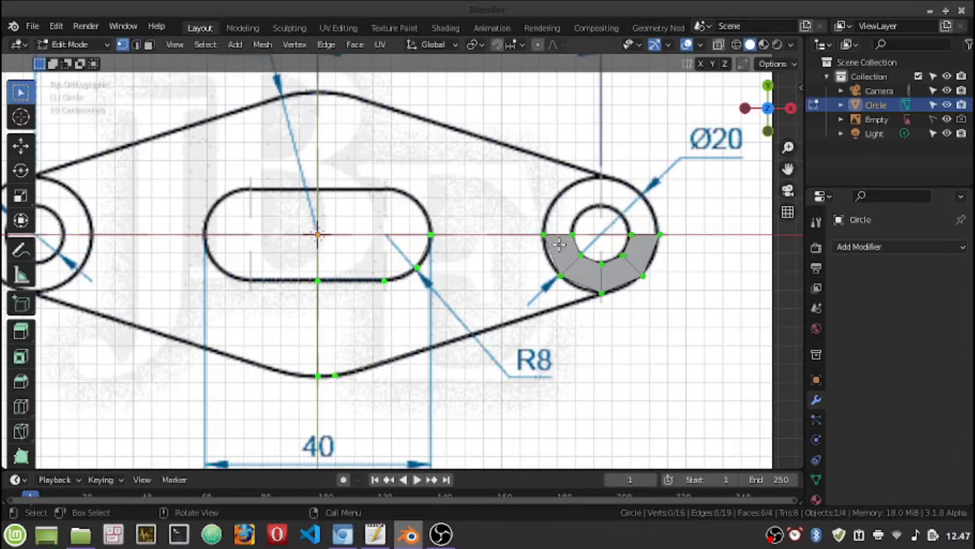
{"action": "left_click", "coordinate": [431, 234]}
{"action": "key", "text": "e"}
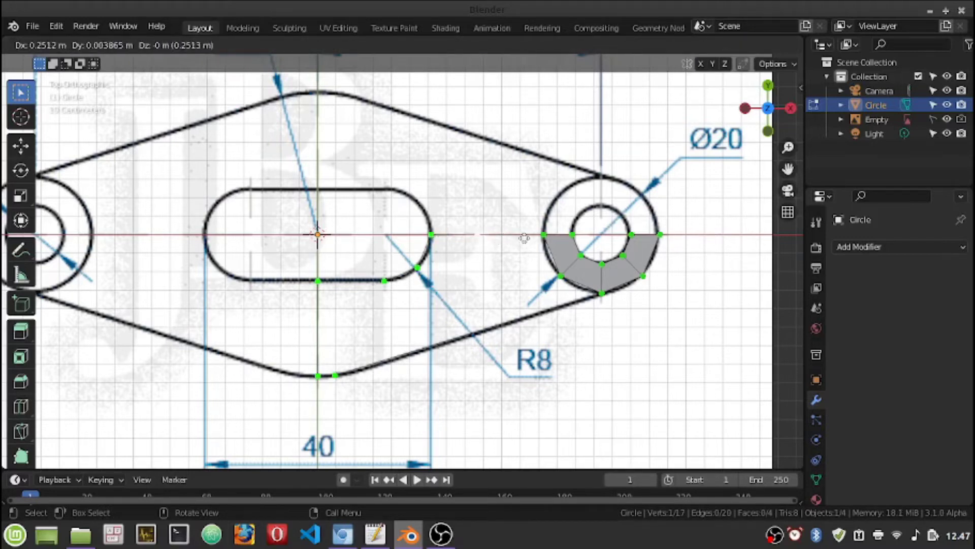
{"action": "left_click", "coordinate": [579, 236]}
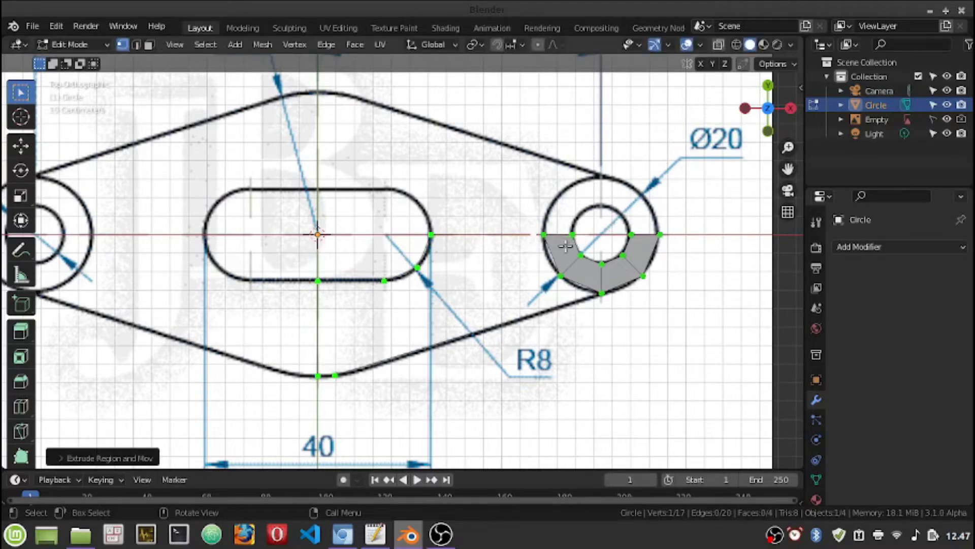
{"action": "left_click", "coordinate": [541, 235], "text": "shift"}
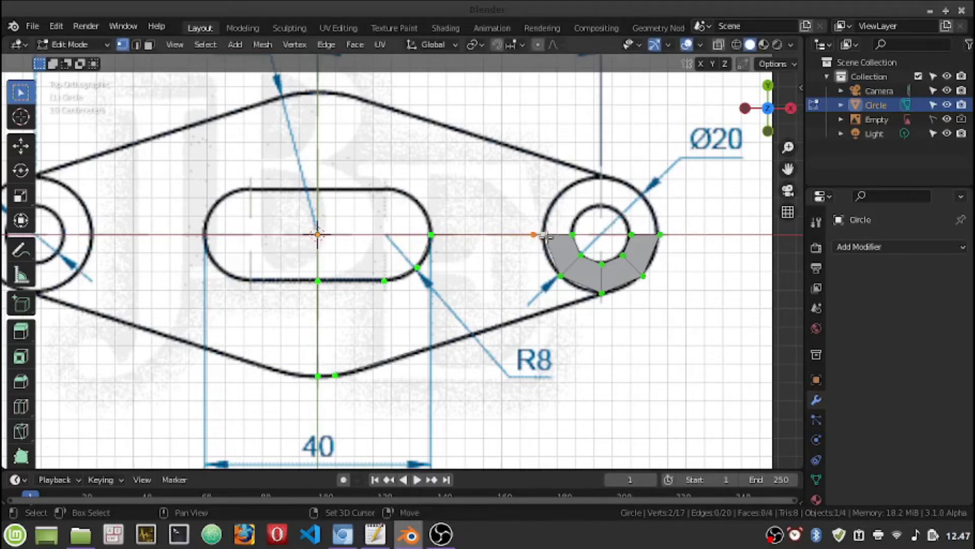
{"action": "key", "text": "m"}
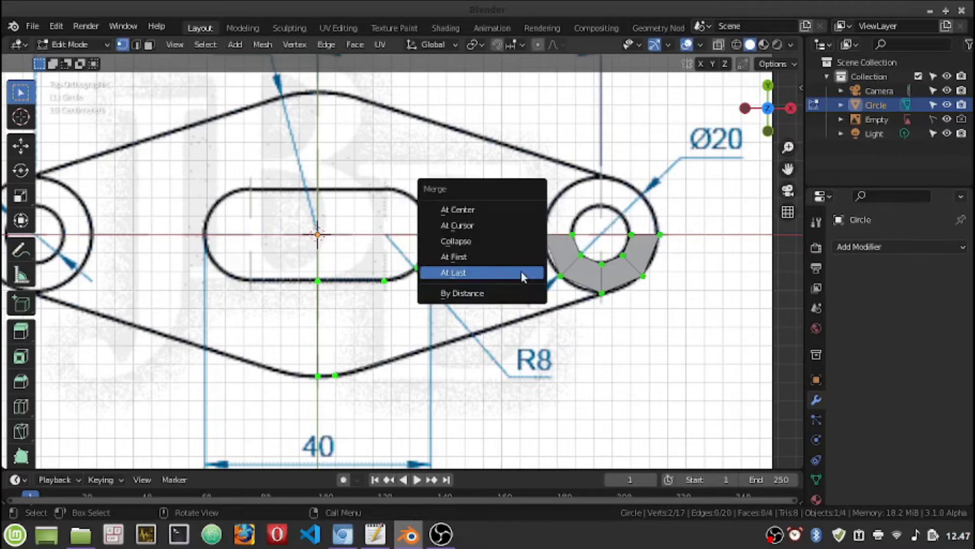
{"action": "left_click", "coordinate": [493, 276]}
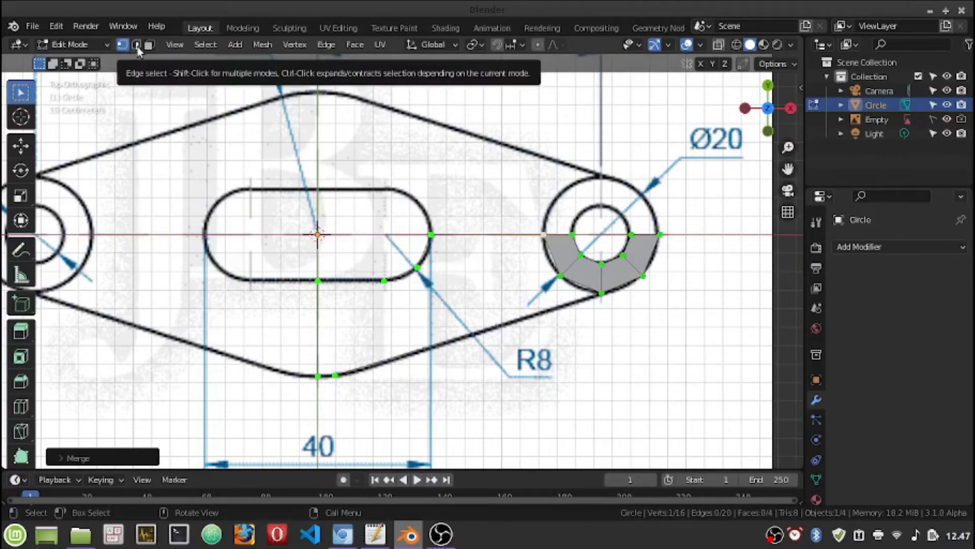
Step: Fill a face along the strip between the slot and the ring
{"action": "left_click", "coordinate": [136, 45]}
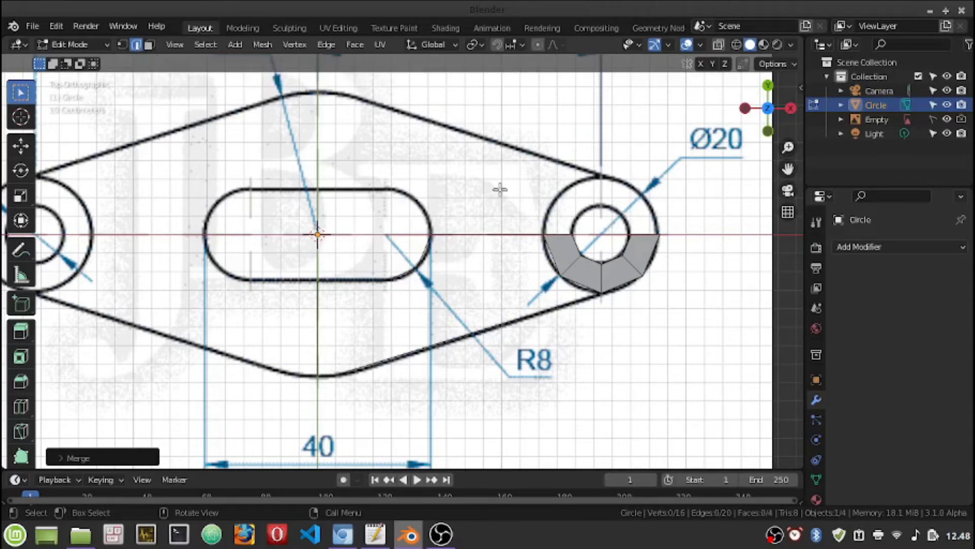
{"action": "left_click", "coordinate": [502, 234]}
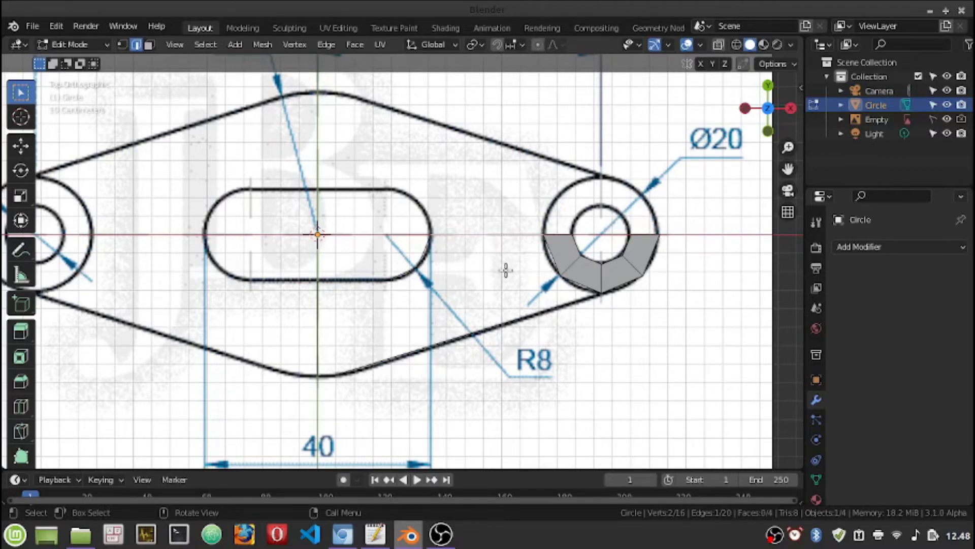
{"action": "key", "text": "f"}
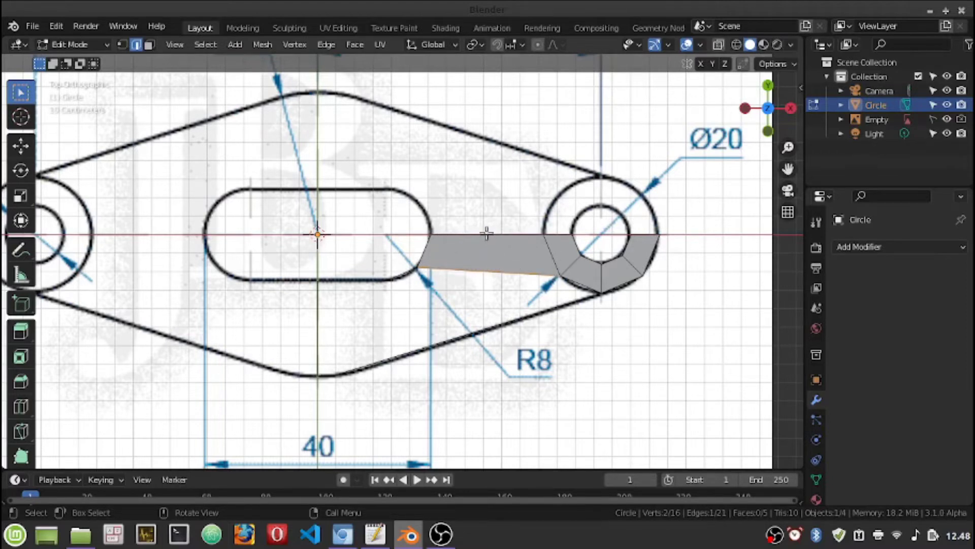
Step: Fill a triangular face below the slot and remove the oversized face filled after it
{"action": "left_click", "coordinate": [321, 328]}
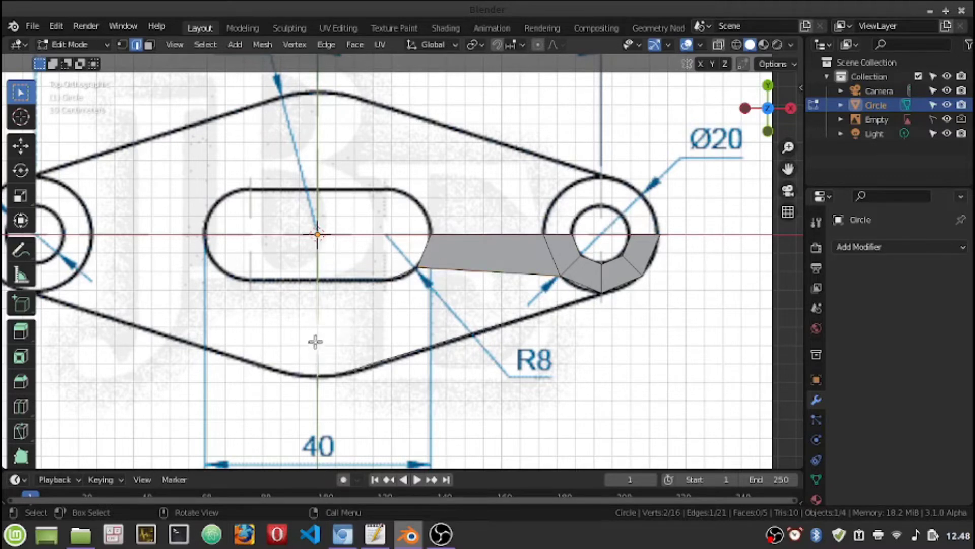
{"action": "key", "text": "f"}
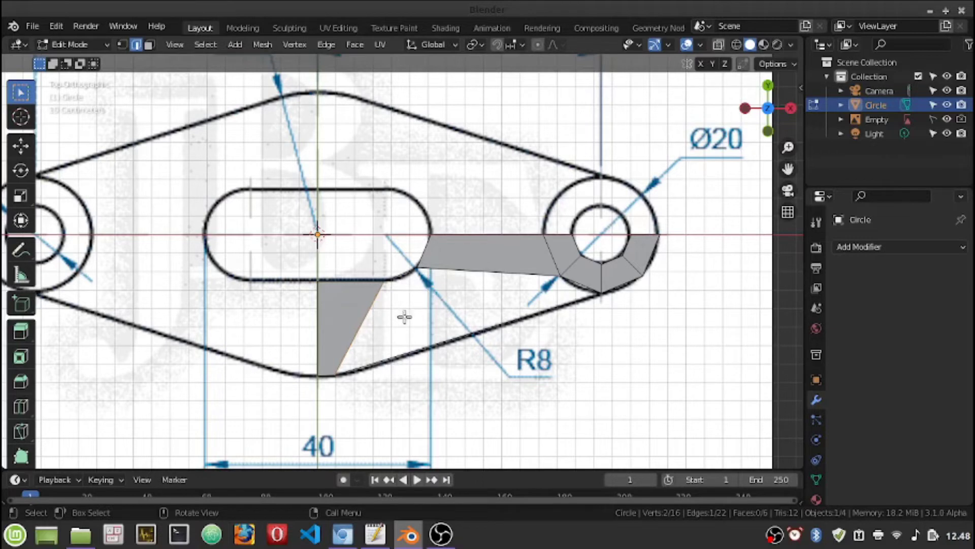
{"action": "key", "text": "f"}
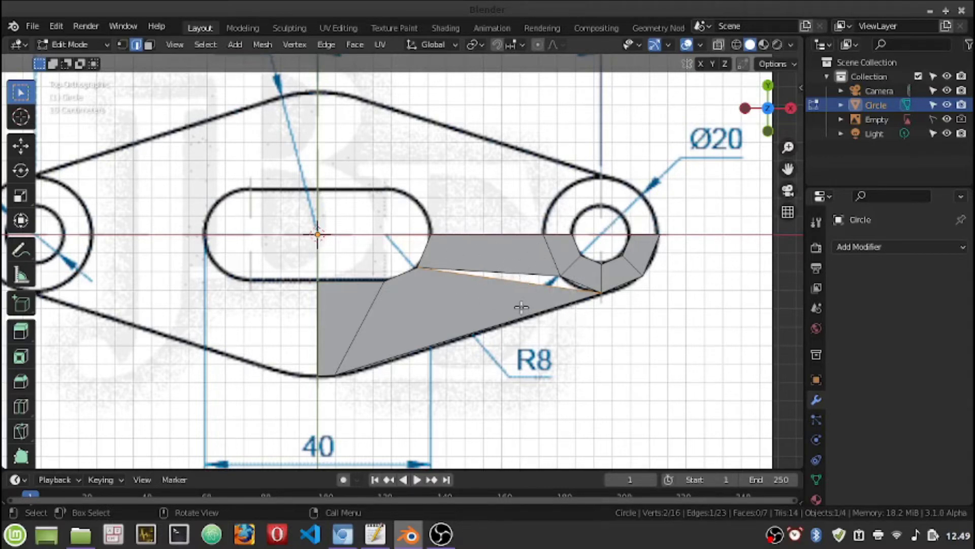
{"action": "key", "text": "ctrl"}
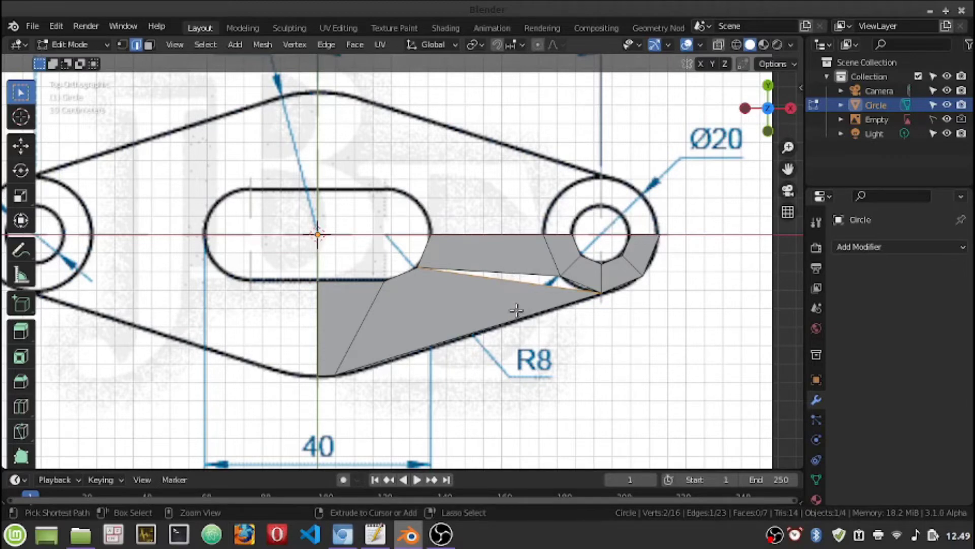
{"action": "key", "text": "ctrl+x"}
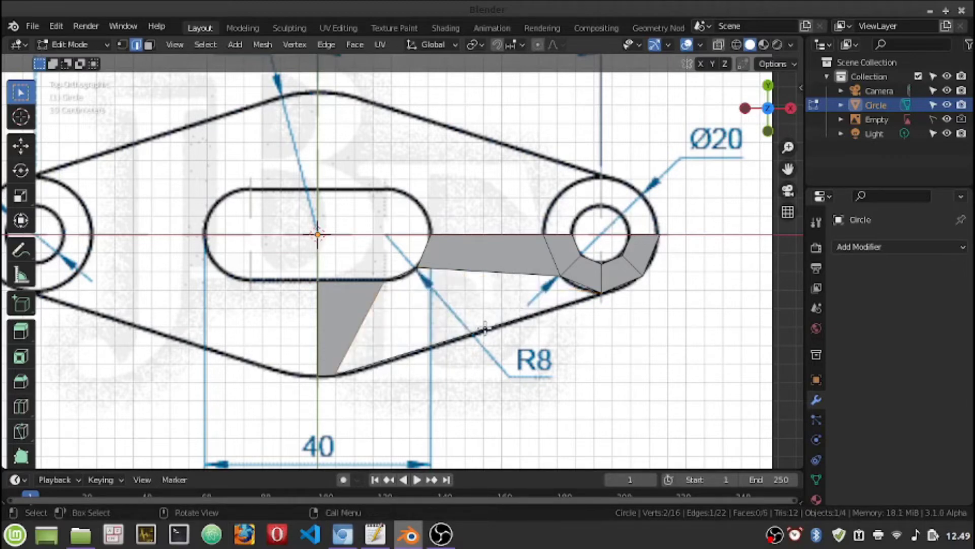
{"action": "left_click", "coordinate": [486, 328]}
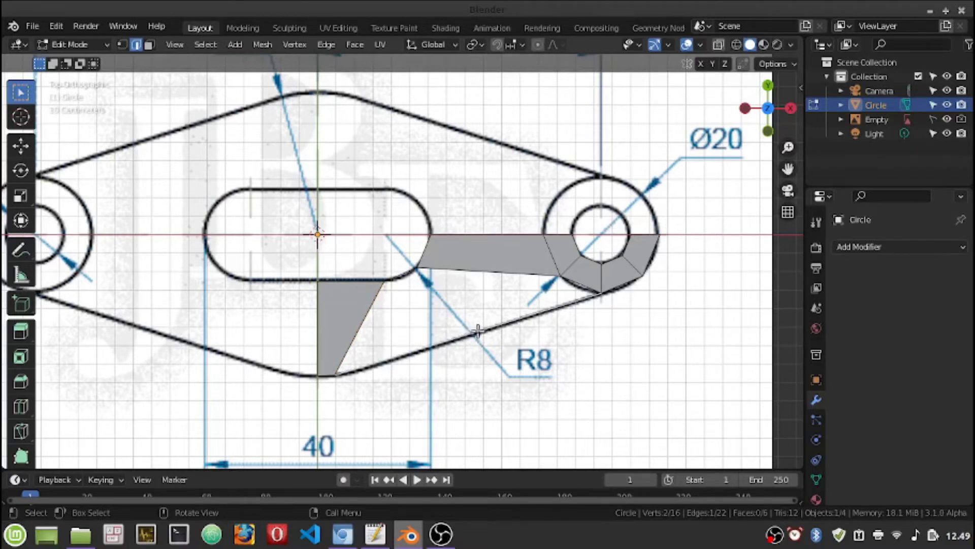
Step: Subdivide the lower outline edge into two halves
{"action": "right_click", "coordinate": [477, 331]}
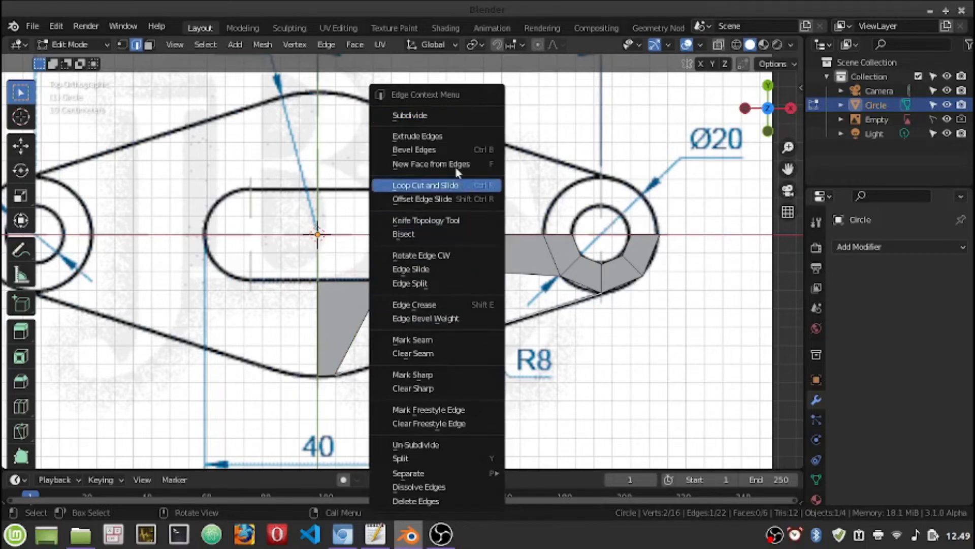
{"action": "left_click", "coordinate": [418, 115]}
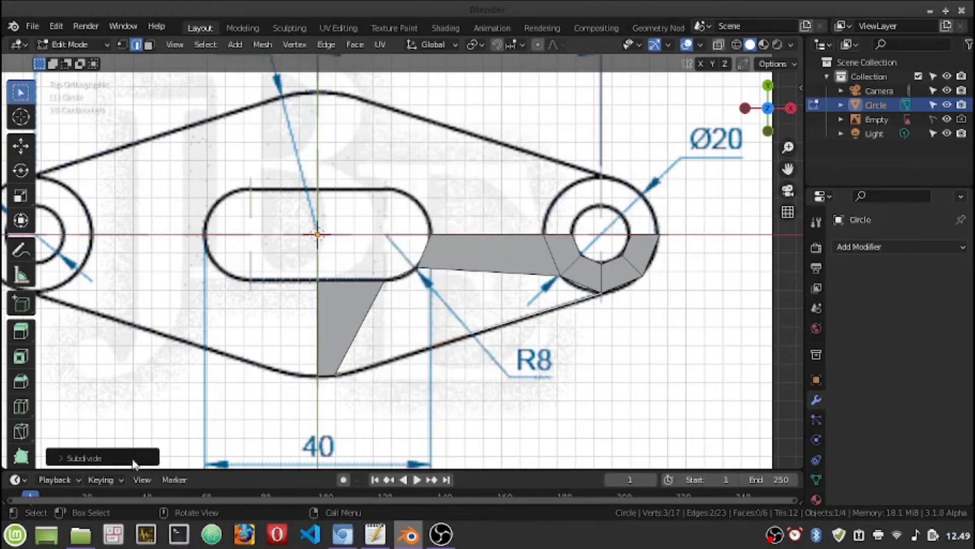
{"action": "left_click", "coordinate": [59, 459]}
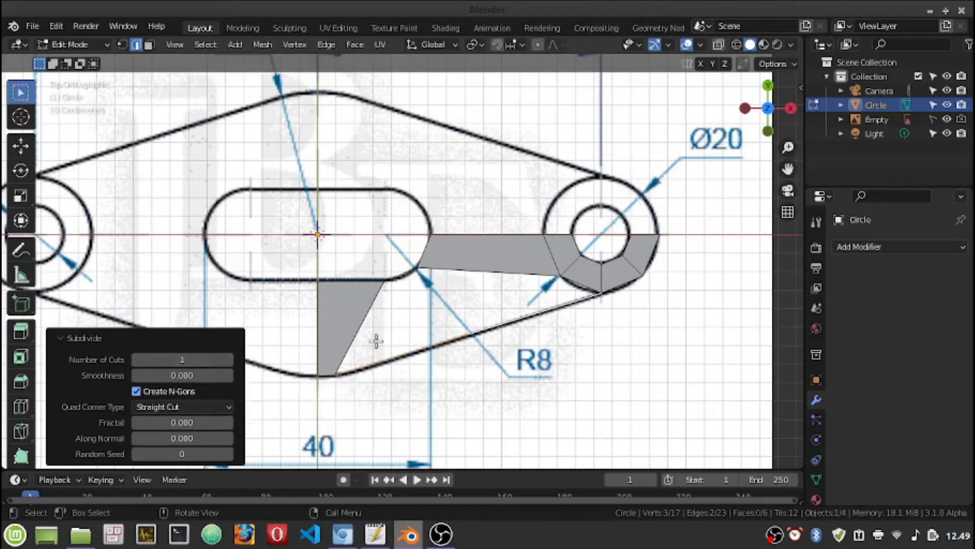
Step: Fill the remaining faces below the slot and beside the right ring
{"action": "left_click", "coordinate": [478, 362]}
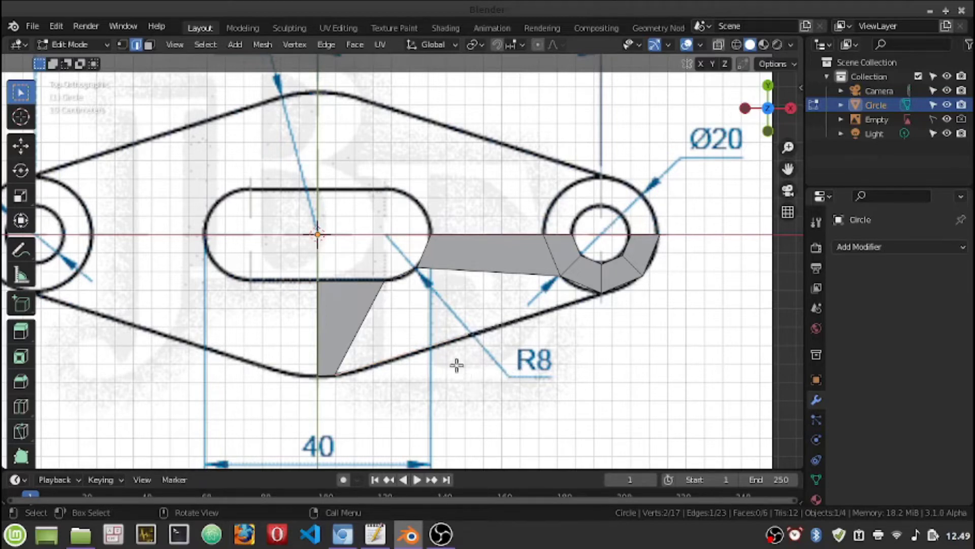
{"action": "left_click", "coordinate": [421, 345]}
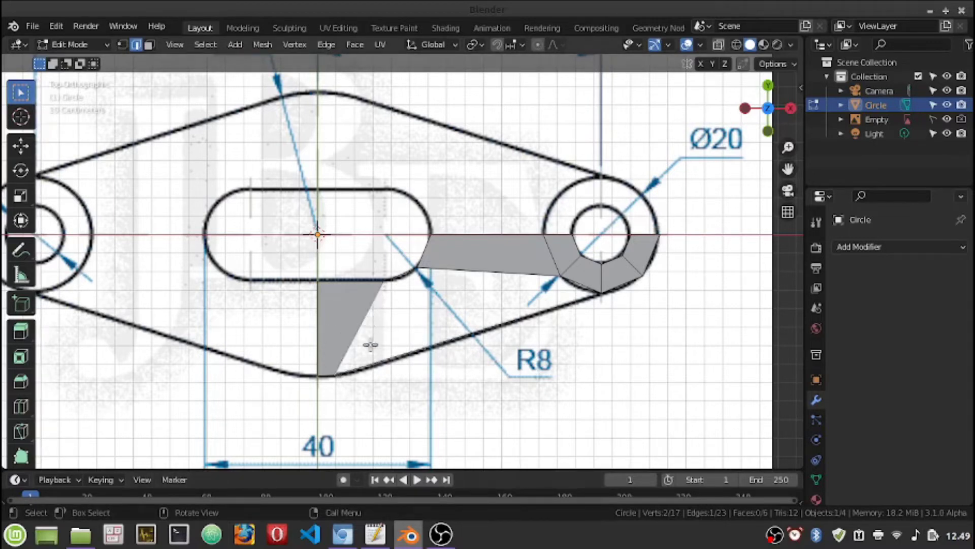
{"action": "key", "text": "f"}
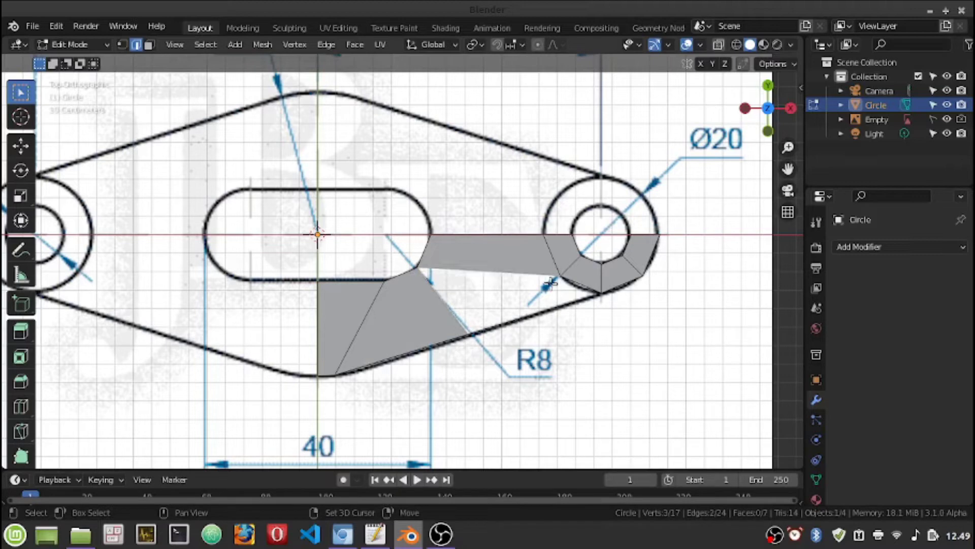
{"action": "left_click", "coordinate": [585, 286], "text": "shift"}
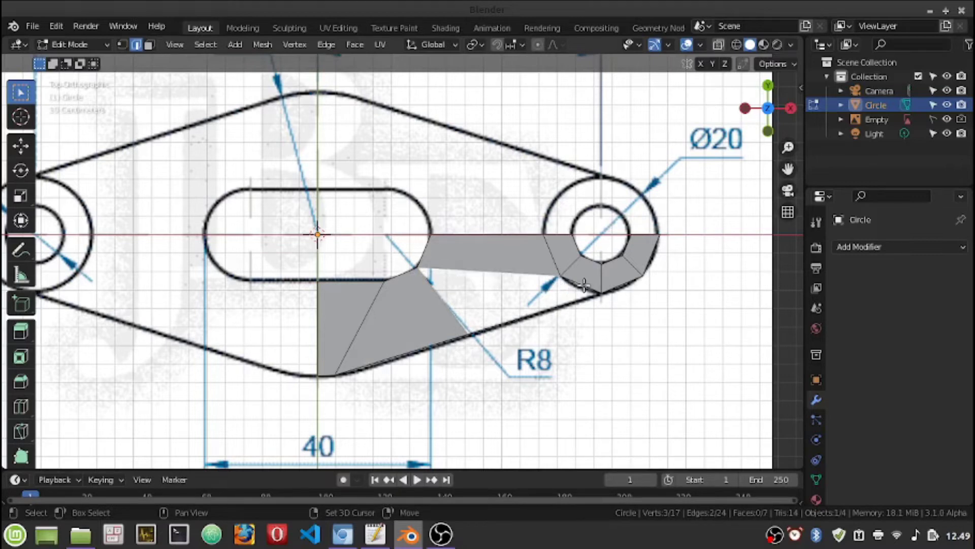
{"action": "left_click", "coordinate": [540, 313], "text": "shift"}
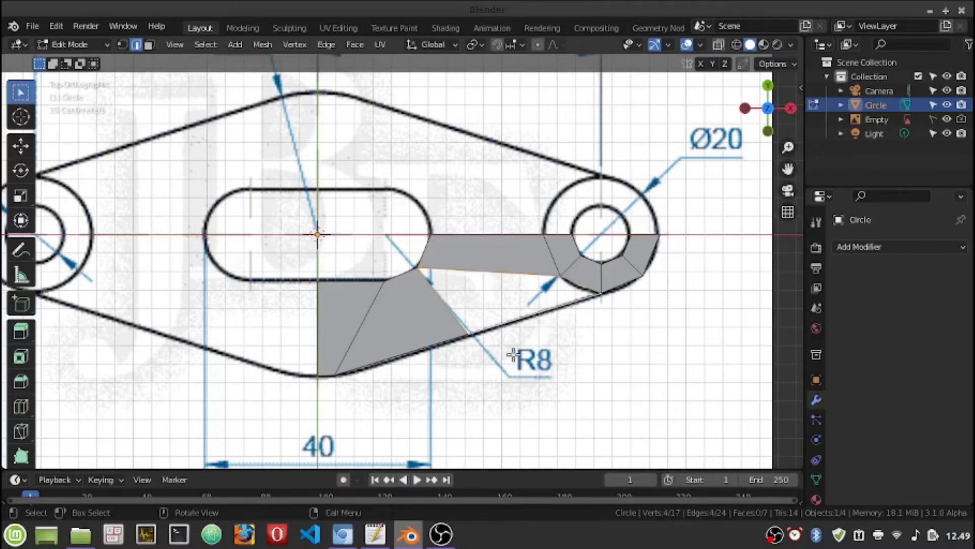
{"action": "key", "text": "f"}
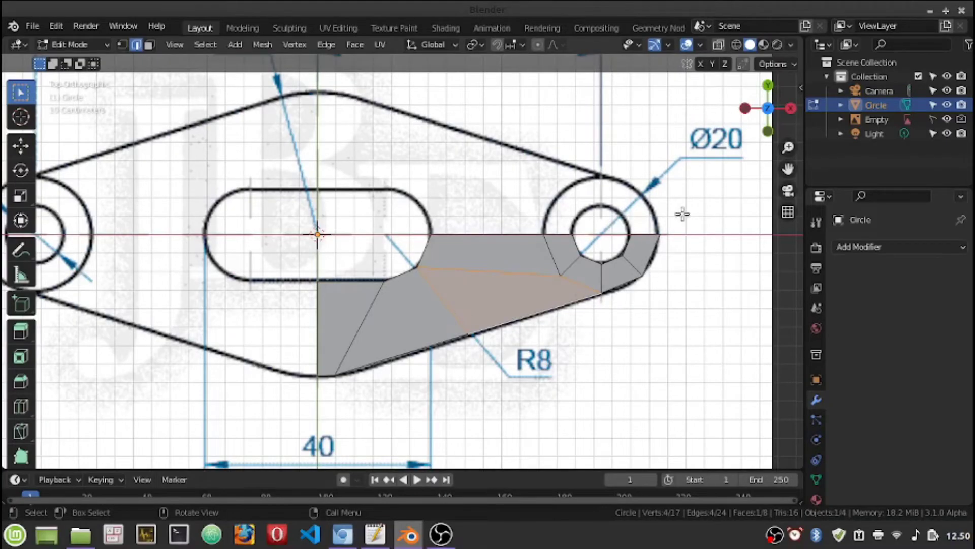
Step: Enable the Face Orientation overlay so the quarter-plate faces show blue
{"action": "left_click", "coordinate": [700, 45]}
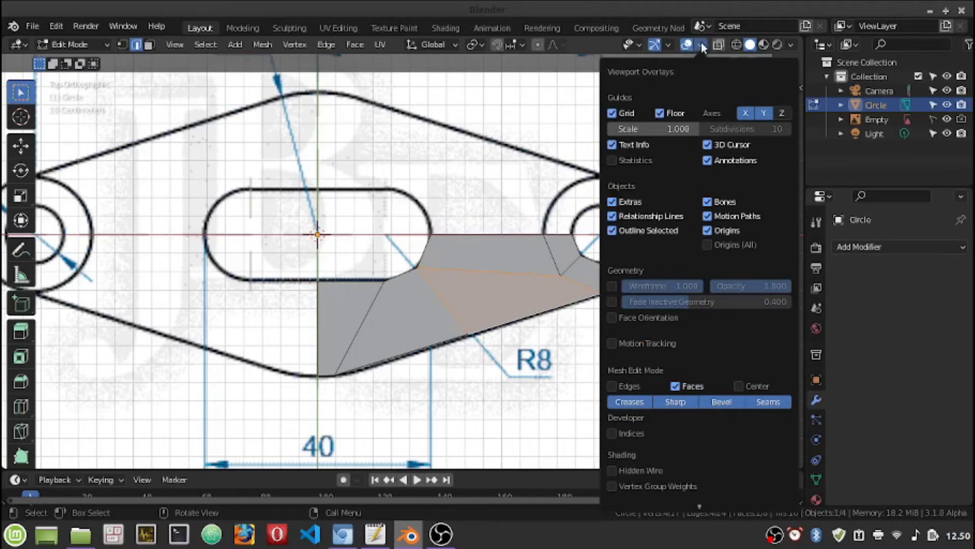
{"action": "left_click", "coordinate": [612, 317]}
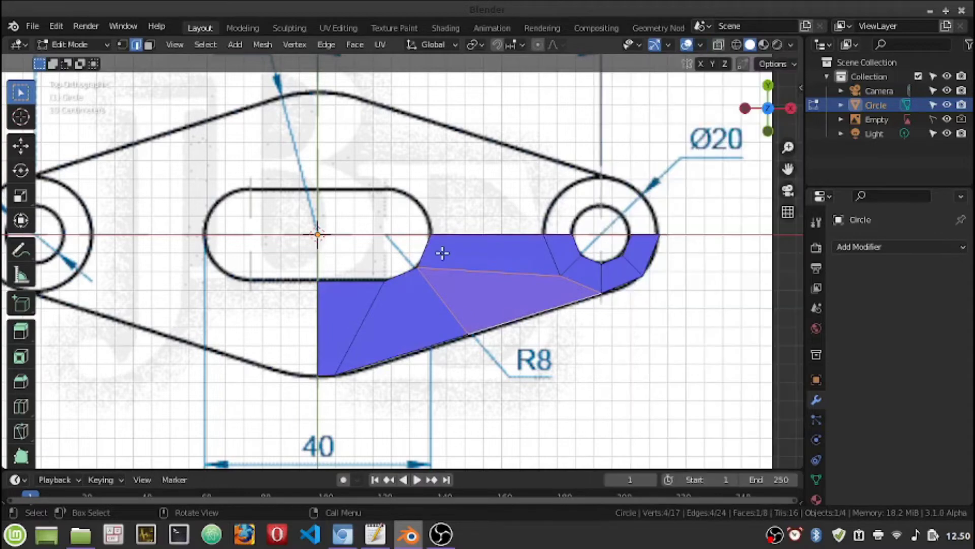
{"action": "mouse_move", "coordinate": [597, 357]}
{"action": "middle_mouse_down"}
{"action": "mouse_move", "coordinate": [576, 327]}
{"action": "mouse_move", "coordinate": [559, 261]}
{"action": "mouse_move", "coordinate": [583, 342]}
{"action": "mouse_move", "coordinate": [561, 344]}
{"action": "middle_mouse_up"}
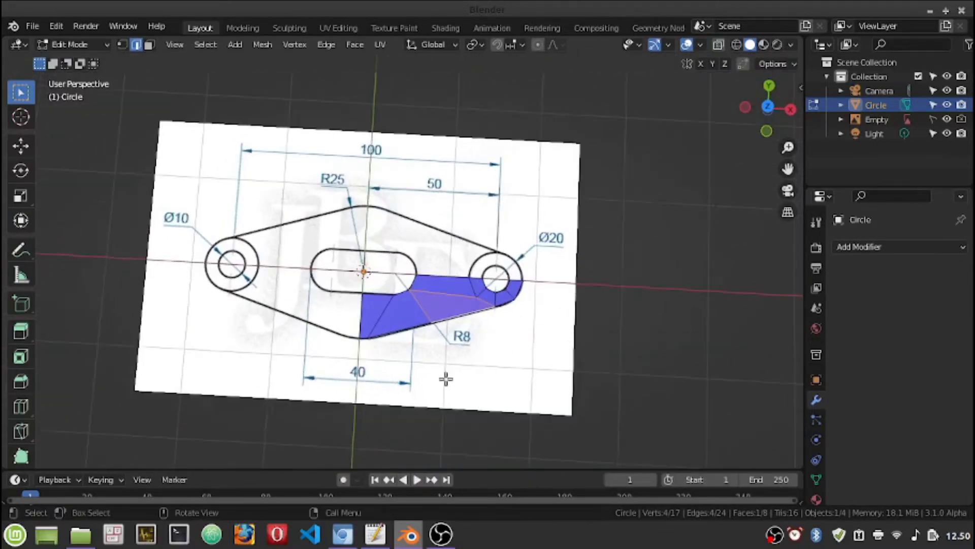
{"action": "scroll", "coordinate": [444, 376], "scroll_direction": "up", "scroll_amount": 1}
{"action": "scroll", "coordinate": [447, 368], "scroll_direction": "up", "scroll_amount": 4}
{"action": "scroll", "coordinate": [452, 363], "scroll_direction": "up", "scroll_amount": 1}
Step: Orbit underneath to check the faces' back side, then return to Top view
{"action": "mouse_move", "coordinate": [452, 362]}
{"action": "middle_mouse_down"}
{"action": "mouse_move", "coordinate": [437, 190]}
{"action": "mouse_move", "coordinate": [453, 166]}
{"action": "mouse_move", "coordinate": [496, 265]}
{"action": "mouse_move", "coordinate": [460, 316]}
{"action": "mouse_move", "coordinate": [457, 343]}
{"action": "middle_mouse_up"}
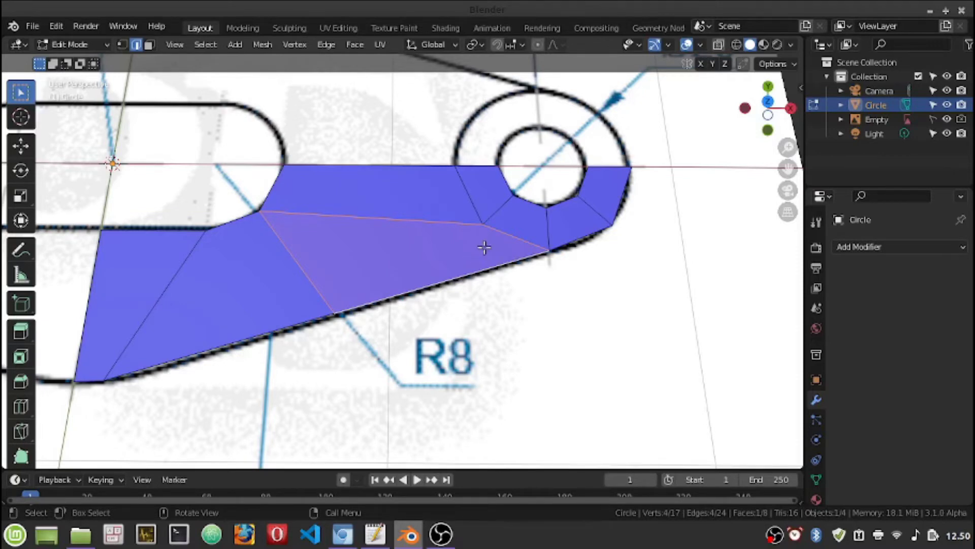
{"action": "middle_click_drag", "start_coordinate": [398, 257], "coordinate": [398, 283]}
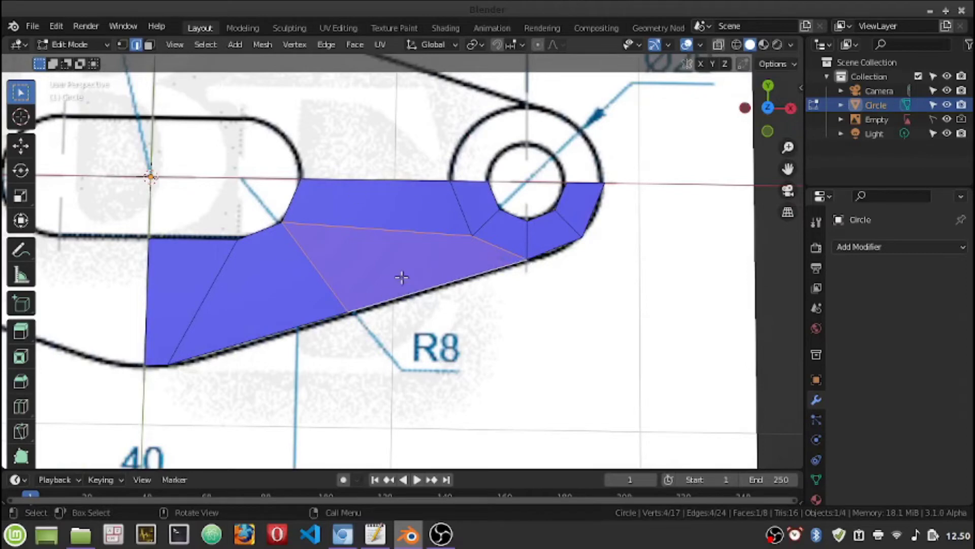
{"action": "left_click", "coordinate": [768, 108]}
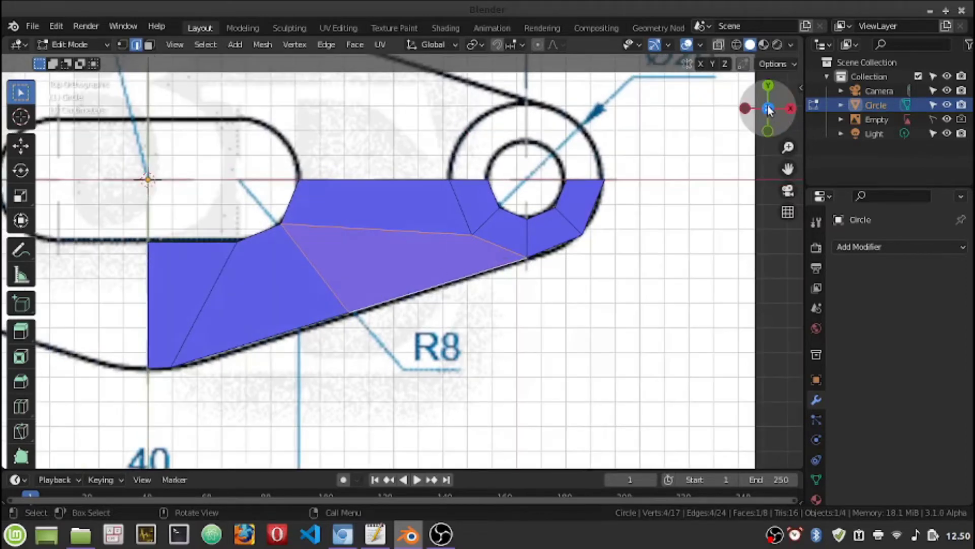
{"action": "scroll", "coordinate": [587, 274], "scroll_direction": "down", "scroll_amount": 1}
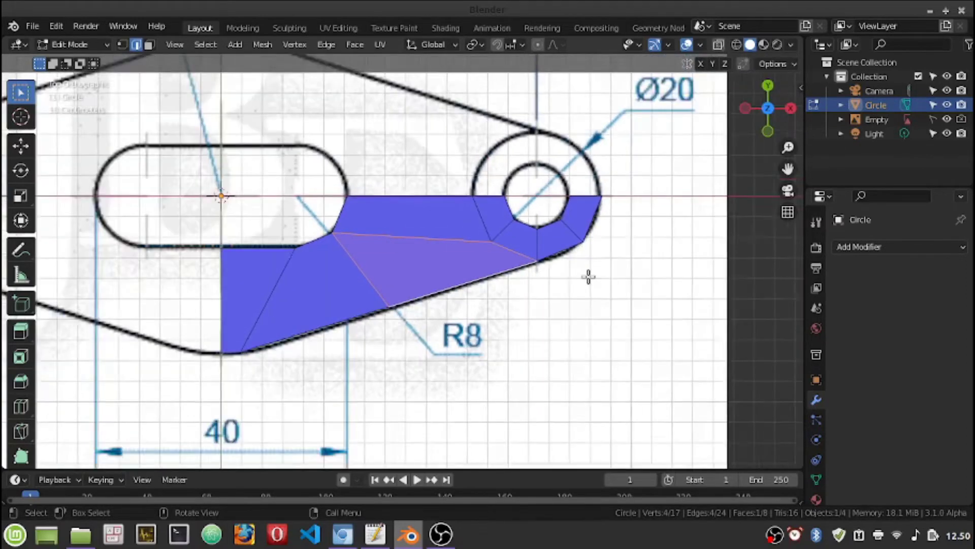
{"action": "scroll", "coordinate": [588, 277], "scroll_direction": "down", "scroll_amount": 1}
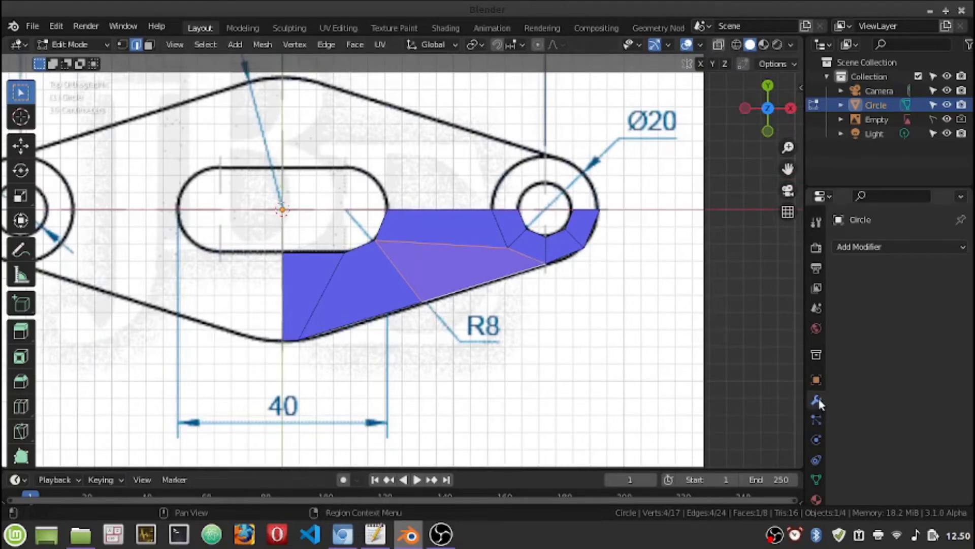
Step: Add a Mirror modifier to the quarter mesh, mirroring on both X and Y
{"action": "left_click", "coordinate": [891, 247]}
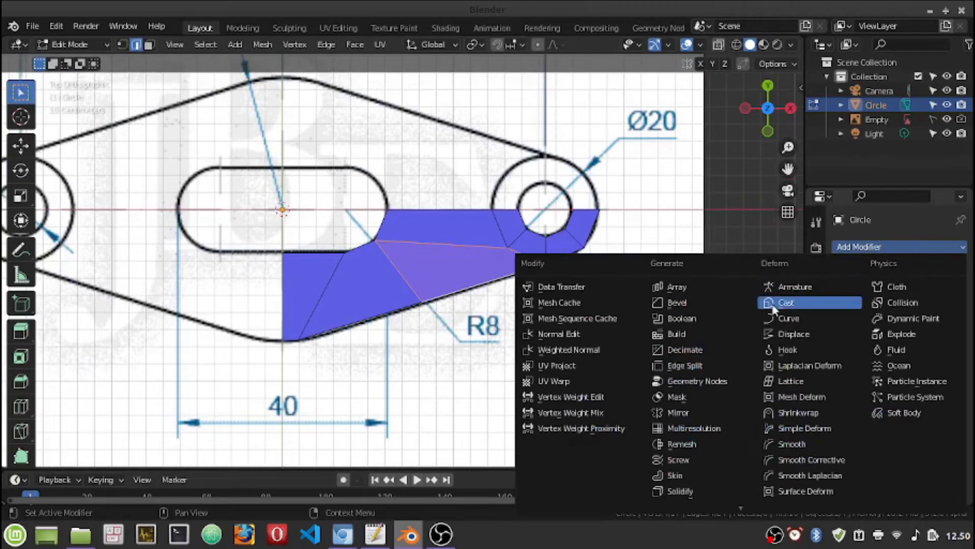
{"action": "left_click", "coordinate": [687, 411]}
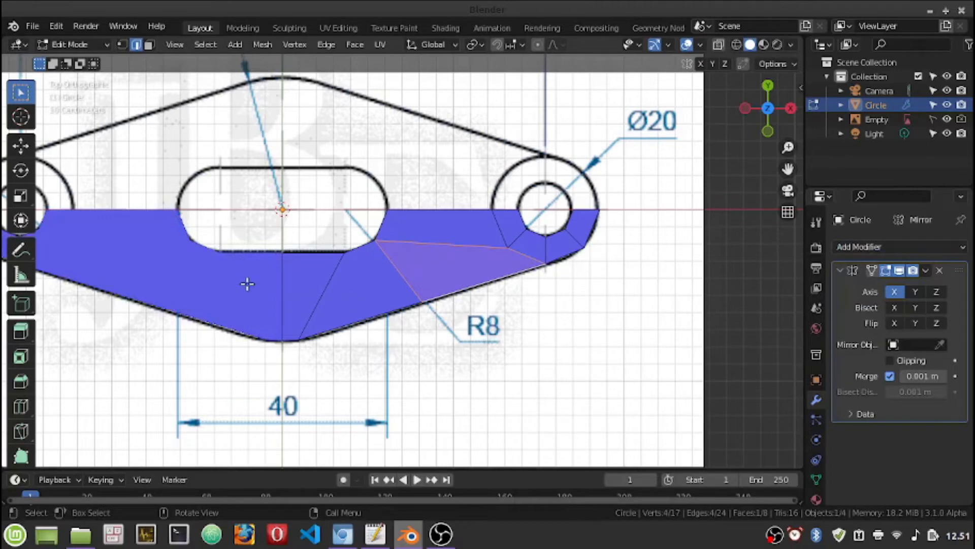
{"action": "left_click", "coordinate": [916, 291]}
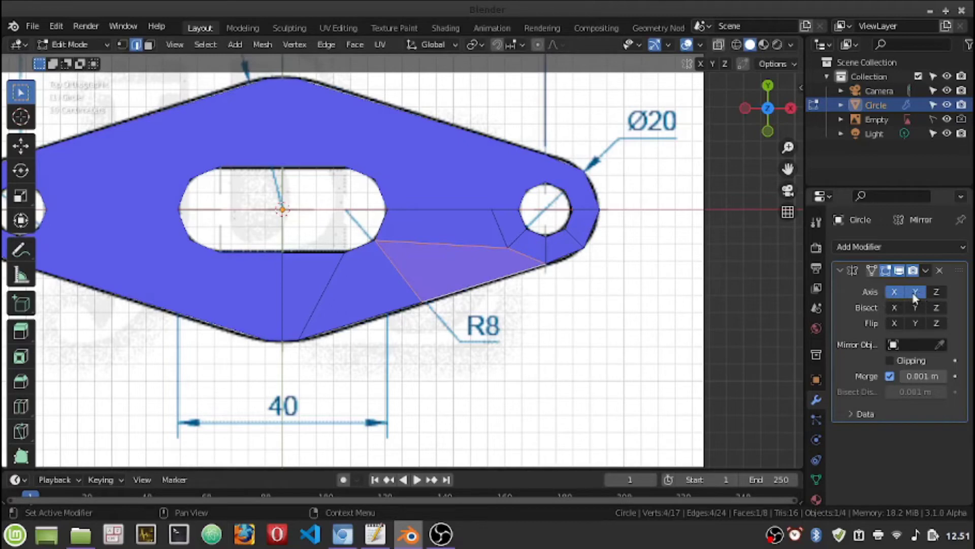
{"action": "left_click", "coordinate": [841, 267]}
{"action": "left_click", "coordinate": [881, 244]}
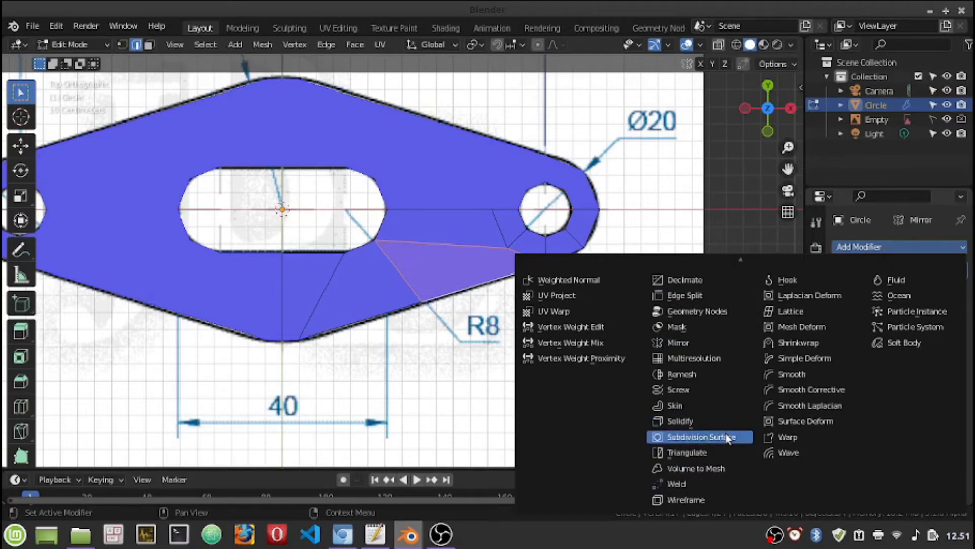
Step: Add a Subdivision Surface modifier with viewport levels set to 2
{"action": "left_click", "coordinate": [728, 438]}
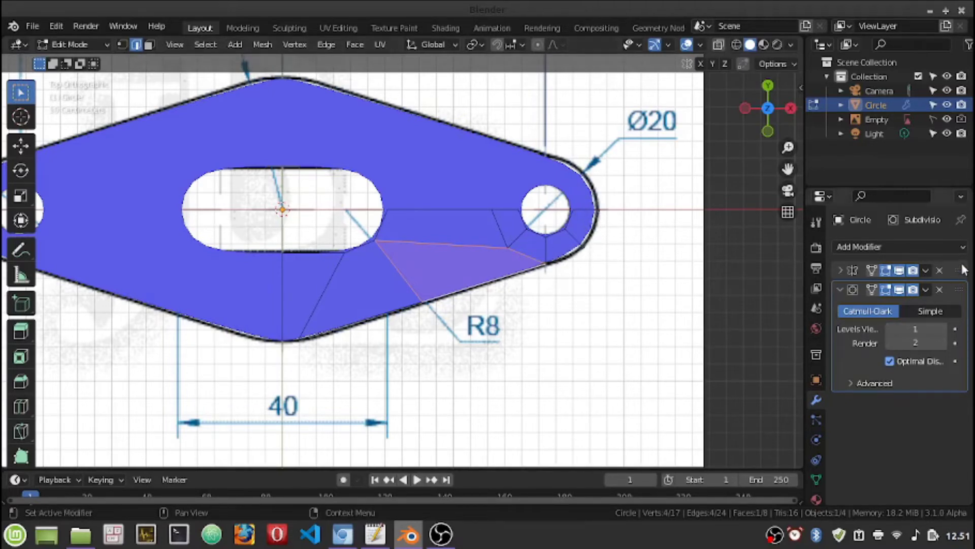
{"action": "left_click", "coordinate": [943, 329]}
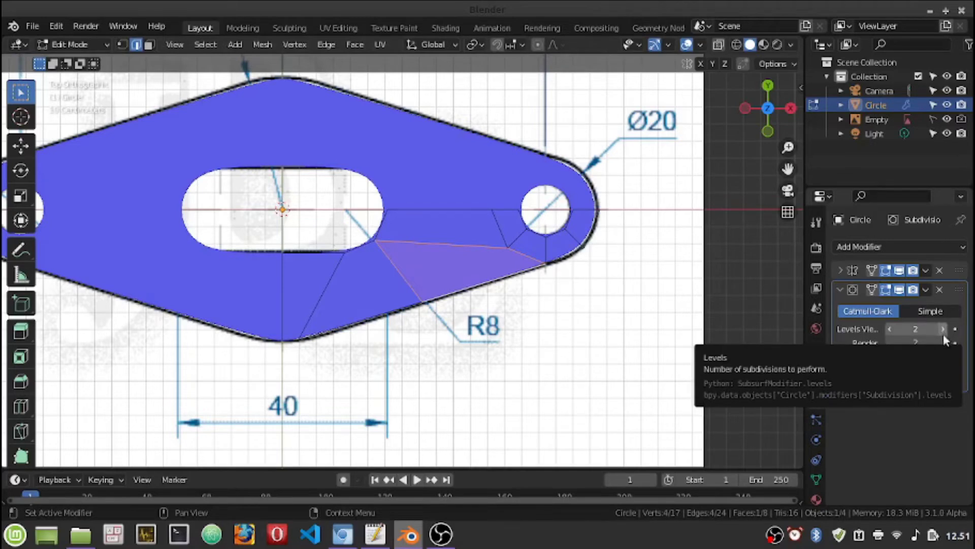
{"action": "left_click", "coordinate": [877, 121]}
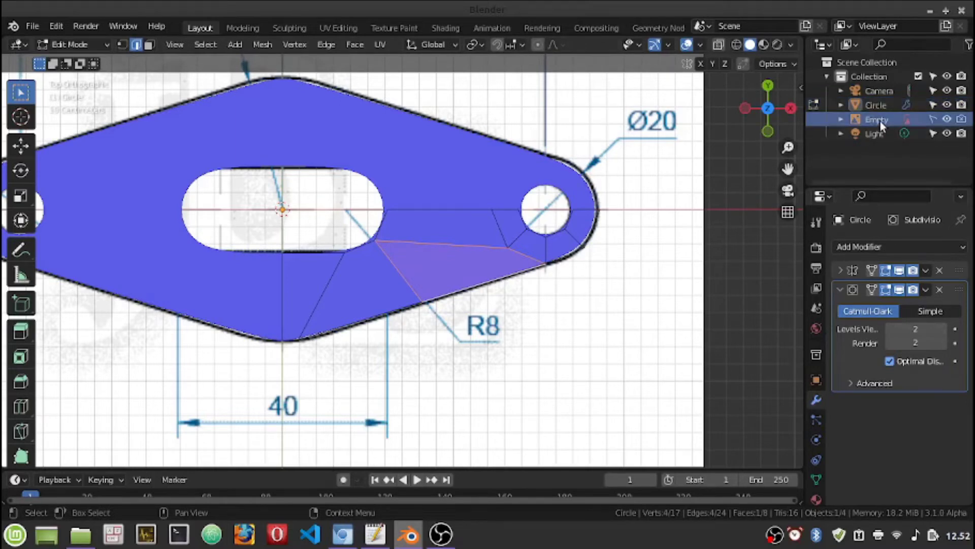
Step: Hide the reference drawing Empty in the Outliner and collapse the Subdivision panel
{"action": "left_click", "coordinate": [948, 120]}
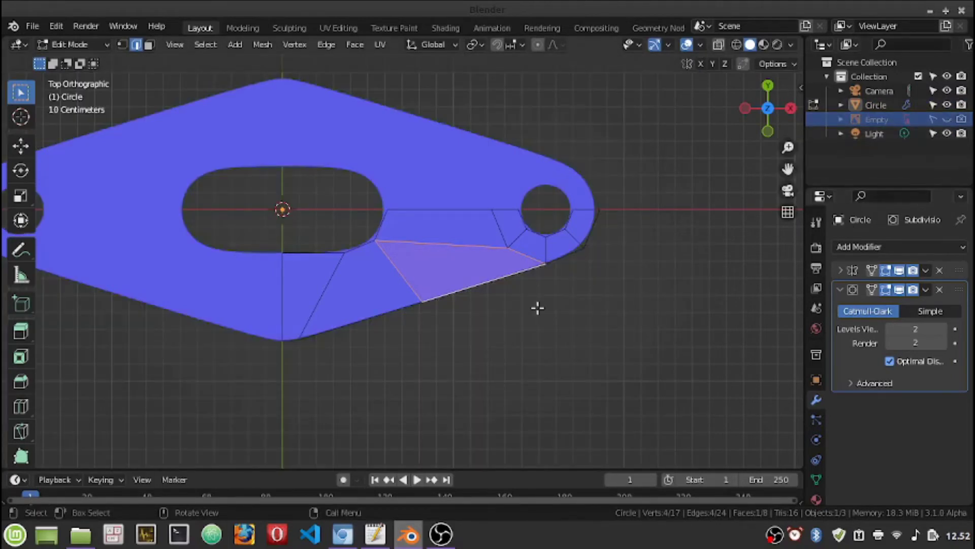
{"action": "left_click", "coordinate": [842, 290]}
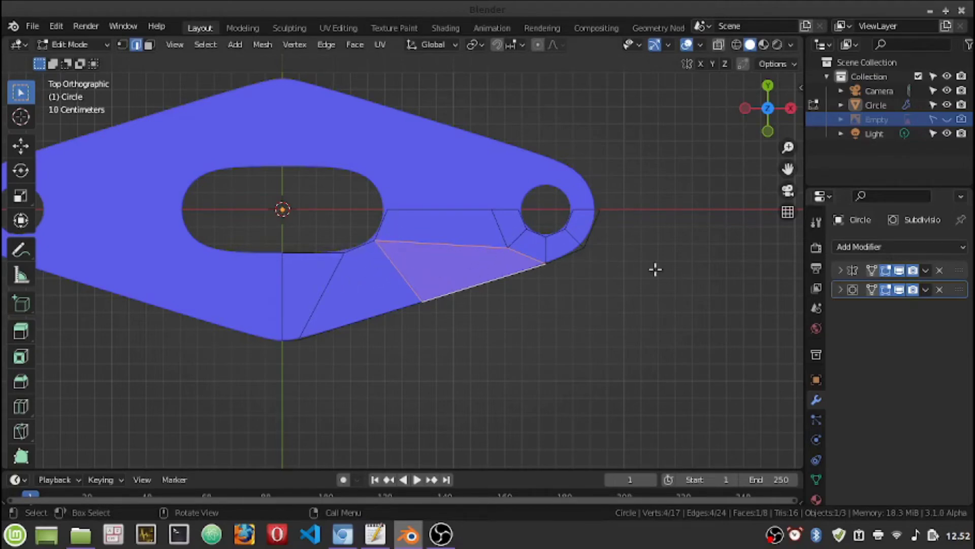
{"action": "left_click", "coordinate": [927, 246]}
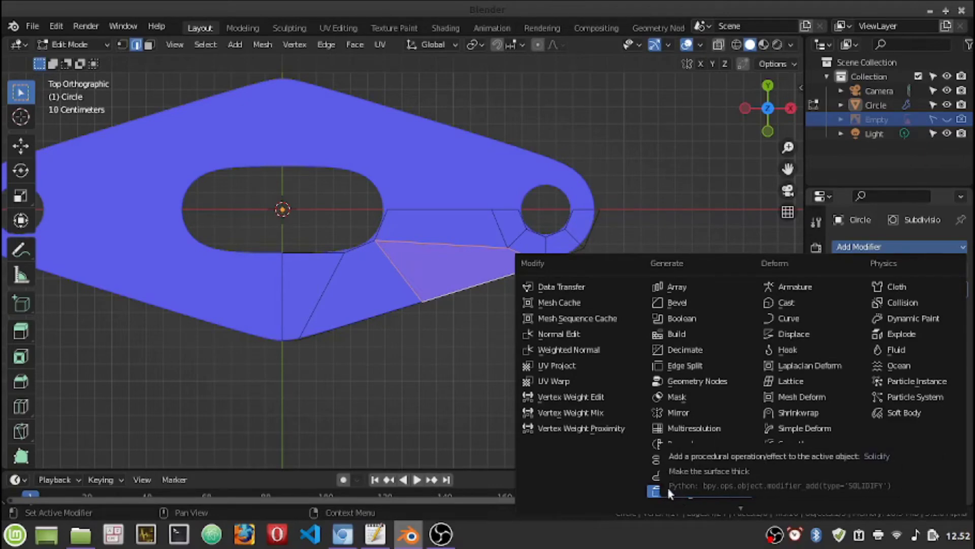
Step: Add a Solidify modifier and set the plate thickness to 0.15 m
{"action": "left_click", "coordinate": [655, 489]}
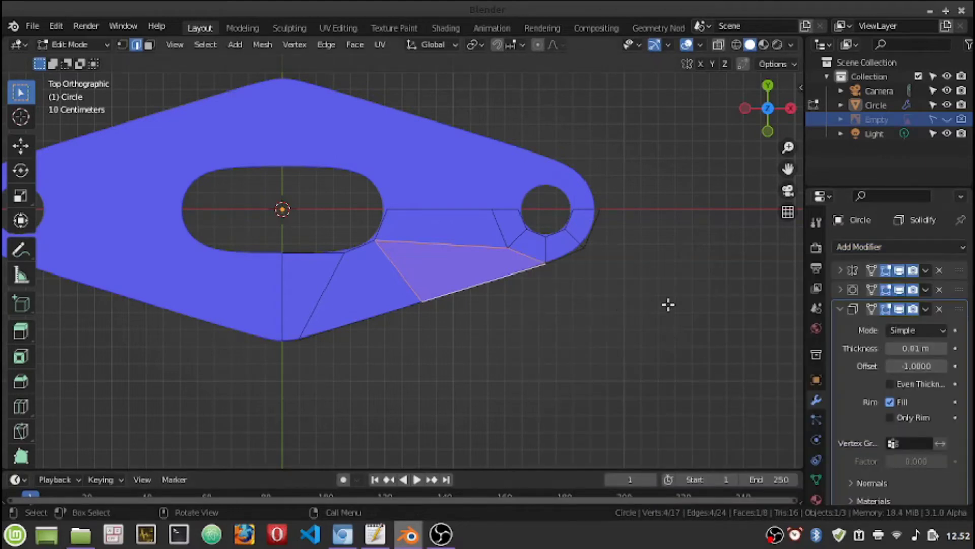
{"action": "mouse_move", "coordinate": [614, 344]}
{"action": "middle_mouse_down"}
{"action": "mouse_move", "coordinate": [600, 342]}
{"action": "mouse_move", "coordinate": [608, 226]}
{"action": "middle_mouse_up"}
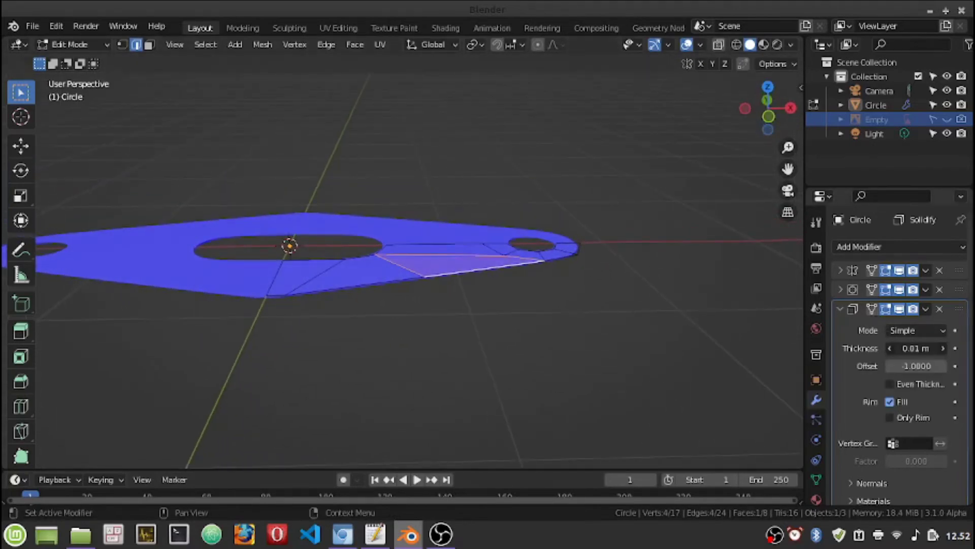
{"action": "left_click_drag", "start_coordinate": [916, 348], "coordinate": [940, 348]}
{"action": "key", "text": "Escape"}
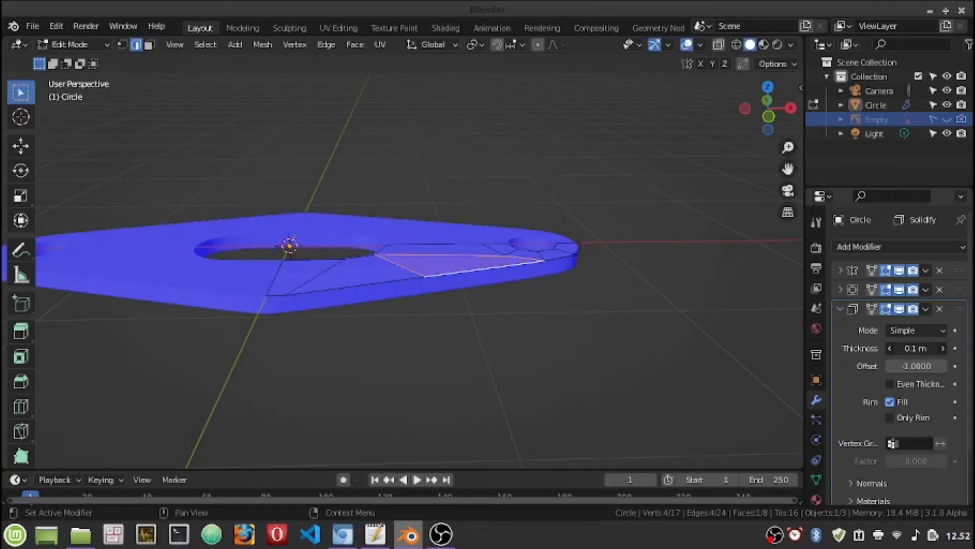
{"action": "left_click_drag", "start_coordinate": [940, 348], "coordinate": [946, 348]}
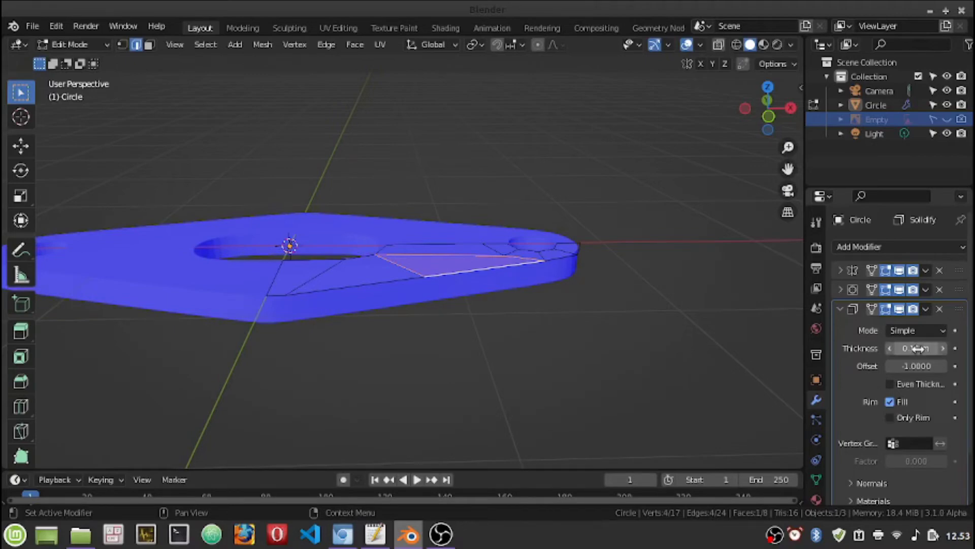
{"action": "left_click_drag", "start_coordinate": [946, 348], "coordinate": [946, 348]}
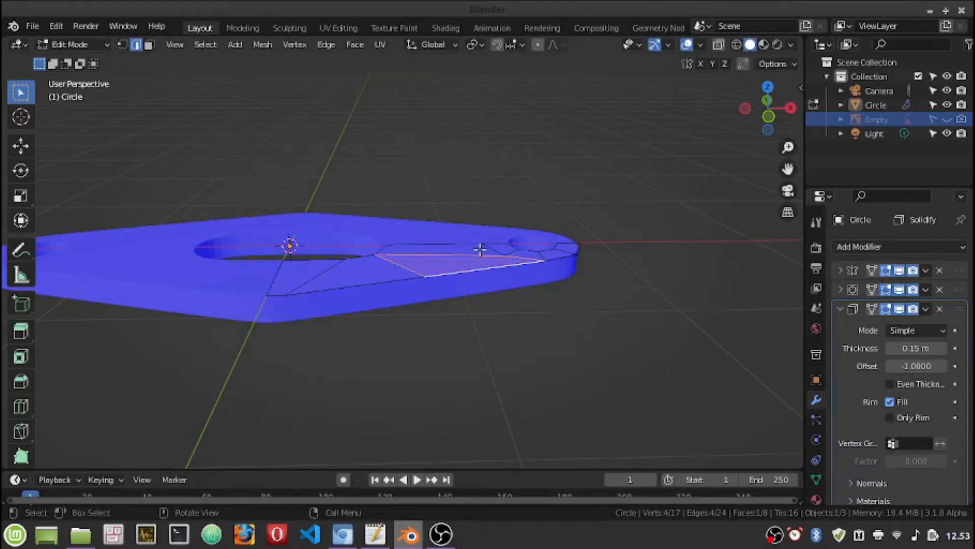
Step: Inspect the thickened plate from above and return to Object Mode
{"action": "middle_click_drag", "start_coordinate": [481, 248], "coordinate": [475, 307]}
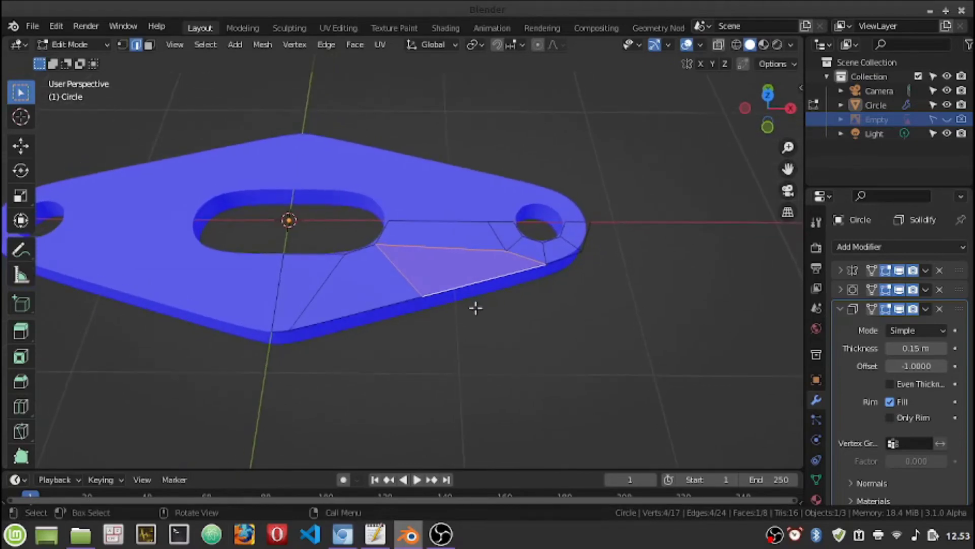
{"action": "left_click", "coordinate": [841, 309]}
{"action": "left_click", "coordinate": [841, 310]}
{"action": "key", "text": "Tab"}
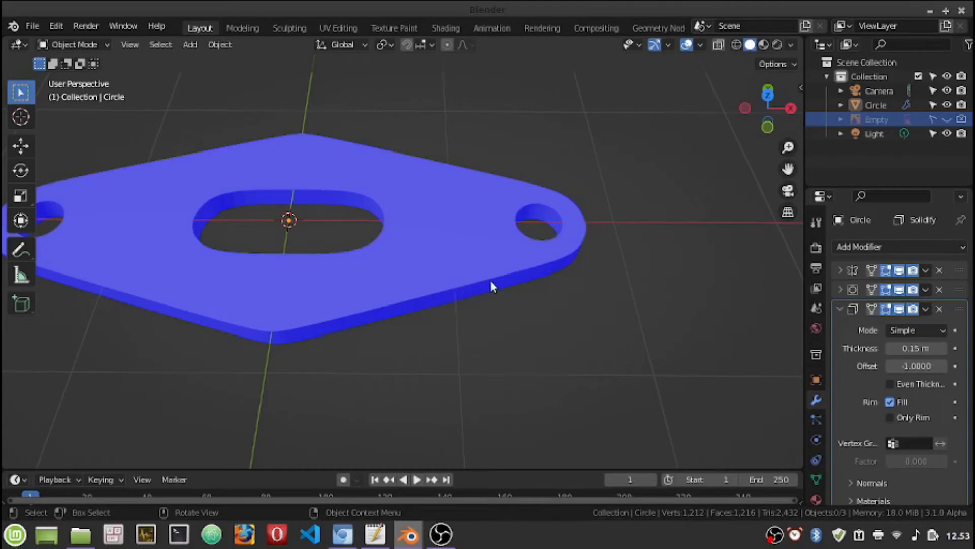
Step: Switch the plate to Object Mode and orbit to view the hole through it
{"action": "key", "text": "Tab"}
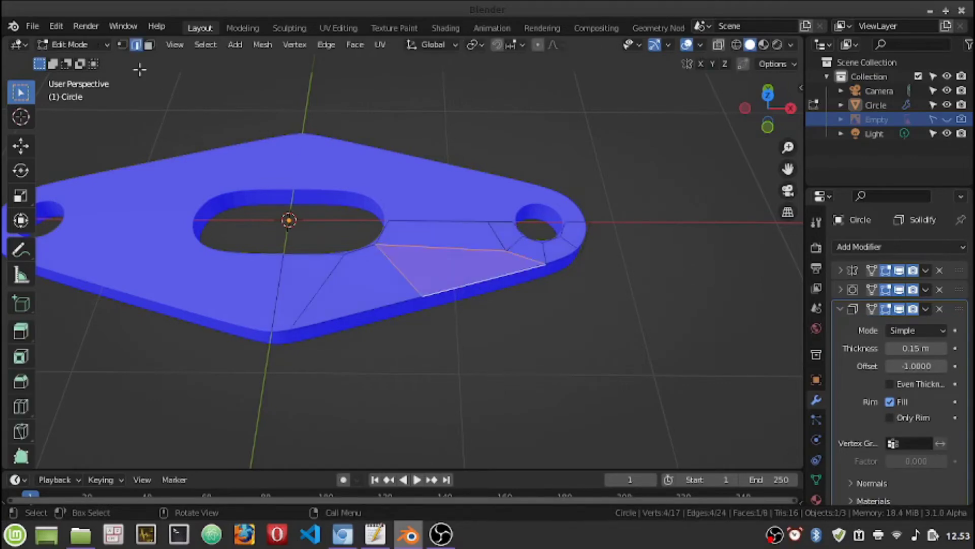
{"action": "left_click", "coordinate": [80, 45]}
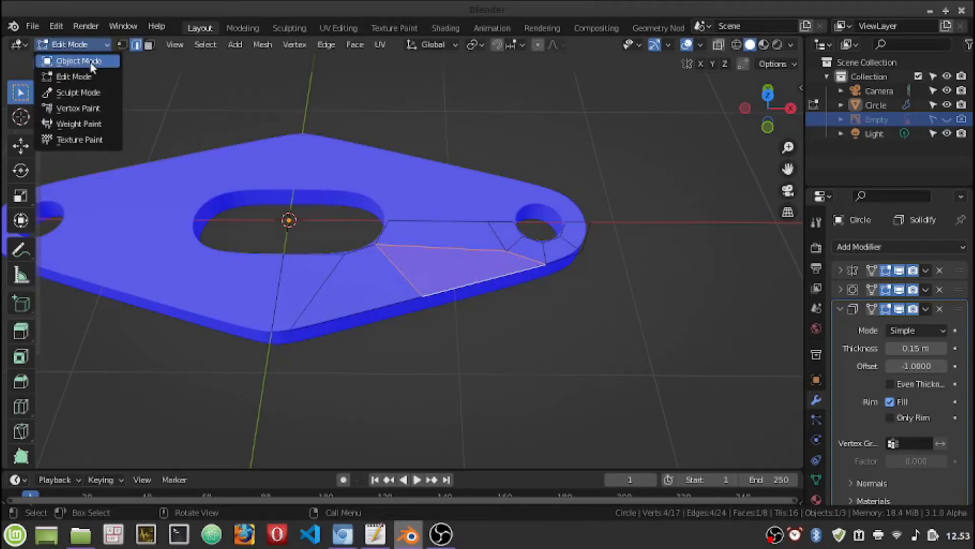
{"action": "left_click", "coordinate": [84, 62]}
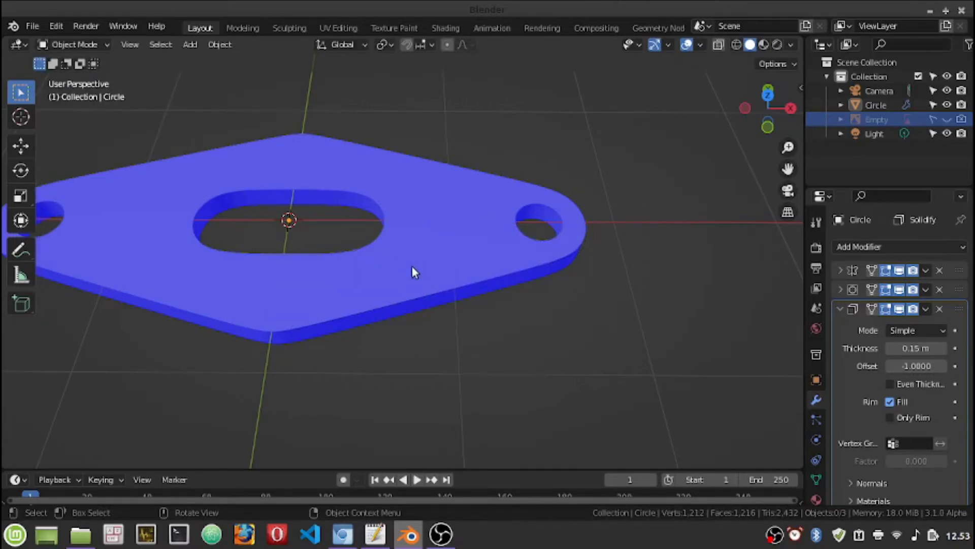
{"action": "middle_click_drag", "start_coordinate": [423, 288], "coordinate": [548, 290]}
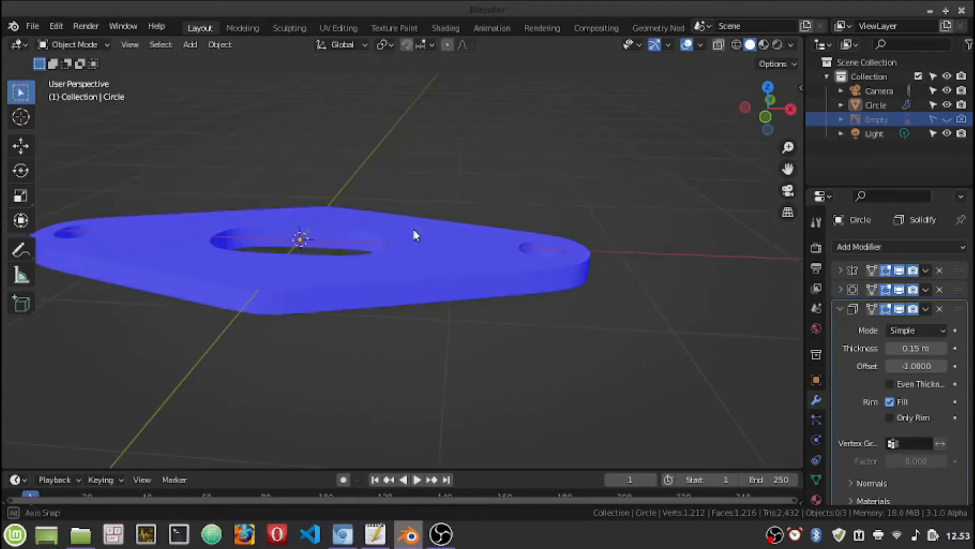
{"action": "scroll", "coordinate": [585, 274], "scroll_direction": "up", "scroll_amount": 3}
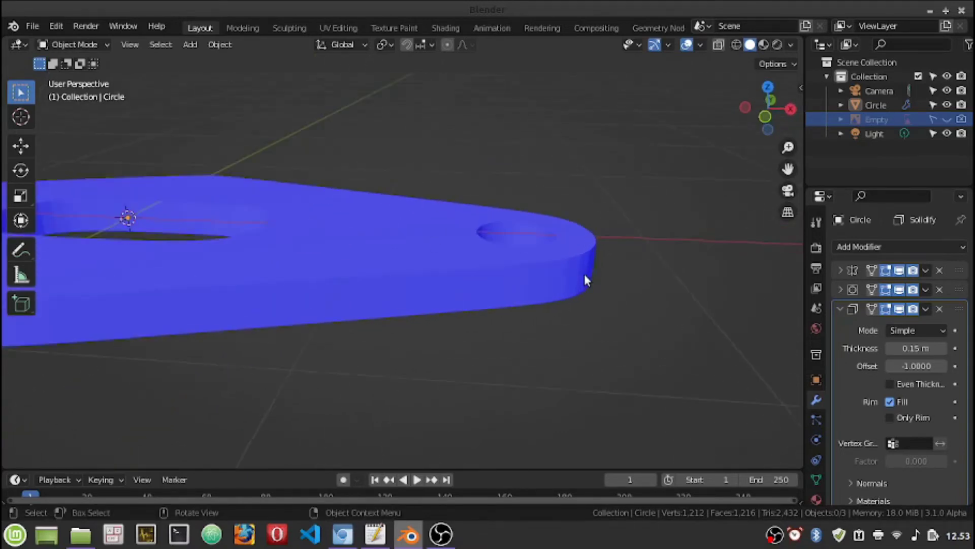
{"action": "scroll", "coordinate": [585, 274], "scroll_direction": "up", "scroll_amount": 3}
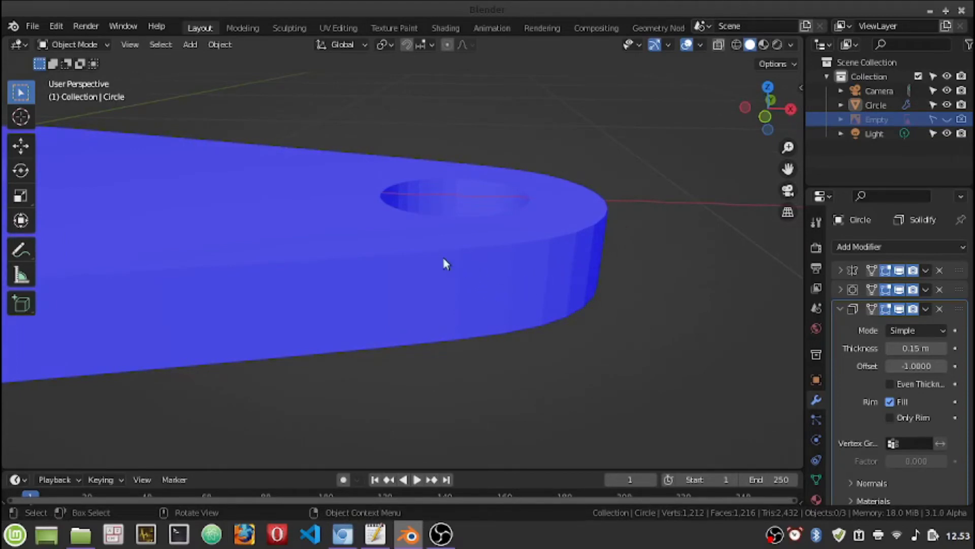
{"action": "mouse_move", "coordinate": [443, 259]}
{"action": "middle_mouse_down"}
{"action": "mouse_move", "coordinate": [396, 303]}
{"action": "mouse_move", "coordinate": [399, 286]}
{"action": "middle_mouse_up"}
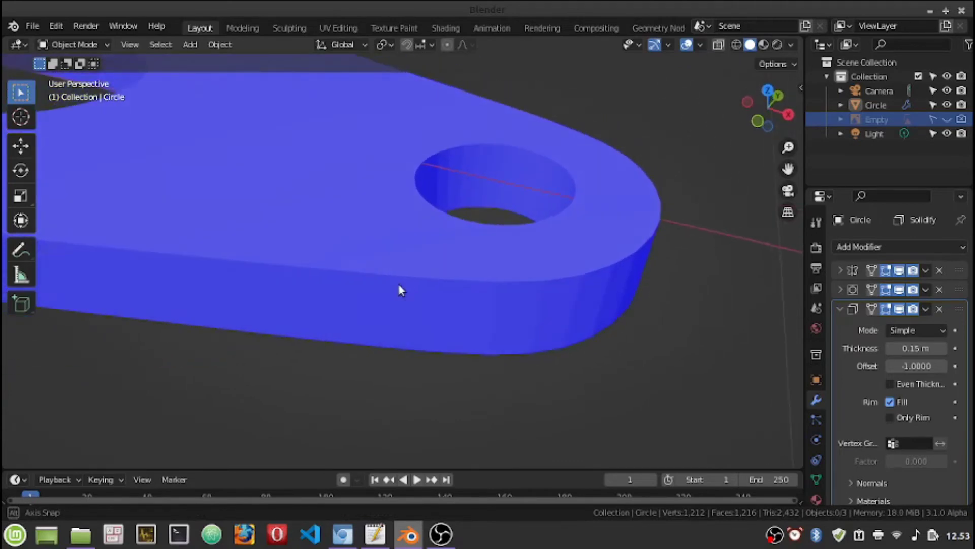
Step: Apply Shade Smooth to the plate from the object context menu
{"action": "right_click", "coordinate": [344, 222]}
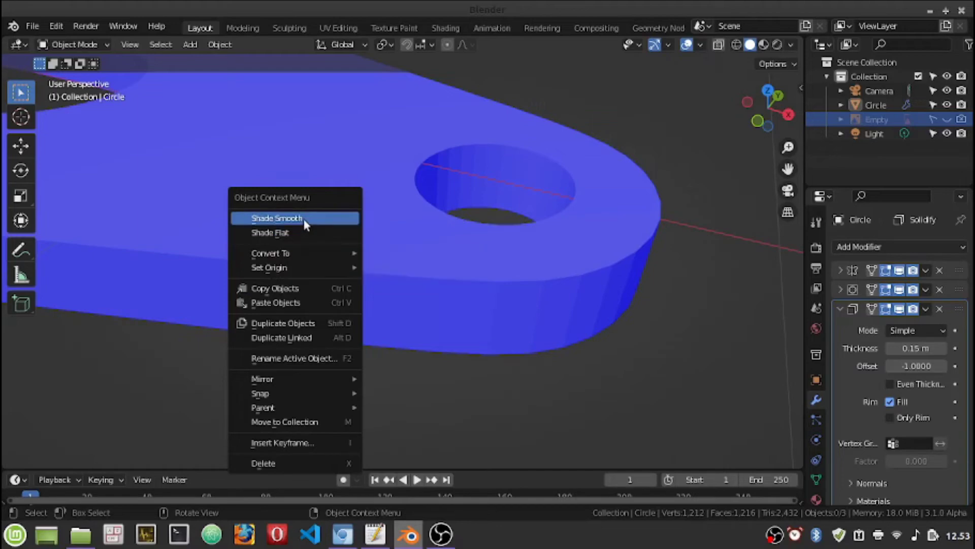
{"action": "left_click", "coordinate": [306, 219]}
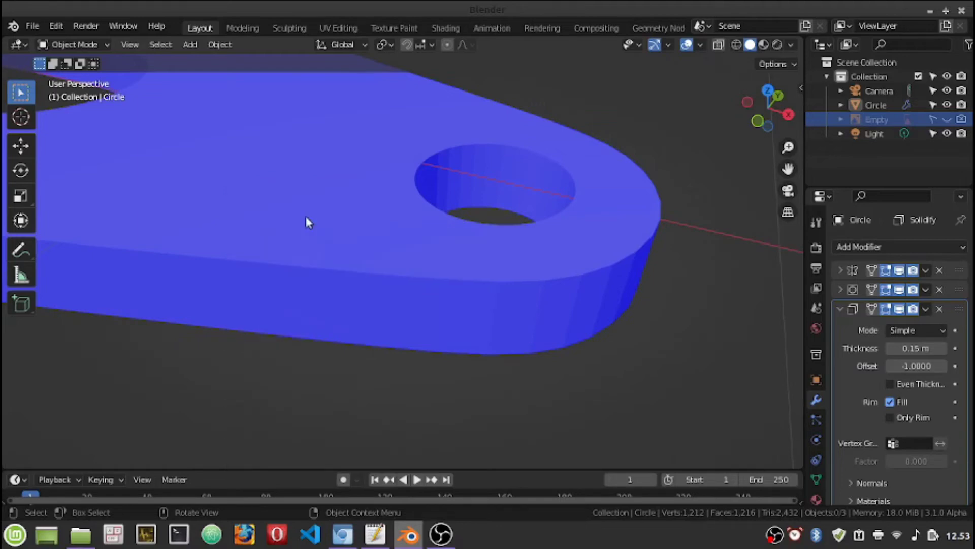
{"action": "scroll", "coordinate": [517, 274], "scroll_direction": "down", "scroll_amount": 2}
{"action": "scroll", "coordinate": [517, 273], "scroll_direction": "down", "scroll_amount": 2}
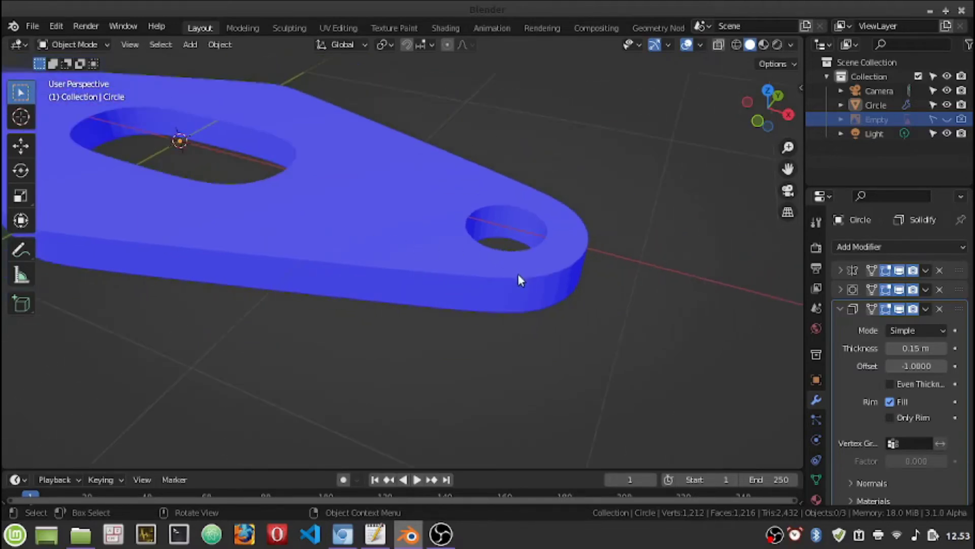
{"action": "scroll", "coordinate": [517, 273], "scroll_direction": "up", "scroll_amount": 3}
{"action": "right_click", "coordinate": [402, 257]}
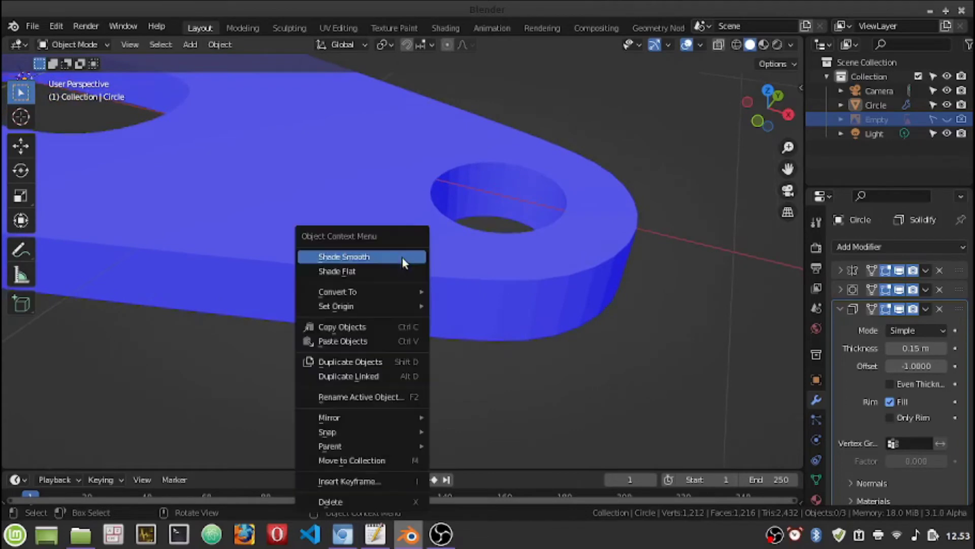
{"action": "left_click", "coordinate": [382, 258]}
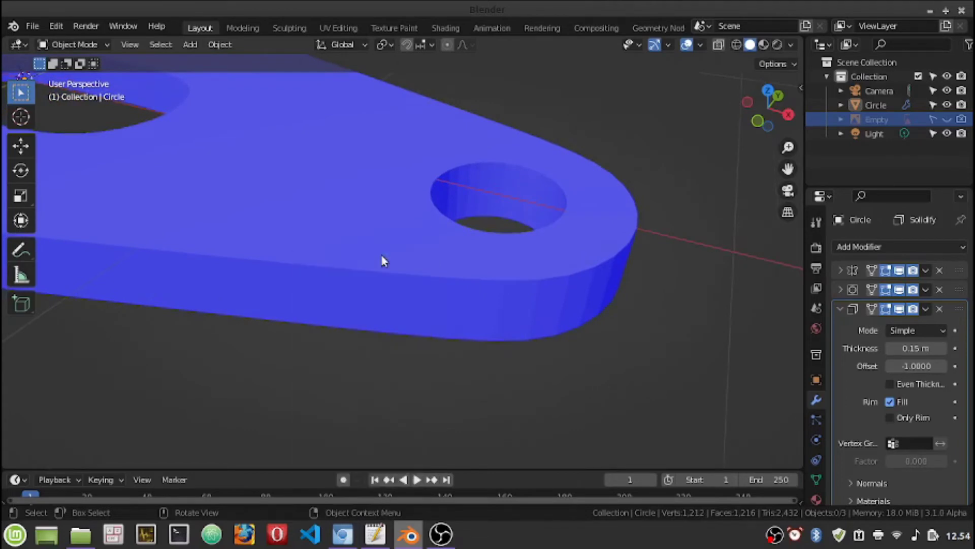
Step: Centre the end hole in a top-down view and enter Edit Mode
{"action": "middle_click_drag", "start_coordinate": [380, 264], "coordinate": [395, 304]}
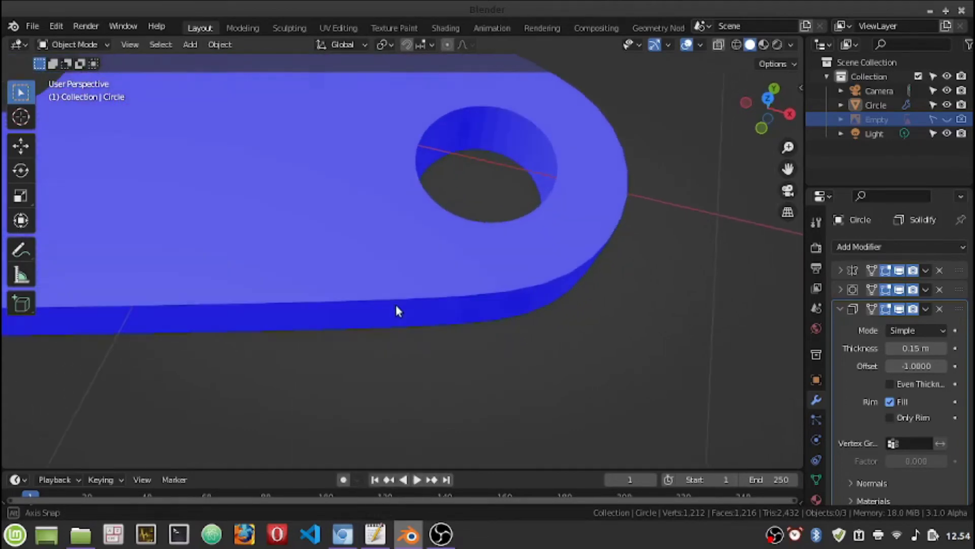
{"action": "scroll", "coordinate": [394, 301], "scroll_direction": "down", "scroll_amount": 2}
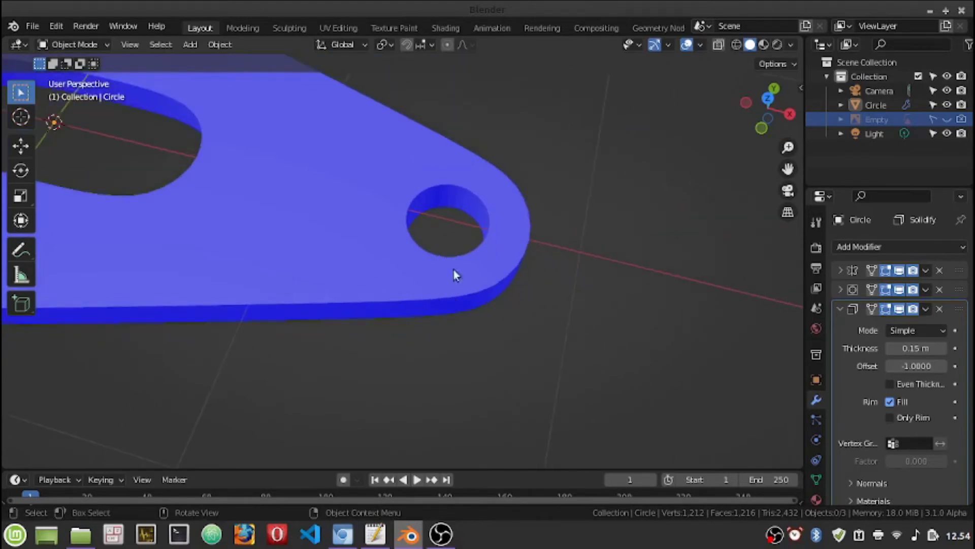
{"action": "left_click_drag", "start_coordinate": [788, 169], "coordinate": [635, 224]}
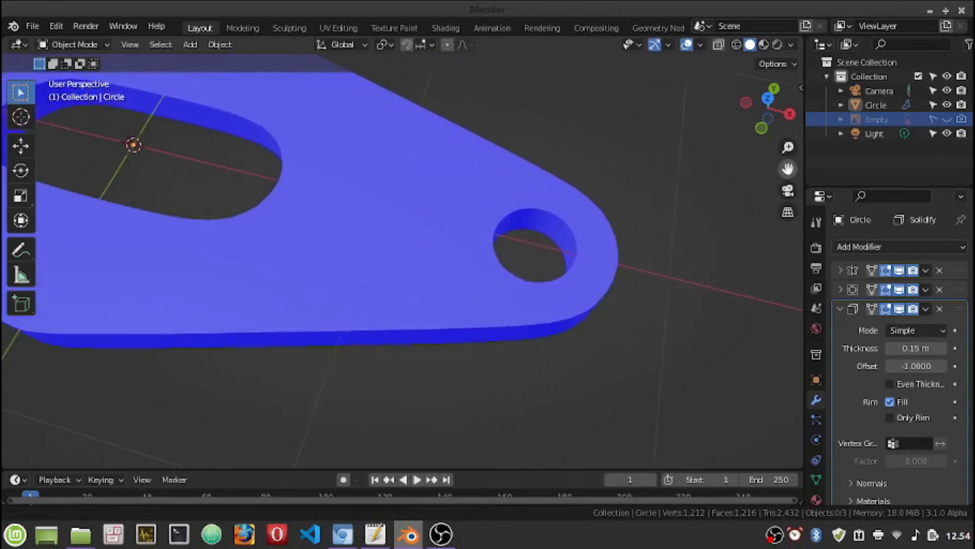
{"action": "key", "text": "Tab"}
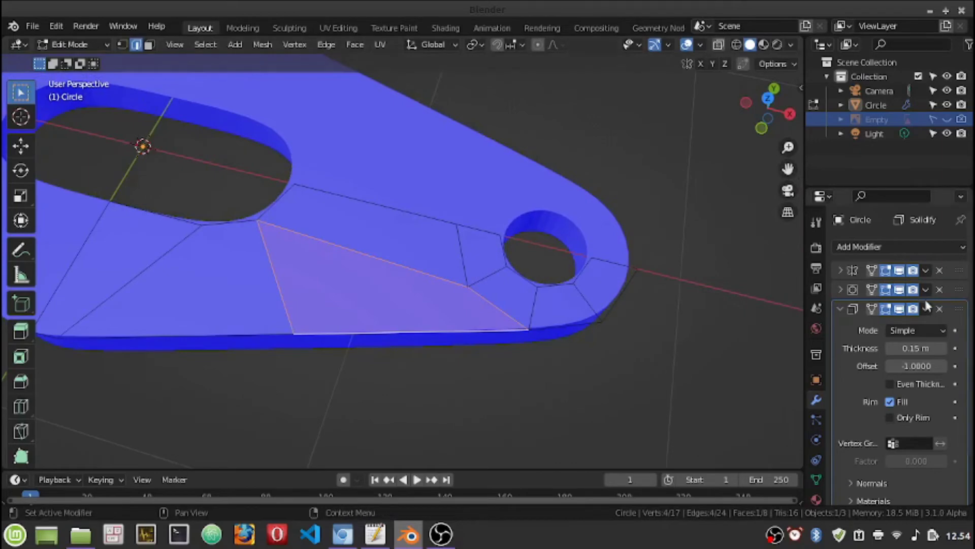
Step: Move the Solidify modifier above Subdivision Surface in the modifier stack
{"action": "left_click_drag", "start_coordinate": [959, 309], "coordinate": [964, 285]}
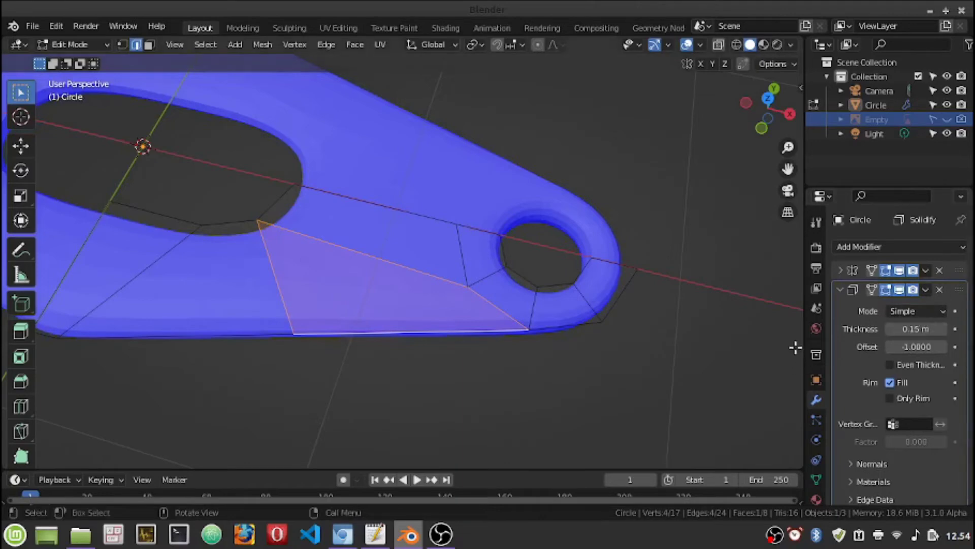
{"action": "left_click", "coordinate": [839, 289]}
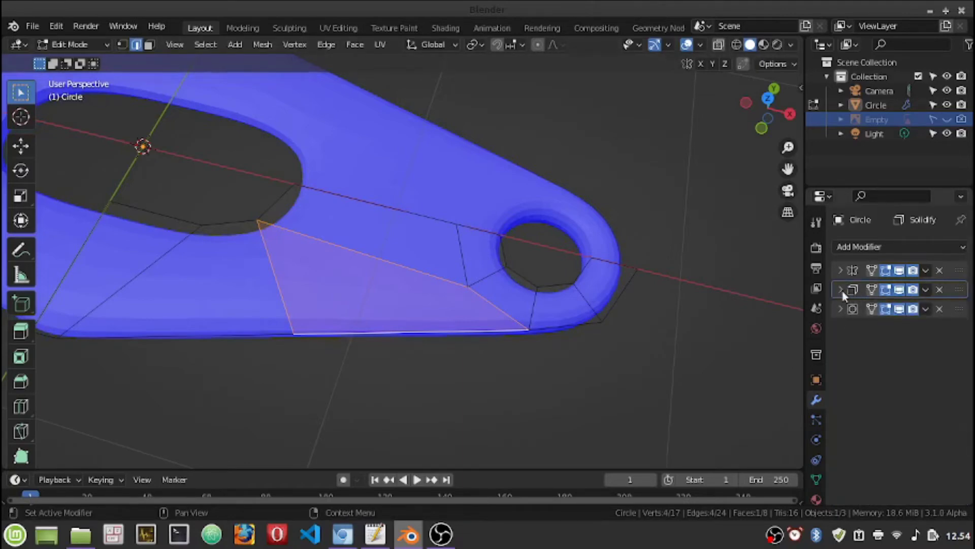
{"action": "left_click", "coordinate": [841, 308]}
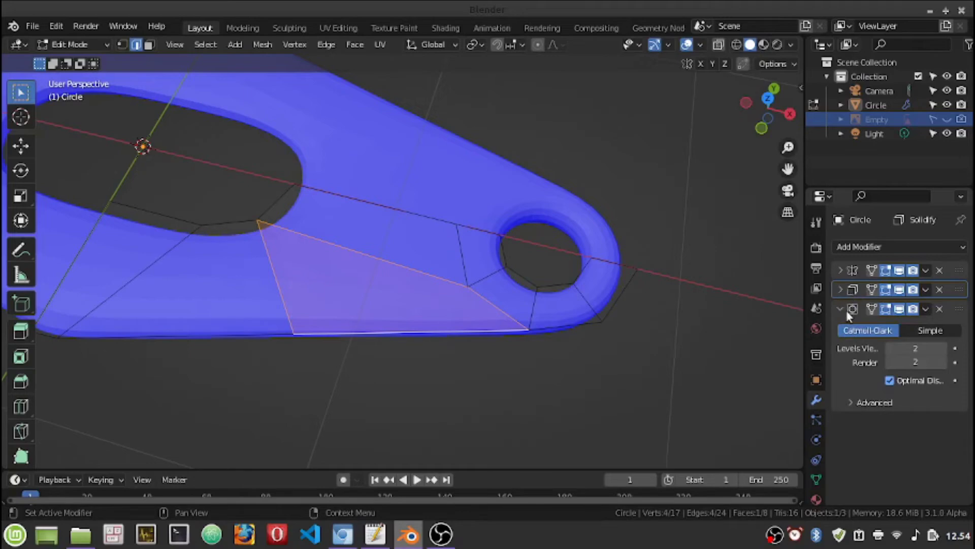
Step: Browse the Add Modifier list and select the long inner edge of the mesh
{"action": "left_click", "coordinate": [868, 245]}
{"action": "scroll", "coordinate": [737, 412], "scroll_direction": "down", "scroll_amount": 1}
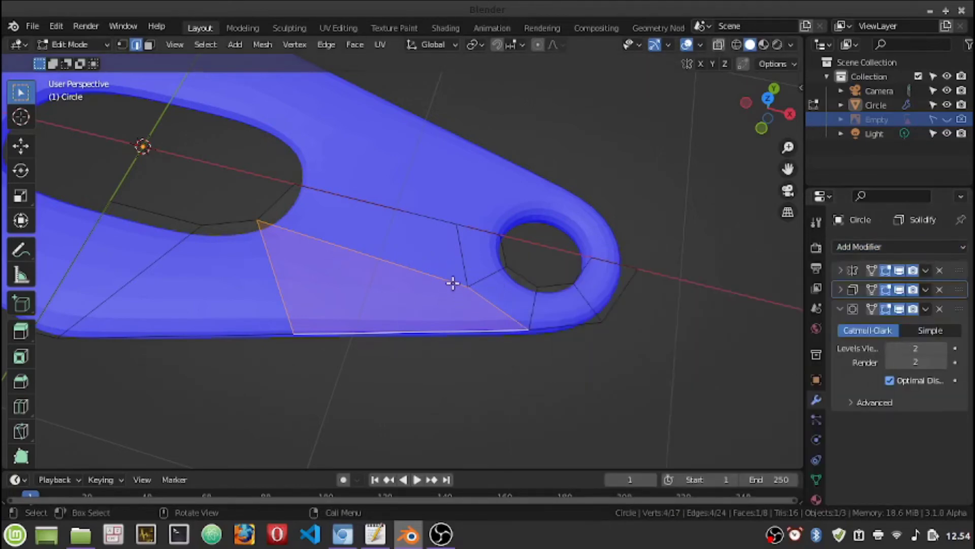
{"action": "left_click", "coordinate": [438, 261]}
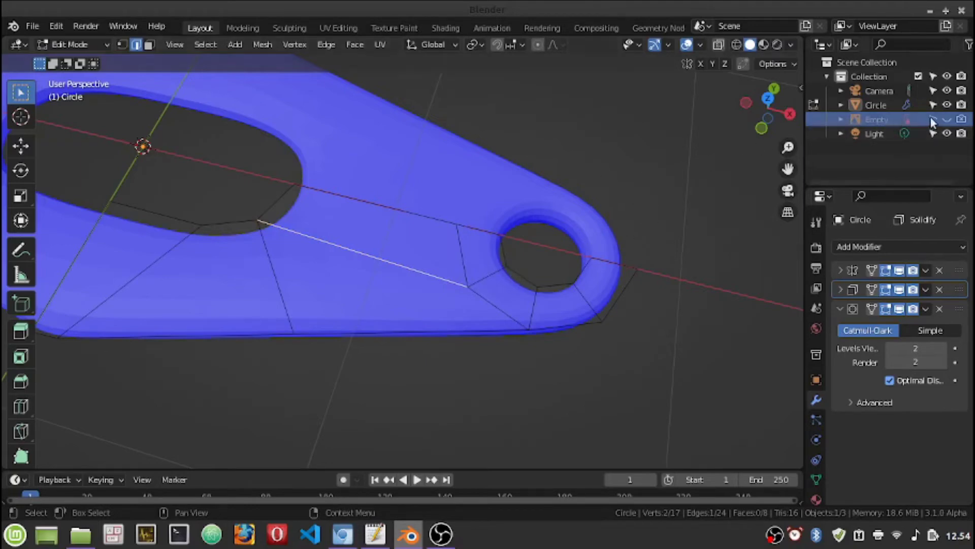
Step: Keep the reference drawing hidden, select a hole-rim edge, and switch to Top orthographic view
{"action": "left_click", "coordinate": [948, 120]}
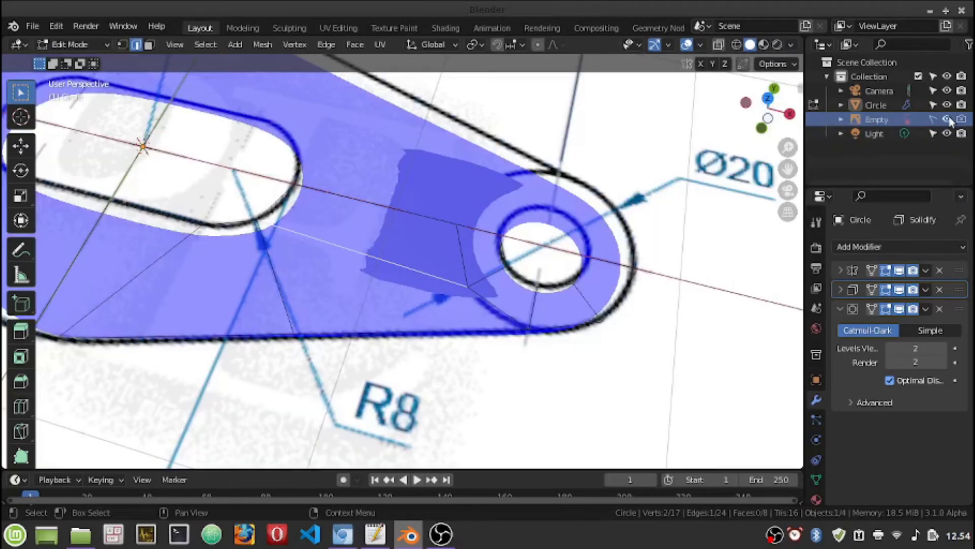
{"action": "left_click", "coordinate": [948, 120]}
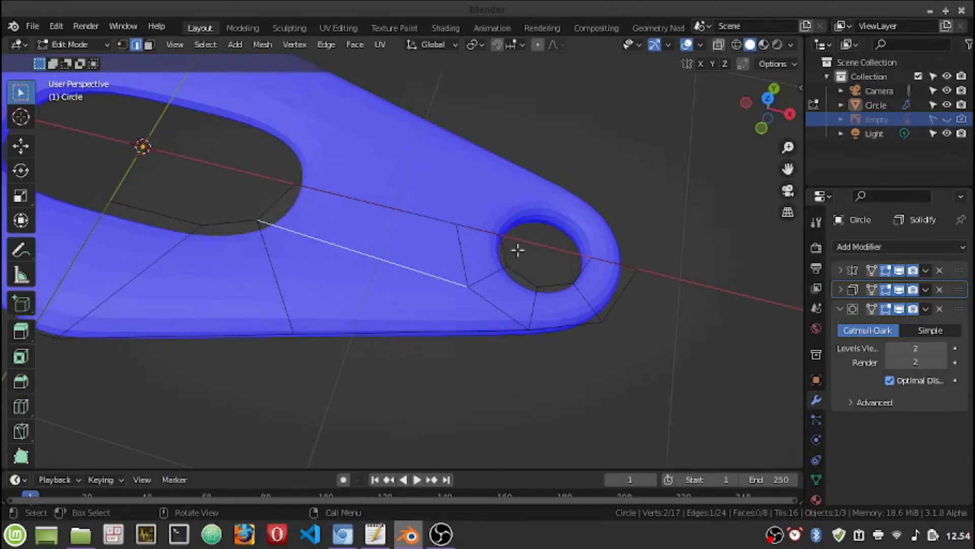
{"action": "left_click", "coordinate": [517, 291]}
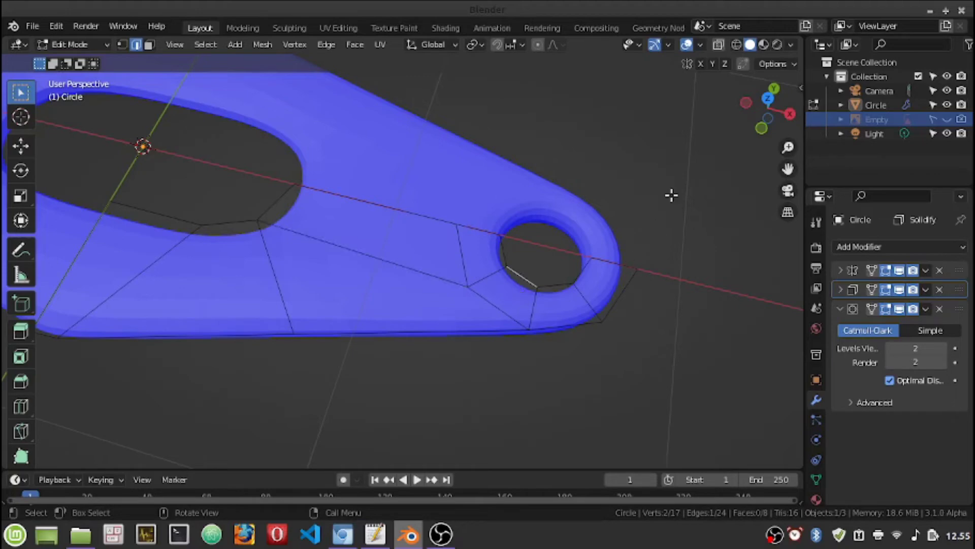
{"action": "left_click", "coordinate": [769, 100]}
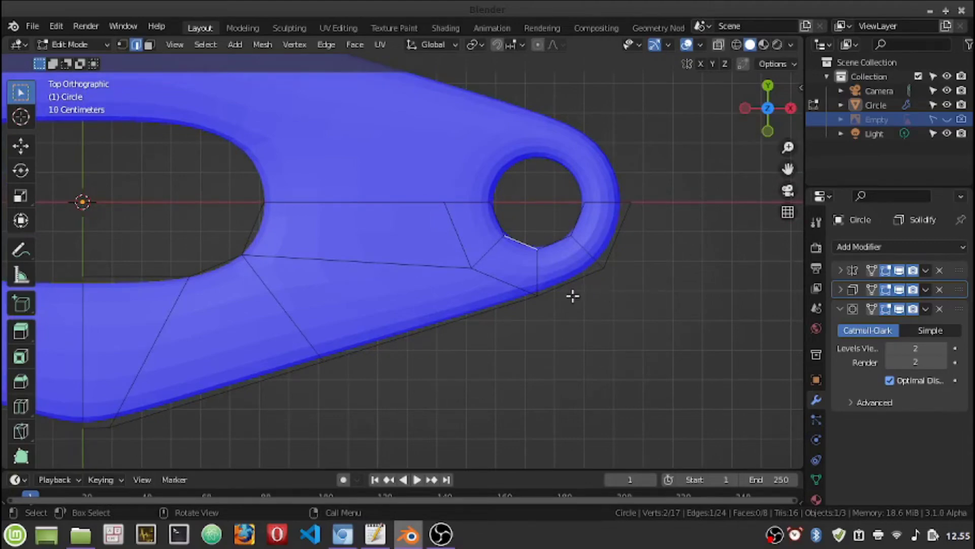
Step: Set the Subdivision Surface levels to 3 for both viewport and render
{"action": "left_click", "coordinate": [943, 349]}
{"action": "left_click", "coordinate": [944, 349]}
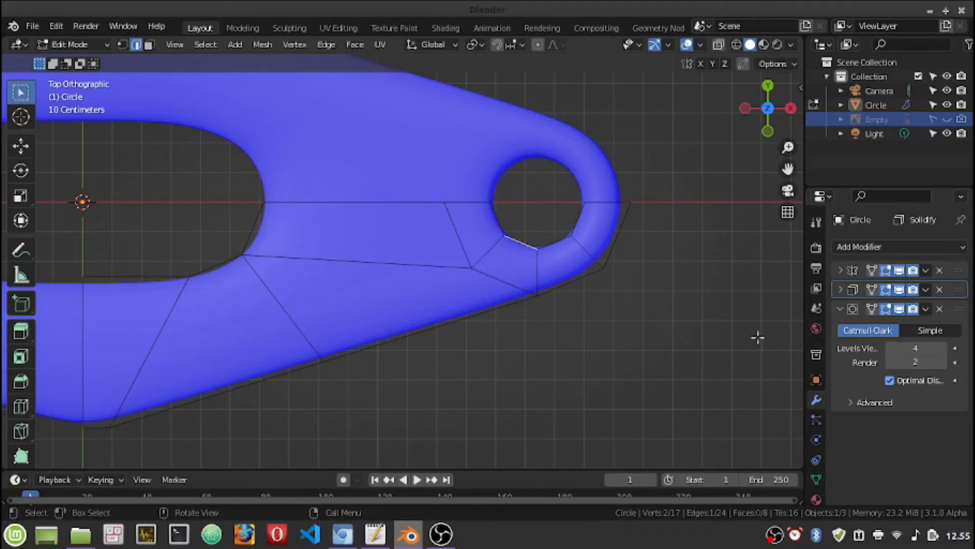
{"action": "mouse_move", "coordinate": [915, 348]}
{"action": "left_click", "coordinate": [890, 350]}
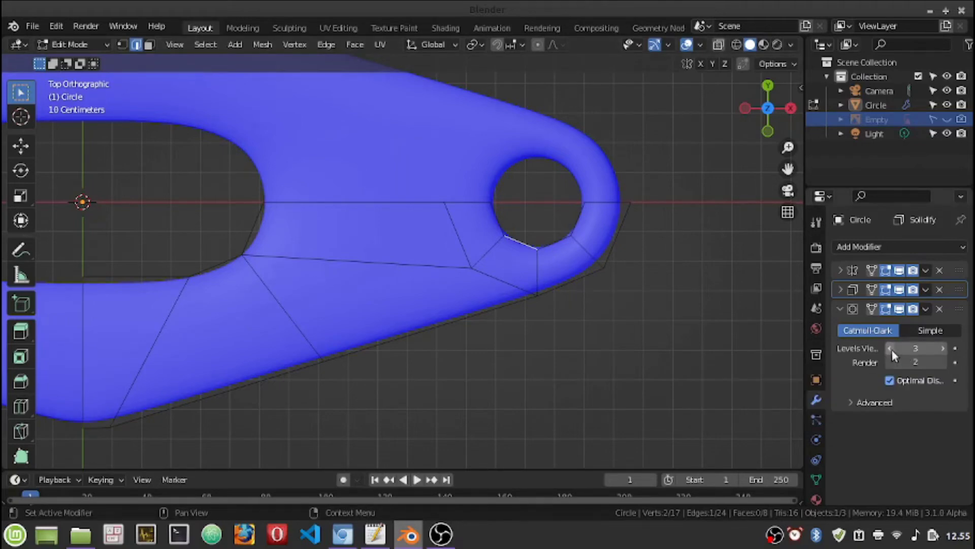
{"action": "left_click", "coordinate": [890, 349]}
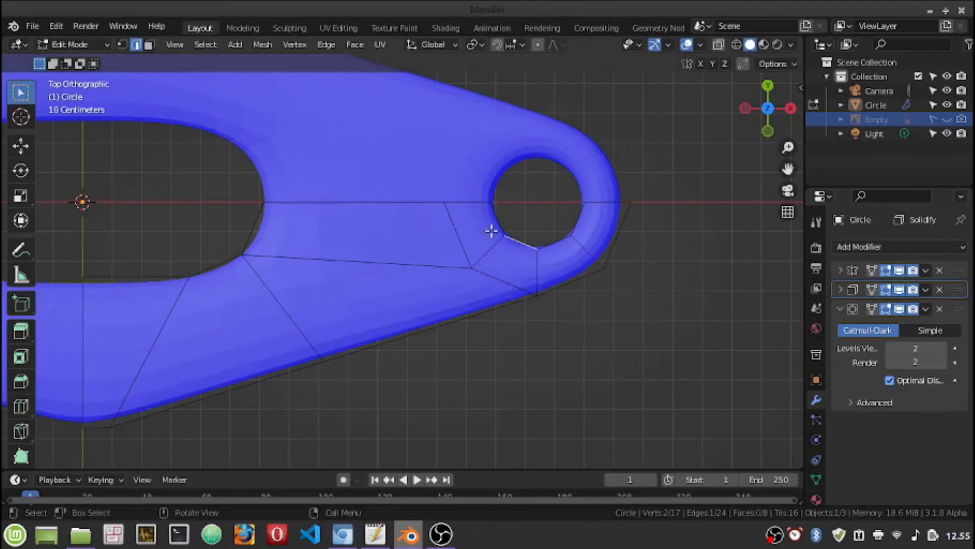
{"action": "left_click", "coordinate": [943, 349]}
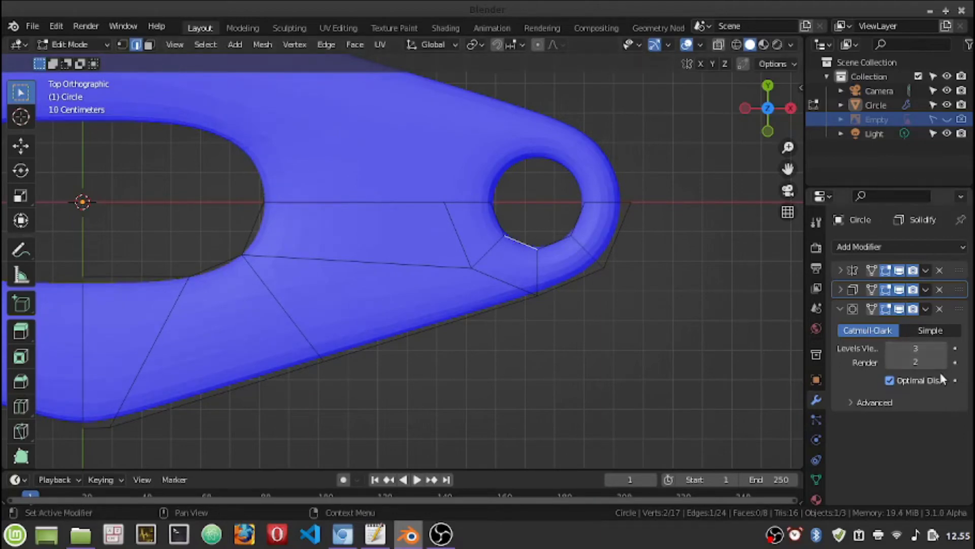
{"action": "left_click", "coordinate": [943, 361]}
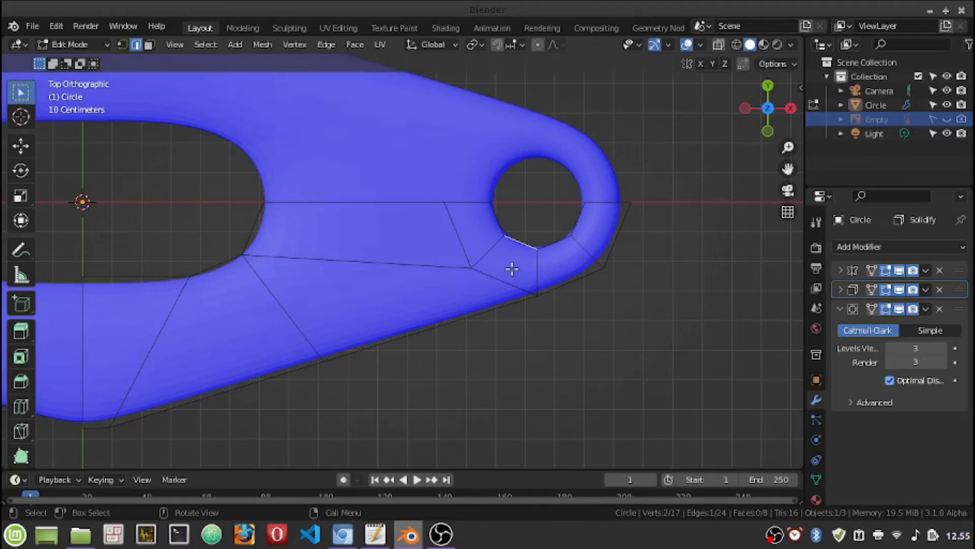
{"action": "key", "text": "shift"}
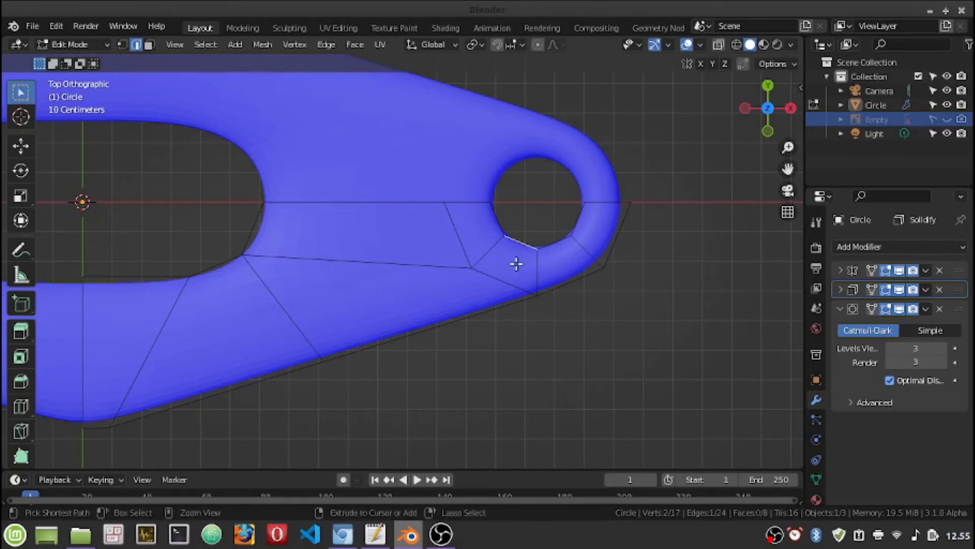
Step: Add one centred loop cut around the right-end hole and start bevelling it
{"action": "key", "text": "ctrl+r"}
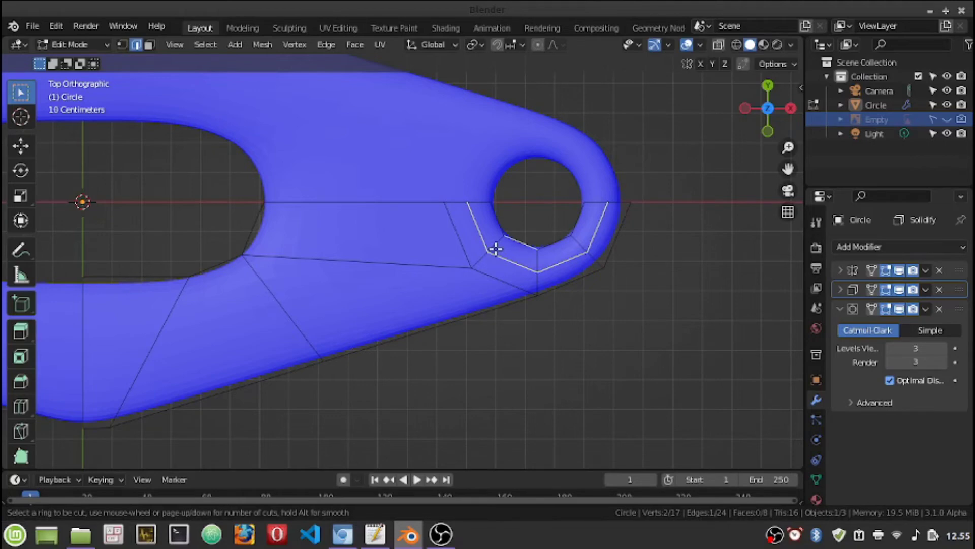
{"action": "scroll", "coordinate": [495, 249], "scroll_direction": "up", "scroll_amount": 1}
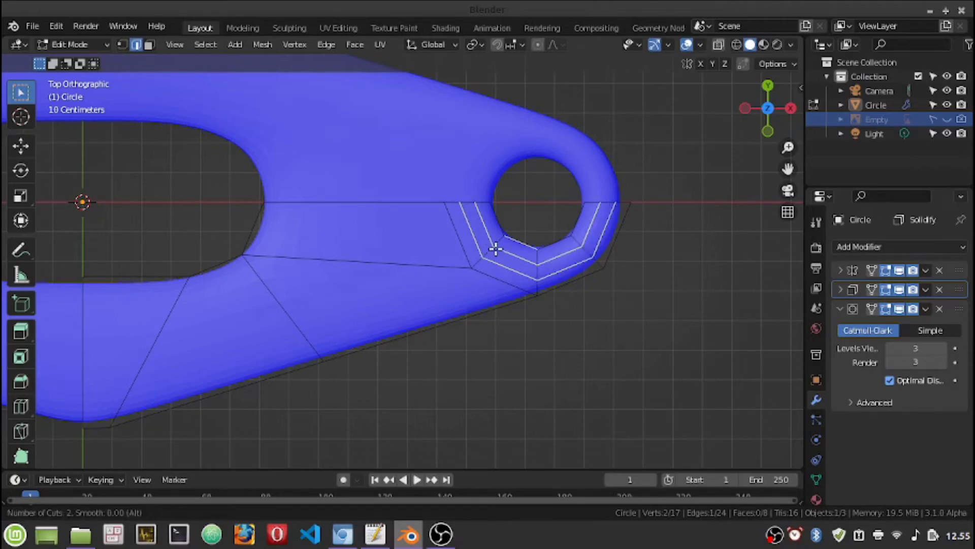
{"action": "scroll", "coordinate": [495, 248], "scroll_direction": "up", "scroll_amount": 1}
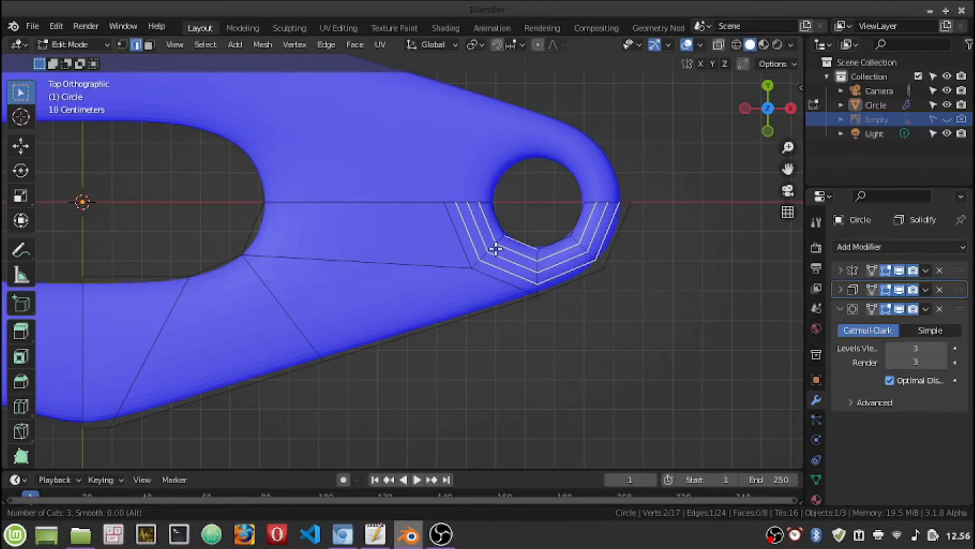
{"action": "scroll", "coordinate": [496, 248], "scroll_direction": "down", "scroll_amount": 1}
{"action": "scroll", "coordinate": [495, 248], "scroll_direction": "down", "scroll_amount": 1}
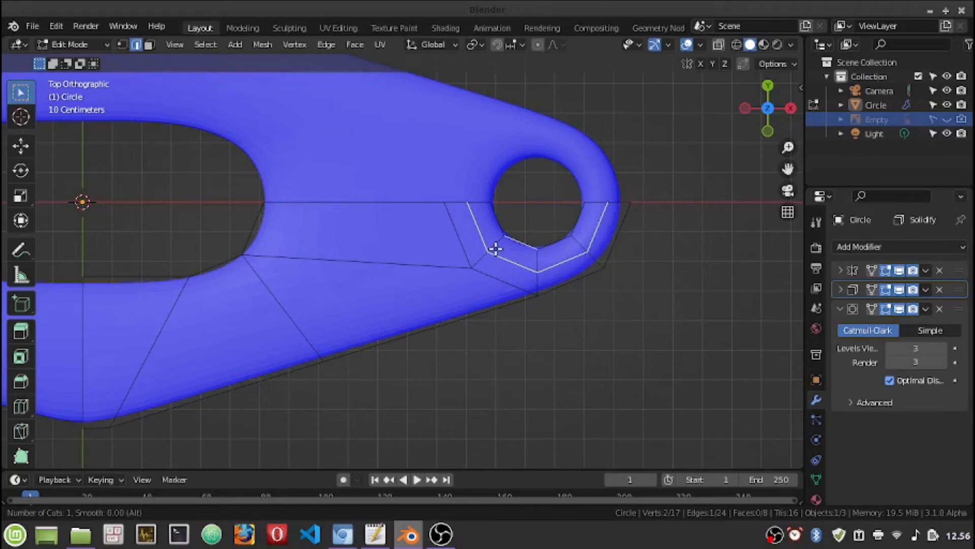
{"action": "left_click", "coordinate": [496, 249]}
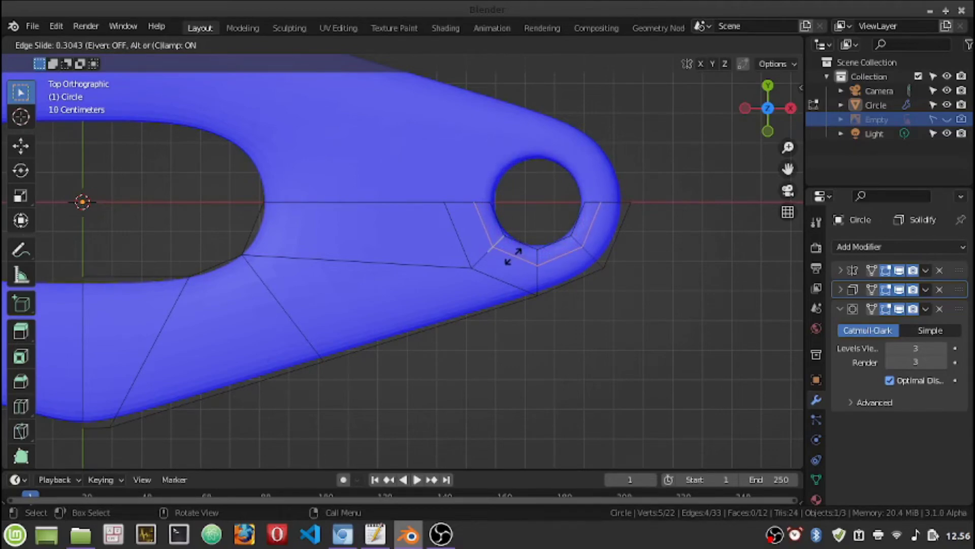
{"action": "left_click", "coordinate": [506, 261]}
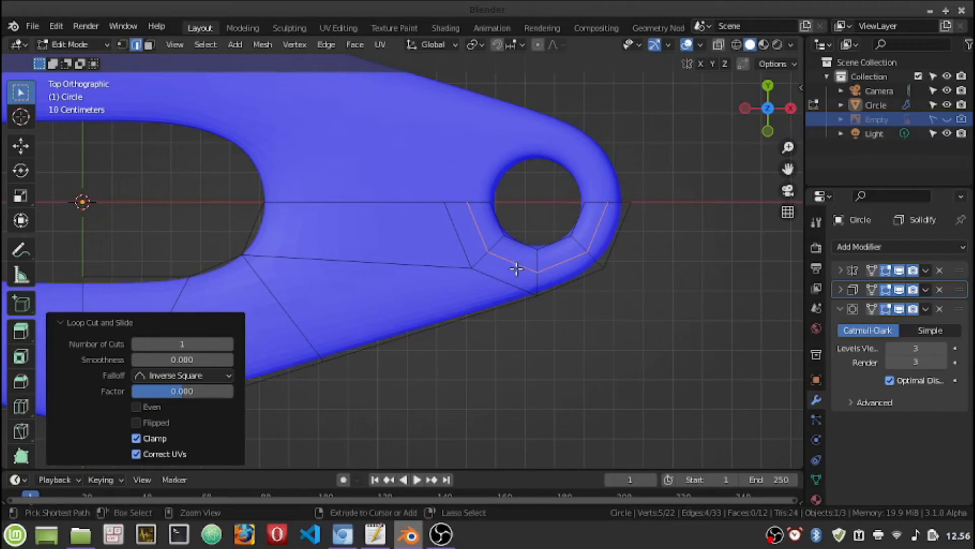
{"action": "key", "text": "ctrl+b"}
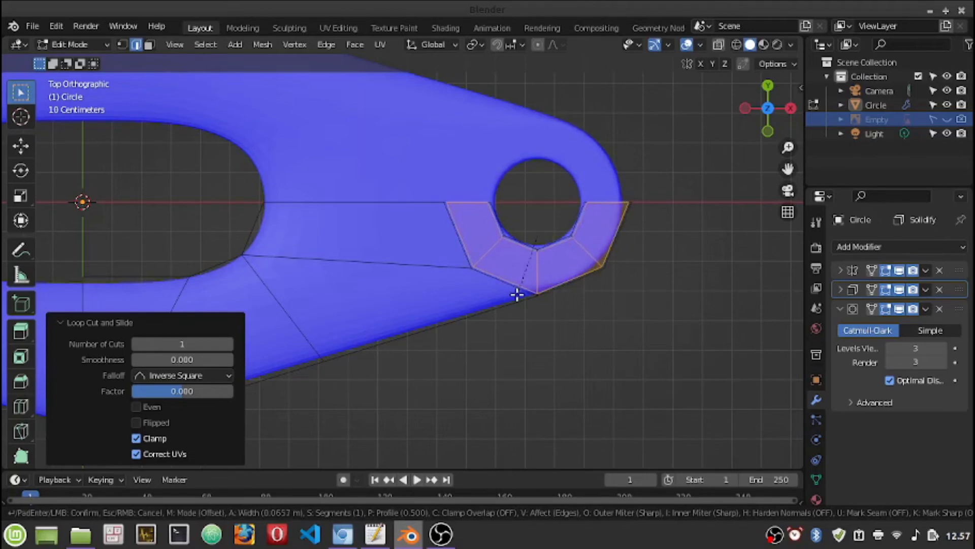
Step: Confirm the right-end hole bevel at about 0.0657 m, then zoom in to inspect its face band
{"action": "left_click", "coordinate": [516, 294]}
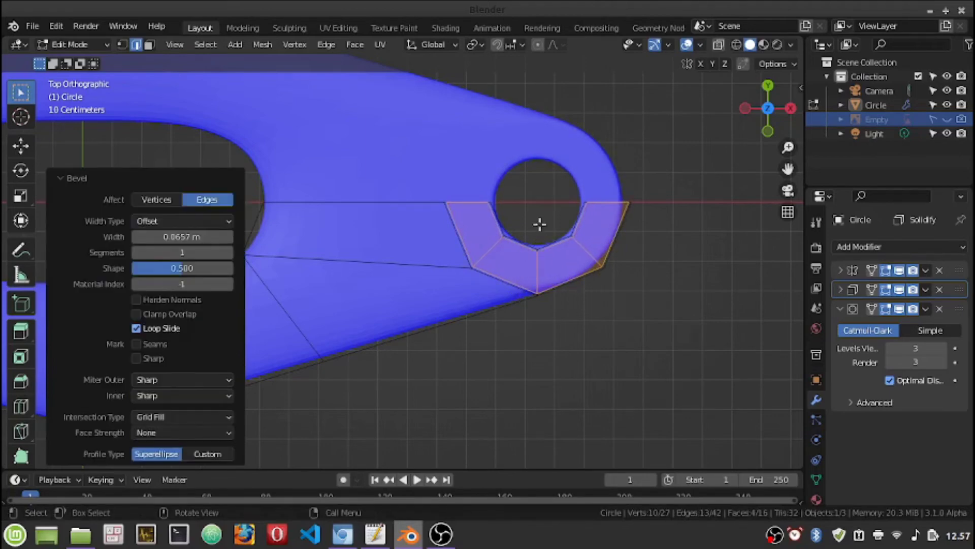
{"action": "scroll", "coordinate": [543, 210], "scroll_direction": "up", "scroll_amount": 1}
{"action": "scroll", "coordinate": [544, 210], "scroll_direction": "up", "scroll_amount": 1}
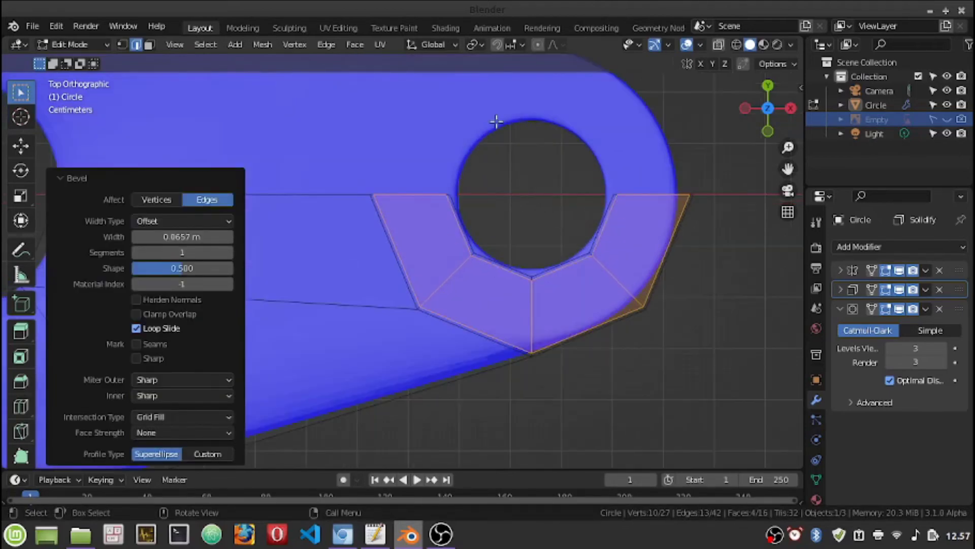
{"action": "scroll", "coordinate": [523, 331], "scroll_direction": "down", "scroll_amount": 2}
{"action": "scroll", "coordinate": [526, 320], "scroll_direction": "down", "scroll_amount": 1}
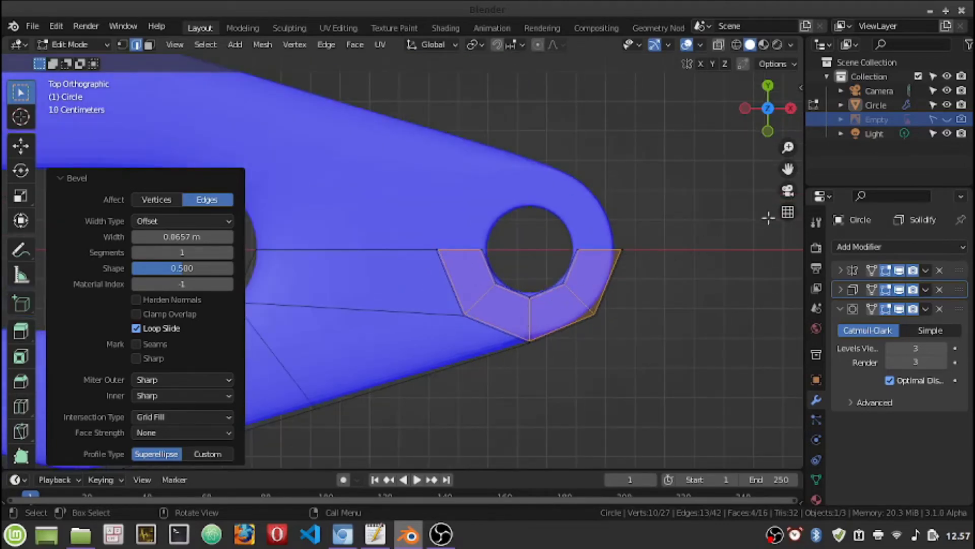
{"action": "mouse_move", "coordinate": [789, 169]}
{"action": "left_mouse_down"}
{"action": "mouse_move", "coordinate": [917, 141]}
{"action": "mouse_move", "coordinate": [937, 125]}
{"action": "left_mouse_up"}
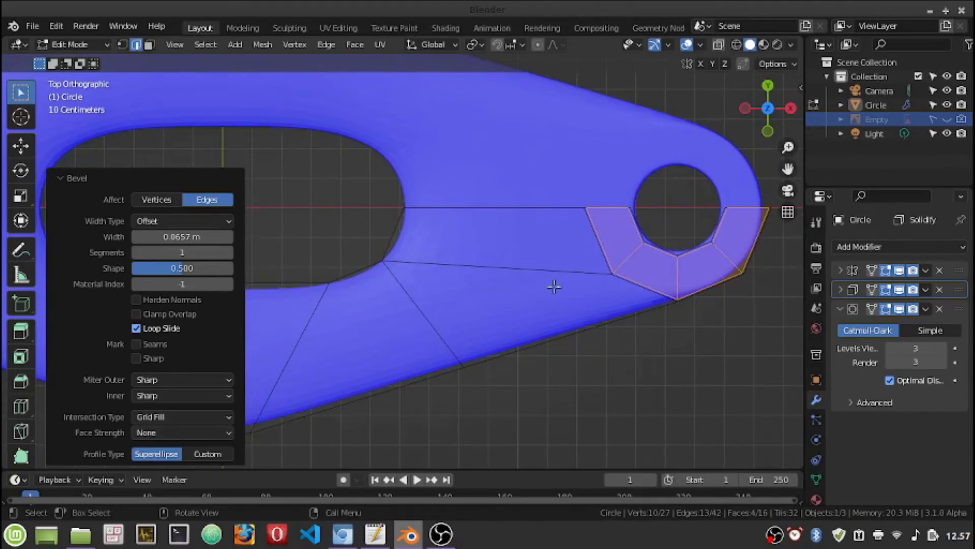
{"action": "scroll", "coordinate": [604, 239], "scroll_direction": "up", "scroll_amount": 3}
{"action": "scroll", "coordinate": [603, 236], "scroll_direction": "up", "scroll_amount": 2}
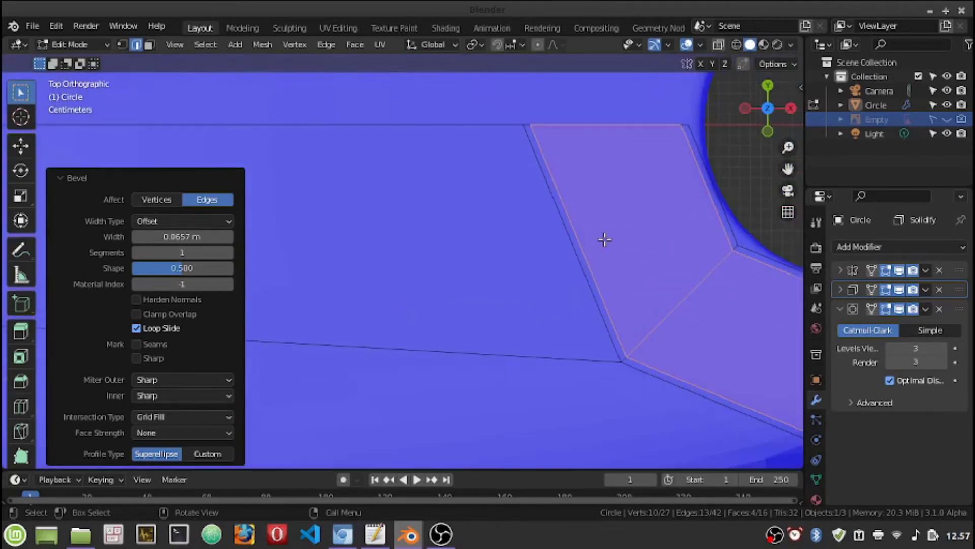
Step: Dissolve the two doubled bevel edges below the right-end hole with Dissolve Edges
{"action": "left_click", "coordinate": [587, 252]}
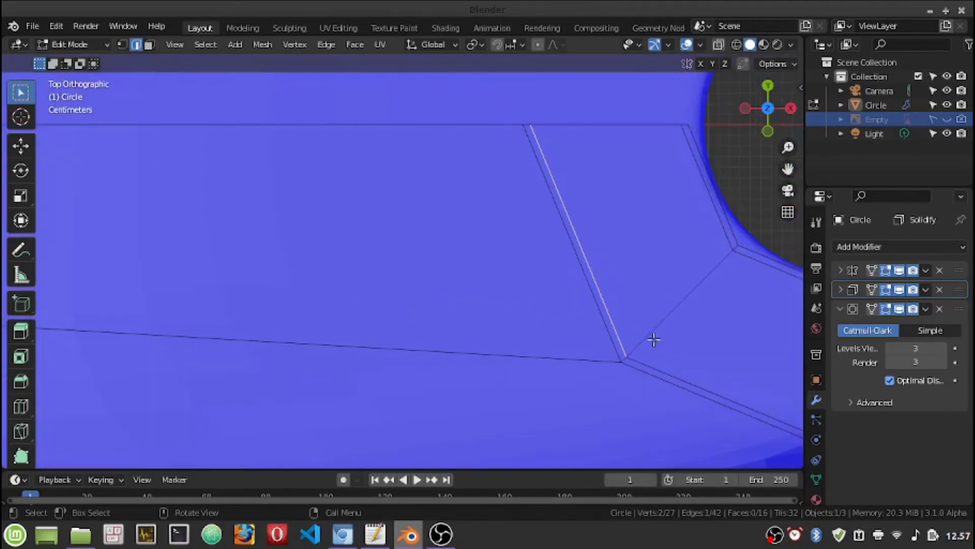
{"action": "left_click", "coordinate": [674, 370], "text": "shift"}
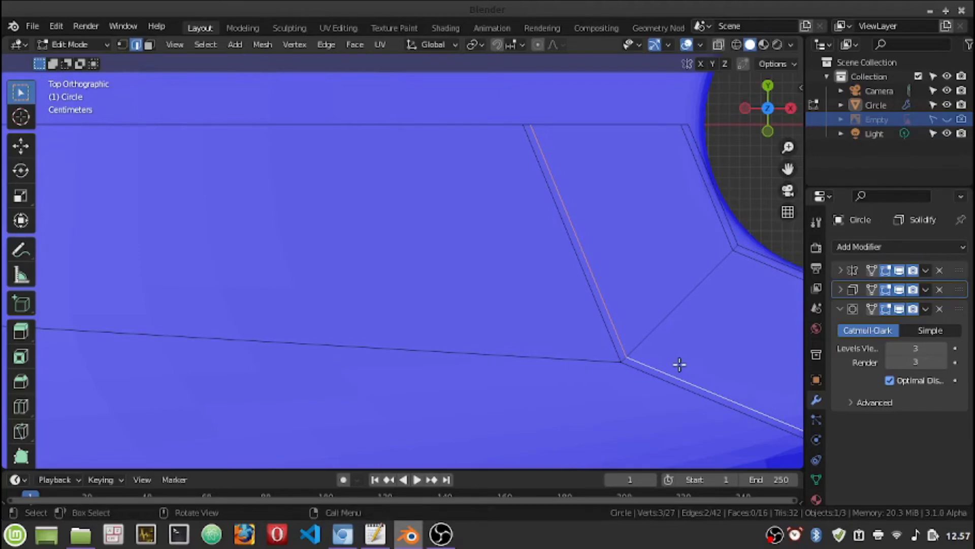
{"action": "key", "text": "x"}
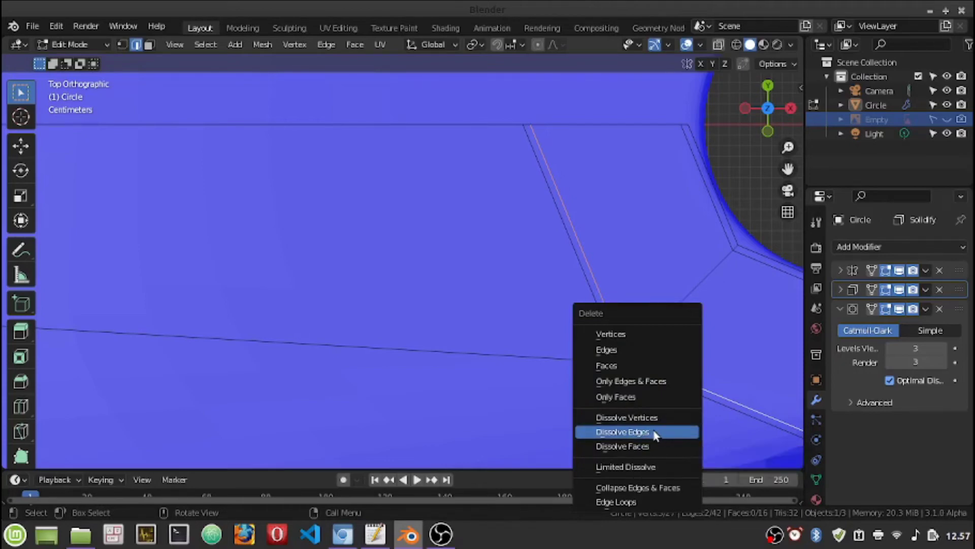
{"action": "left_click", "coordinate": [654, 433]}
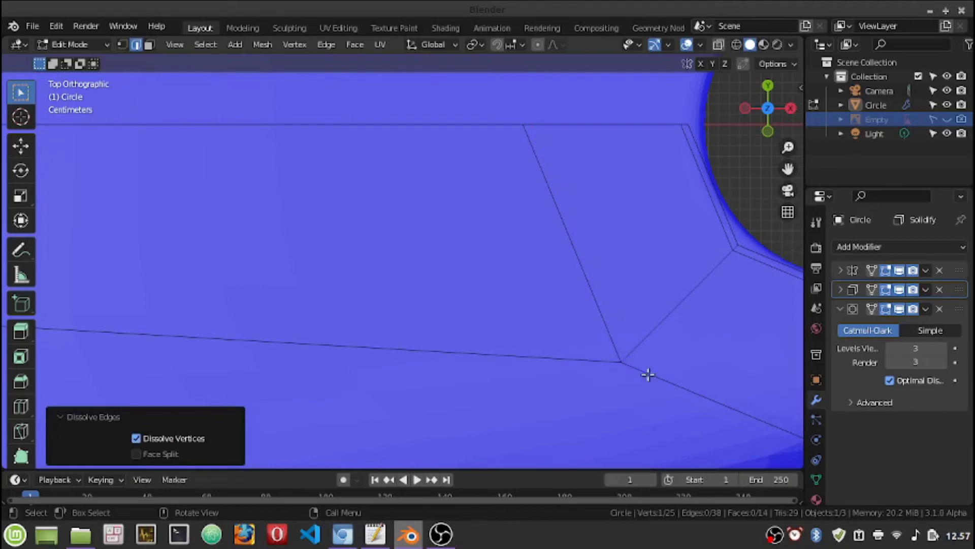
{"action": "scroll", "coordinate": [518, 355], "scroll_direction": "down", "scroll_amount": 1}
{"action": "scroll", "coordinate": [401, 322], "scroll_direction": "down", "scroll_amount": 2}
{"action": "scroll", "coordinate": [432, 333], "scroll_direction": "down", "scroll_amount": 2}
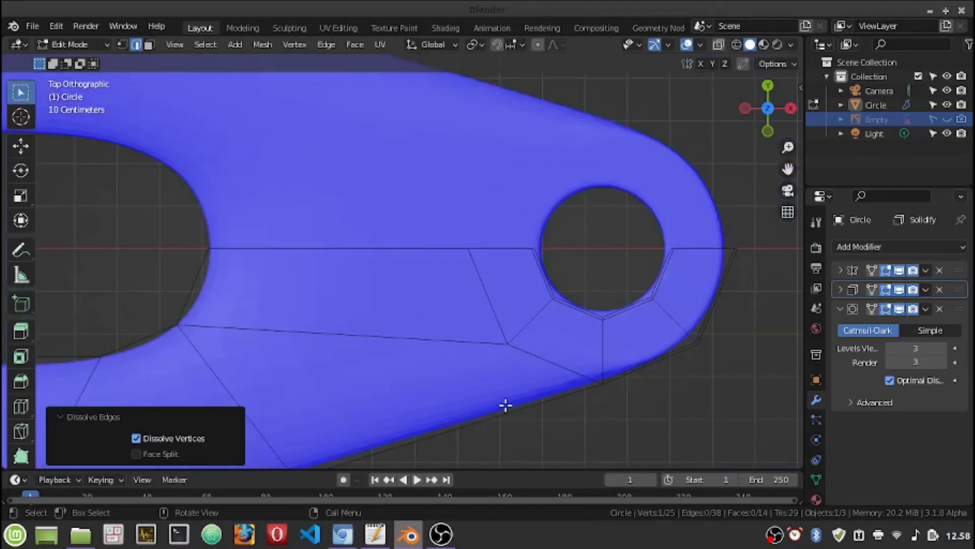
{"action": "scroll", "coordinate": [588, 378], "scroll_direction": "up", "scroll_amount": 1}
{"action": "scroll", "coordinate": [588, 377], "scroll_direction": "up", "scroll_amount": 5}
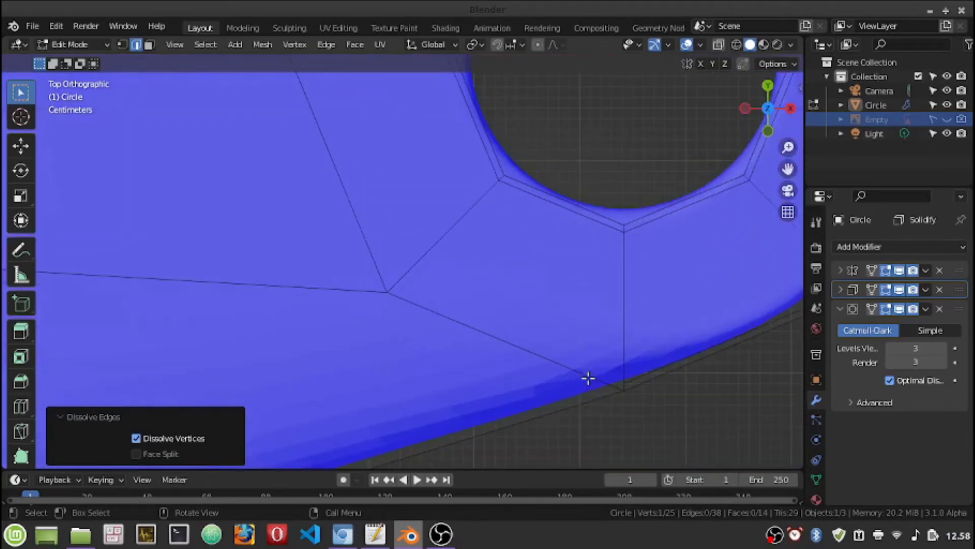
{"action": "scroll", "coordinate": [588, 378], "scroll_direction": "up", "scroll_amount": 1}
{"action": "left_click", "coordinate": [653, 387]}
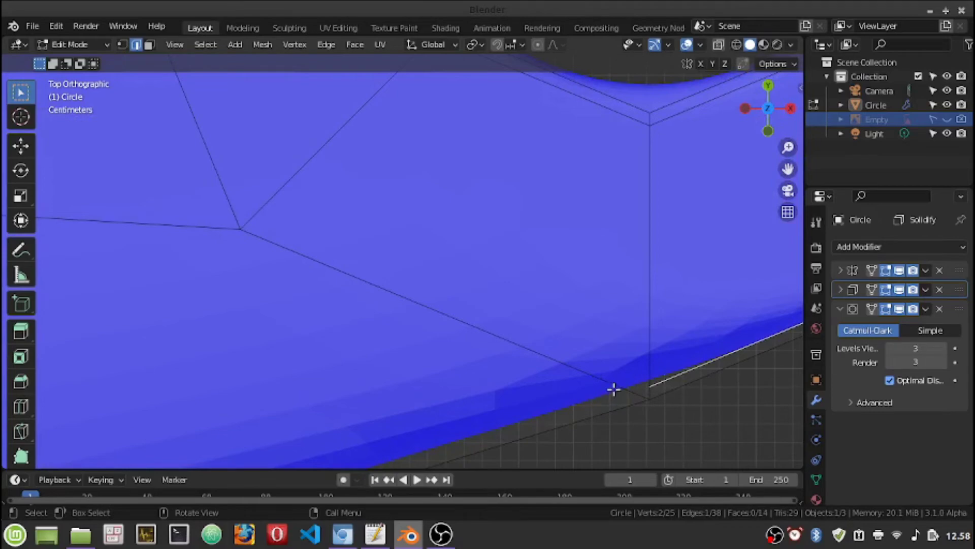
{"action": "left_click", "coordinate": [123, 46]}
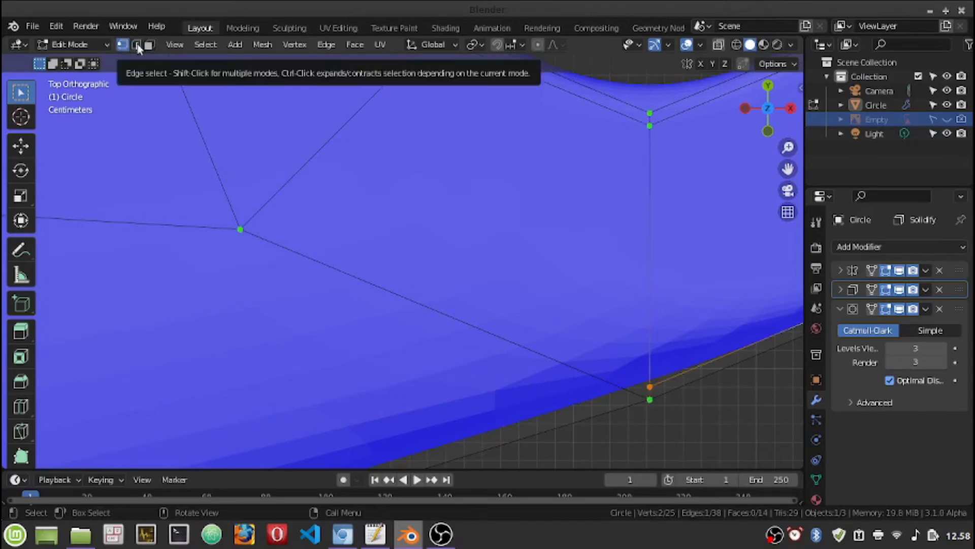
{"action": "left_click", "coordinate": [137, 45]}
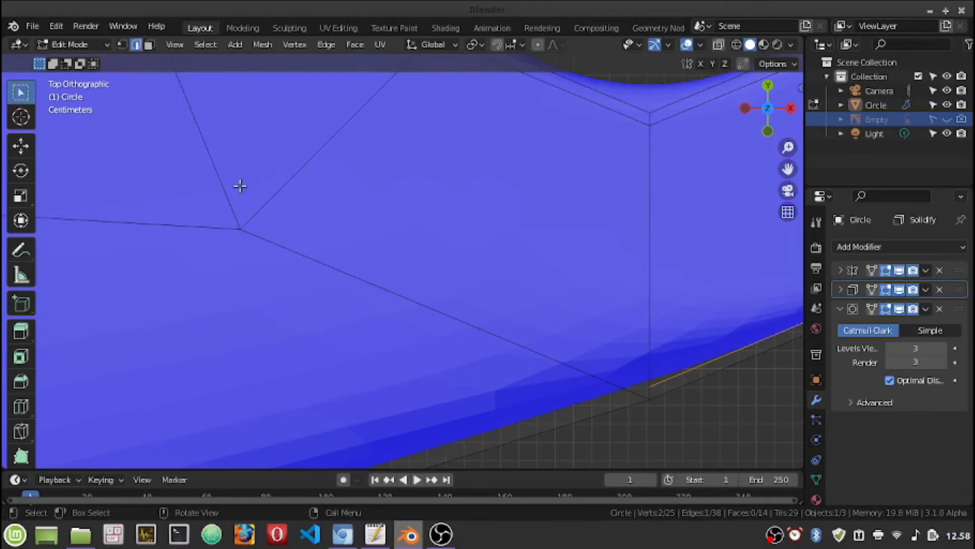
{"action": "key", "text": "1"}
{"action": "key", "text": "2"}
{"action": "key", "text": "3"}
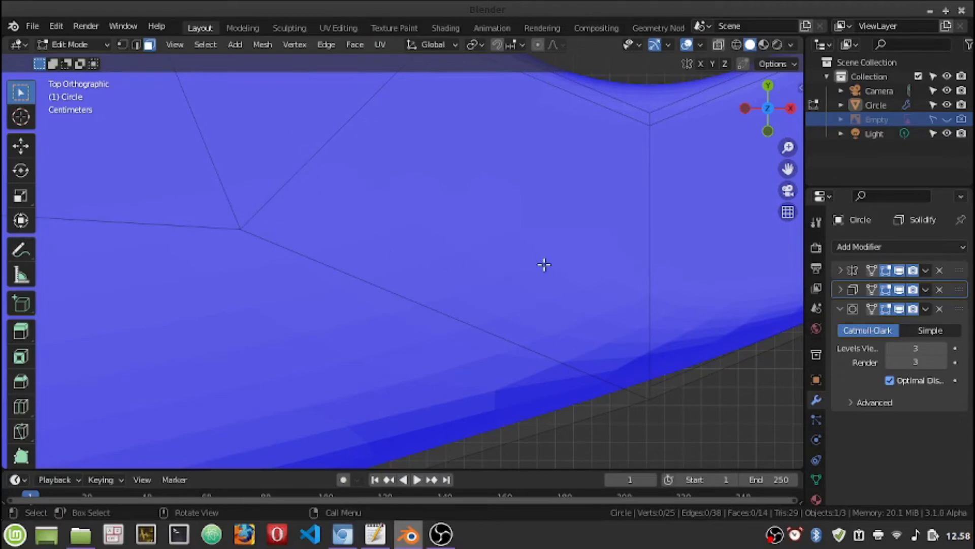
{"action": "key", "text": "1"}
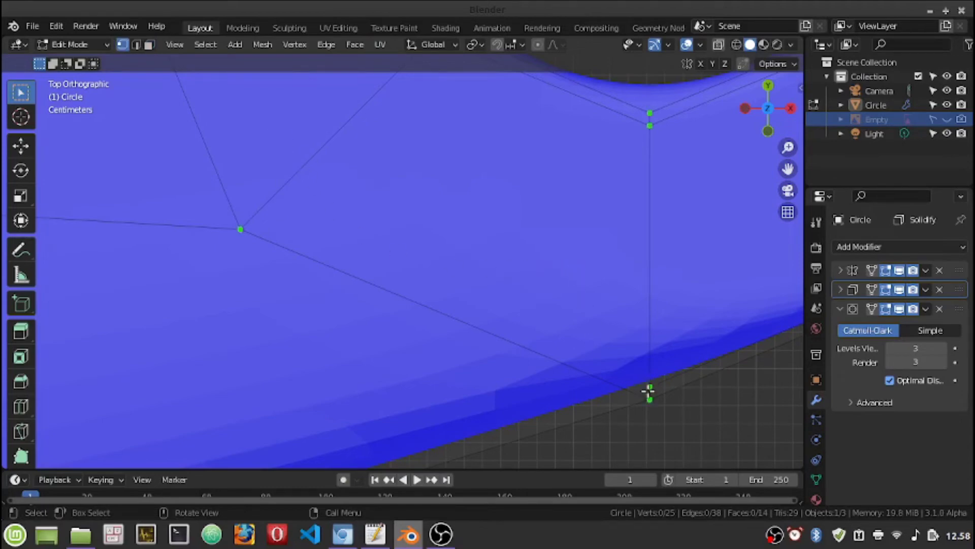
{"action": "left_click", "coordinate": [649, 388]}
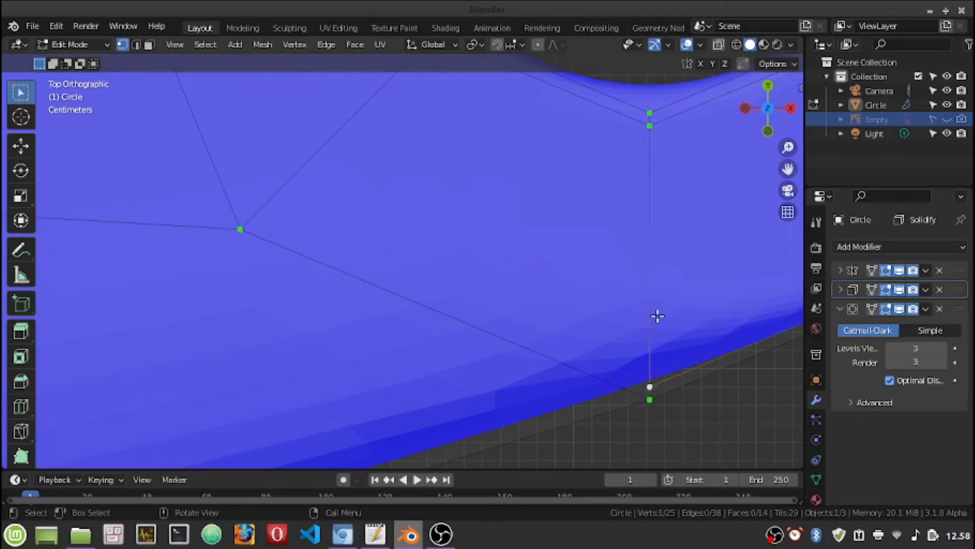
{"action": "scroll", "coordinate": [458, 335], "scroll_direction": "down", "scroll_amount": 3}
{"action": "scroll", "coordinate": [454, 331], "scroll_direction": "down", "scroll_amount": 2}
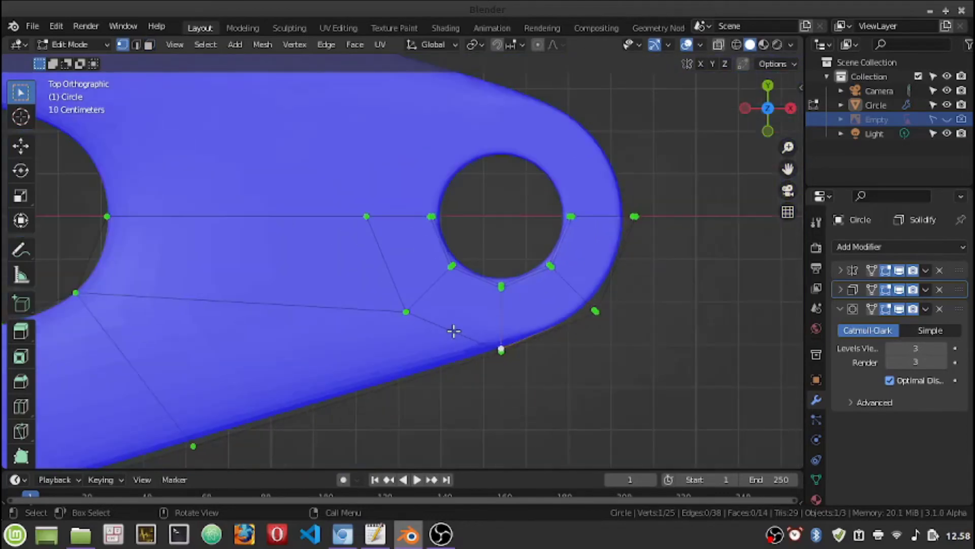
{"action": "scroll", "coordinate": [454, 331], "scroll_direction": "down", "scroll_amount": 1}
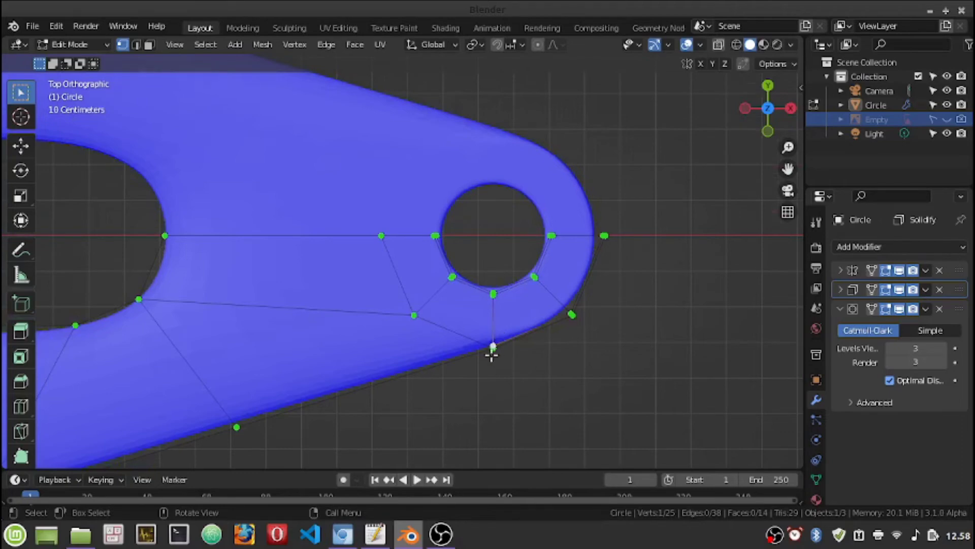
{"action": "scroll", "coordinate": [493, 349], "scroll_direction": "up", "scroll_amount": 1}
{"action": "left_click_drag", "start_coordinate": [788, 169], "coordinate": [787, 171]}
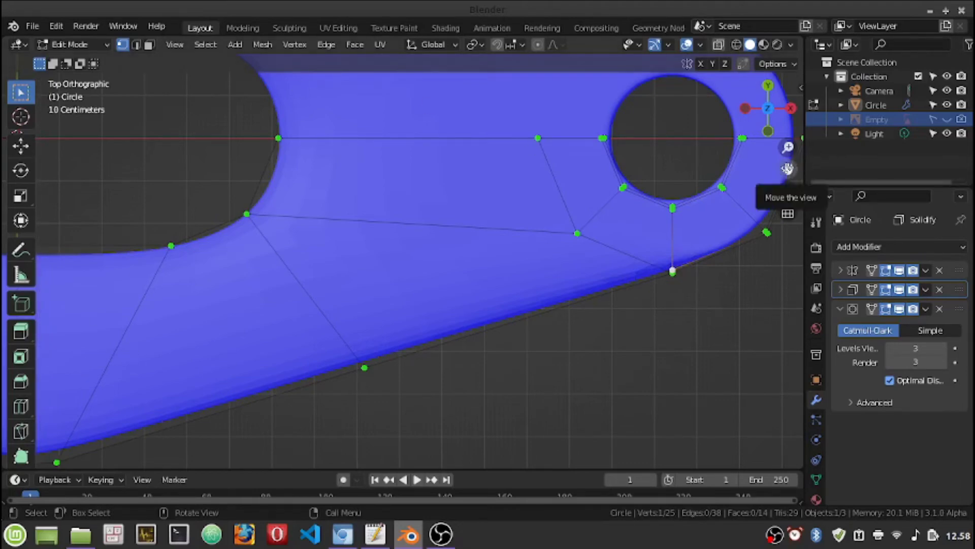
{"action": "left_click_drag", "start_coordinate": [788, 170], "coordinate": [789, 168]}
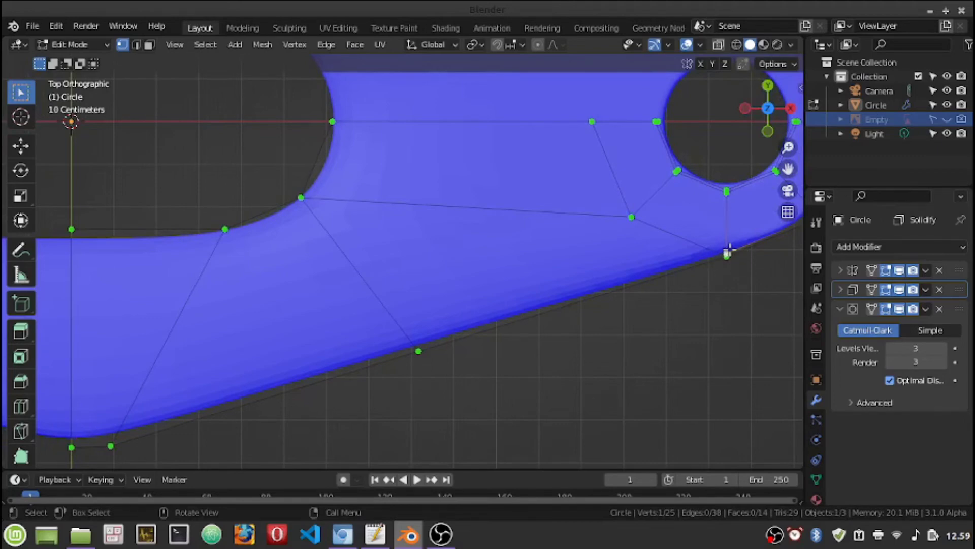
Step: Knife-cut from the rim vertex below the hole along the lower edge to the left side
{"action": "key", "text": "k"}
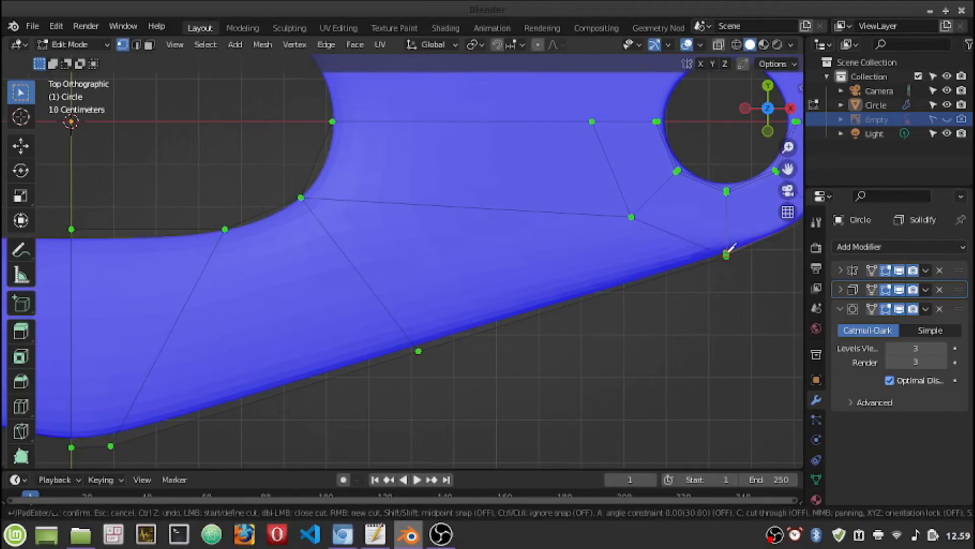
{"action": "left_click", "coordinate": [726, 254]}
{"action": "left_click", "coordinate": [418, 350]}
{"action": "left_click", "coordinate": [413, 346]}
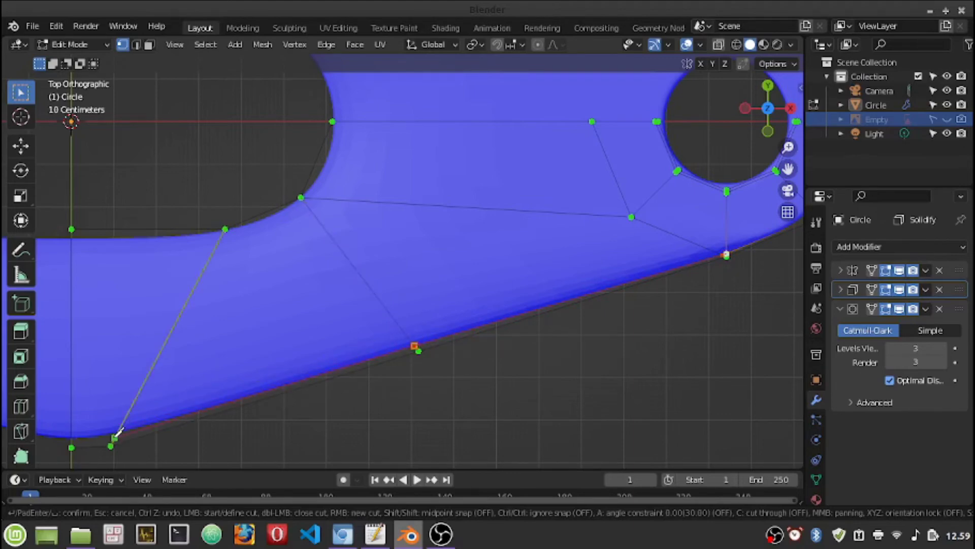
{"action": "left_click", "coordinate": [116, 435]}
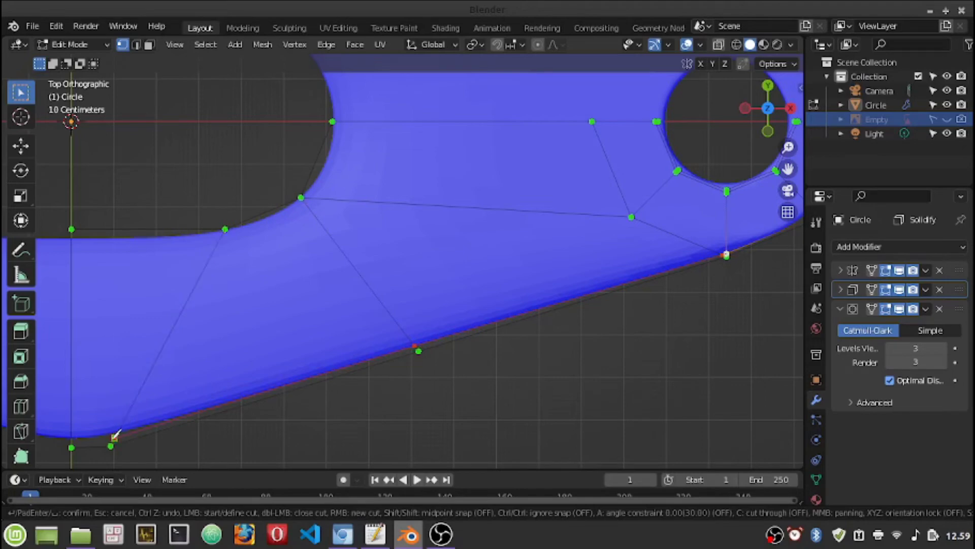
{"action": "left_click", "coordinate": [71, 438]}
{"action": "key", "text": "Return"}
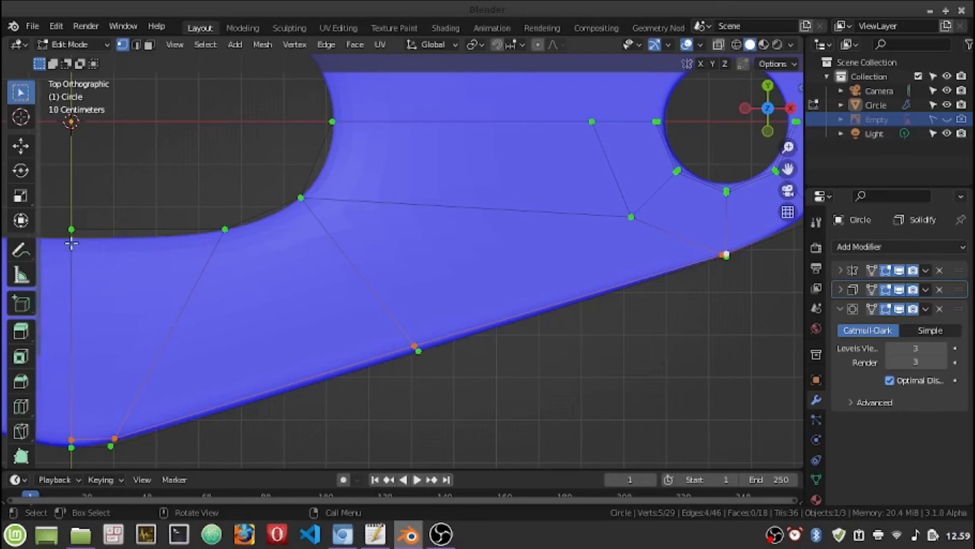
Step: Trace a second knife cut from the left edge vertex past the slot's lower corner to the top edge
{"action": "key", "text": "k"}
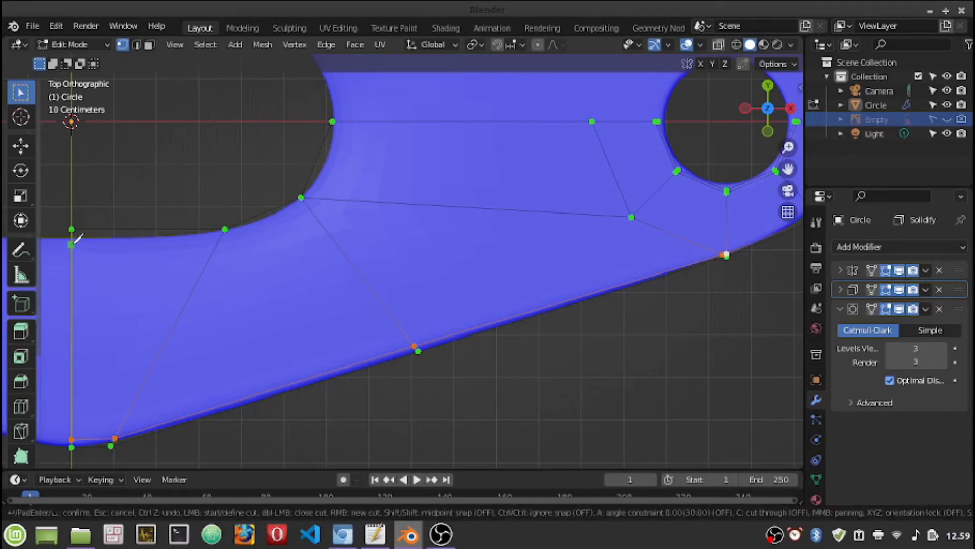
{"action": "left_click", "coordinate": [77, 236]}
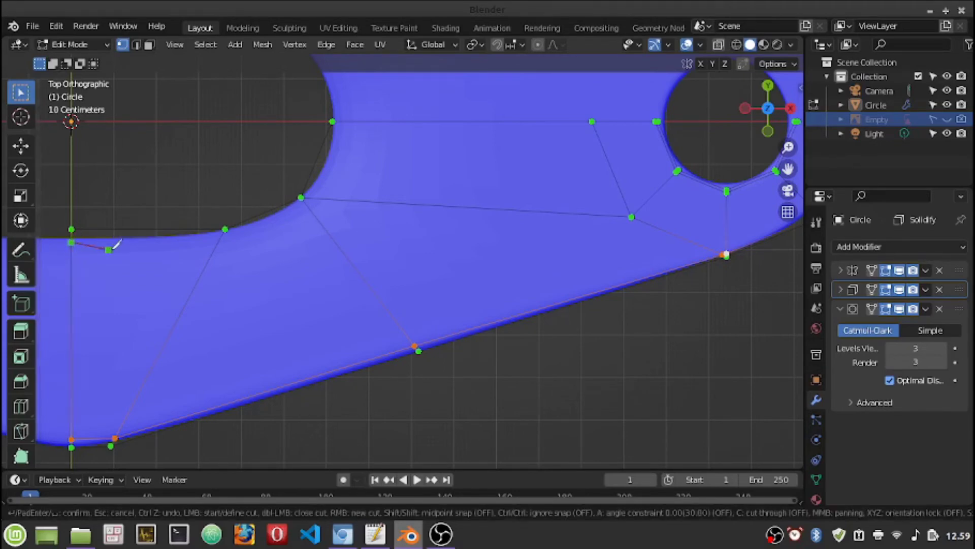
{"action": "left_click", "coordinate": [227, 234]}
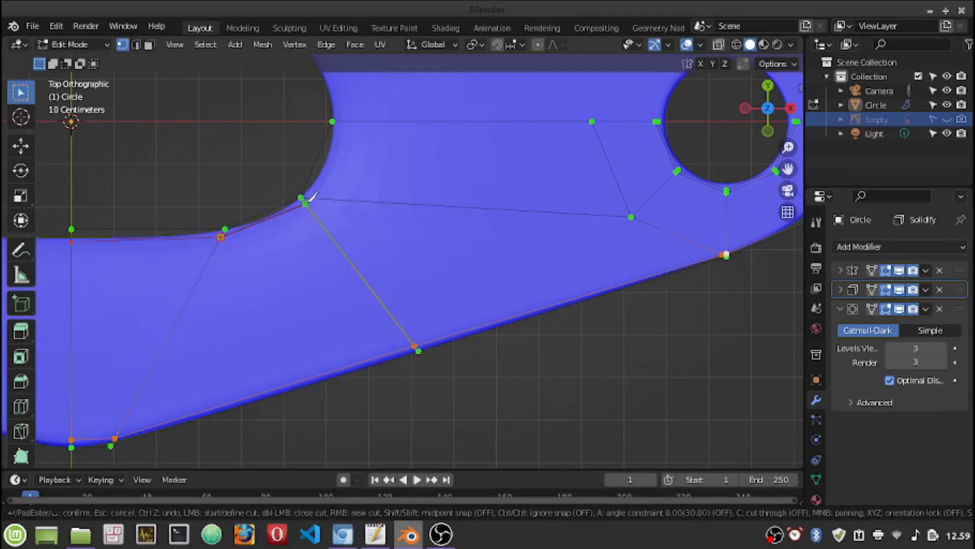
{"action": "left_click", "coordinate": [308, 200]}
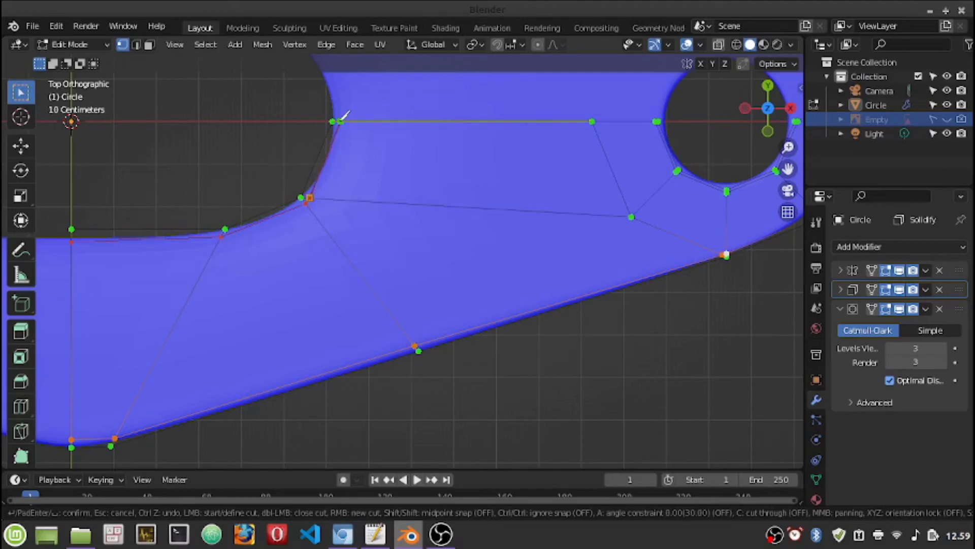
{"action": "left_click", "coordinate": [341, 120]}
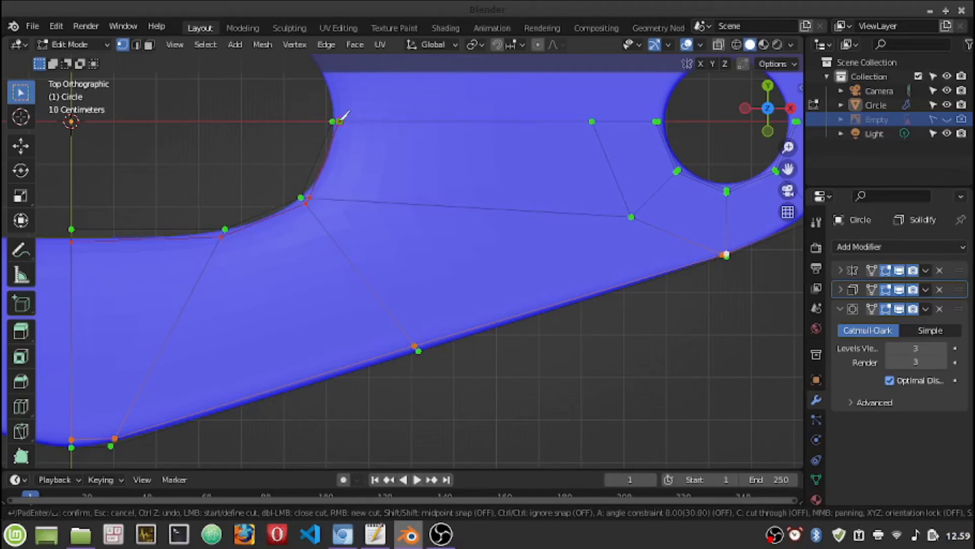
Step: Confirm the knife cut and merge the two overlapping slot-corner vertices At Last
{"action": "key", "text": "Return"}
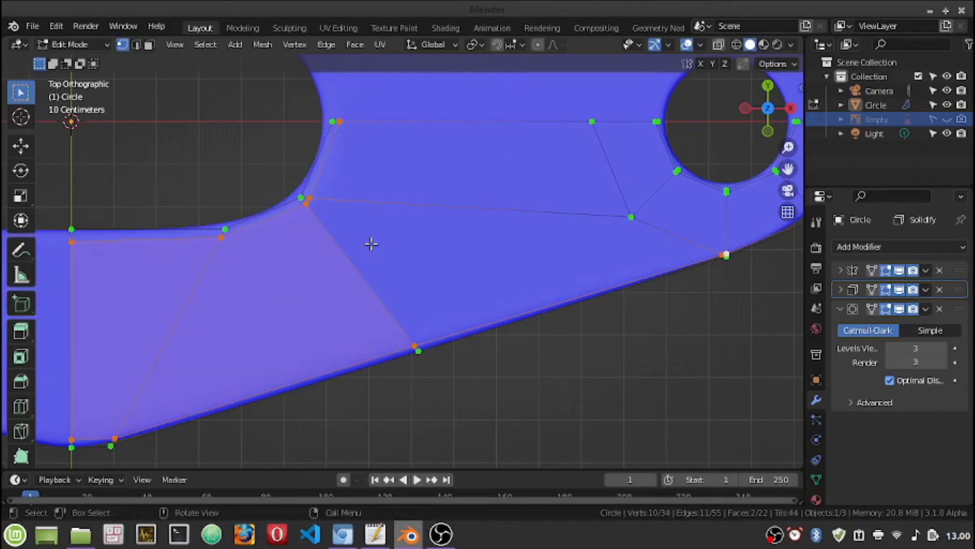
{"action": "left_click", "coordinate": [539, 375]}
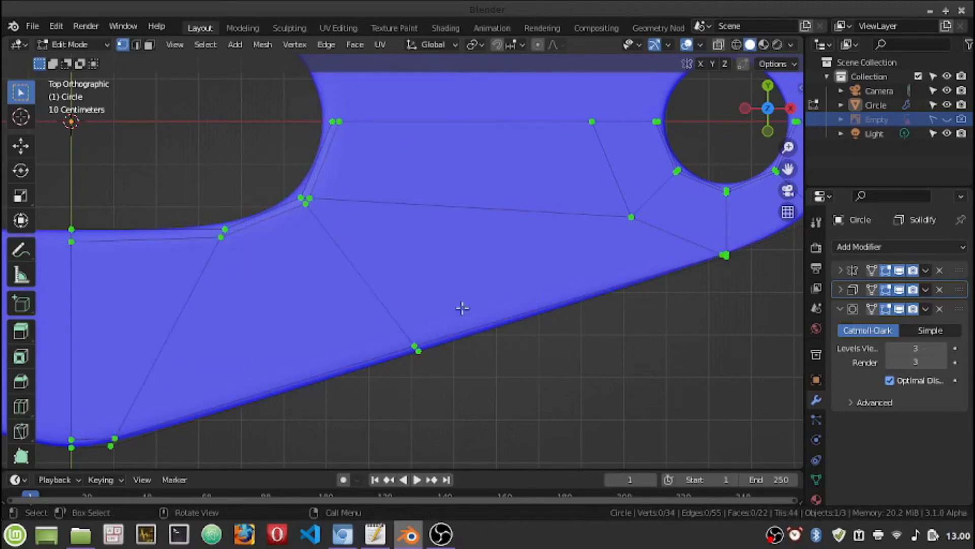
{"action": "left_click", "coordinate": [305, 197], "text": "shift"}
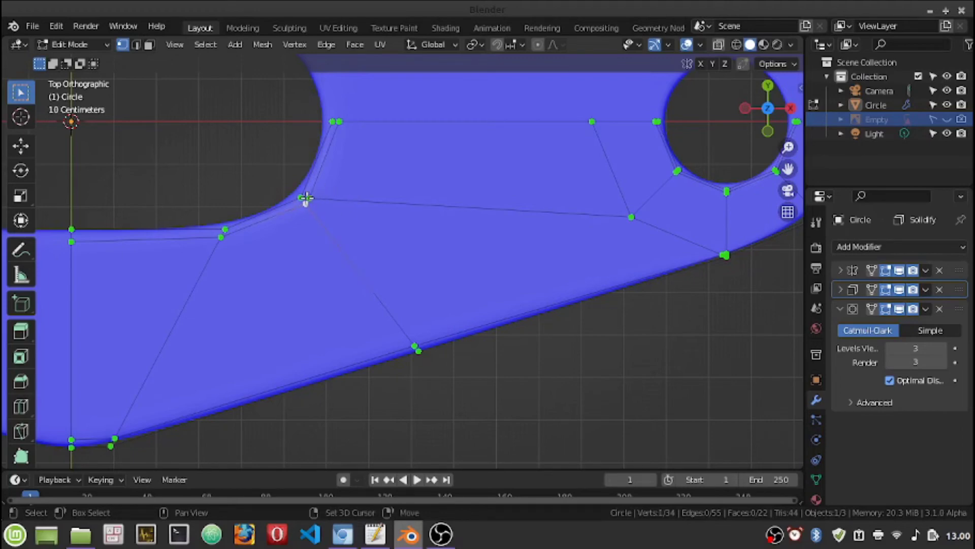
{"action": "left_click", "coordinate": [309, 198], "text": "shift"}
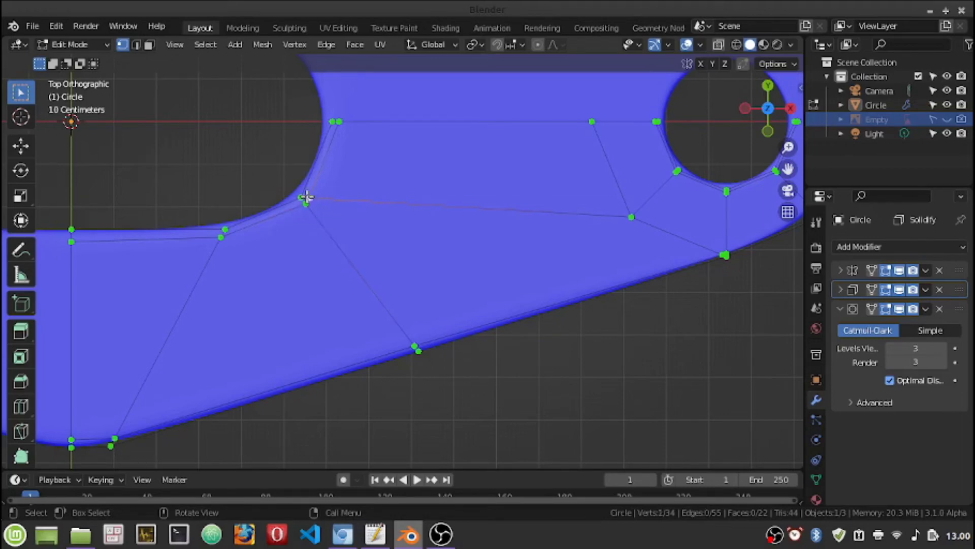
{"action": "left_click", "coordinate": [308, 201]}
{"action": "left_click", "coordinate": [306, 199], "text": "shift"}
{"action": "key", "text": "m"}
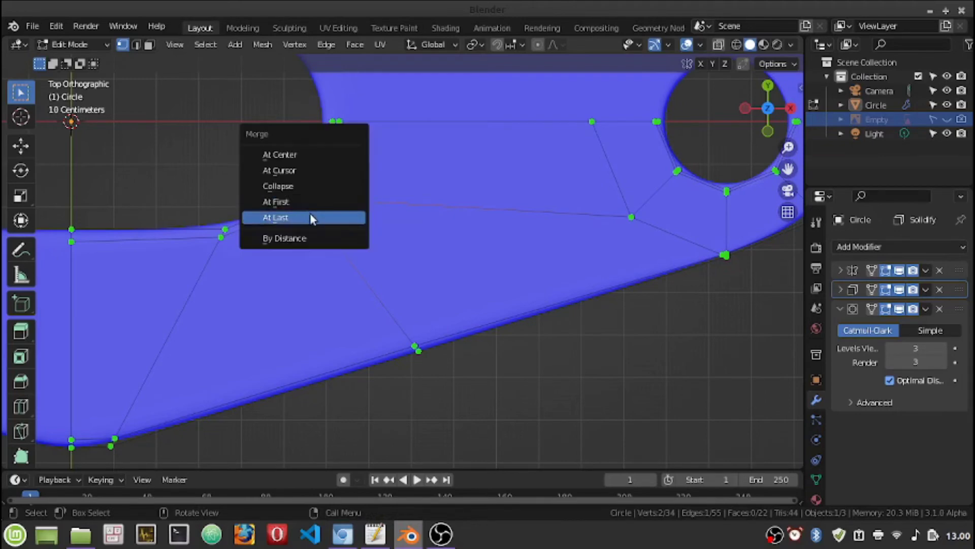
{"action": "left_click", "coordinate": [311, 217]}
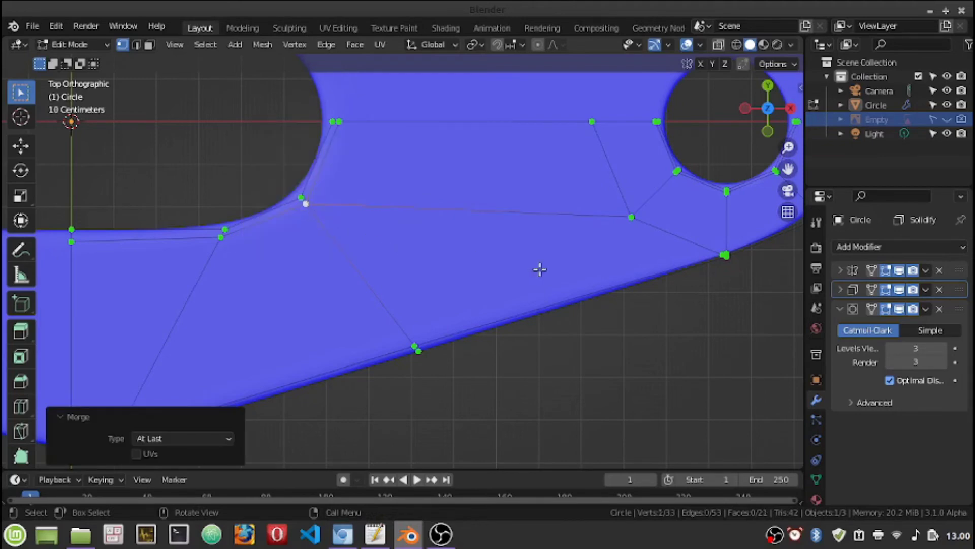
Step: Merge the two doubled lower-right edge vertices At First, leaving the mesh at 32 vertices
{"action": "scroll", "coordinate": [725, 254], "scroll_direction": "up", "scroll_amount": 2}
{"action": "scroll", "coordinate": [725, 255], "scroll_direction": "up", "scroll_amount": 3}
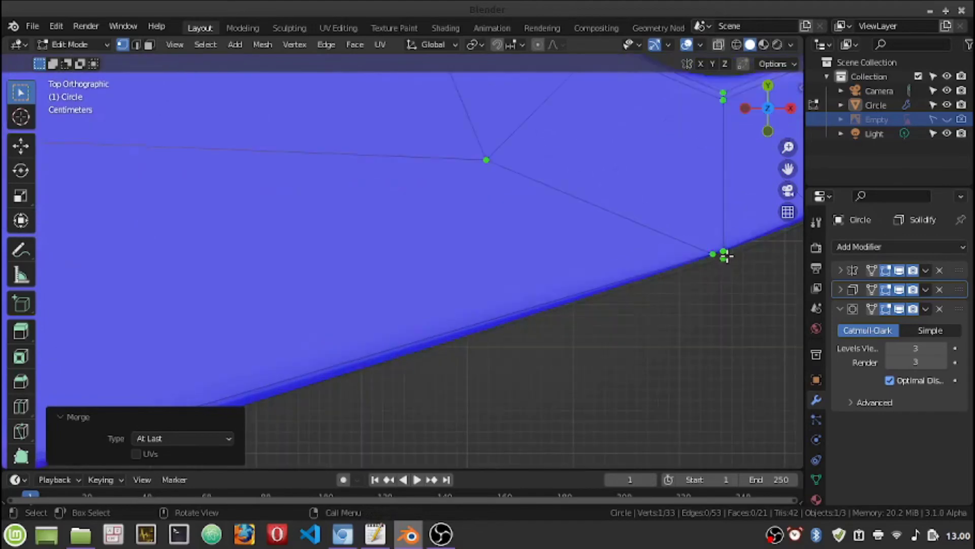
{"action": "scroll", "coordinate": [726, 254], "scroll_direction": "up", "scroll_amount": 2}
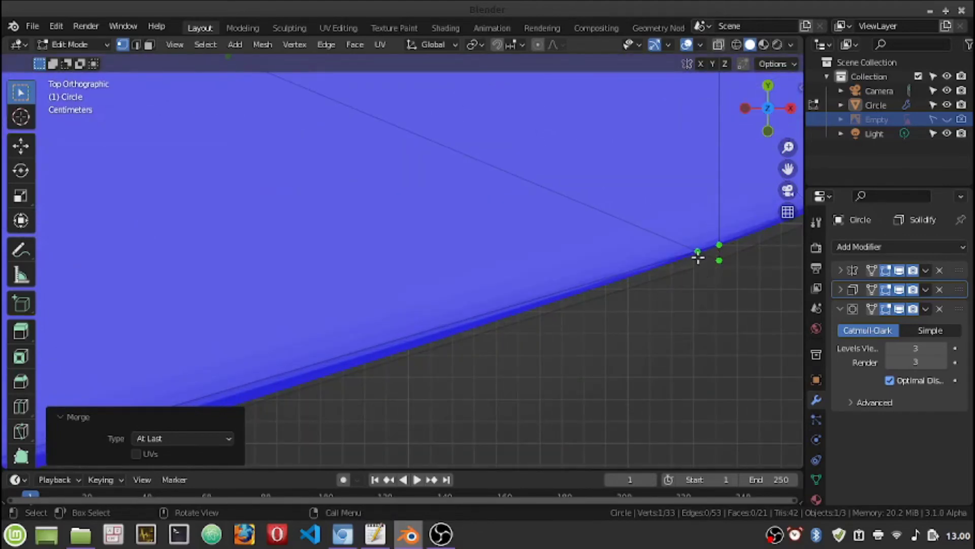
{"action": "scroll", "coordinate": [741, 249], "scroll_direction": "down", "scroll_amount": 1}
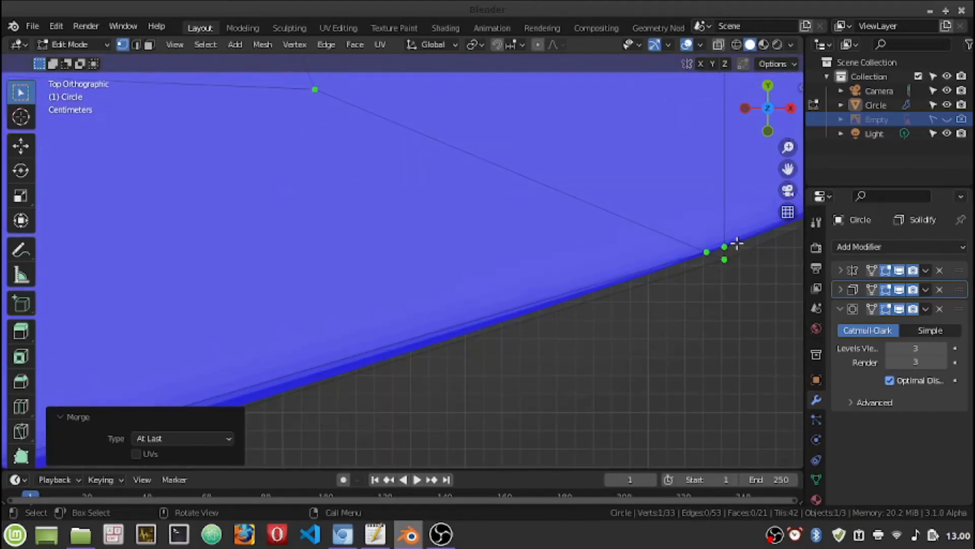
{"action": "scroll", "coordinate": [731, 247], "scroll_direction": "down", "scroll_amount": 1}
{"action": "left_click", "coordinate": [728, 247], "text": "shift"}
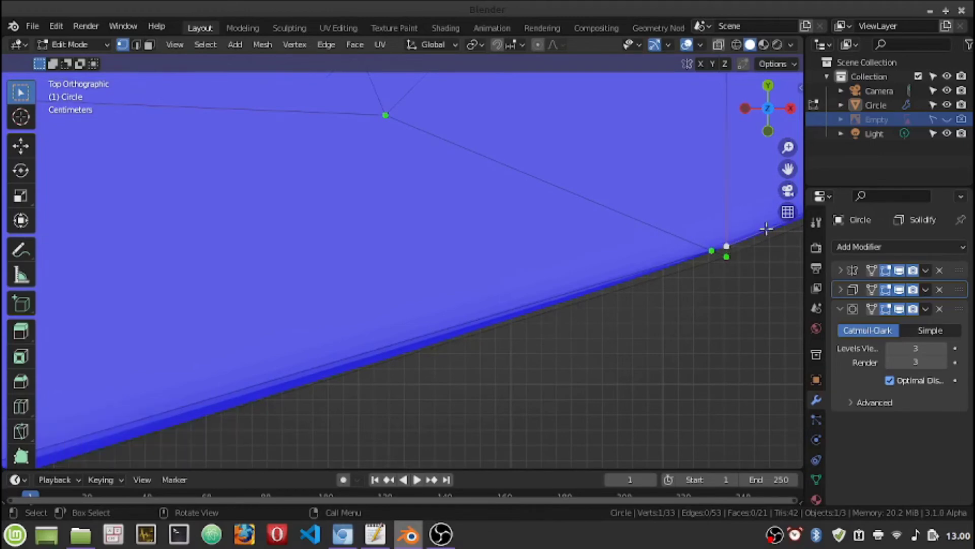
{"action": "left_click", "coordinate": [709, 250], "text": "shift"}
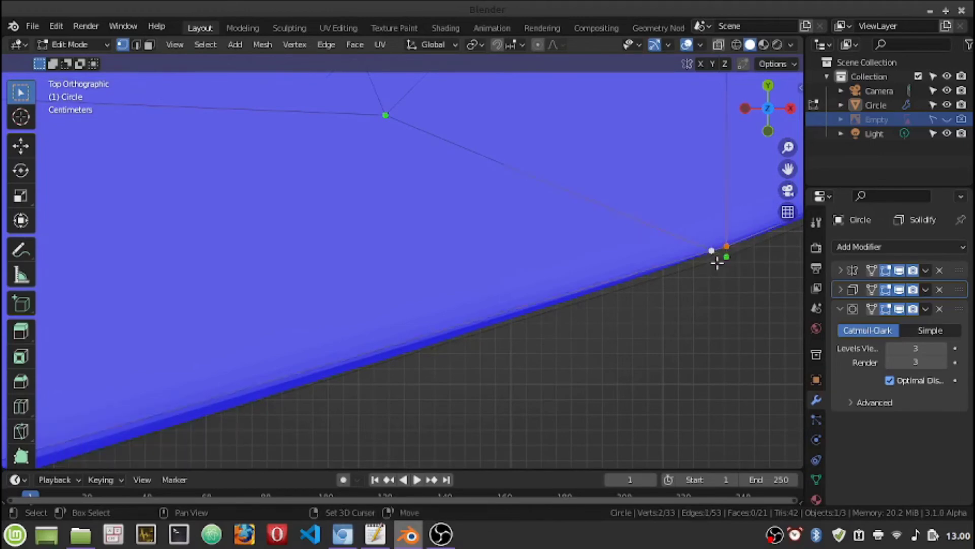
{"action": "key", "text": "m"}
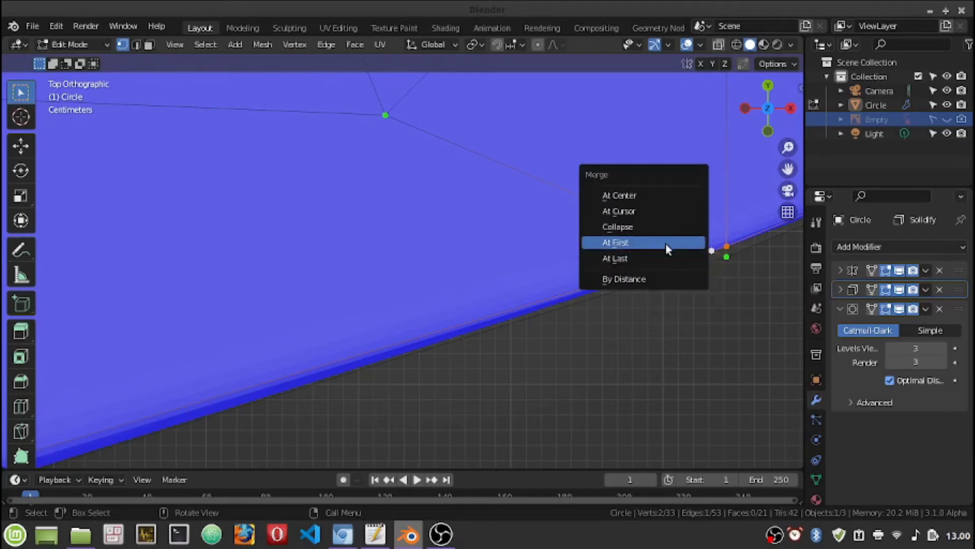
{"action": "left_click", "coordinate": [666, 242]}
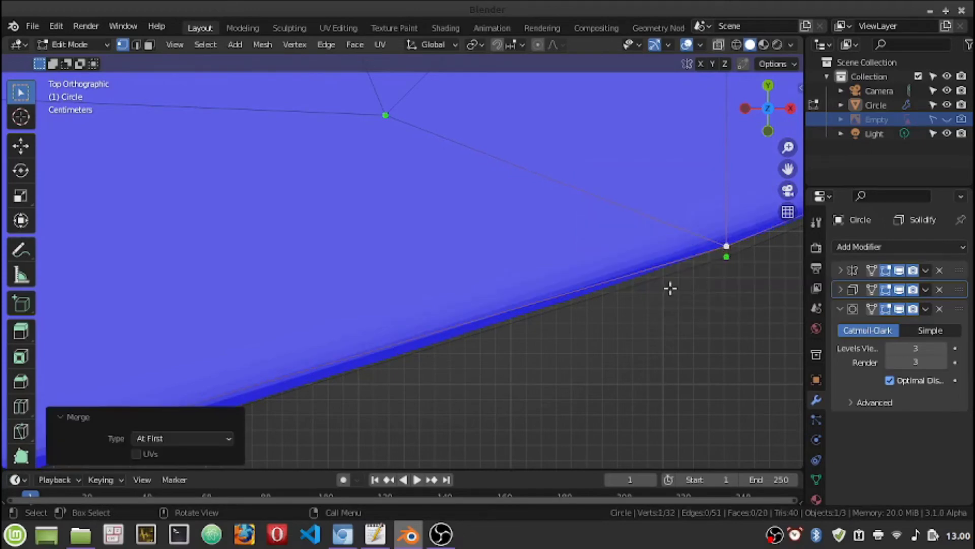
{"action": "scroll", "coordinate": [671, 285], "scroll_direction": "down", "scroll_amount": 1}
{"action": "scroll", "coordinate": [671, 285], "scroll_direction": "down", "scroll_amount": 3}
{"action": "scroll", "coordinate": [670, 286], "scroll_direction": "down", "scroll_amount": 2}
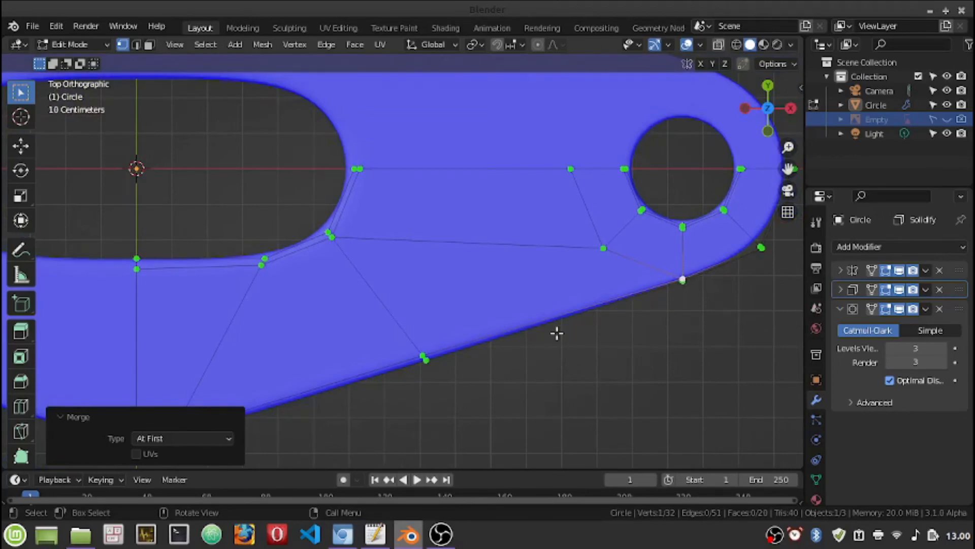
Step: Orbit and zoom out to a low-angle perspective showing the plate's thickness, slot and holes
{"action": "mouse_move", "coordinate": [564, 354]}
{"action": "middle_mouse_down"}
{"action": "mouse_move", "coordinate": [557, 323]}
{"action": "mouse_move", "coordinate": [571, 218]}
{"action": "mouse_move", "coordinate": [601, 222]}
{"action": "mouse_move", "coordinate": [633, 247]}
{"action": "mouse_move", "coordinate": [625, 270]}
{"action": "mouse_move", "coordinate": [563, 311]}
{"action": "middle_mouse_up"}
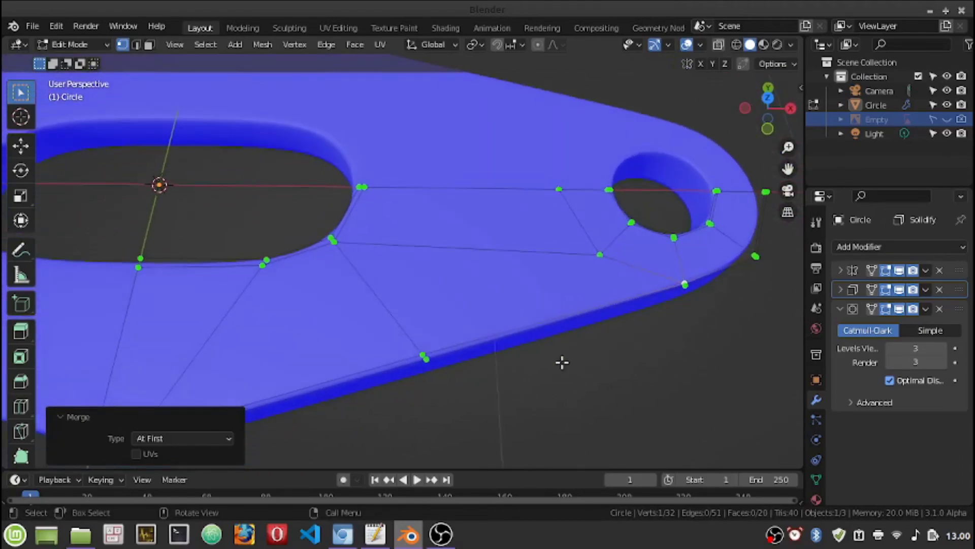
{"action": "scroll", "coordinate": [484, 355], "scroll_direction": "down", "scroll_amount": 4}
{"action": "mouse_move", "coordinate": [367, 392]}
{"action": "middle_mouse_down"}
{"action": "mouse_move", "coordinate": [392, 311]}
{"action": "mouse_move", "coordinate": [379, 366]}
{"action": "middle_mouse_up"}
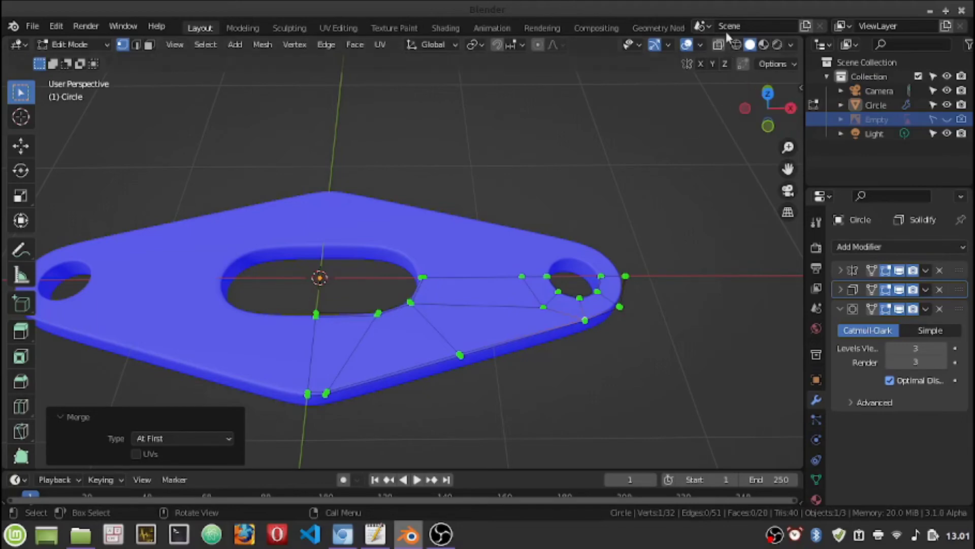
Step: Turn off Face Orientation in Viewport Overlays so the plate displays in plain grey
{"action": "left_click", "coordinate": [702, 44]}
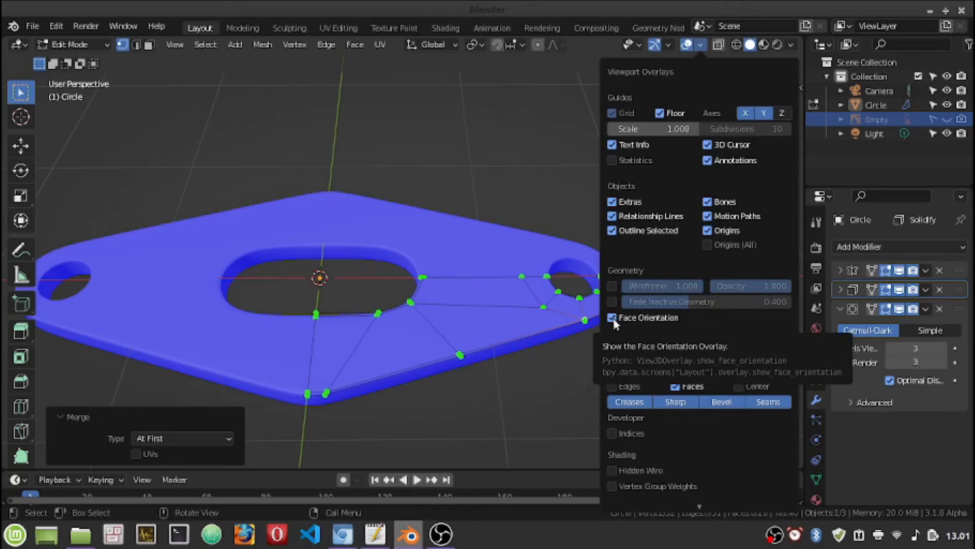
{"action": "left_click", "coordinate": [613, 318]}
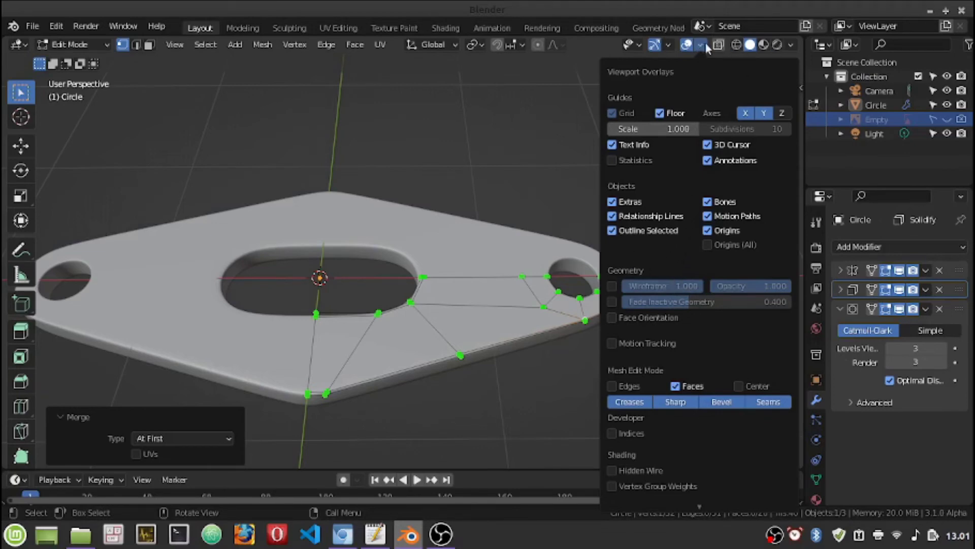
{"action": "left_click", "coordinate": [793, 46]}
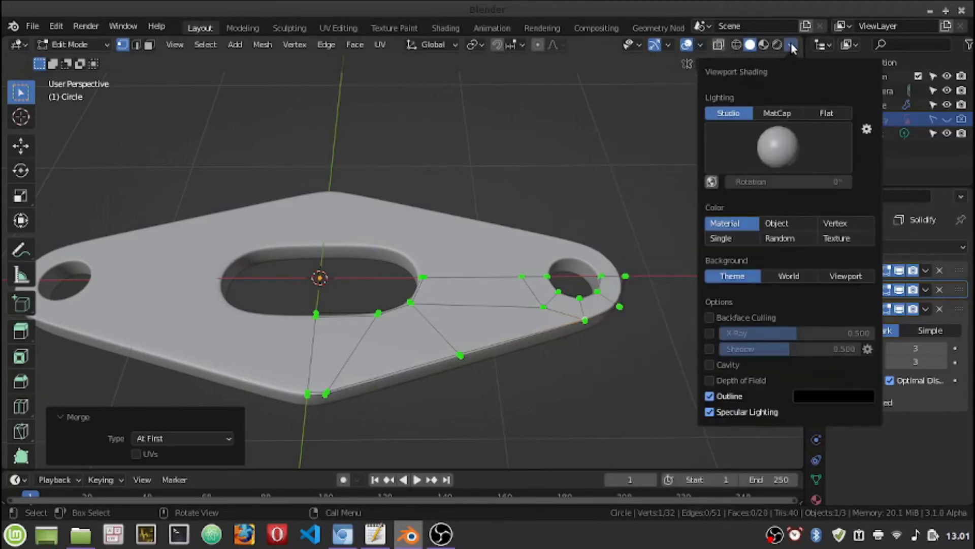
Step: Switch viewport lighting to MatCap, trying a green matcap and then a glossy red one
{"action": "left_click", "coordinate": [789, 118]}
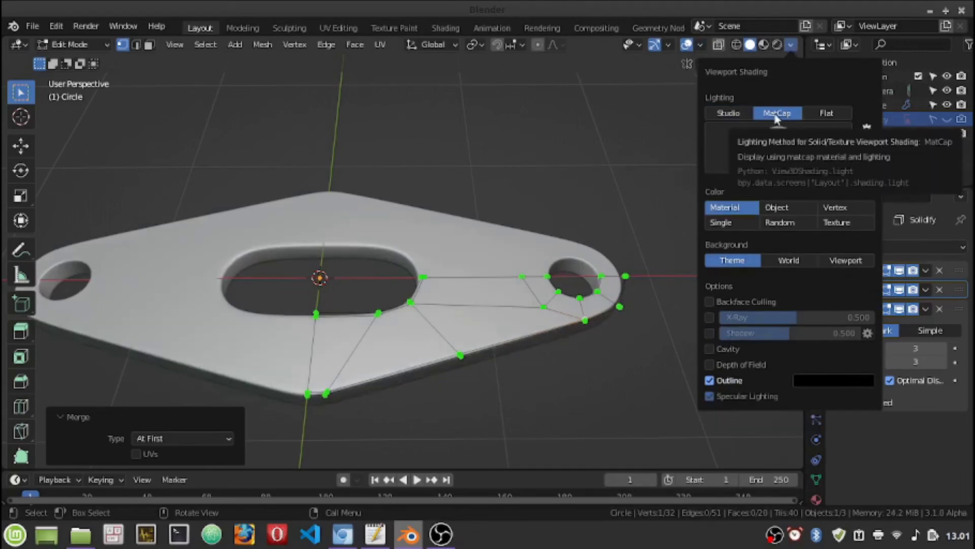
{"action": "left_click", "coordinate": [782, 150]}
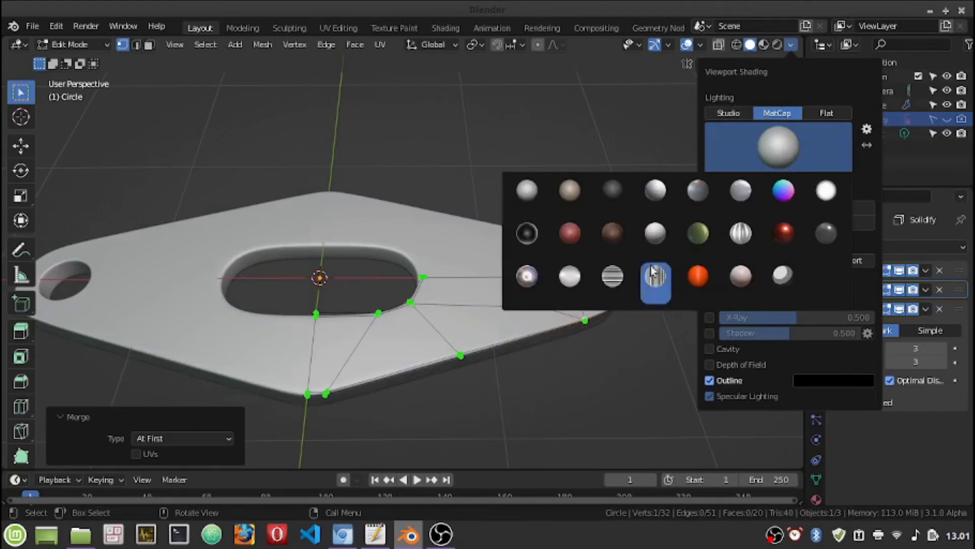
{"action": "left_click", "coordinate": [697, 234]}
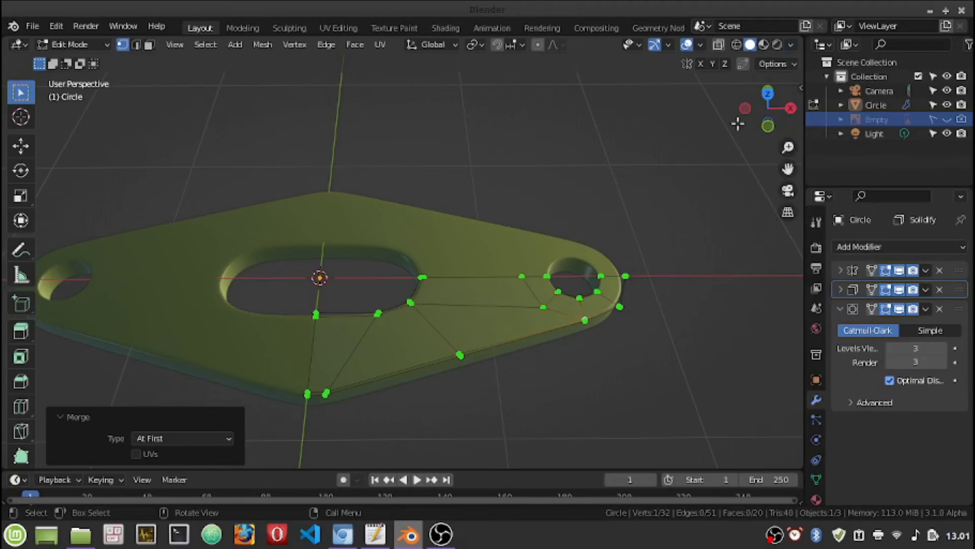
{"action": "left_click", "coordinate": [790, 44]}
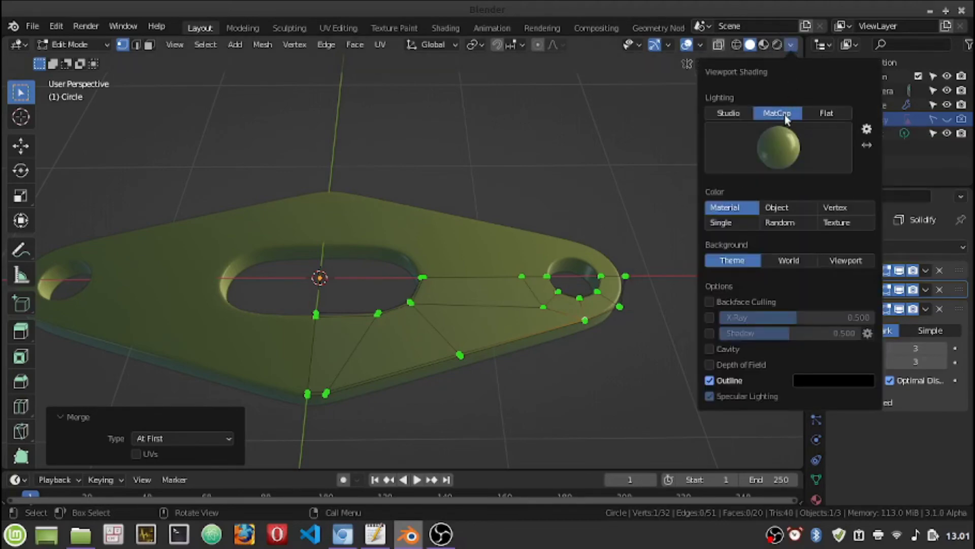
{"action": "left_click", "coordinate": [787, 150]}
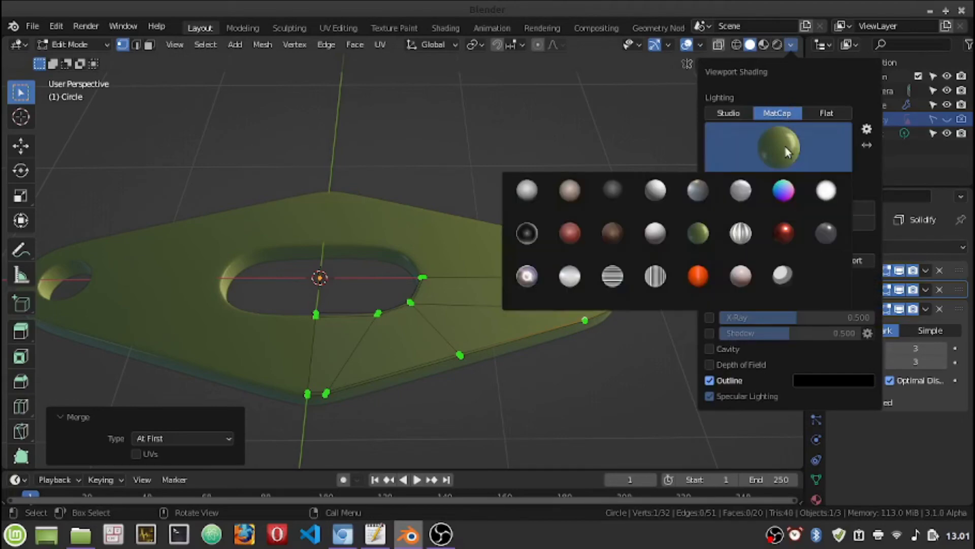
{"action": "left_click", "coordinate": [570, 235]}
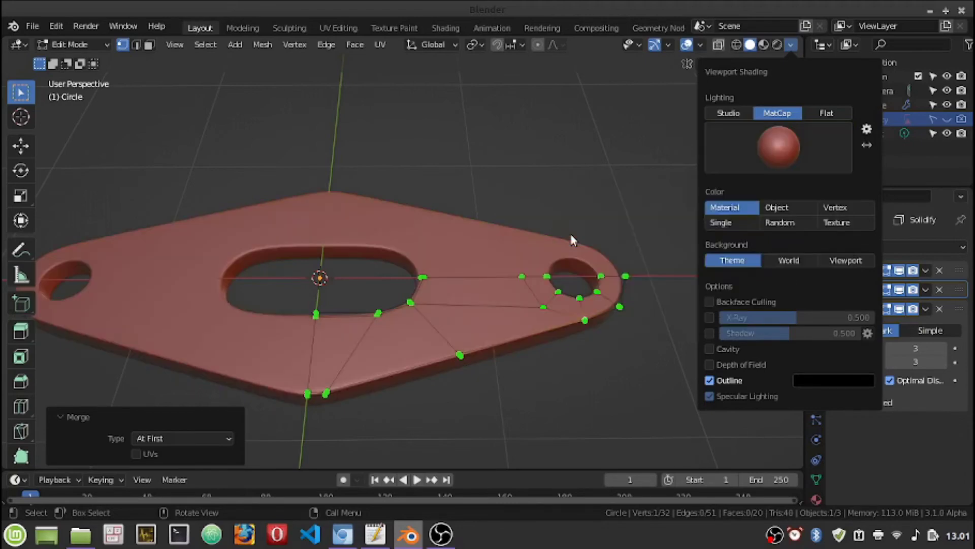
{"action": "left_click", "coordinate": [779, 154]}
{"action": "left_click", "coordinate": [787, 232]}
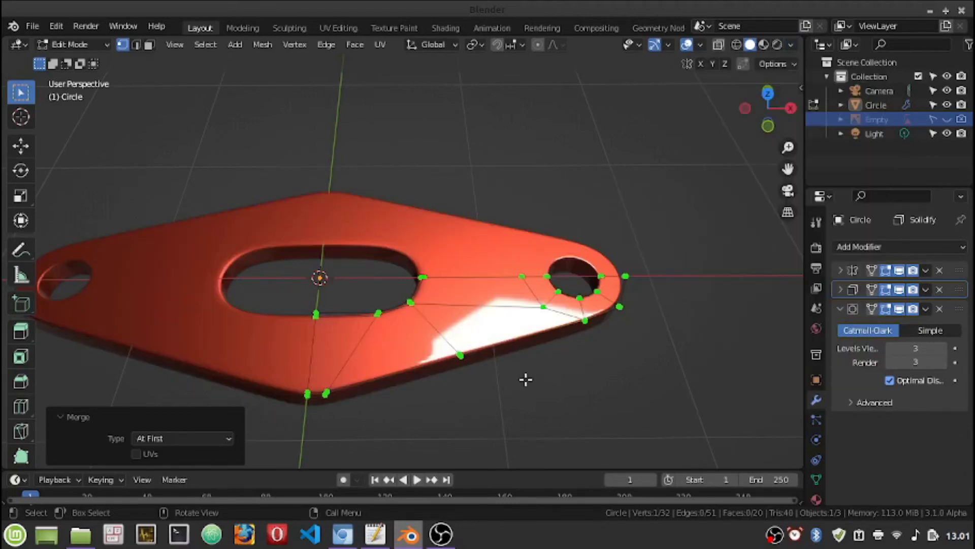
Step: Orbit around the plate and replace the glossy red matcap with a matte reddish one
{"action": "mouse_move", "coordinate": [432, 333]}
{"action": "middle_mouse_down"}
{"action": "mouse_move", "coordinate": [498, 338]}
{"action": "mouse_move", "coordinate": [512, 326]}
{"action": "mouse_move", "coordinate": [569, 342]}
{"action": "mouse_move", "coordinate": [588, 328]}
{"action": "mouse_move", "coordinate": [631, 346]}
{"action": "mouse_move", "coordinate": [603, 342]}
{"action": "middle_mouse_up"}
{"action": "mouse_move", "coordinate": [403, 260]}
{"action": "middle_mouse_down"}
{"action": "mouse_move", "coordinate": [414, 239]}
{"action": "mouse_move", "coordinate": [460, 216]}
{"action": "mouse_move", "coordinate": [464, 268]}
{"action": "mouse_move", "coordinate": [481, 263]}
{"action": "mouse_move", "coordinate": [368, 165]}
{"action": "mouse_move", "coordinate": [220, 174]}
{"action": "mouse_move", "coordinate": [514, 303]}
{"action": "mouse_move", "coordinate": [486, 305]}
{"action": "middle_mouse_up"}
{"action": "middle_click_drag", "start_coordinate": [483, 341], "coordinate": [490, 373]}
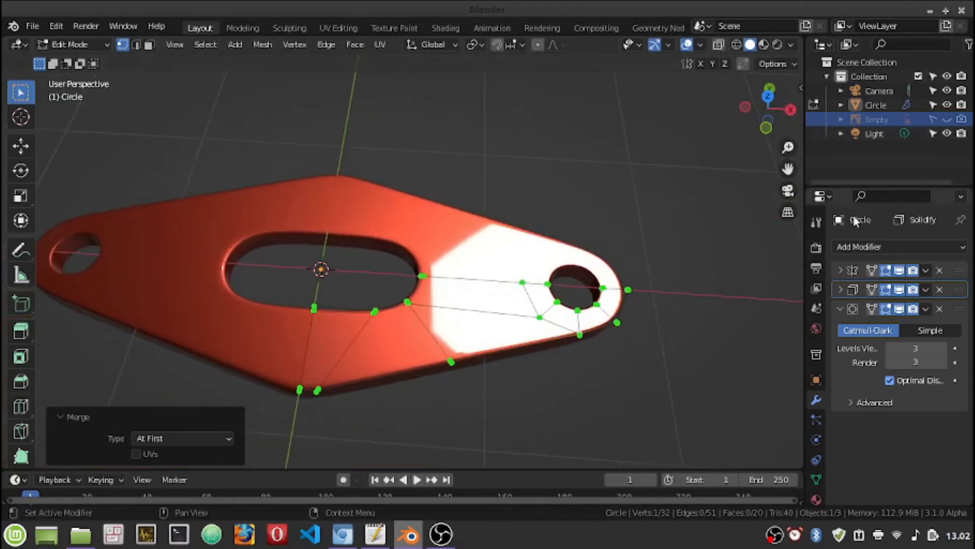
{"action": "left_click", "coordinate": [789, 46]}
{"action": "left_click", "coordinate": [778, 147]}
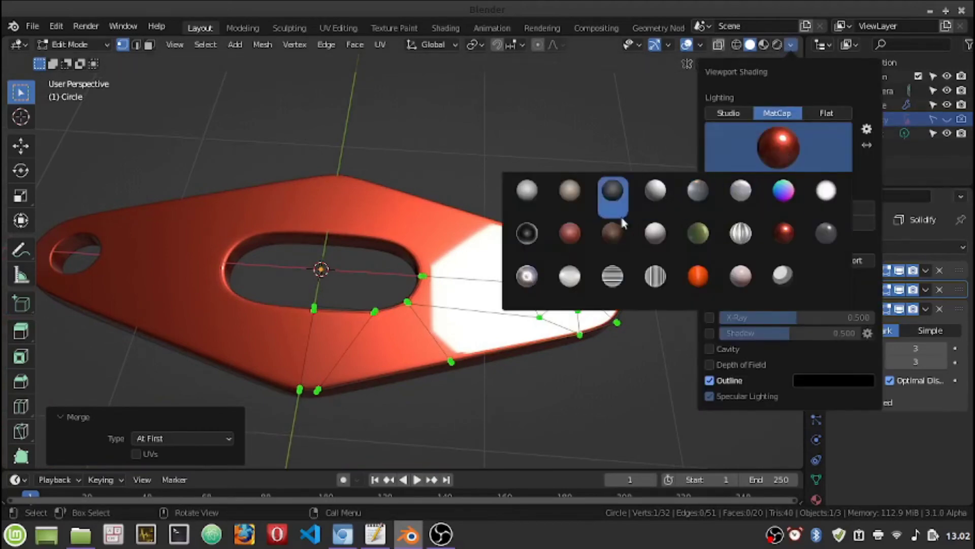
{"action": "left_click", "coordinate": [570, 233]}
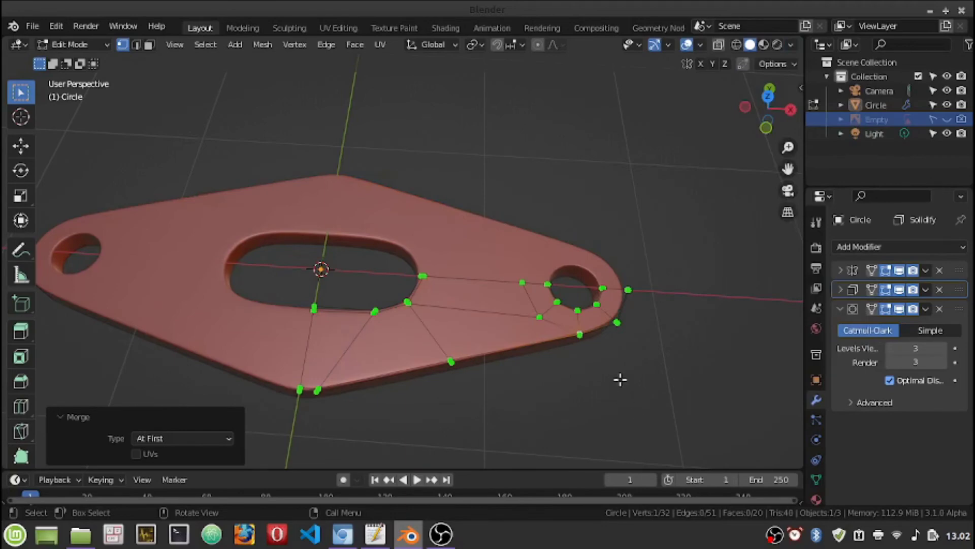
Step: Return to Object Mode and view the finished red plate from a near edge-on angle
{"action": "mouse_move", "coordinate": [424, 427]}
{"action": "middle_mouse_down"}
{"action": "mouse_move", "coordinate": [420, 338]}
{"action": "mouse_move", "coordinate": [417, 381]}
{"action": "middle_mouse_up"}
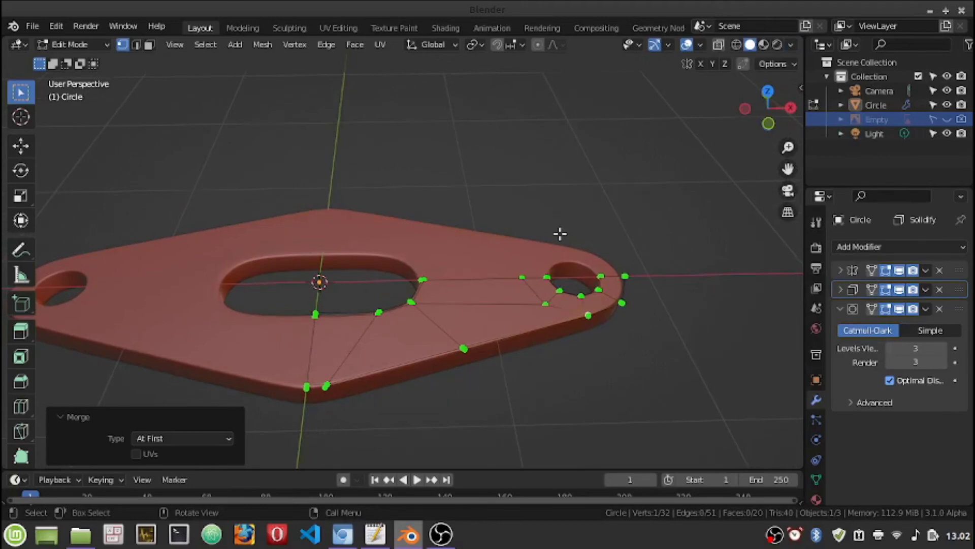
{"action": "scroll", "coordinate": [560, 234], "scroll_direction": "down", "scroll_amount": 2}
{"action": "scroll", "coordinate": [560, 234], "scroll_direction": "down", "scroll_amount": 1}
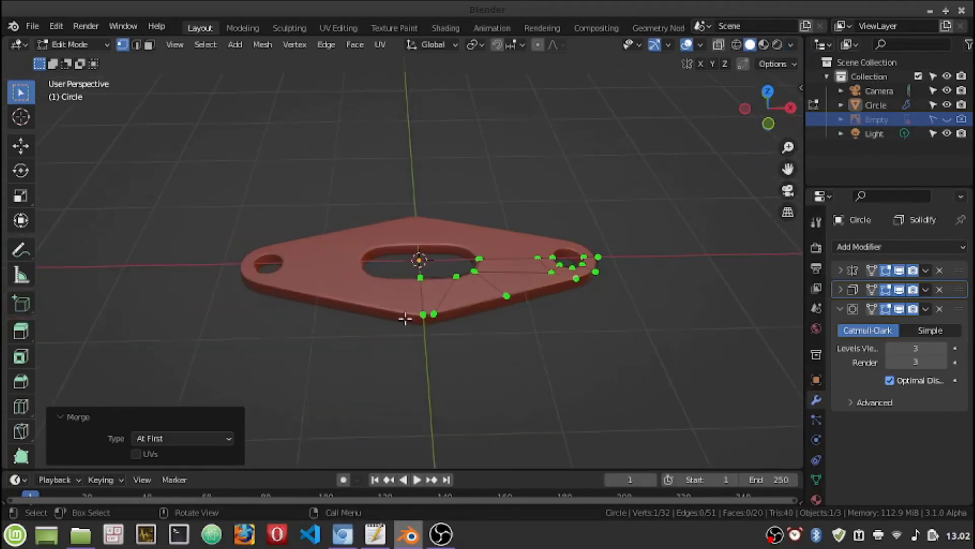
{"action": "scroll", "coordinate": [405, 319], "scroll_direction": "up", "scroll_amount": 2}
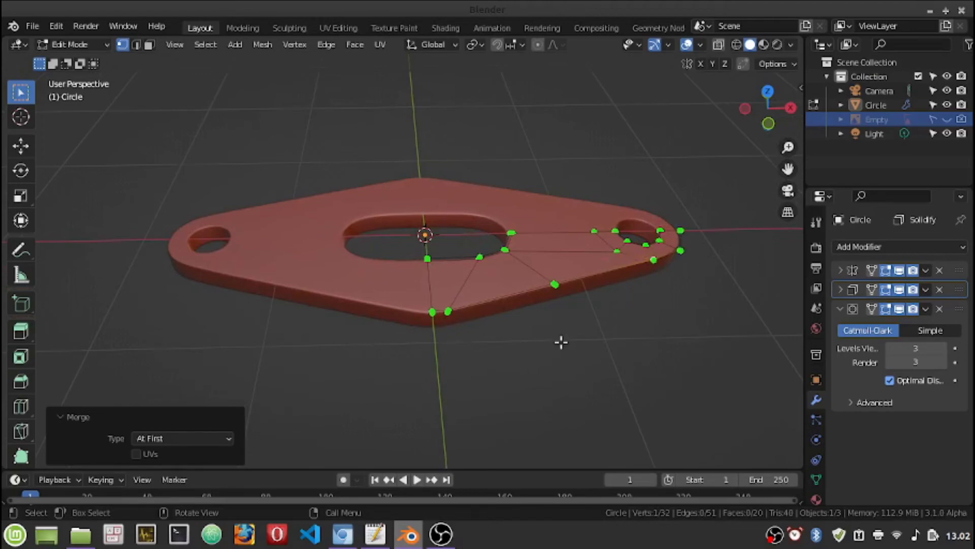
{"action": "key", "text": "Tab"}
{"action": "mouse_move", "coordinate": [555, 367]}
{"action": "middle_mouse_down"}
{"action": "mouse_move", "coordinate": [547, 300]}
{"action": "mouse_move", "coordinate": [545, 347]}
{"action": "middle_mouse_up"}
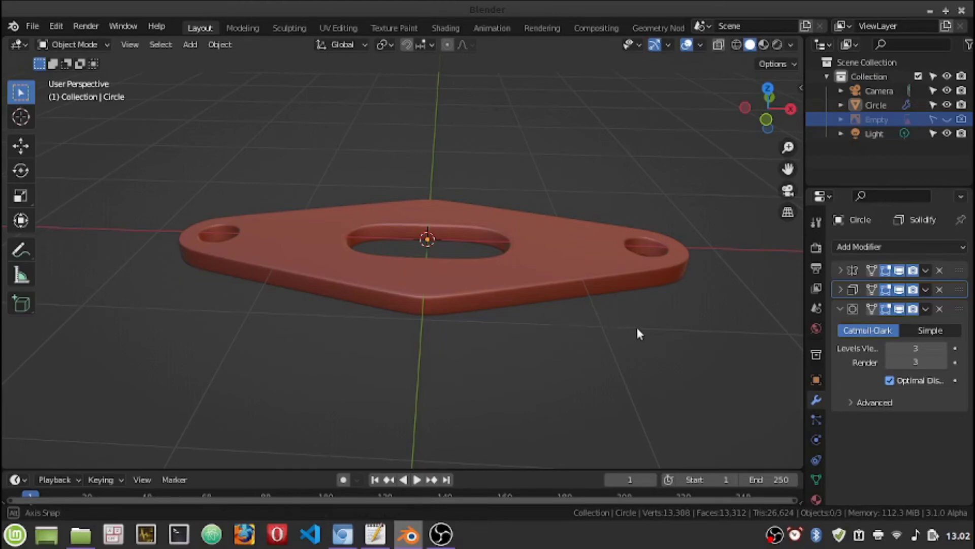
{"action": "middle_click_drag", "start_coordinate": [636, 330], "coordinate": [640, 288]}
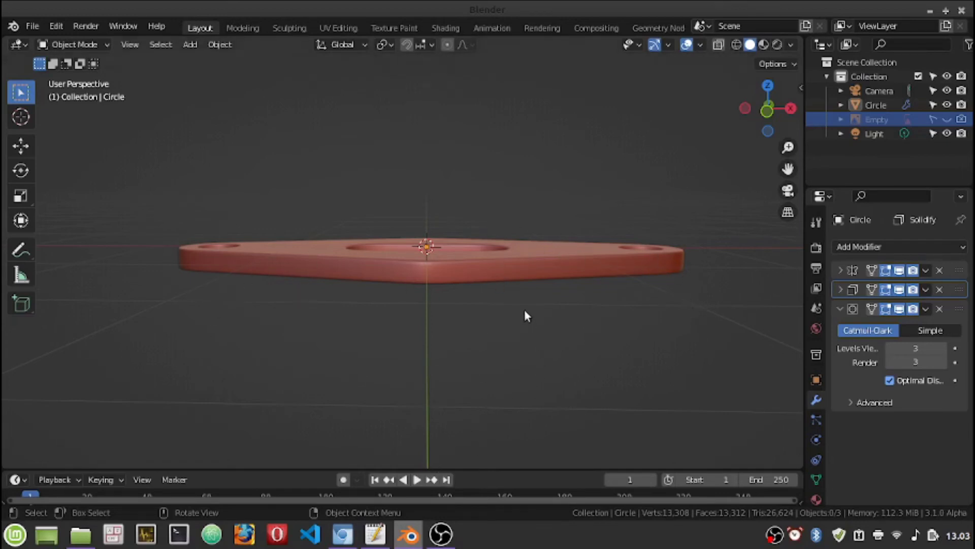
{"action": "left_click", "coordinate": [947, 120]}
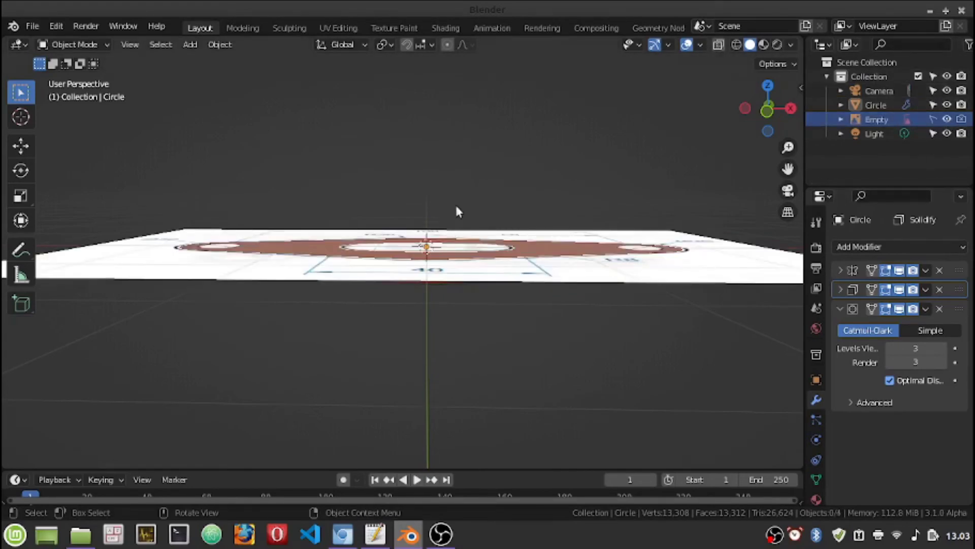
{"action": "mouse_move", "coordinate": [455, 202]}
{"action": "middle_mouse_down"}
{"action": "mouse_move", "coordinate": [474, 283]}
{"action": "mouse_move", "coordinate": [460, 341]}
{"action": "middle_mouse_up"}
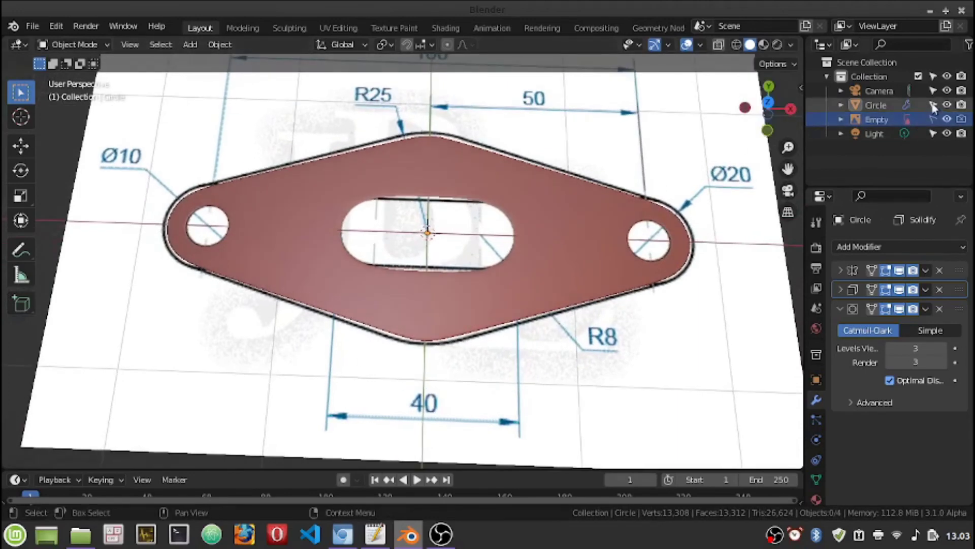
{"action": "left_click", "coordinate": [947, 105]}
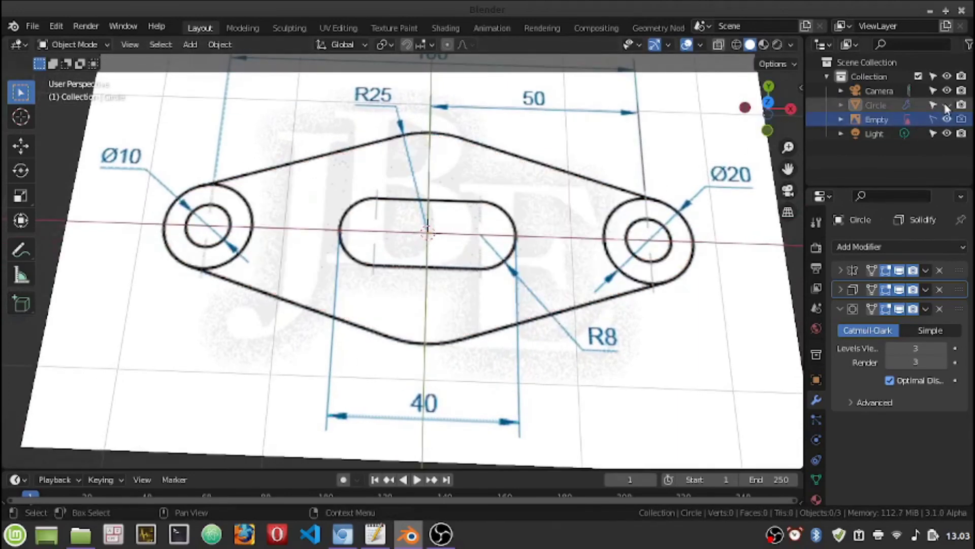
{"action": "left_click", "coordinate": [947, 105]}
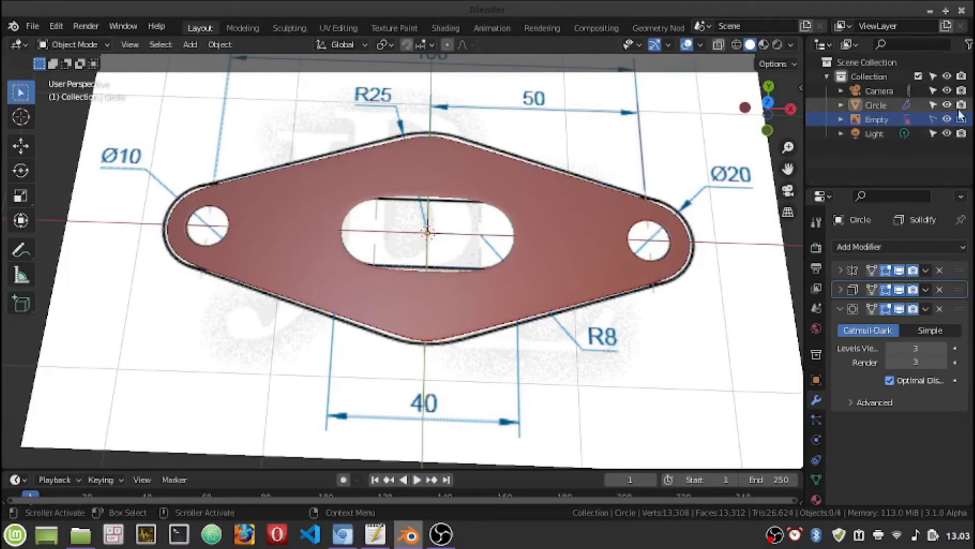
{"action": "left_click", "coordinate": [947, 119]}
Step: Orbit to a flatter view of the plate and bring up the Add > Mesh primitives list
{"action": "mouse_move", "coordinate": [646, 382]}
{"action": "middle_mouse_down"}
{"action": "mouse_move", "coordinate": [643, 270]}
{"action": "mouse_move", "coordinate": [649, 302]}
{"action": "middle_mouse_up"}
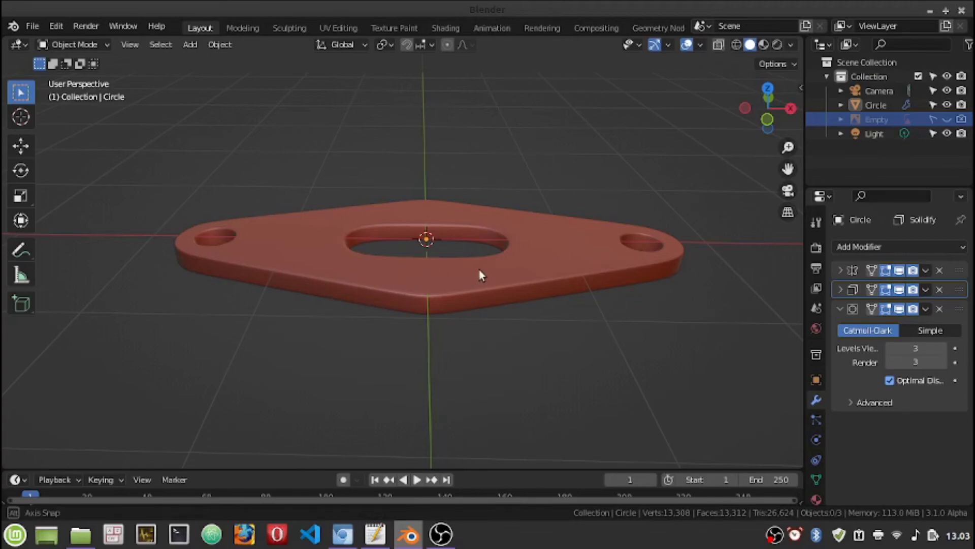
{"action": "middle_click_drag", "start_coordinate": [479, 271], "coordinate": [479, 313]}
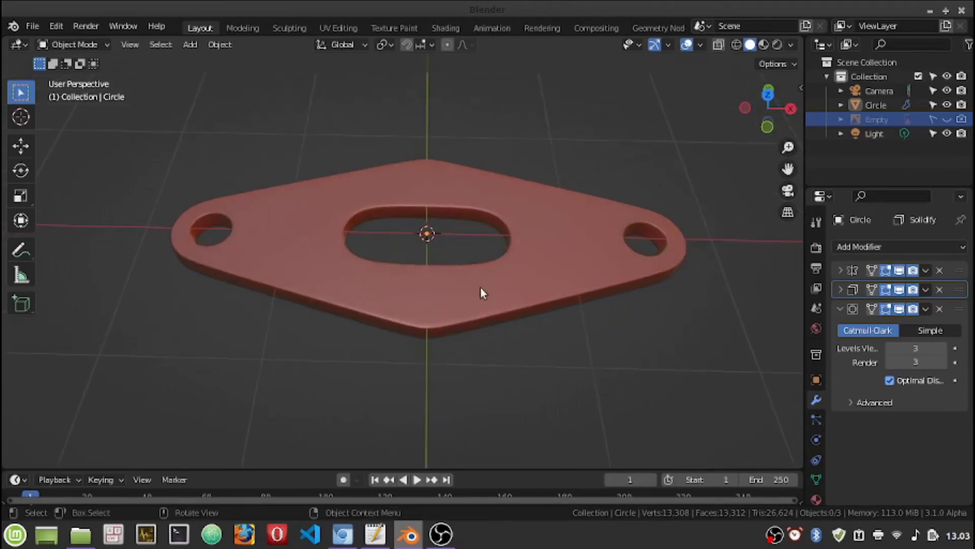
{"action": "middle_click_drag", "start_coordinate": [485, 310], "coordinate": [484, 294]}
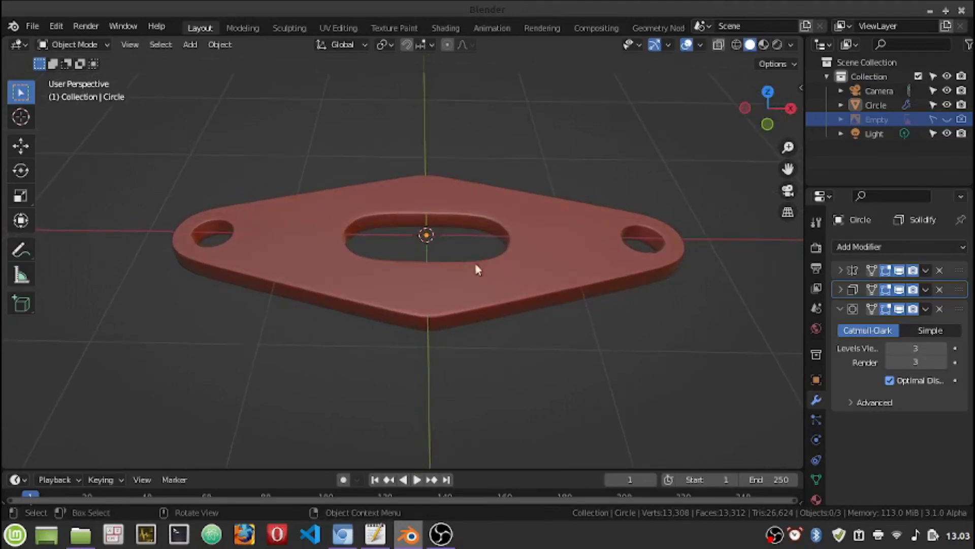
{"action": "left_click", "coordinate": [189, 47]}
{"action": "mouse_move", "coordinate": [221, 61]}
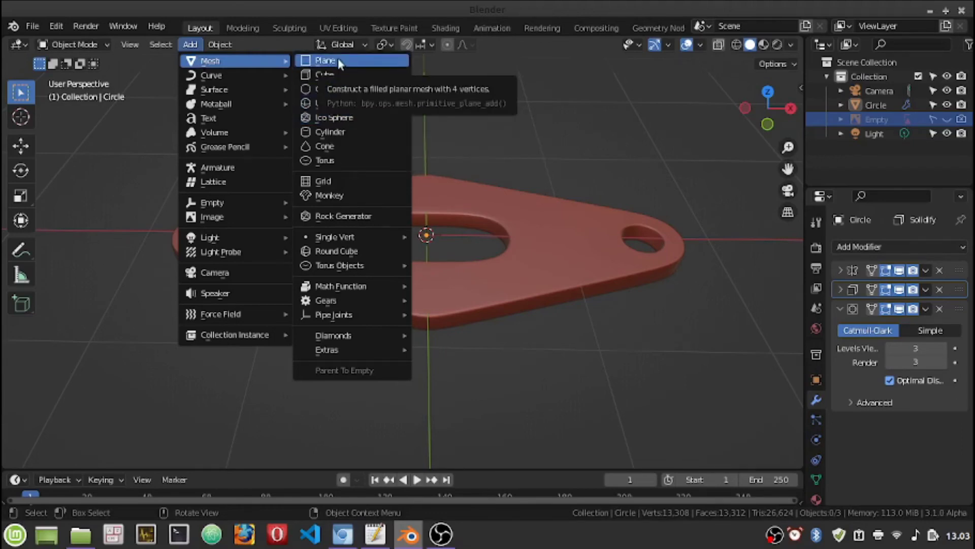
Step: Add a cube and apply a Subdivision Surface modifier with viewport level 5 and render 4
{"action": "left_click", "coordinate": [344, 77]}
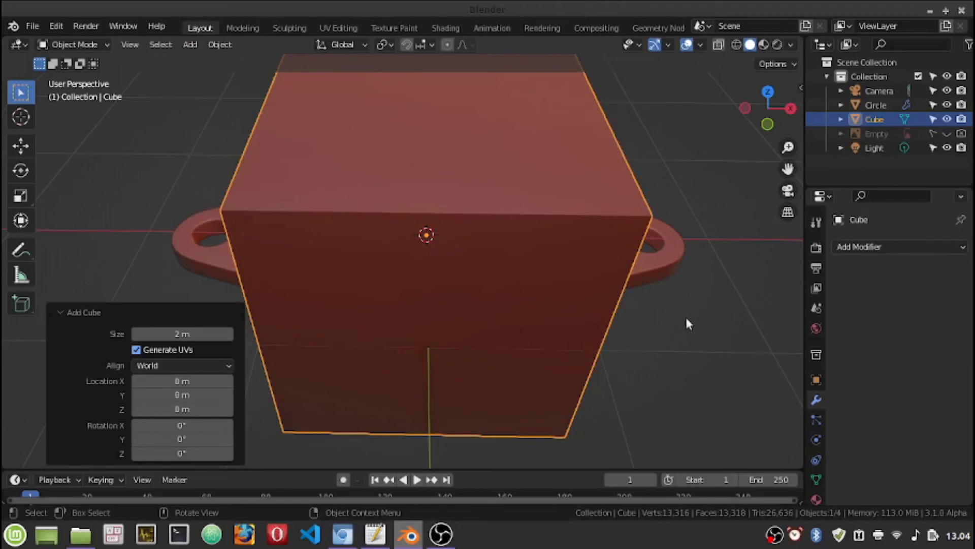
{"action": "left_click", "coordinate": [882, 246]}
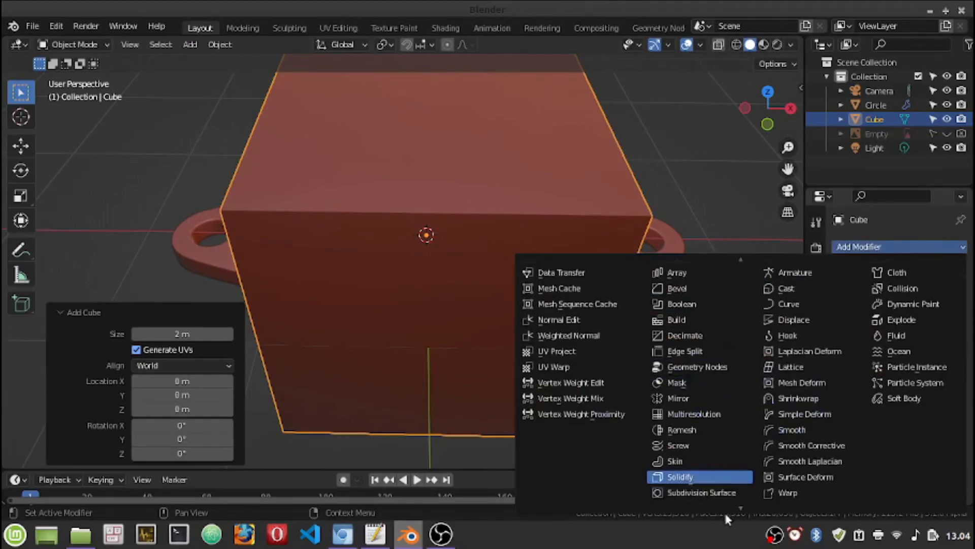
{"action": "left_click", "coordinate": [701, 437]}
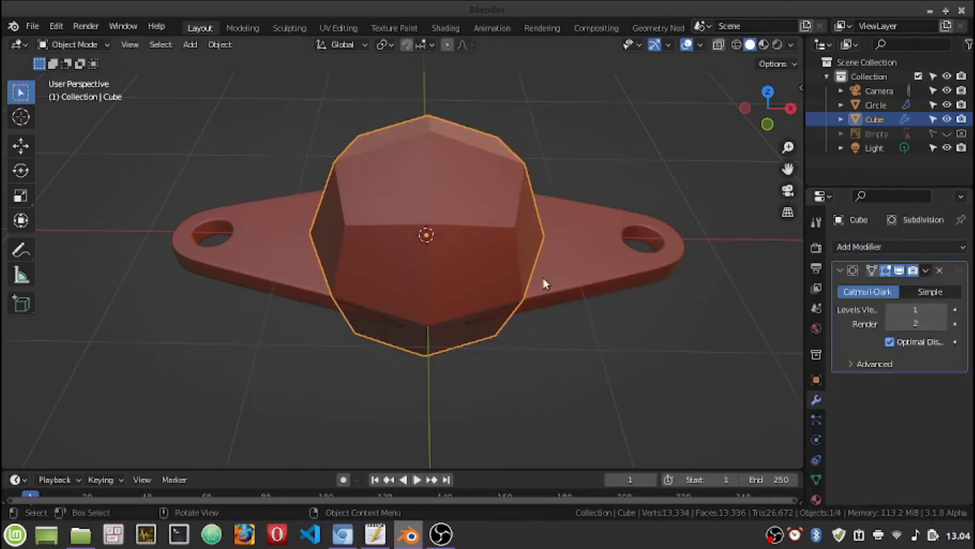
{"action": "left_click", "coordinate": [944, 310]}
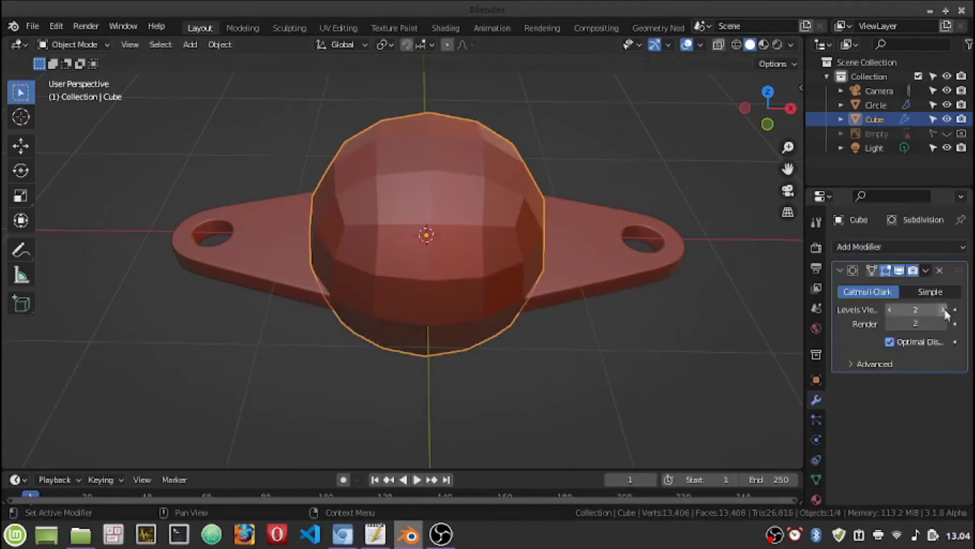
{"action": "left_click", "coordinate": [944, 310]}
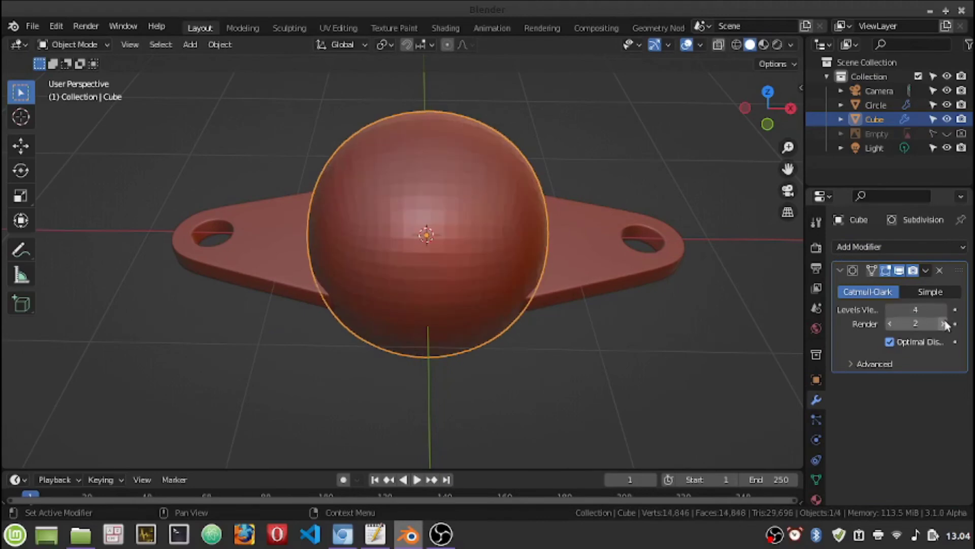
{"action": "left_click", "coordinate": [943, 323]}
{"action": "left_click", "coordinate": [889, 324]}
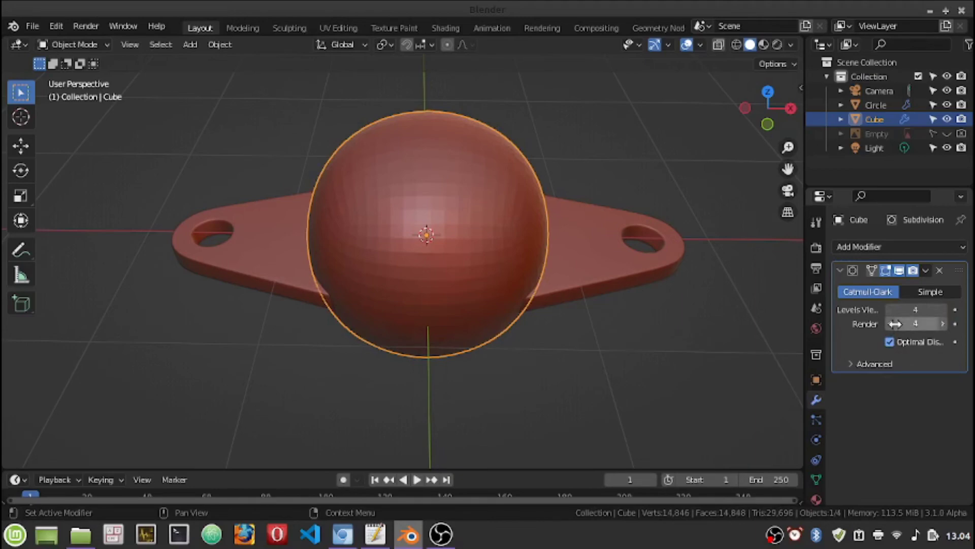
{"action": "left_click", "coordinate": [943, 310]}
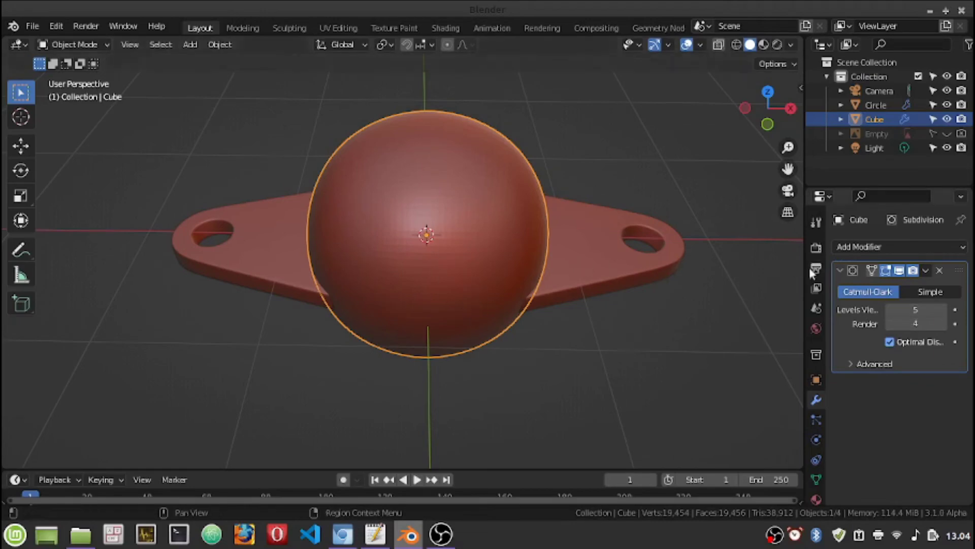
{"action": "left_click", "coordinate": [926, 270]}
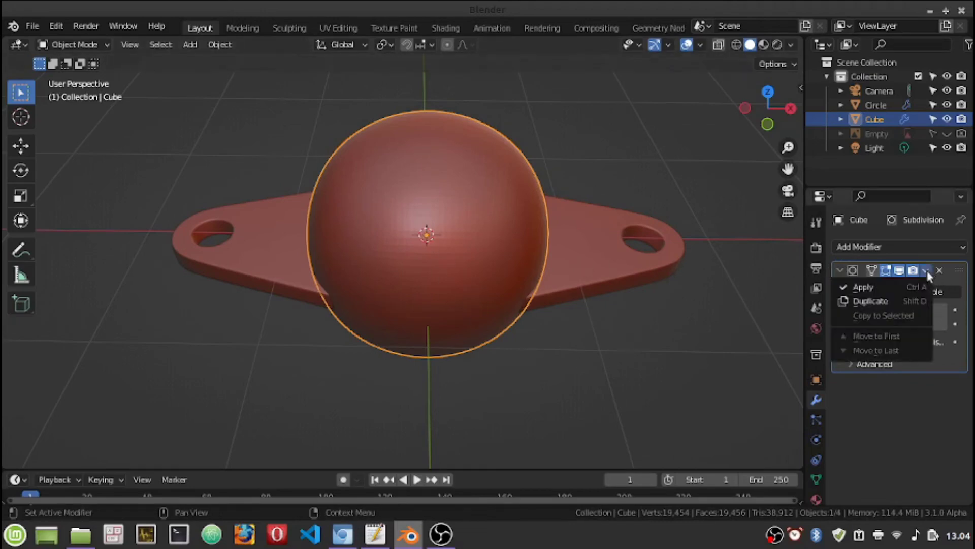
{"action": "left_click", "coordinate": [904, 288]}
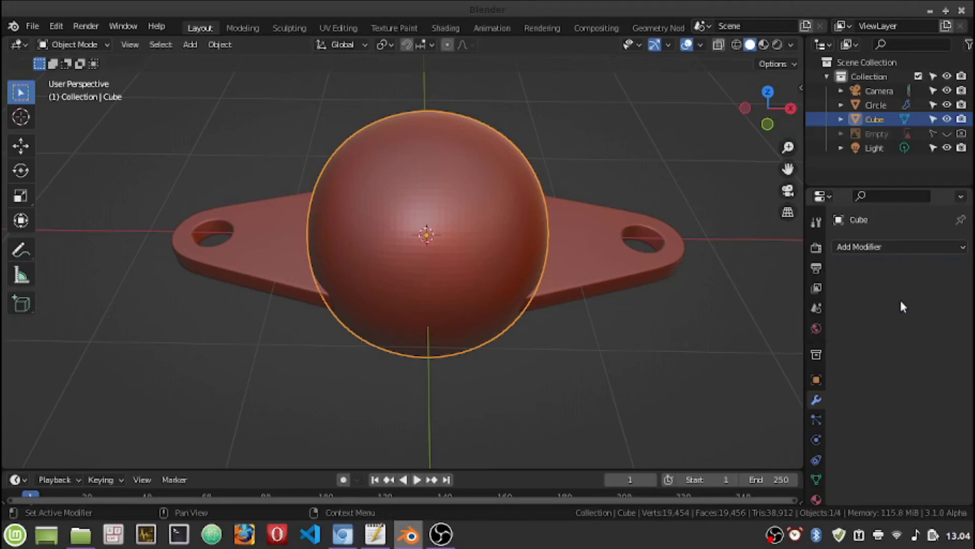
Step: Add and apply a Cast modifier to round the cube into a sphere
{"action": "left_click", "coordinate": [870, 246]}
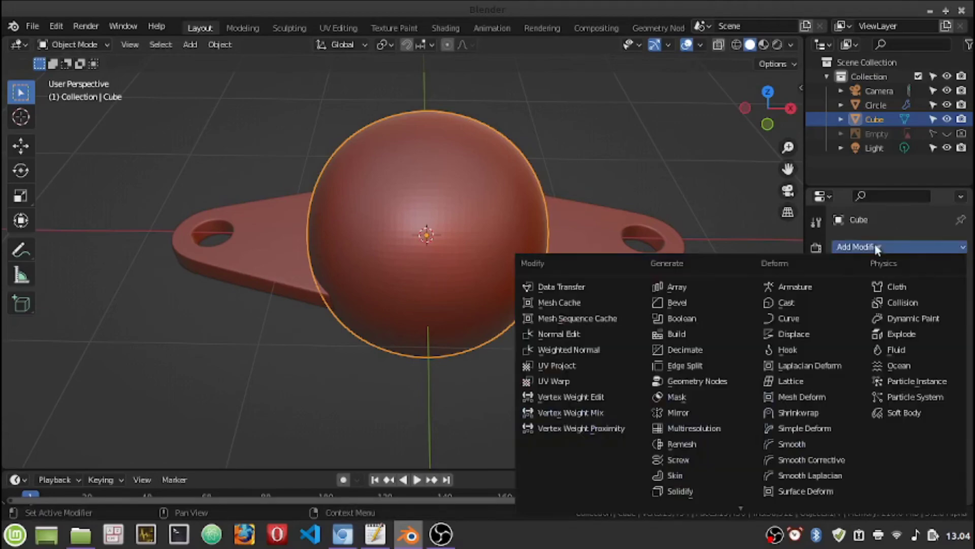
{"action": "left_click", "coordinate": [797, 302]}
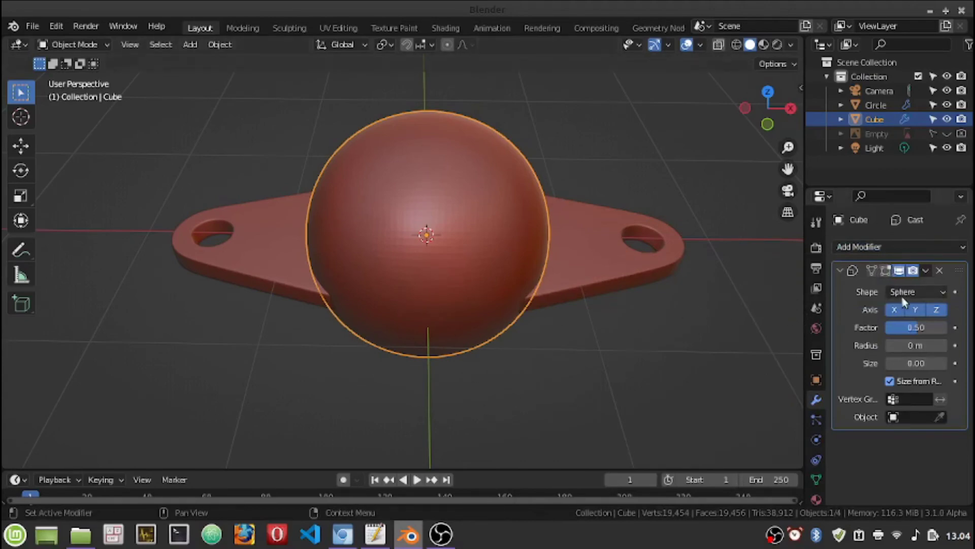
{"action": "left_click", "coordinate": [927, 269]}
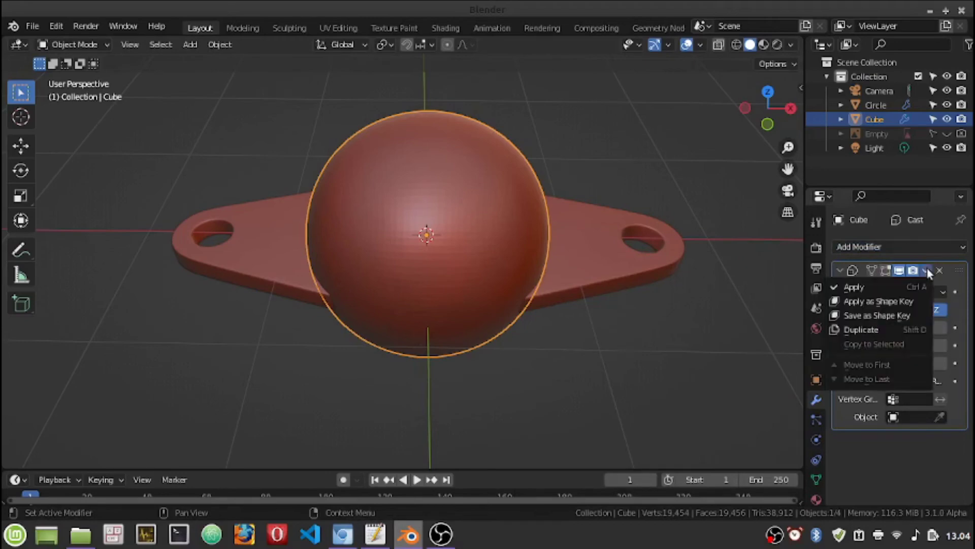
{"action": "left_click", "coordinate": [890, 288]}
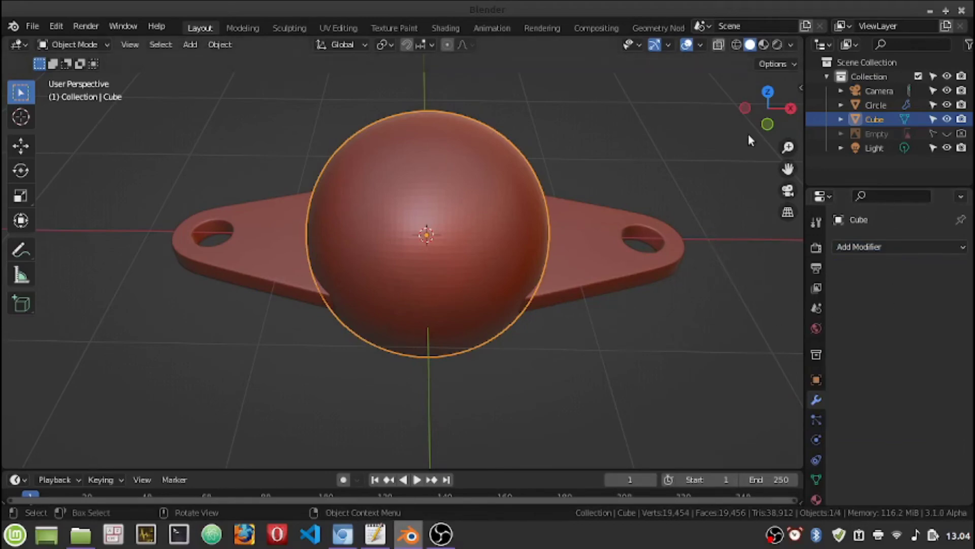
Step: Switch to front view and lower the sphere along Z about 2.3 m
{"action": "left_click", "coordinate": [791, 108]}
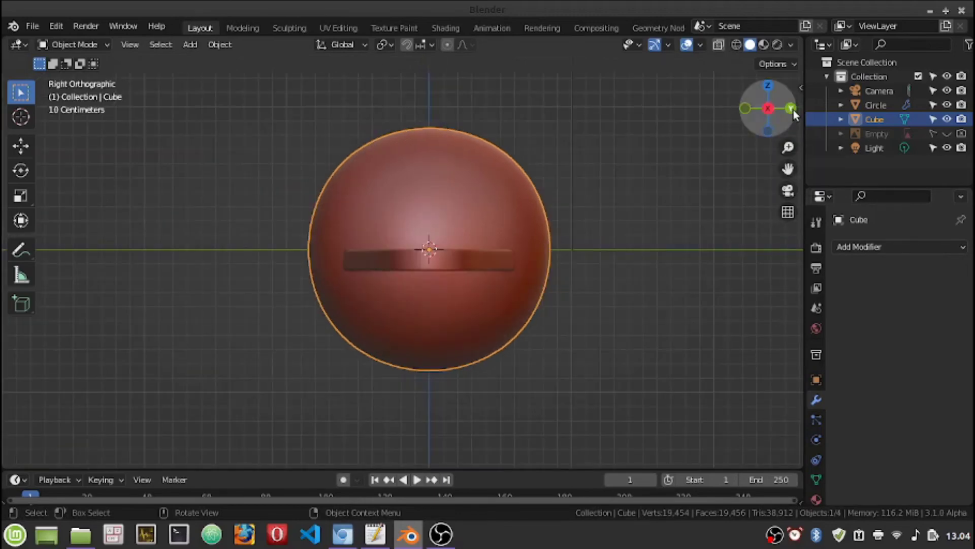
{"action": "left_click", "coordinate": [790, 110]}
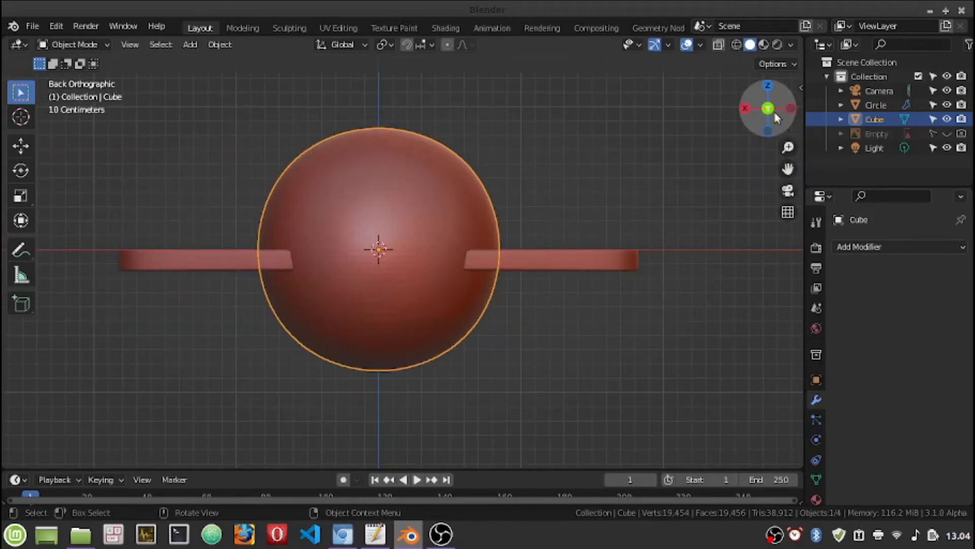
{"action": "left_click", "coordinate": [768, 108]}
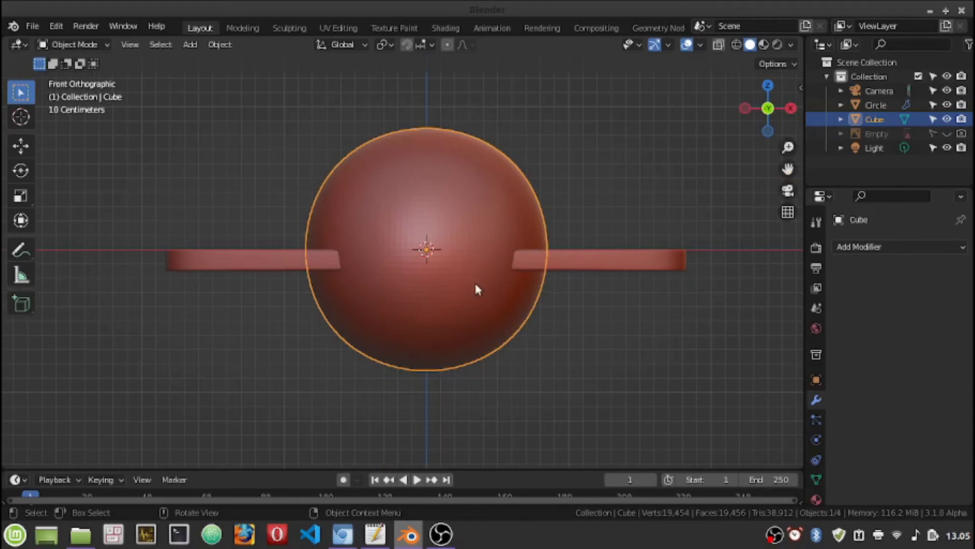
{"action": "key", "text": "g"}
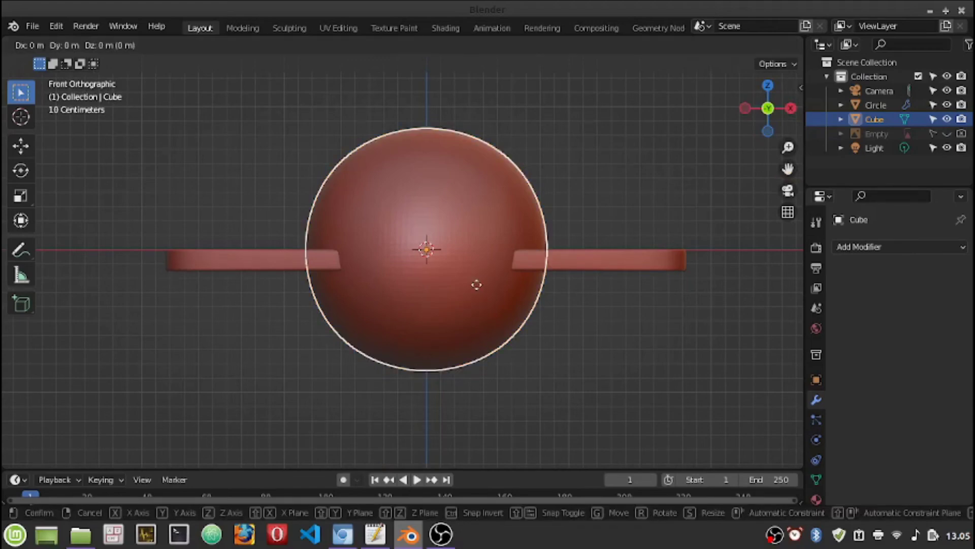
{"action": "key", "text": "z"}
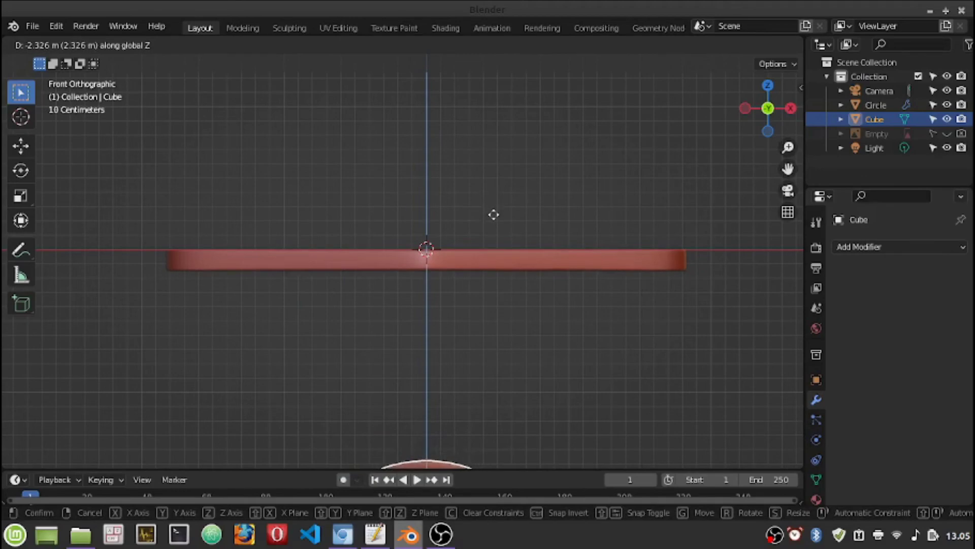
{"action": "left_click", "coordinate": [496, 213]}
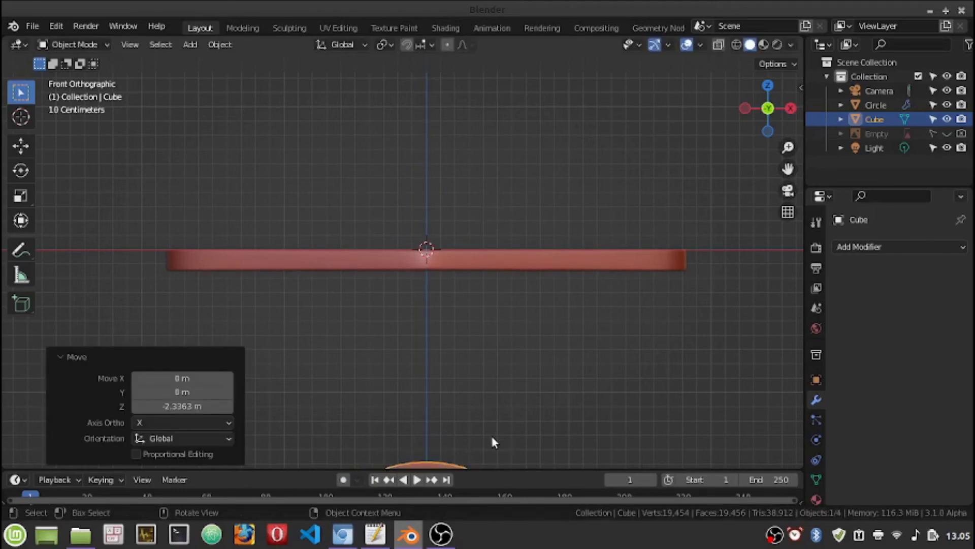
Step: Scale the sphere about 4.2 times and raise it along Z just below the plate
{"action": "key", "text": "s"}
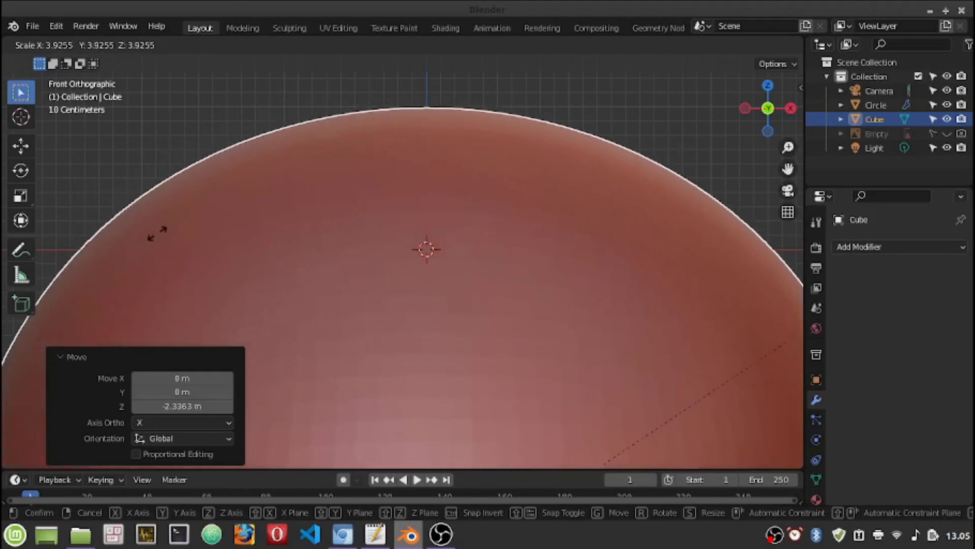
{"action": "left_click", "coordinate": [207, 222]}
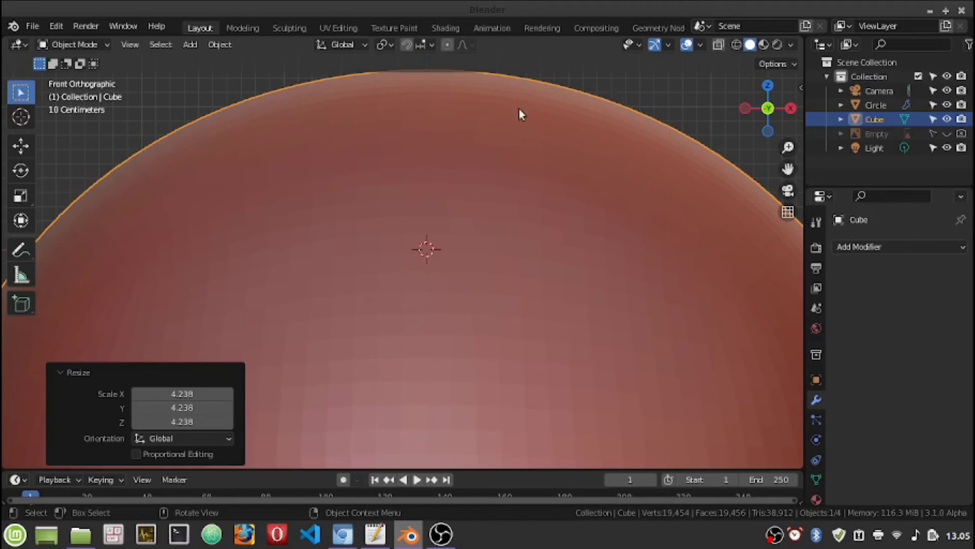
{"action": "key", "text": "g"}
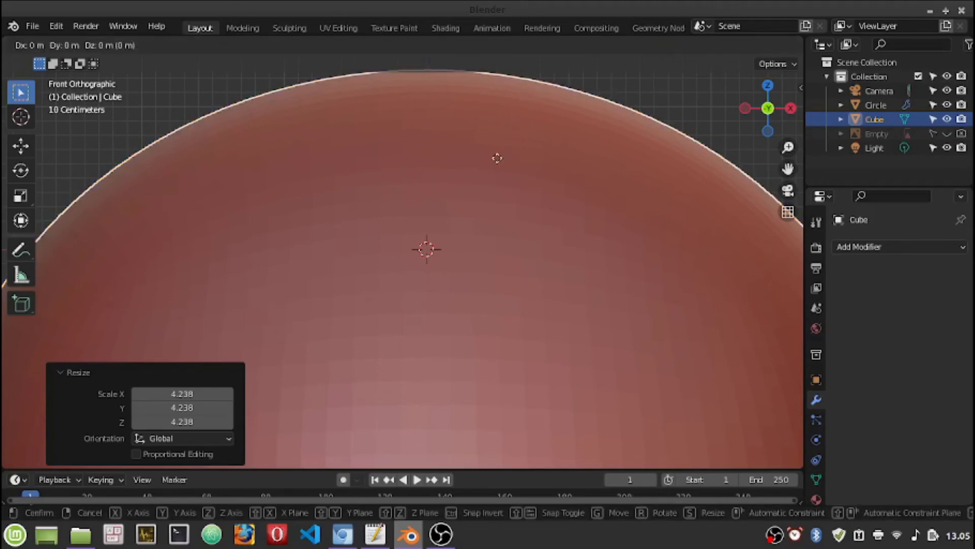
{"action": "key", "text": "z"}
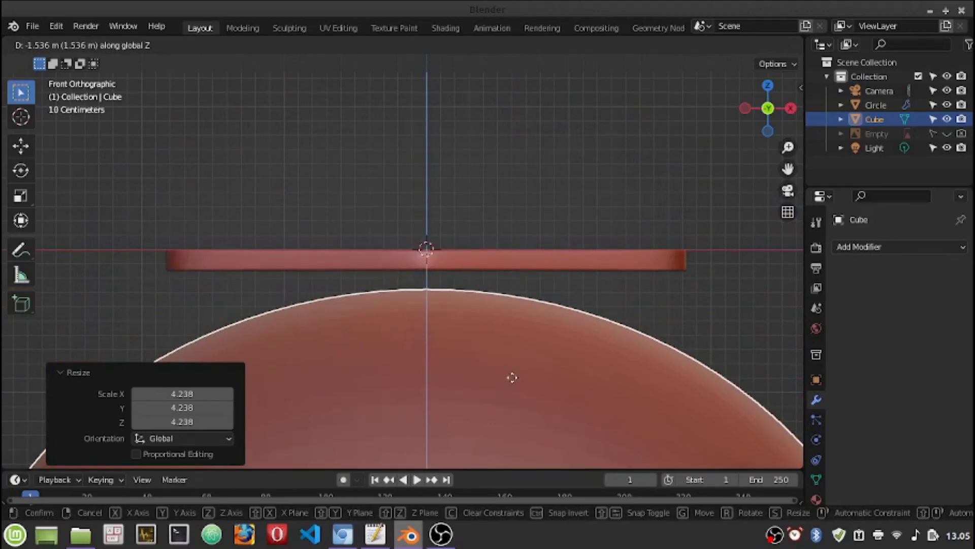
{"action": "left_click", "coordinate": [512, 377]}
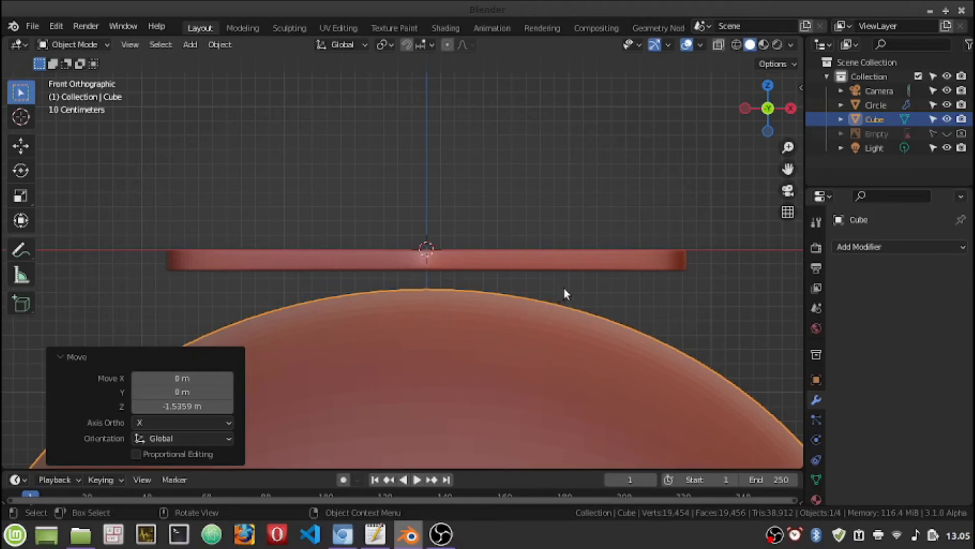
Step: Select the Circle plate and reorder its modifiers so Solidify comes before Subdivision
{"action": "left_click", "coordinate": [595, 260]}
{"action": "mouse_move", "coordinate": [574, 254]}
{"action": "middle_mouse_down"}
{"action": "mouse_move", "coordinate": [560, 332]}
{"action": "mouse_move", "coordinate": [575, 235]}
{"action": "mouse_move", "coordinate": [592, 231]}
{"action": "middle_mouse_up"}
{"action": "scroll", "coordinate": [581, 309], "scroll_direction": "up", "scroll_amount": 4}
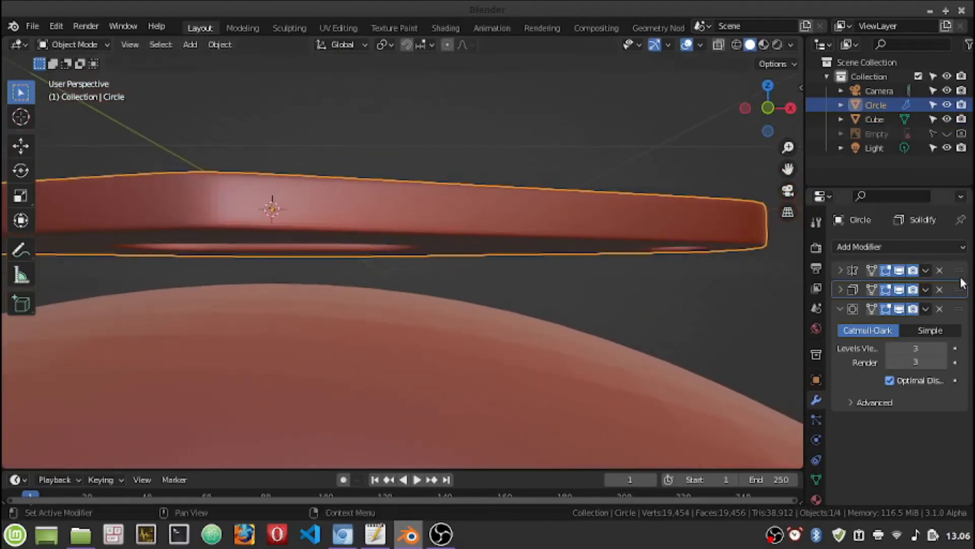
{"action": "left_click_drag", "start_coordinate": [960, 291], "coordinate": [959, 269]}
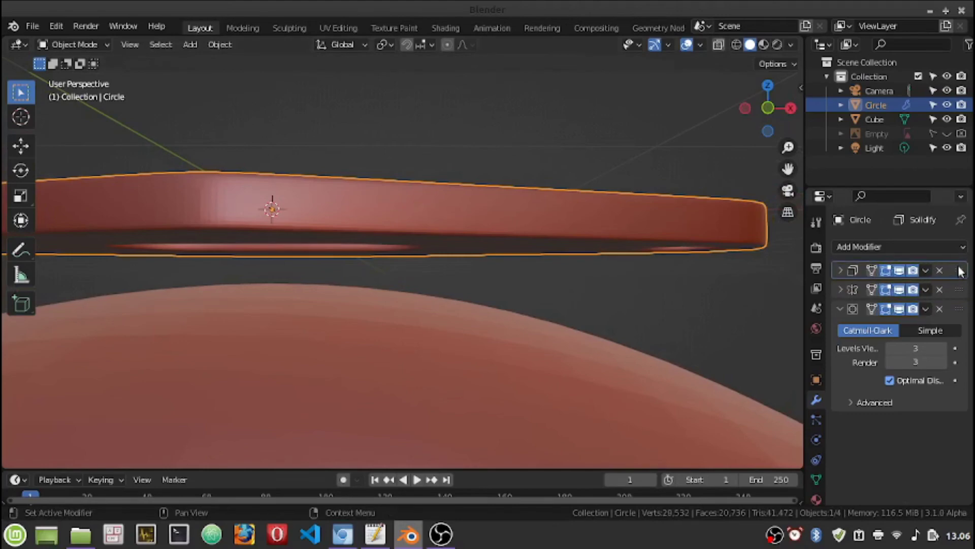
{"action": "mouse_move", "coordinate": [413, 197]}
{"action": "middle_mouse_down"}
{"action": "mouse_move", "coordinate": [431, 289]}
{"action": "mouse_move", "coordinate": [421, 170]}
{"action": "middle_mouse_up"}
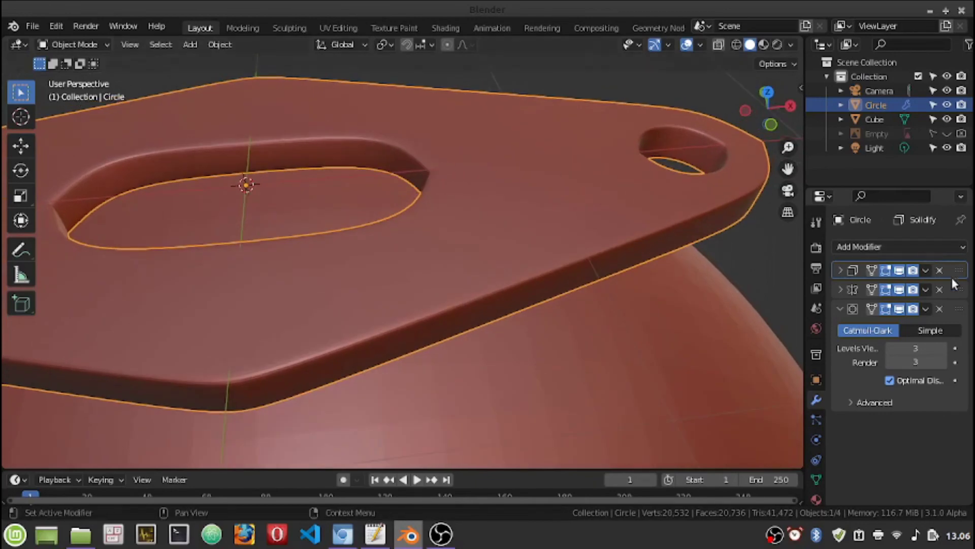
{"action": "left_click_drag", "start_coordinate": [959, 290], "coordinate": [965, 270]}
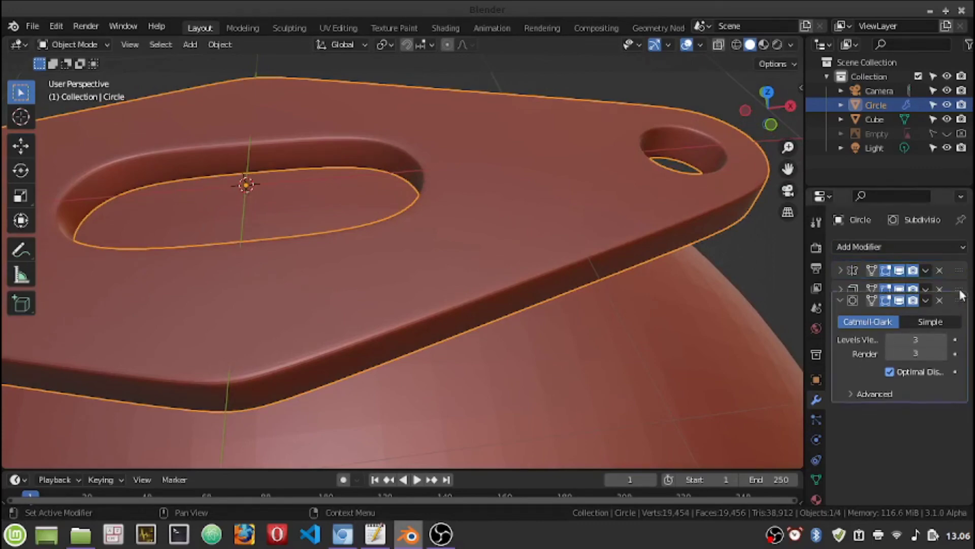
{"action": "key", "text": "ctrl+a"}
{"action": "left_click_drag", "start_coordinate": [961, 295], "coordinate": [964, 295]}
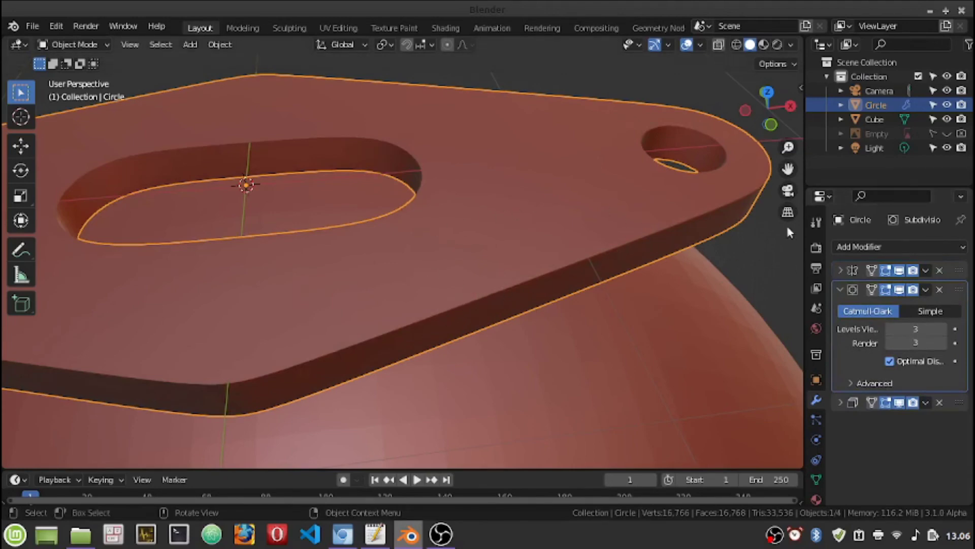
{"action": "left_click_drag", "start_coordinate": [959, 403], "coordinate": [959, 289]}
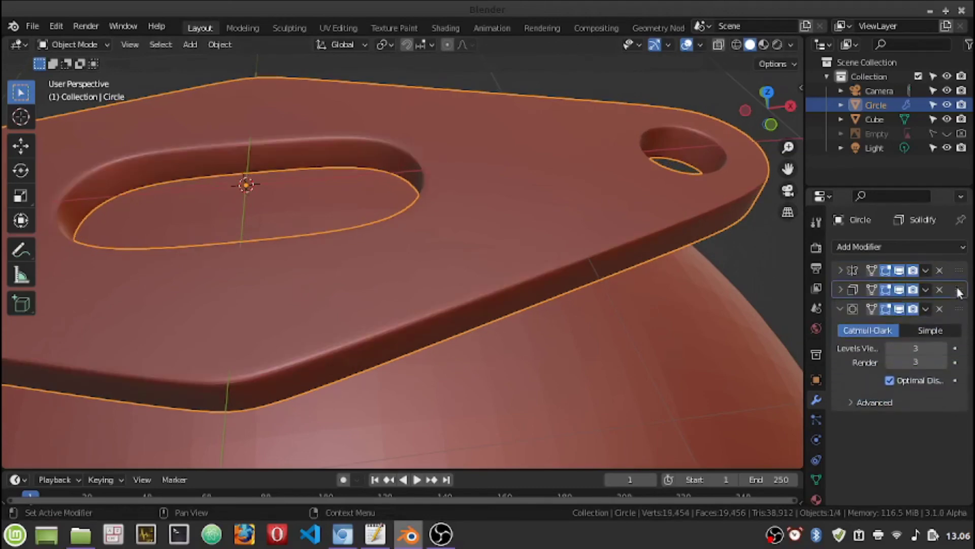
Step: Shade the plate smooth and orbit to check its top and holes
{"action": "right_click", "coordinate": [416, 247]}
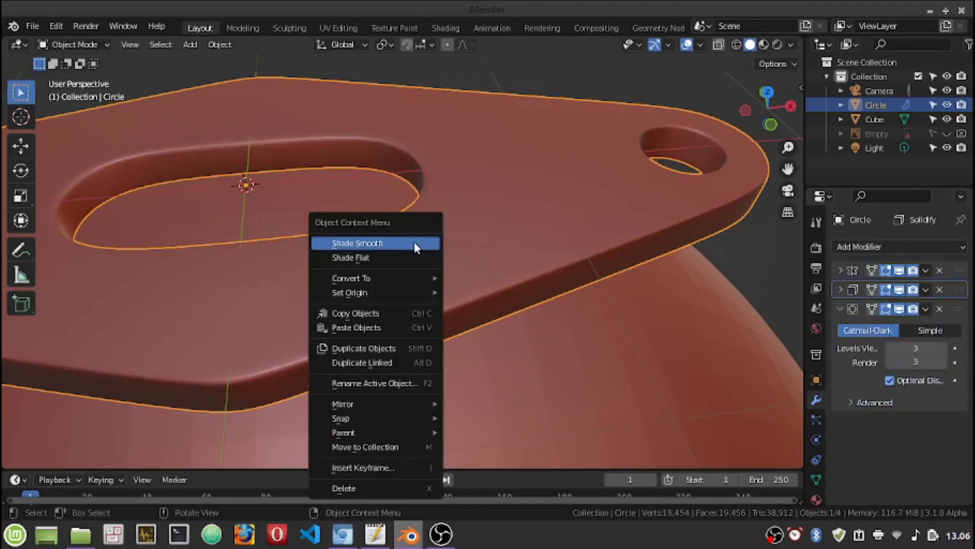
{"action": "left_click", "coordinate": [413, 241]}
{"action": "mouse_move", "coordinate": [474, 303]}
{"action": "middle_mouse_down"}
{"action": "mouse_move", "coordinate": [442, 229]}
{"action": "mouse_move", "coordinate": [429, 222]}
{"action": "mouse_move", "coordinate": [311, 239]}
{"action": "mouse_move", "coordinate": [720, 223]}
{"action": "middle_mouse_up"}
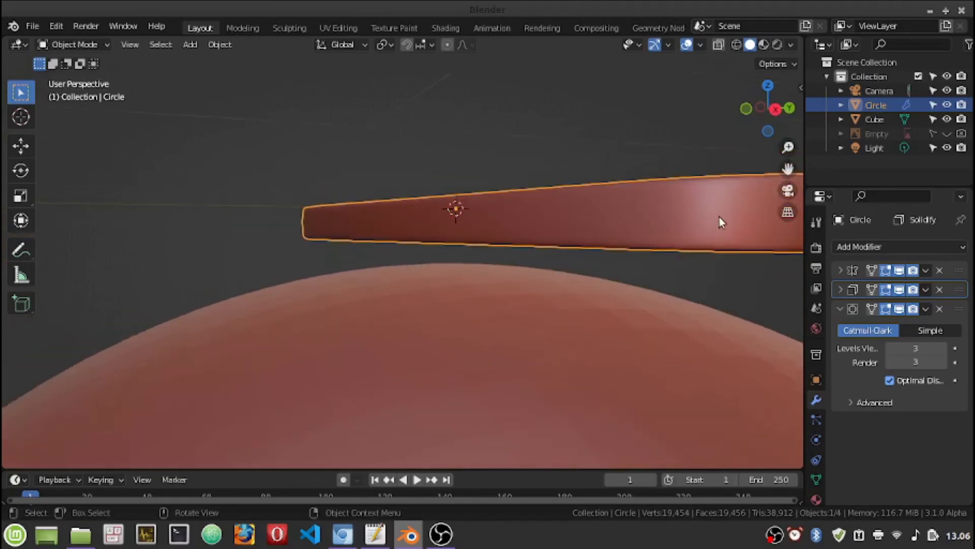
{"action": "mouse_move", "coordinate": [642, 215]}
{"action": "middle_mouse_down"}
{"action": "mouse_move", "coordinate": [733, 228]}
{"action": "mouse_move", "coordinate": [701, 230]}
{"action": "middle_mouse_up"}
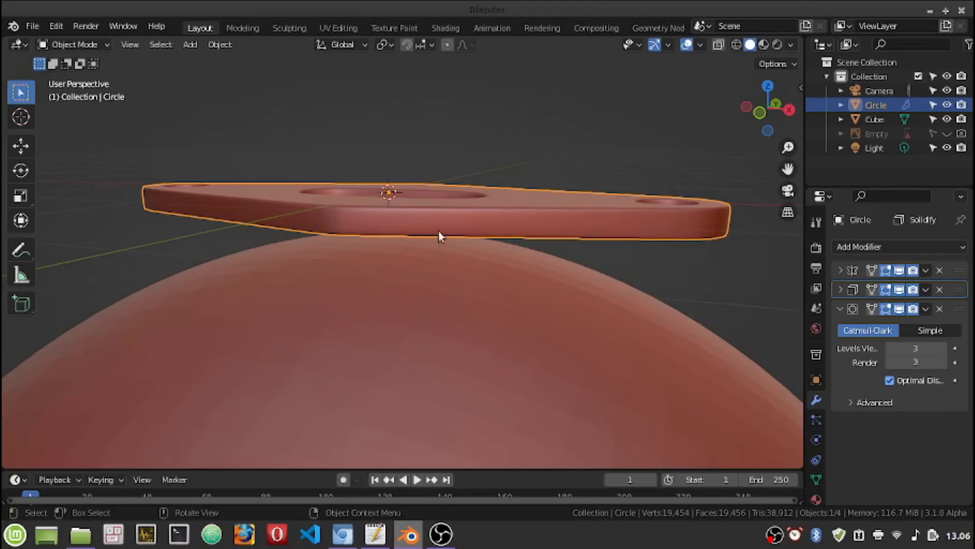
{"action": "mouse_move", "coordinate": [406, 225]}
{"action": "middle_mouse_down"}
{"action": "mouse_move", "coordinate": [425, 246]}
{"action": "mouse_move", "coordinate": [337, 220]}
{"action": "middle_mouse_up"}
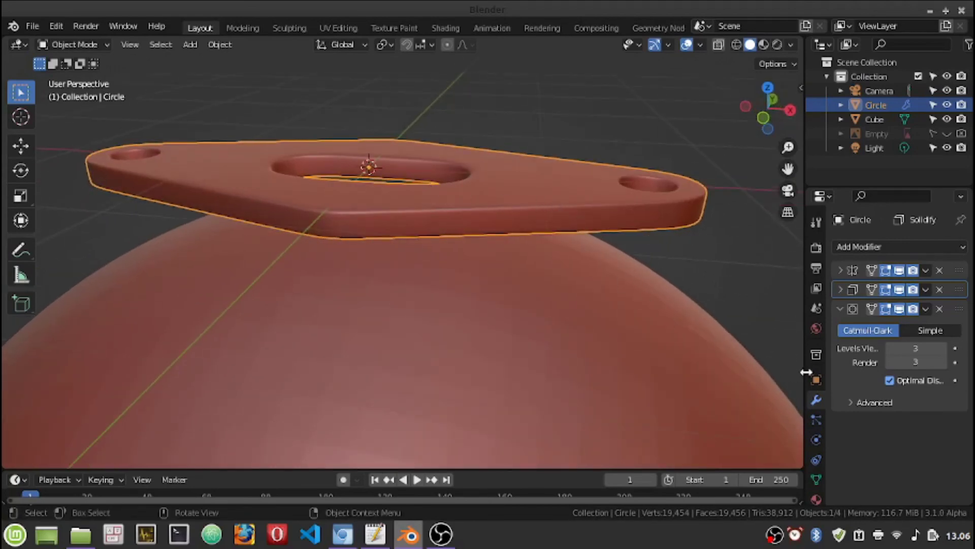
Step: Set the plate's Subdivision levels to 4 for both viewport and render
{"action": "left_click", "coordinate": [943, 347]}
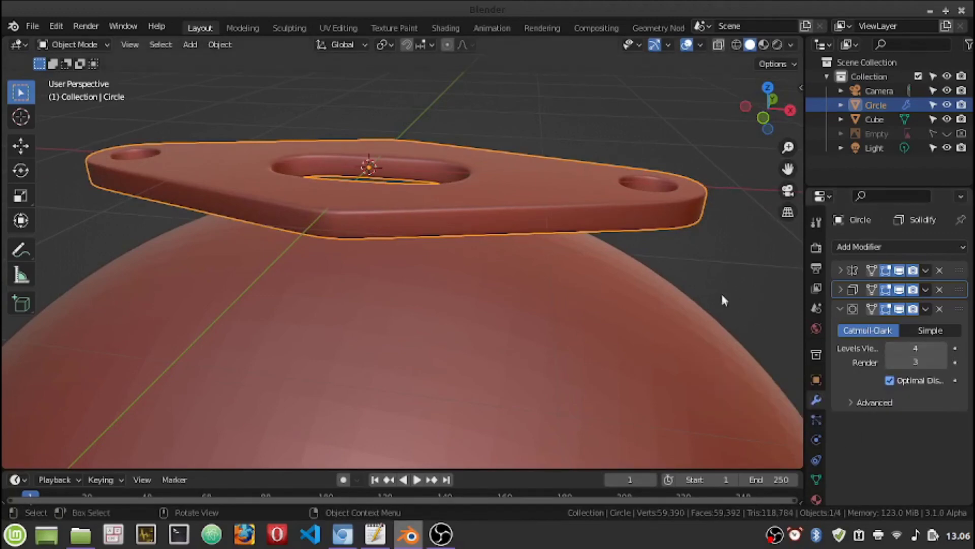
{"action": "middle_click_drag", "start_coordinate": [605, 264], "coordinate": [608, 296]}
{"action": "scroll", "coordinate": [614, 326], "scroll_direction": "up", "scroll_amount": 3}
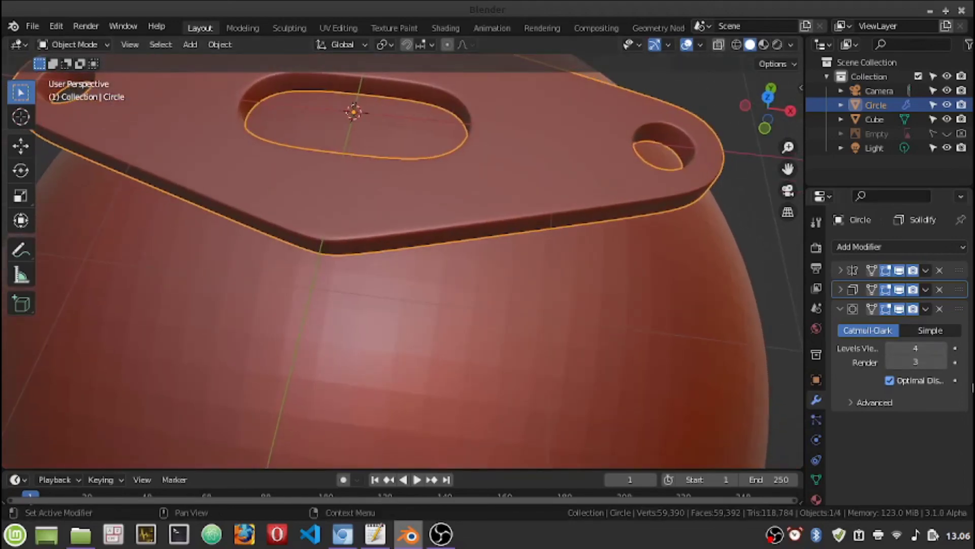
{"action": "left_click", "coordinate": [944, 360]}
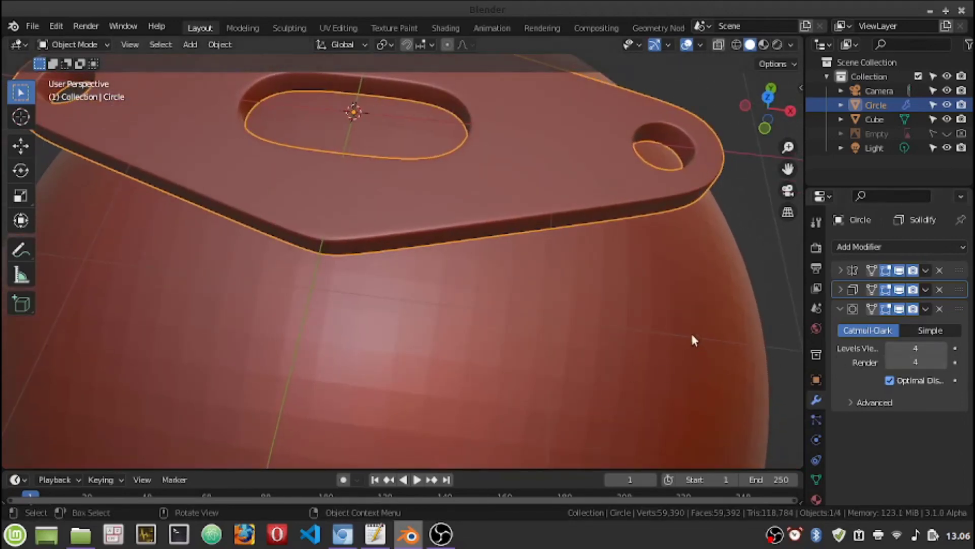
{"action": "scroll", "coordinate": [637, 356], "scroll_direction": "down", "scroll_amount": 2}
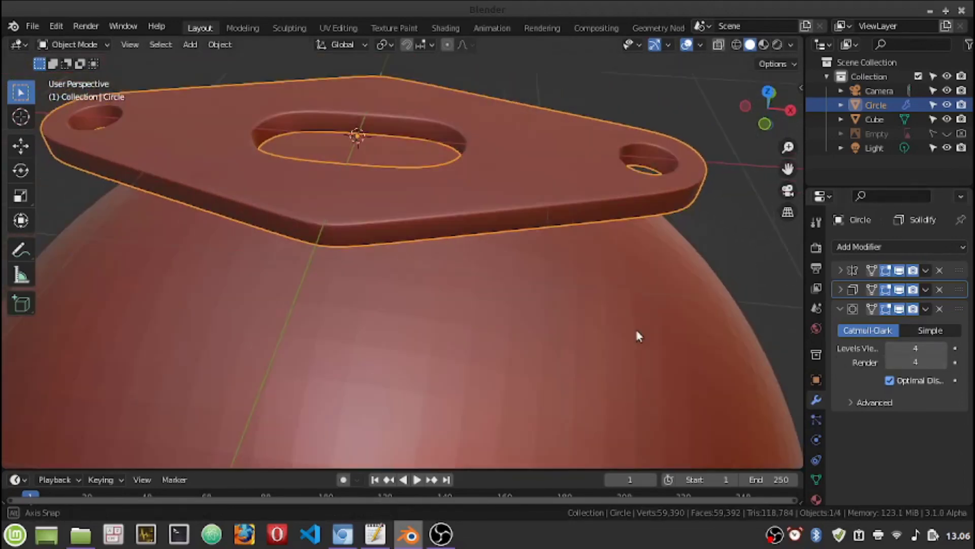
Step: Add a Shrinkwrap modifier to the plate and shade the Cube sphere smooth
{"action": "left_click", "coordinate": [840, 309]}
{"action": "left_click", "coordinate": [919, 248]}
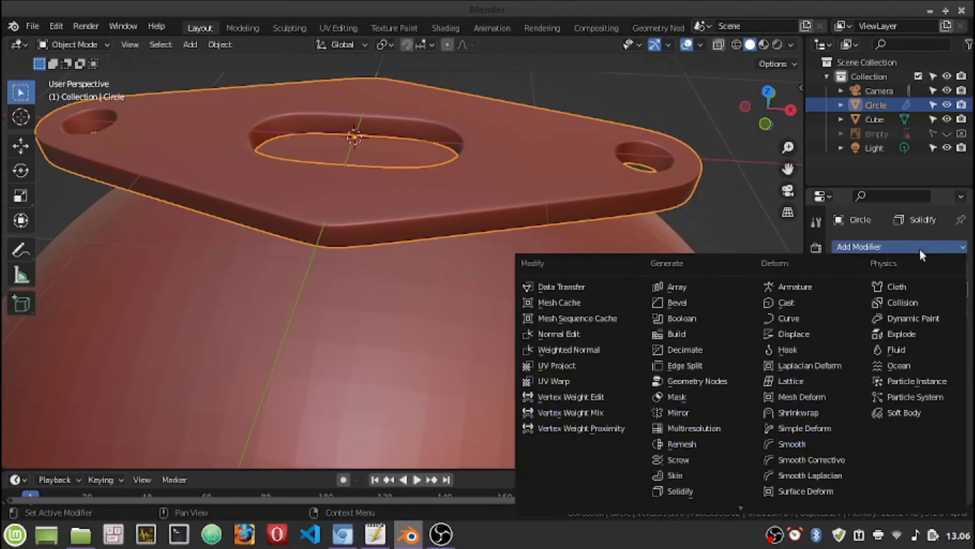
{"action": "left_click", "coordinate": [817, 421]}
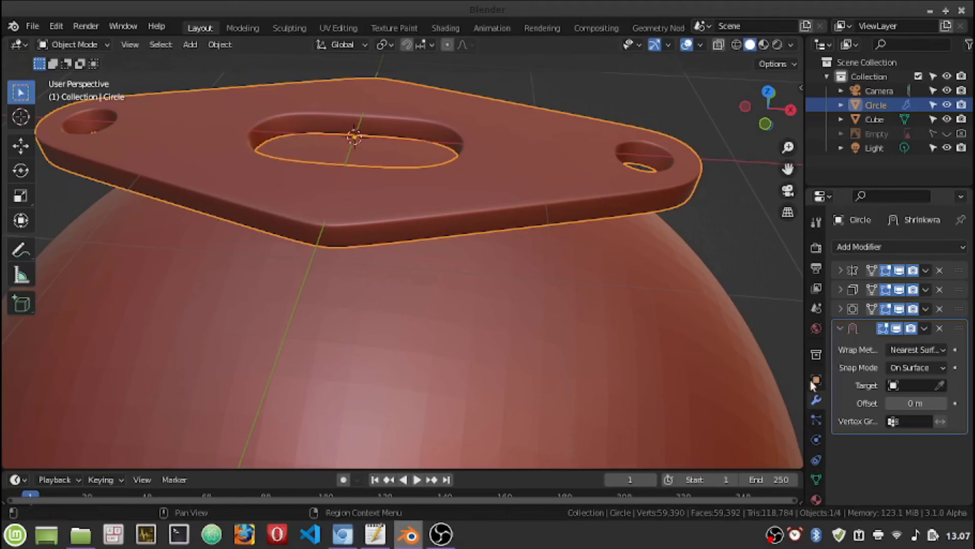
{"action": "left_click", "coordinate": [457, 362]}
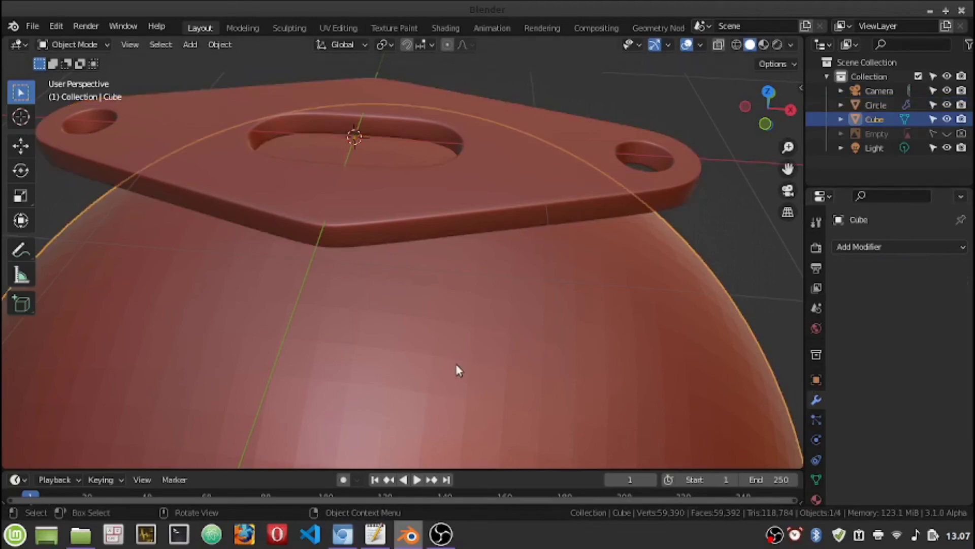
{"action": "right_click", "coordinate": [473, 333]}
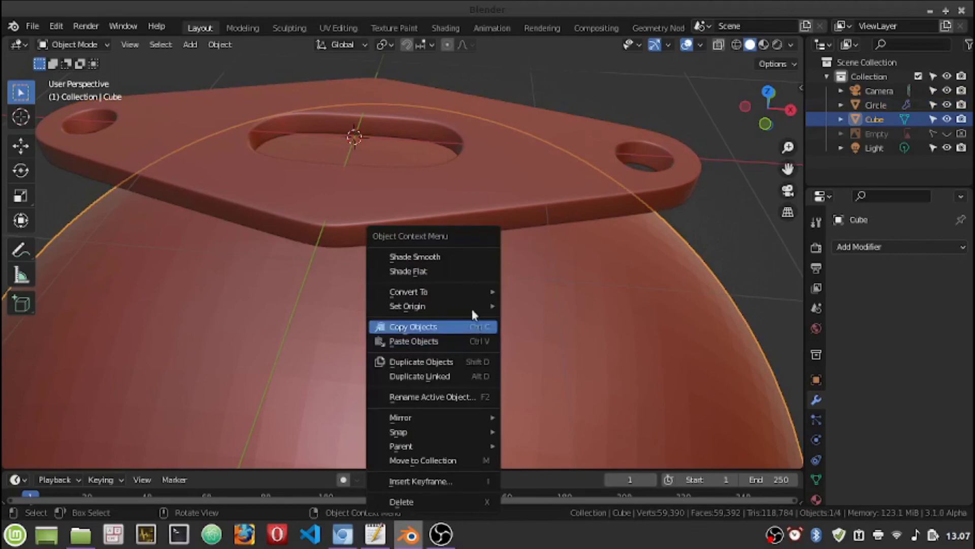
{"action": "left_click", "coordinate": [455, 257]}
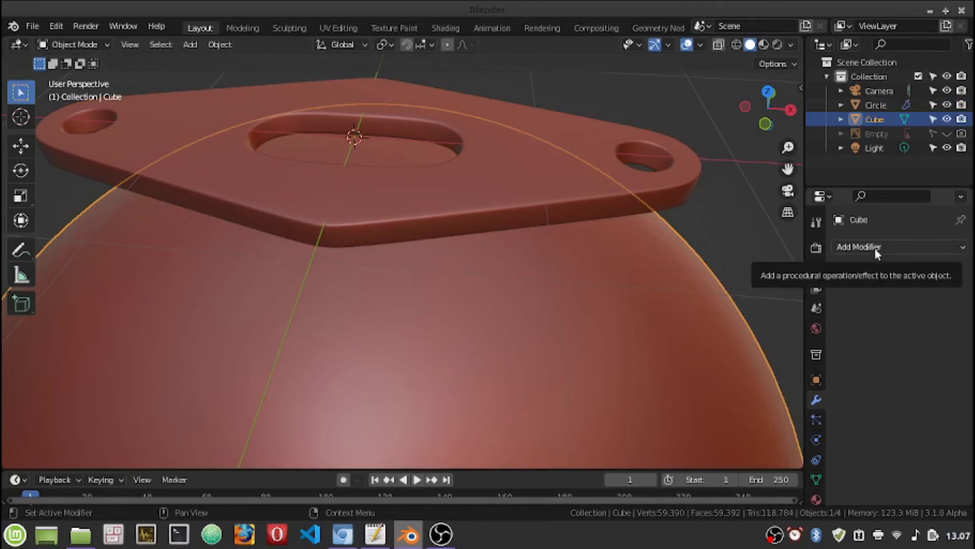
Step: Set the Shrinkwrap to Project with Negative enabled and the Cube sphere as target
{"action": "left_click", "coordinate": [448, 163]}
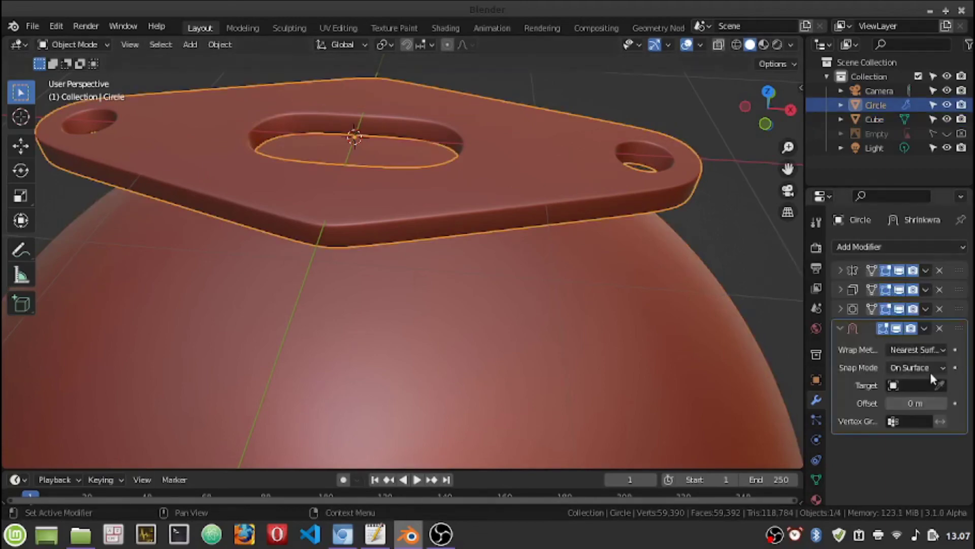
{"action": "left_click", "coordinate": [942, 350]}
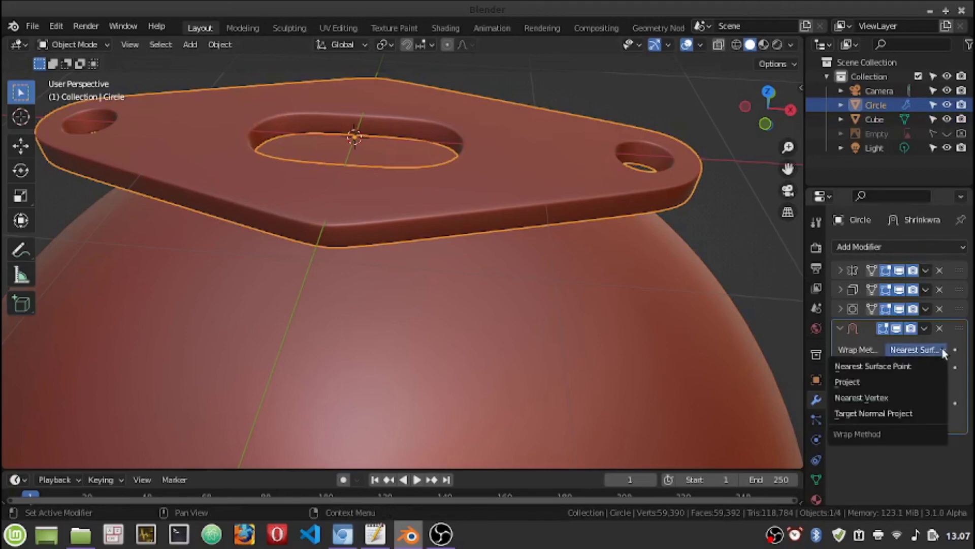
{"action": "left_click", "coordinate": [881, 382]}
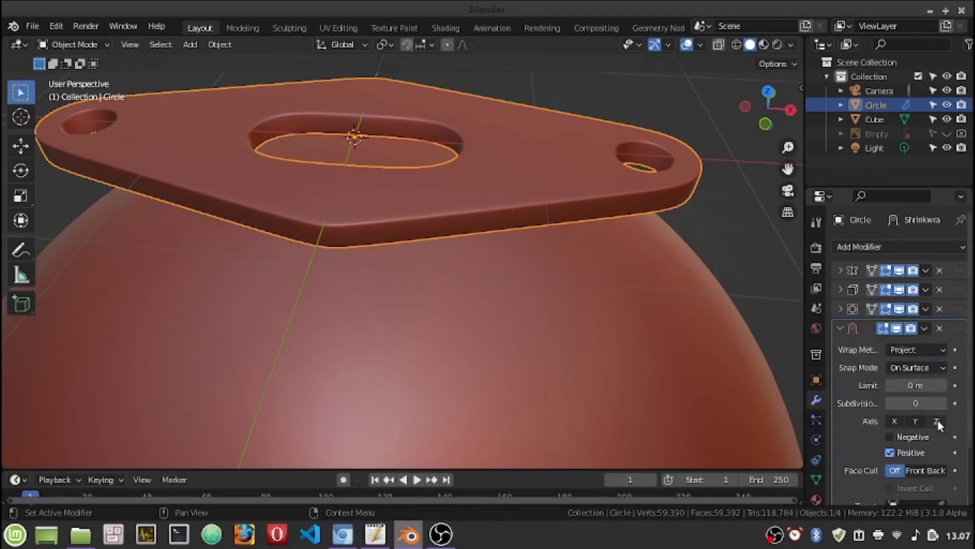
{"action": "left_click", "coordinate": [889, 438]}
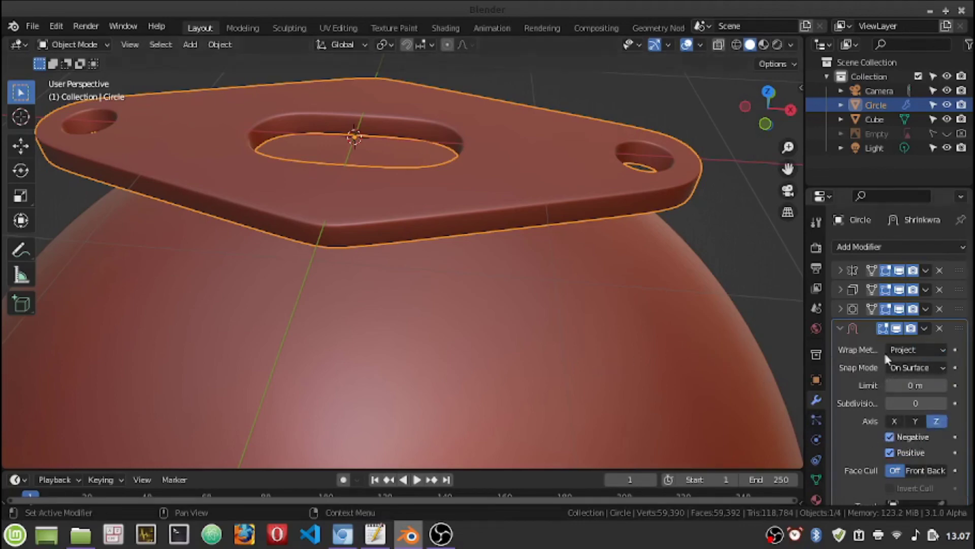
{"action": "scroll", "coordinate": [916, 436], "scroll_direction": "down", "scroll_amount": 3}
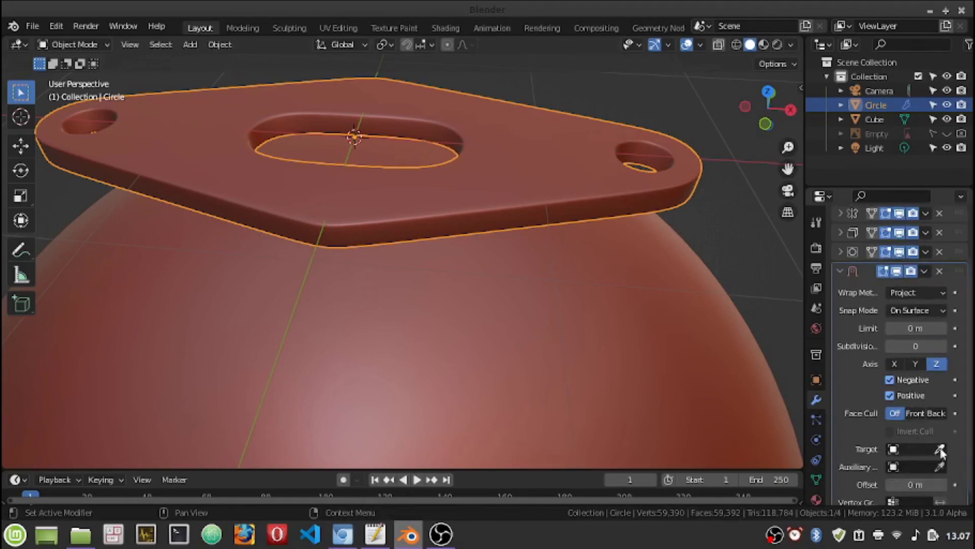
{"action": "left_click", "coordinate": [940, 449]}
{"action": "left_click", "coordinate": [629, 387]}
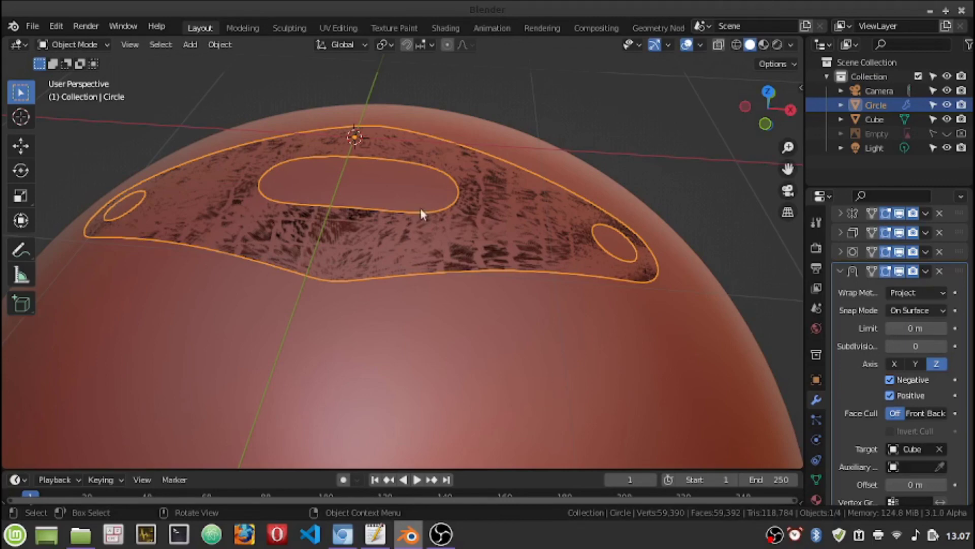
Step: Hide the Cube sphere and move Shrinkwrap two places up the modifier stack
{"action": "left_click", "coordinate": [947, 119]}
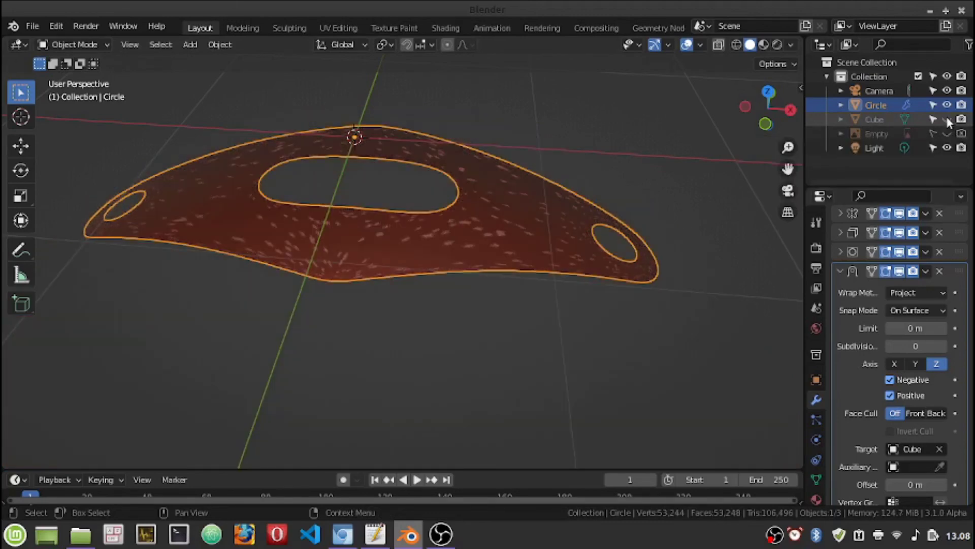
{"action": "left_click", "coordinate": [841, 272]}
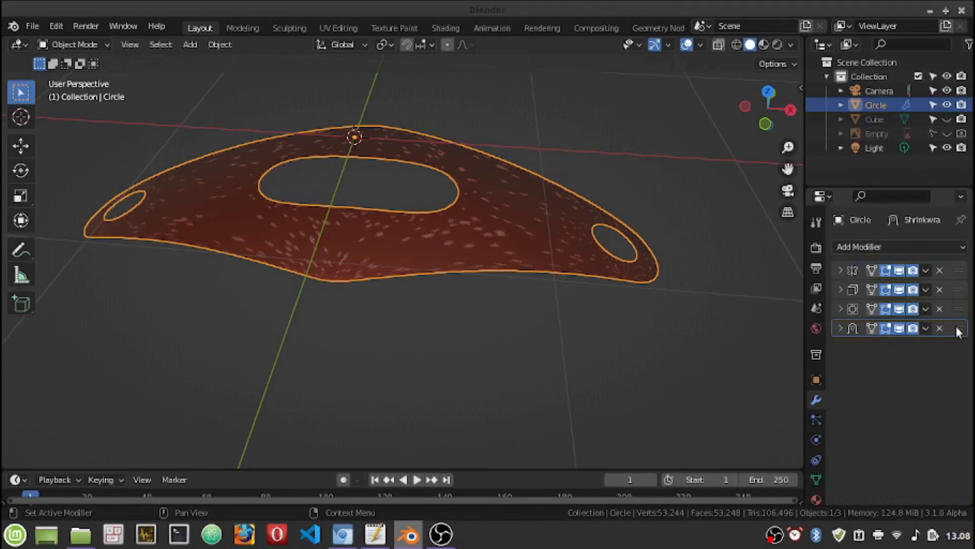
{"action": "left_click_drag", "start_coordinate": [959, 329], "coordinate": [958, 309]}
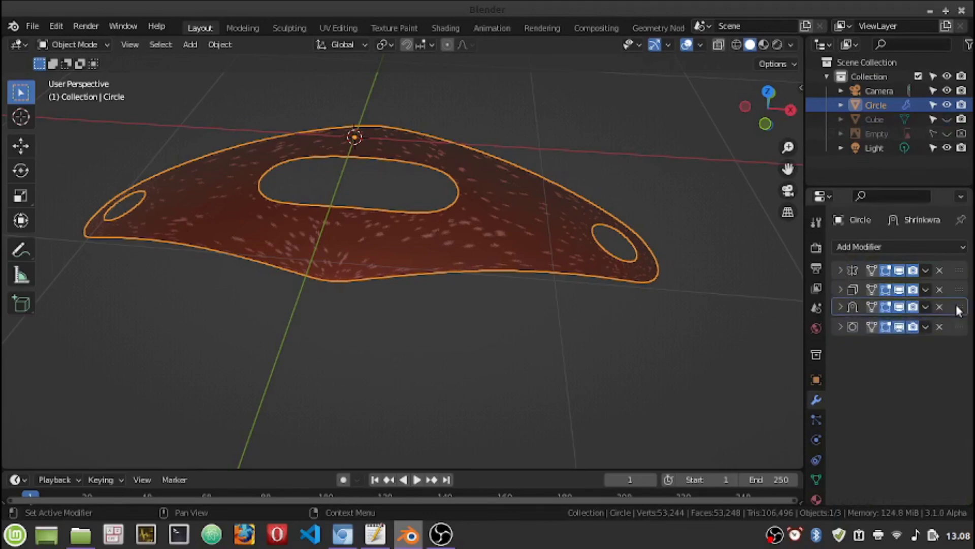
{"action": "left_click_drag", "start_coordinate": [959, 309], "coordinate": [962, 289]}
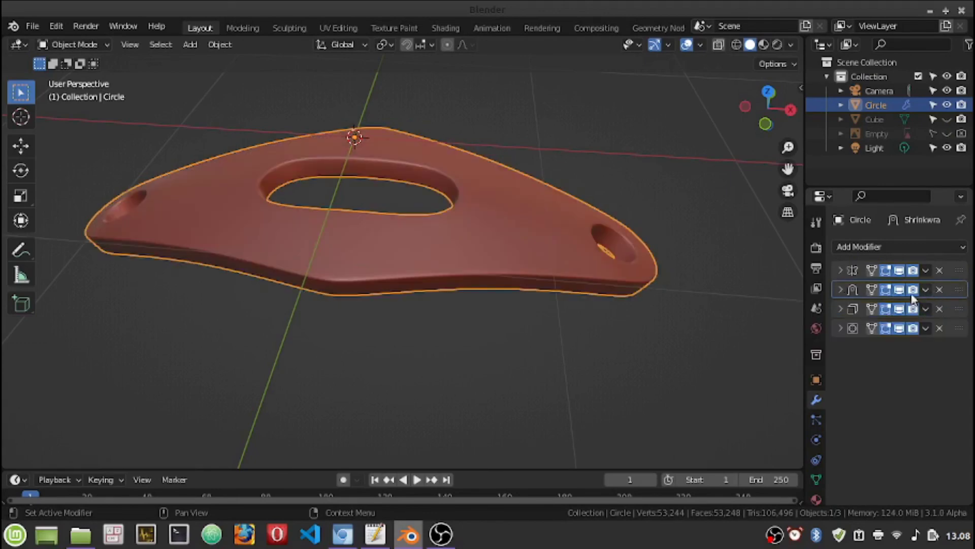
{"action": "mouse_move", "coordinate": [460, 338]}
{"action": "middle_mouse_down"}
{"action": "mouse_move", "coordinate": [490, 210]}
{"action": "mouse_move", "coordinate": [477, 276]}
{"action": "mouse_move", "coordinate": [460, 301]}
{"action": "mouse_move", "coordinate": [455, 357]}
{"action": "middle_mouse_up"}
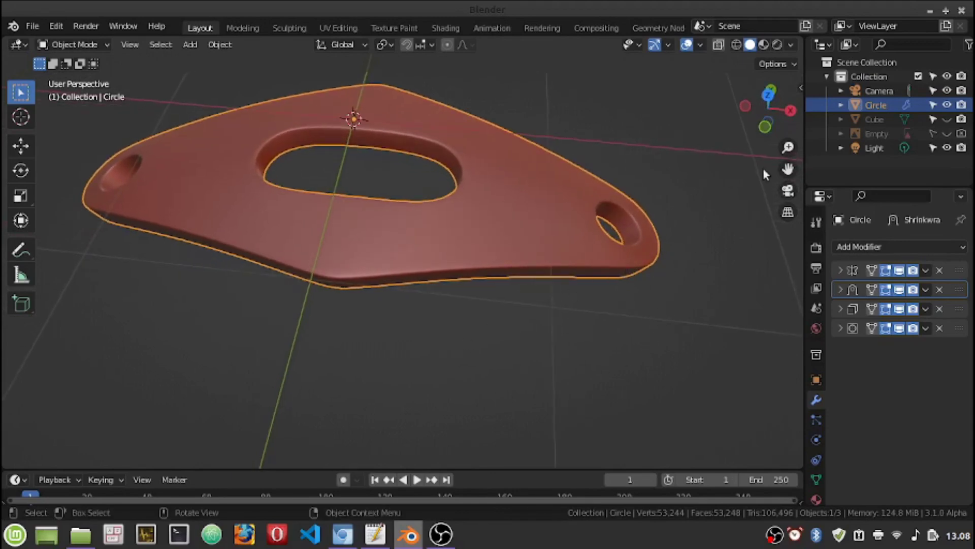
Step: Look through the scene camera and enable Camera to View in the sidebar
{"action": "left_click", "coordinate": [789, 192]}
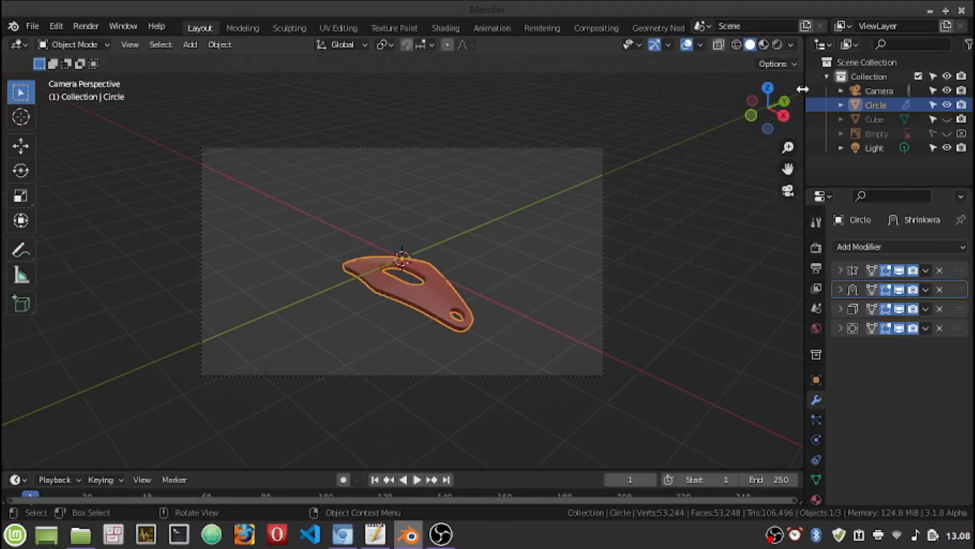
{"action": "key", "text": "n"}
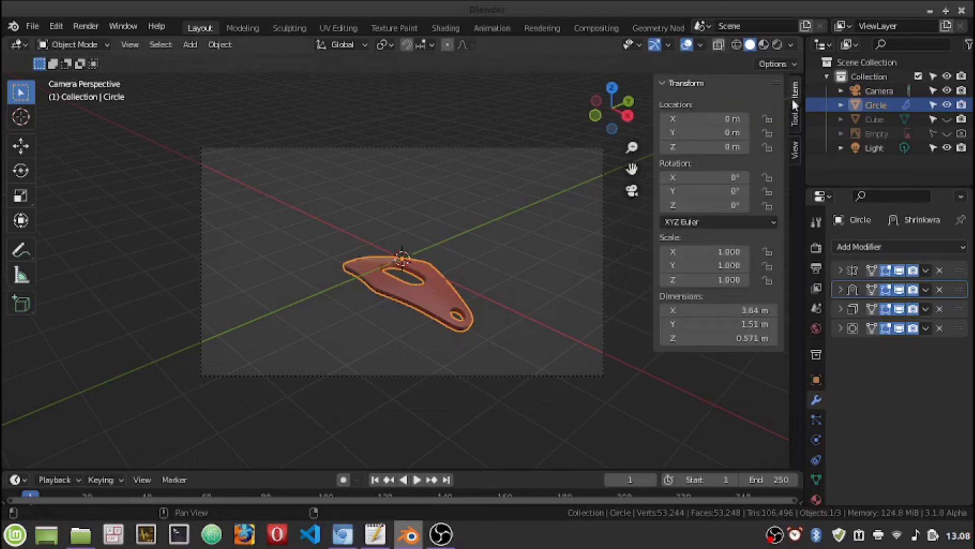
{"action": "left_click", "coordinate": [796, 148]}
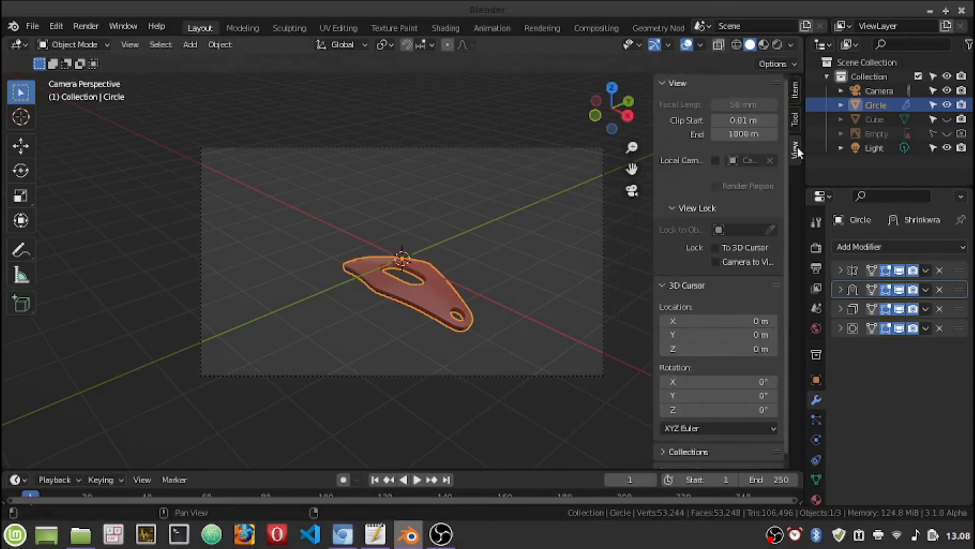
{"action": "left_click", "coordinate": [717, 262]}
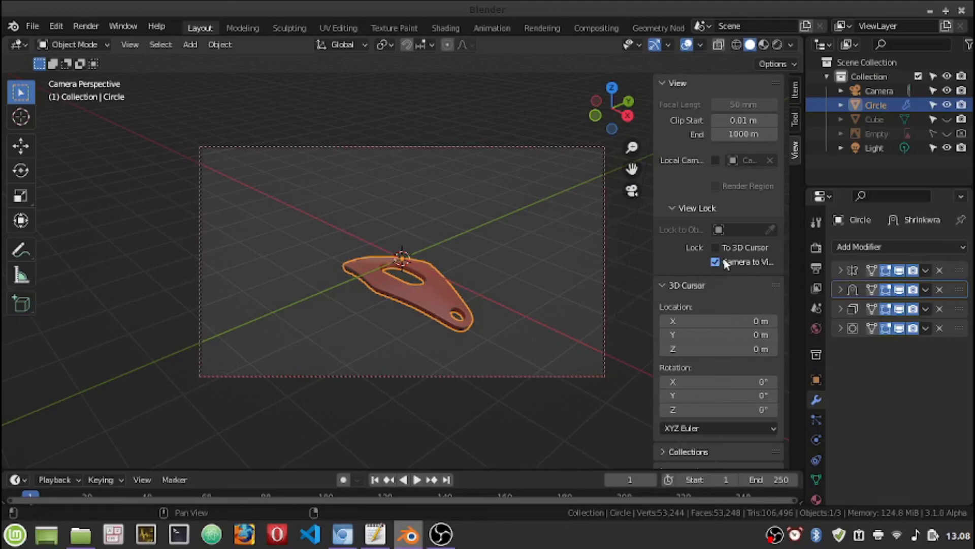
Step: Frame the curved plate from above, then disable Camera to View and hide the sidebar
{"action": "mouse_move", "coordinate": [377, 299]}
{"action": "middle_mouse_down"}
{"action": "mouse_move", "coordinate": [391, 306]}
{"action": "mouse_move", "coordinate": [346, 294]}
{"action": "mouse_move", "coordinate": [381, 333]}
{"action": "mouse_move", "coordinate": [382, 358]}
{"action": "mouse_move", "coordinate": [412, 322]}
{"action": "mouse_move", "coordinate": [462, 298]}
{"action": "mouse_move", "coordinate": [443, 322]}
{"action": "mouse_move", "coordinate": [429, 321]}
{"action": "middle_mouse_up"}
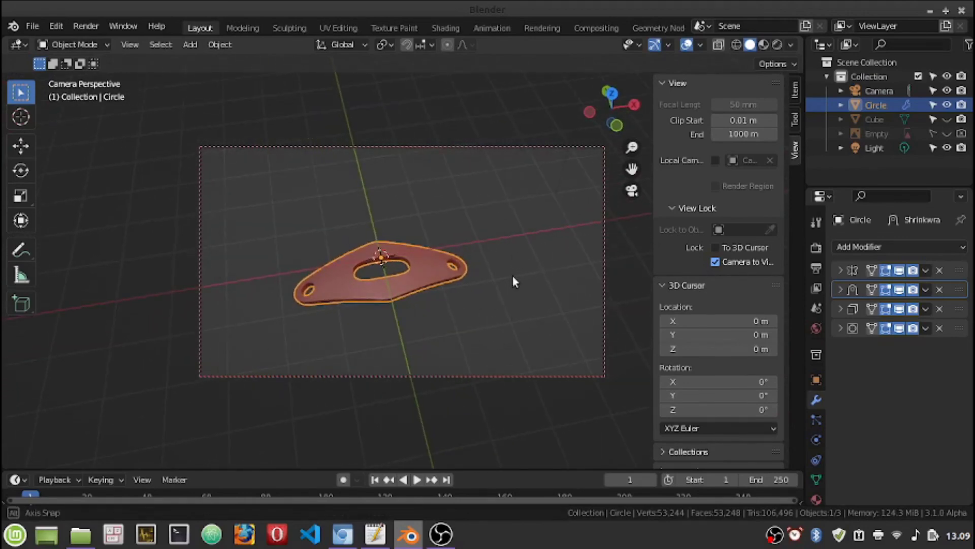
{"action": "mouse_move", "coordinate": [514, 277]}
{"action": "middle_mouse_down"}
{"action": "mouse_move", "coordinate": [475, 306]}
{"action": "mouse_move", "coordinate": [456, 306]}
{"action": "mouse_move", "coordinate": [468, 275]}
{"action": "mouse_move", "coordinate": [416, 295]}
{"action": "middle_mouse_up"}
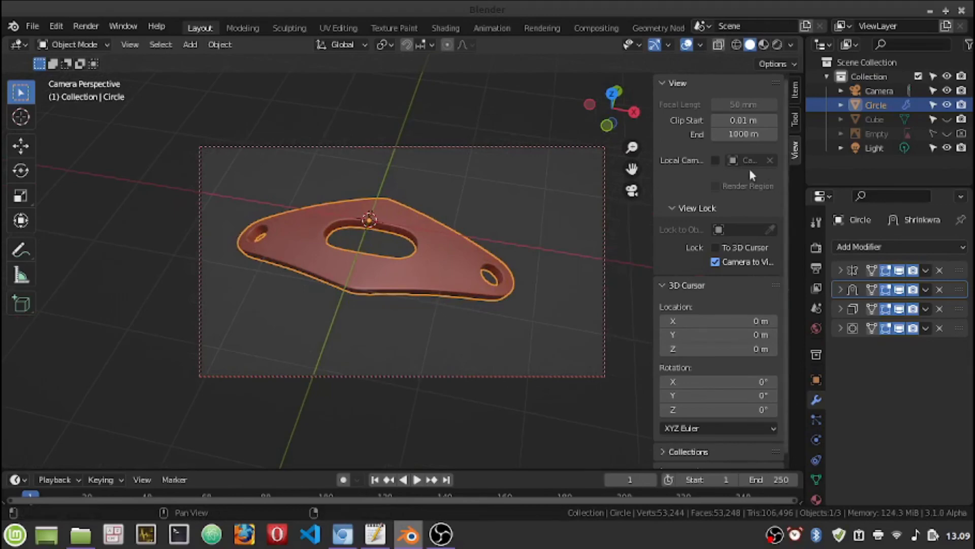
{"action": "left_click_drag", "start_coordinate": [632, 168], "coordinate": [637, 174]}
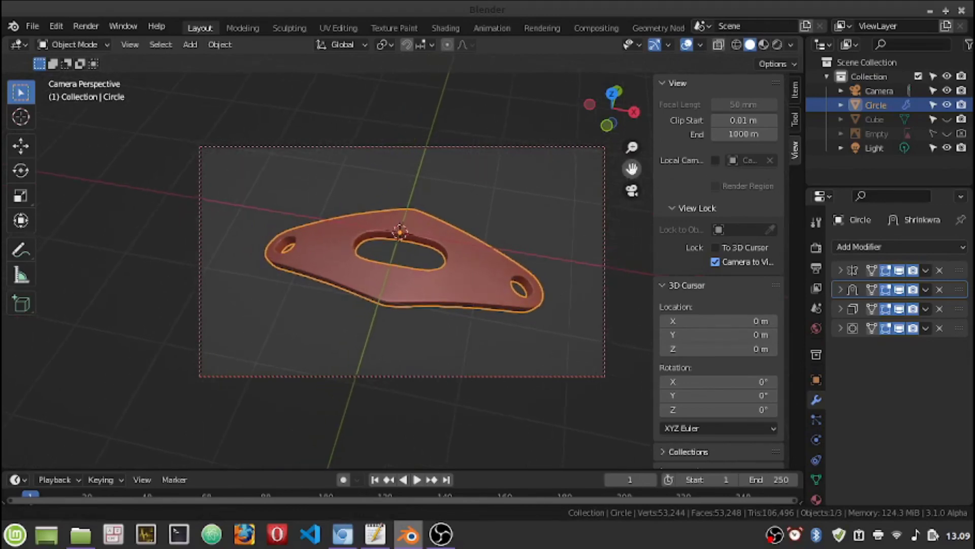
{"action": "left_click_drag", "start_coordinate": [631, 170], "coordinate": [516, 319]}
{"action": "scroll", "coordinate": [428, 292], "scroll_direction": "up", "scroll_amount": 2}
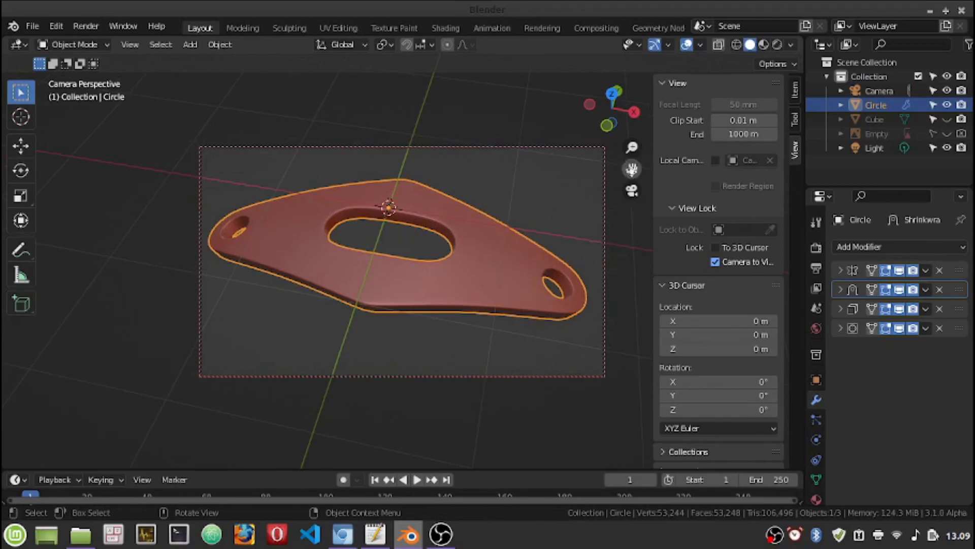
{"action": "left_click_drag", "start_coordinate": [631, 169], "coordinate": [691, 194]}
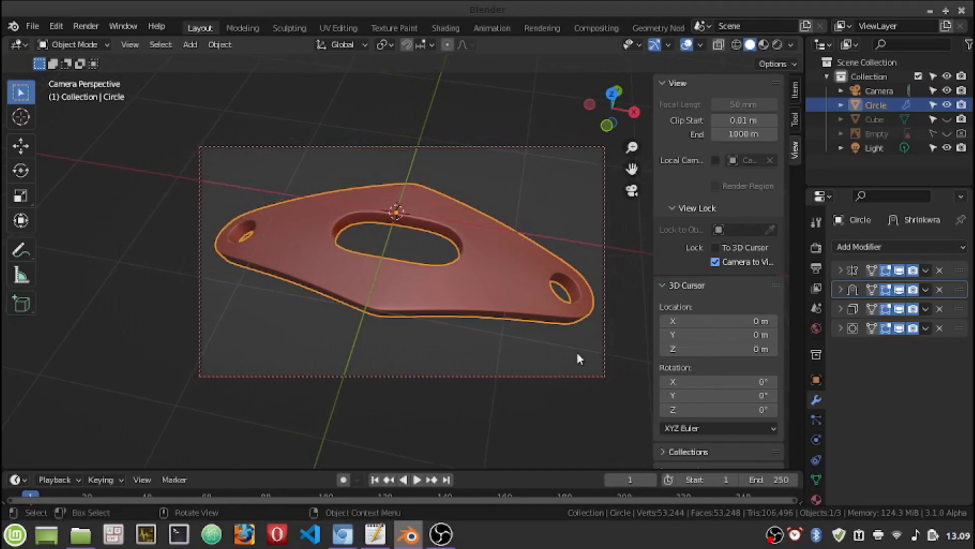
{"action": "left_click", "coordinate": [716, 261]}
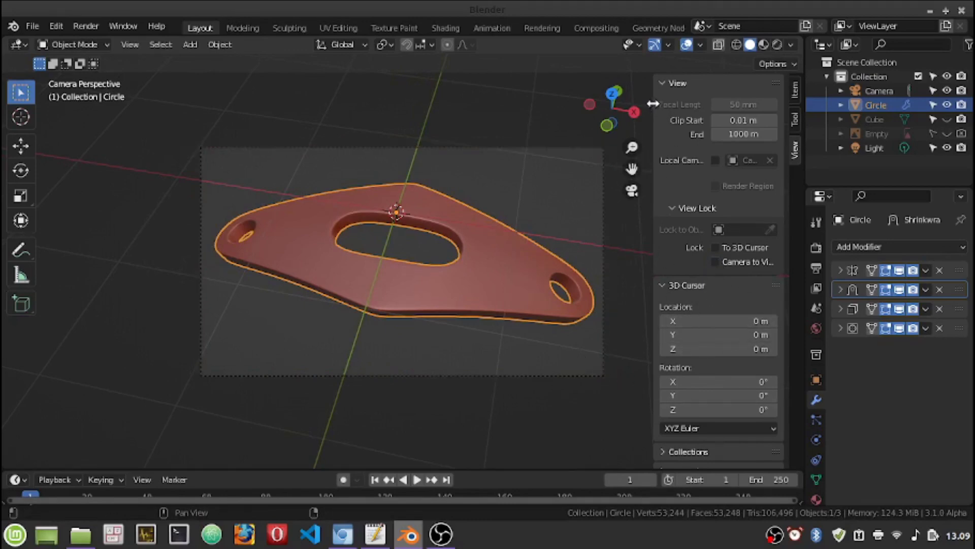
{"action": "left_click_drag", "start_coordinate": [653, 96], "coordinate": [800, 106]}
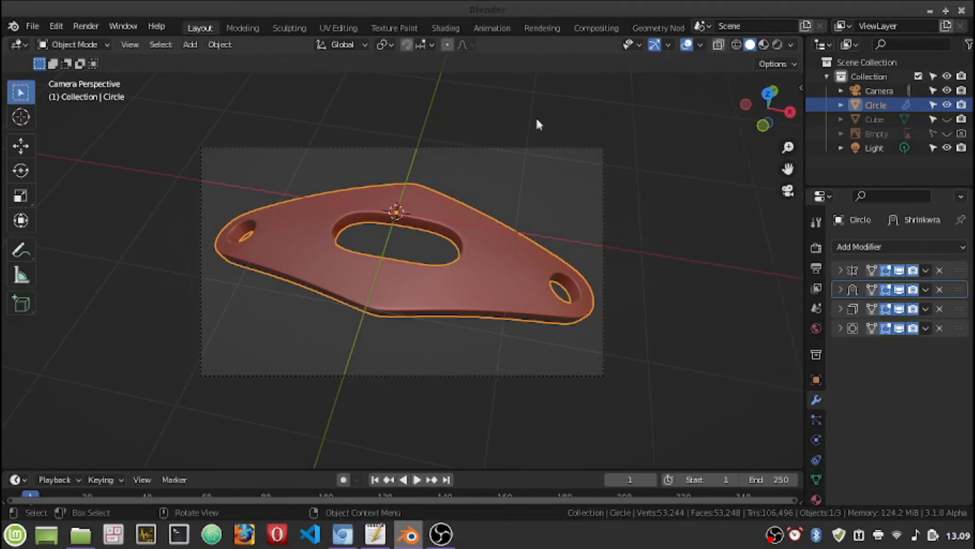
Step: Enable Screen Space Reflections in Render Properties and launch Render Image
{"action": "left_click", "coordinate": [817, 249]}
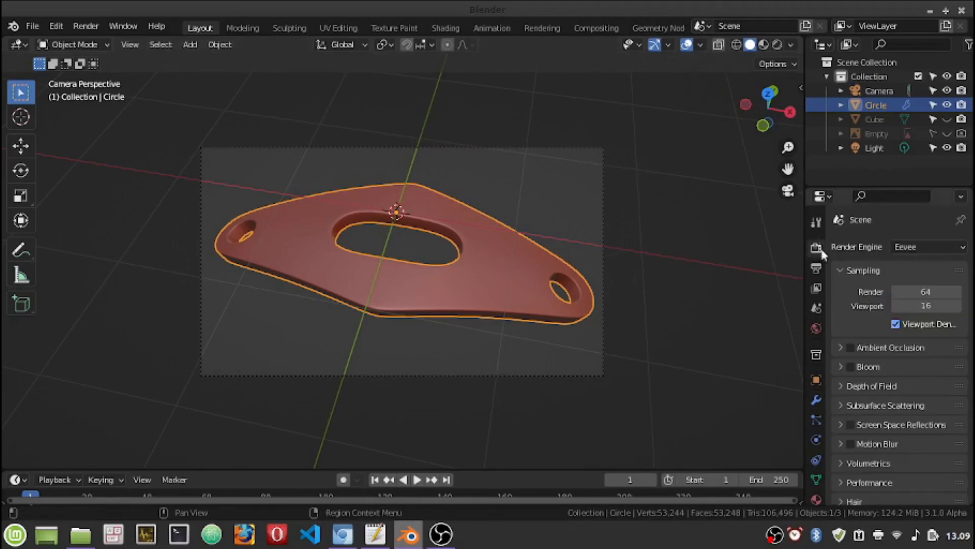
{"action": "left_click", "coordinate": [853, 423]}
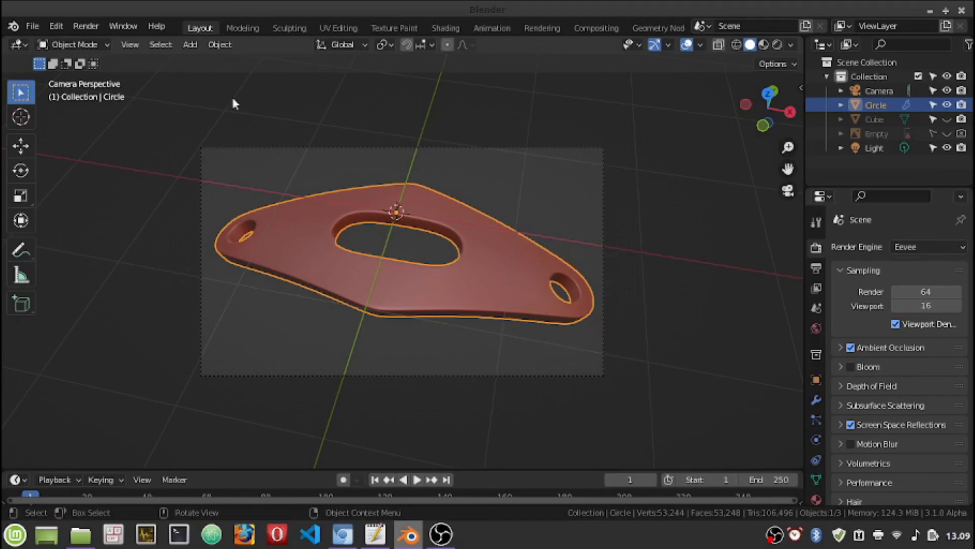
{"action": "left_click", "coordinate": [85, 25]}
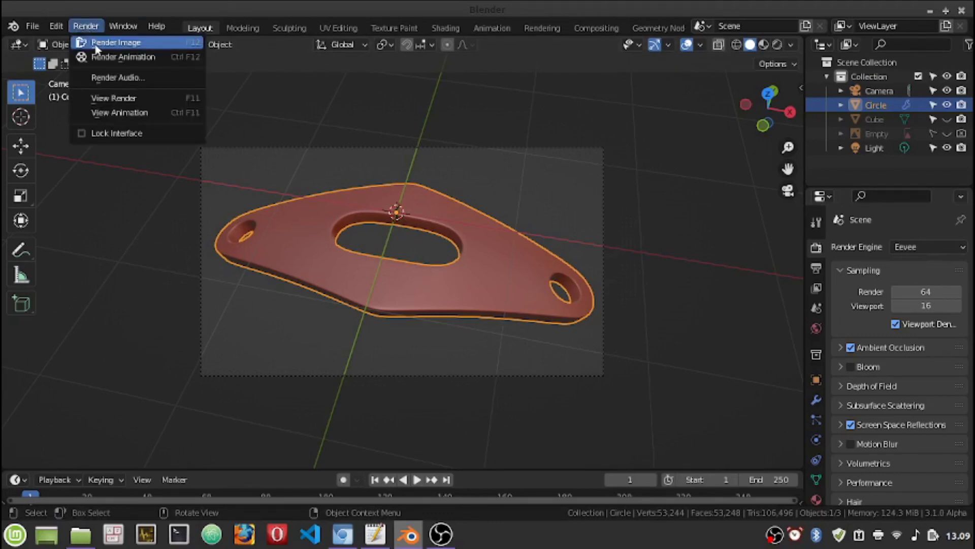
{"action": "left_click", "coordinate": [96, 44]}
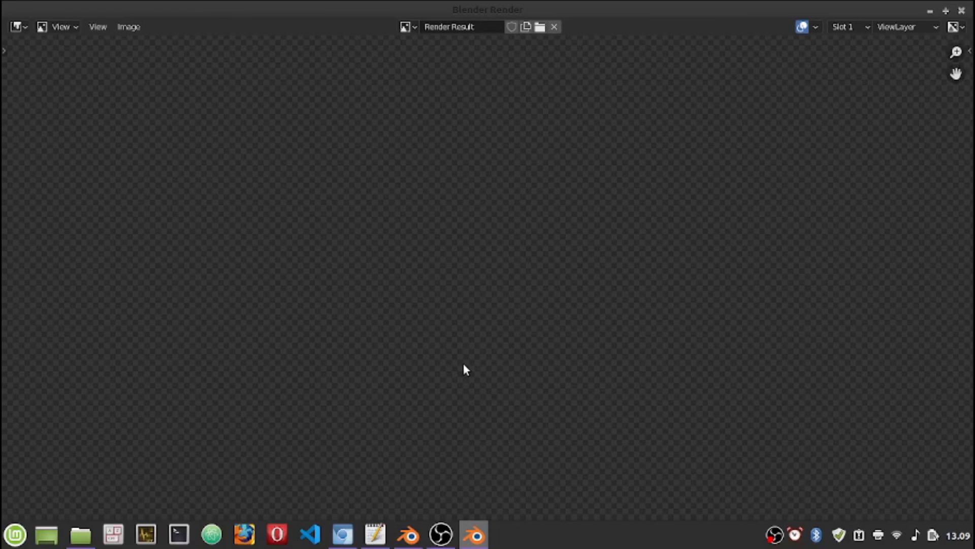
Step: Exclude the Cube sphere from rendering, re-render with F12, and close the render window
{"action": "left_click", "coordinate": [478, 540]}
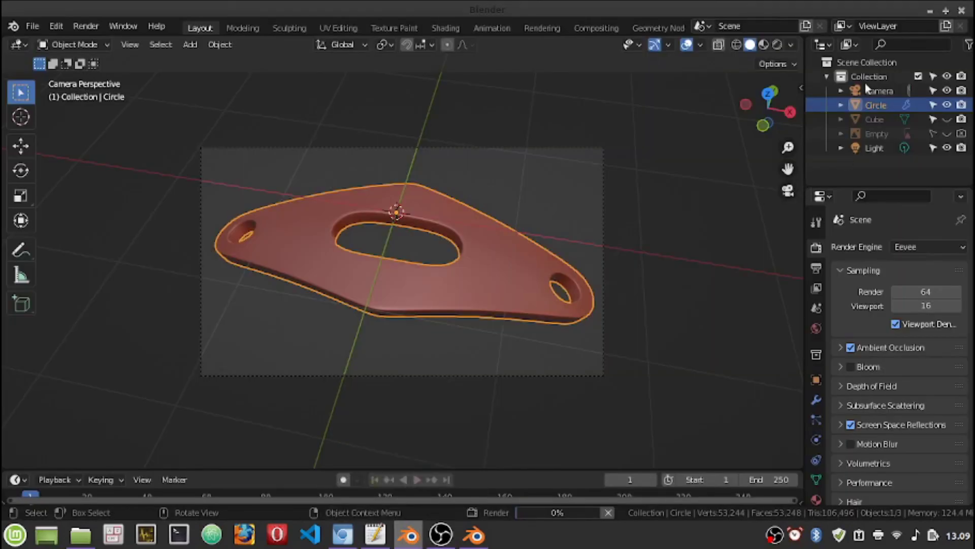
{"action": "left_click", "coordinate": [961, 119]}
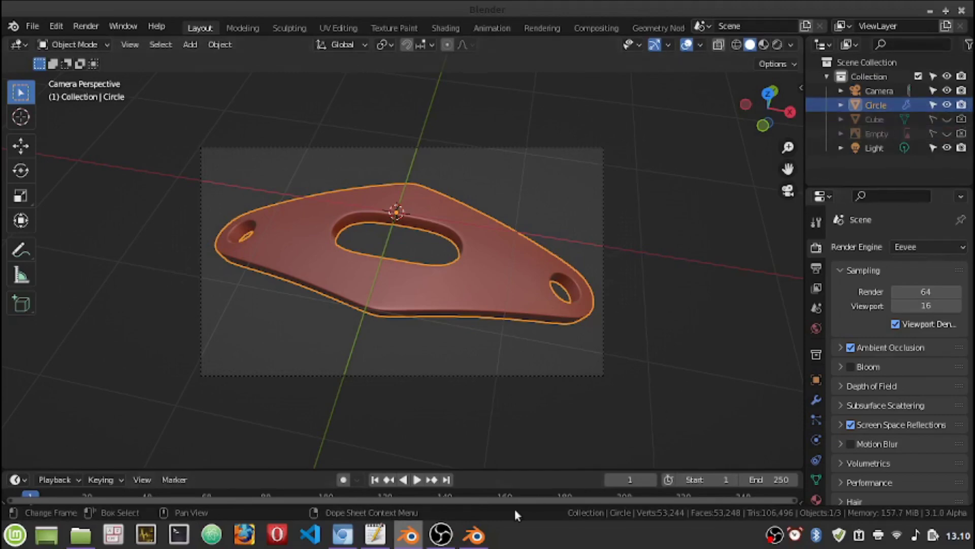
{"action": "key", "text": "F12"}
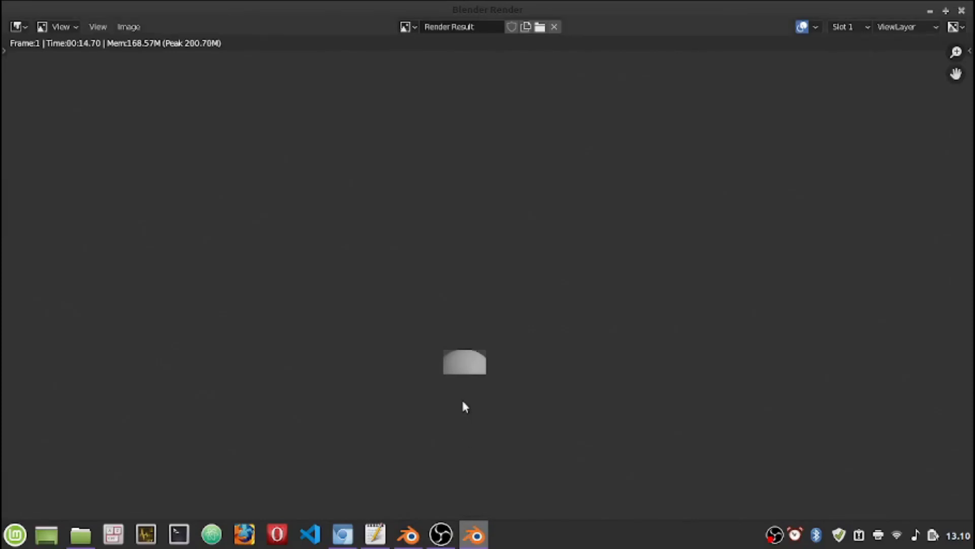
{"action": "scroll", "coordinate": [473, 392], "scroll_direction": "up", "scroll_amount": 5}
{"action": "scroll", "coordinate": [447, 345], "scroll_direction": "up", "scroll_amount": 2}
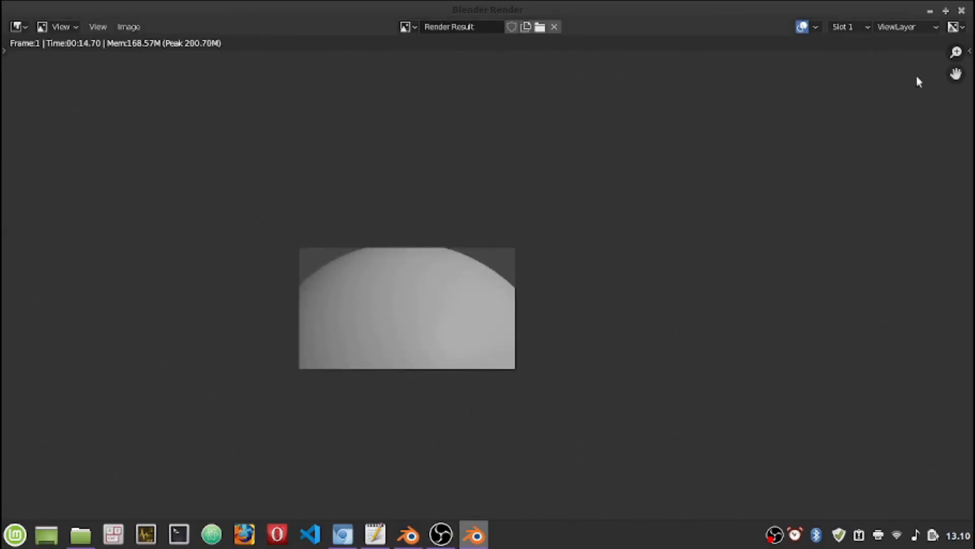
{"action": "left_click", "coordinate": [961, 10]}
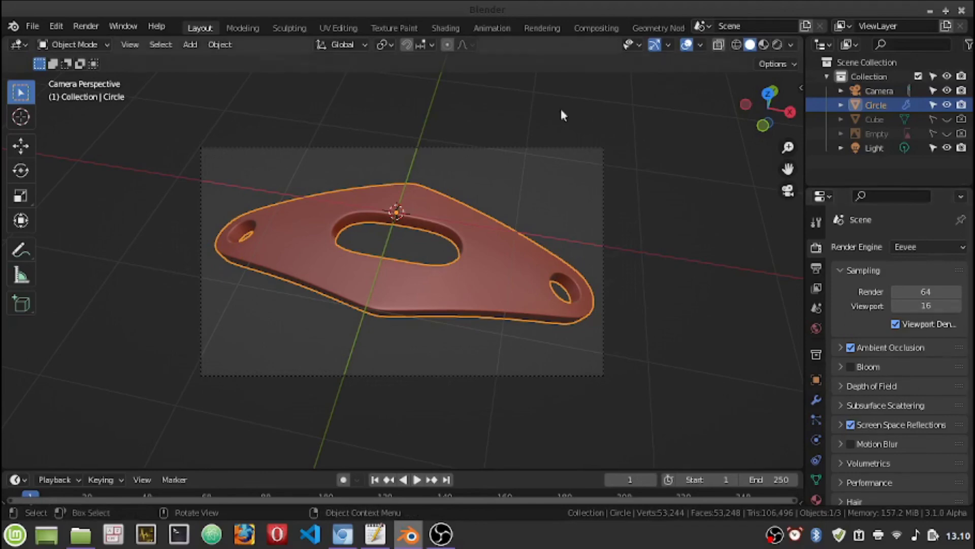
Step: Render the plate, zoom the result, cancel Save As, and close the render window
{"action": "left_click", "coordinate": [86, 26]}
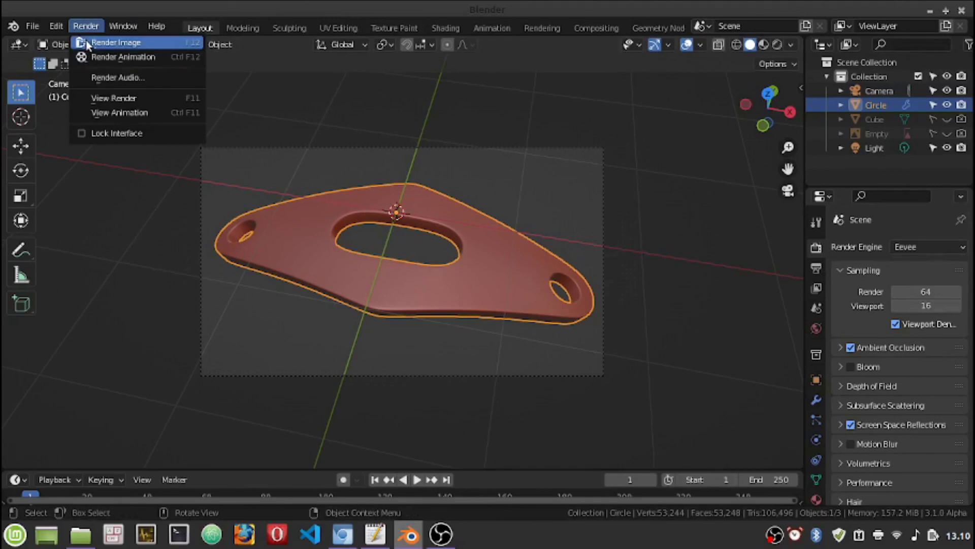
{"action": "left_click", "coordinate": [86, 41]}
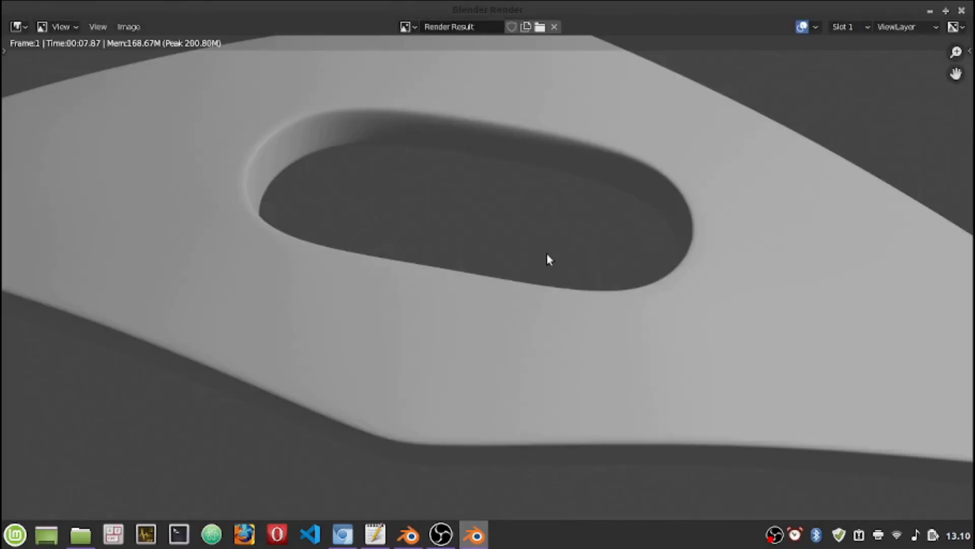
{"action": "scroll", "coordinate": [454, 260], "scroll_direction": "down", "scroll_amount": 2}
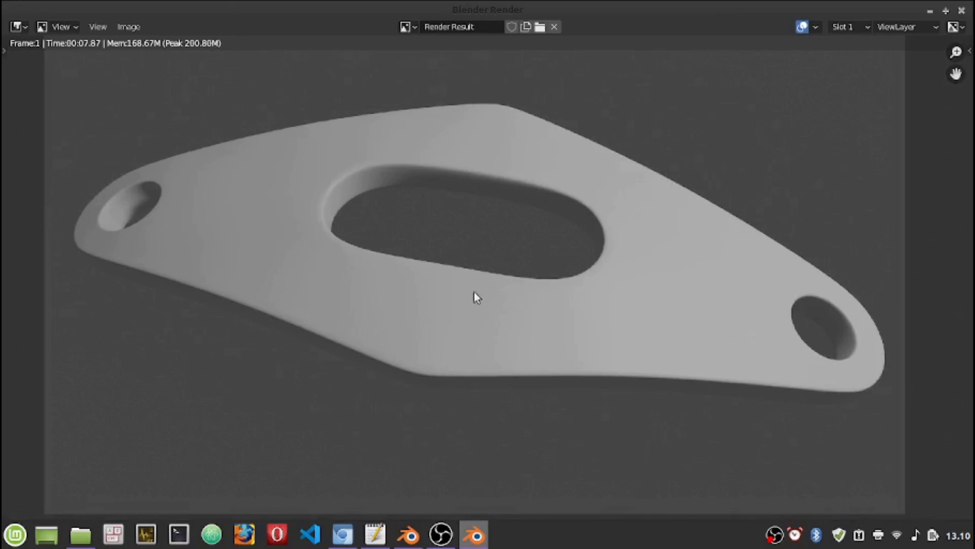
{"action": "scroll", "coordinate": [520, 305], "scroll_direction": "down", "scroll_amount": 1}
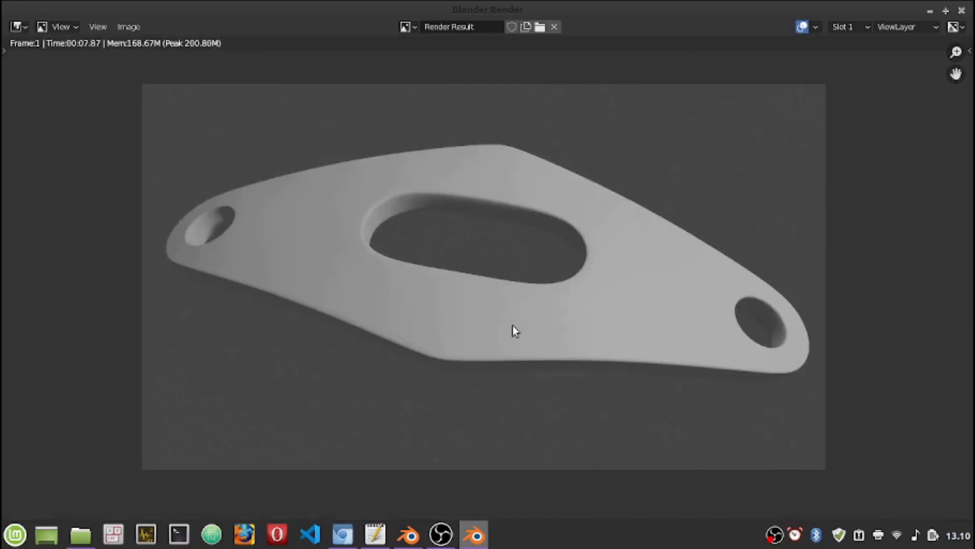
{"action": "scroll", "coordinate": [513, 328], "scroll_direction": "up", "scroll_amount": 1}
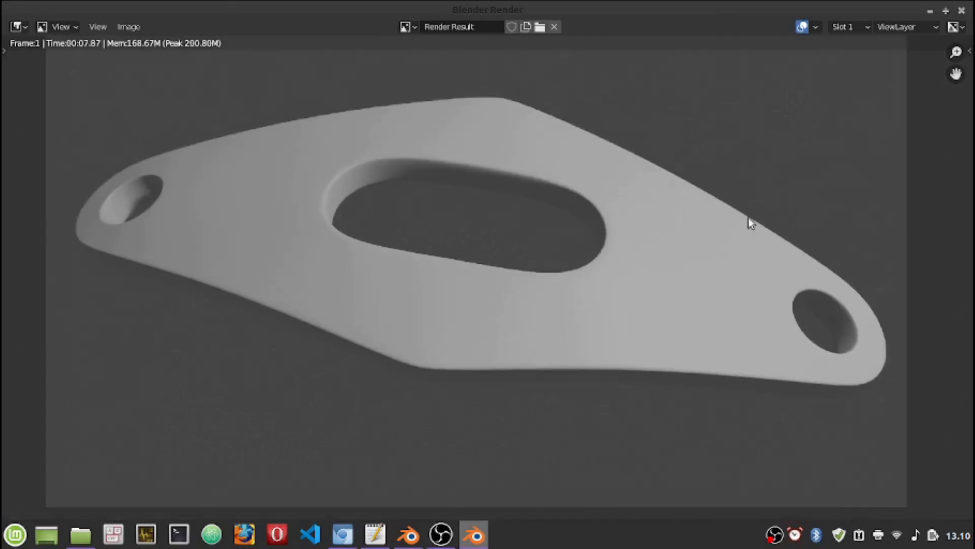
{"action": "left_click", "coordinate": [131, 28]}
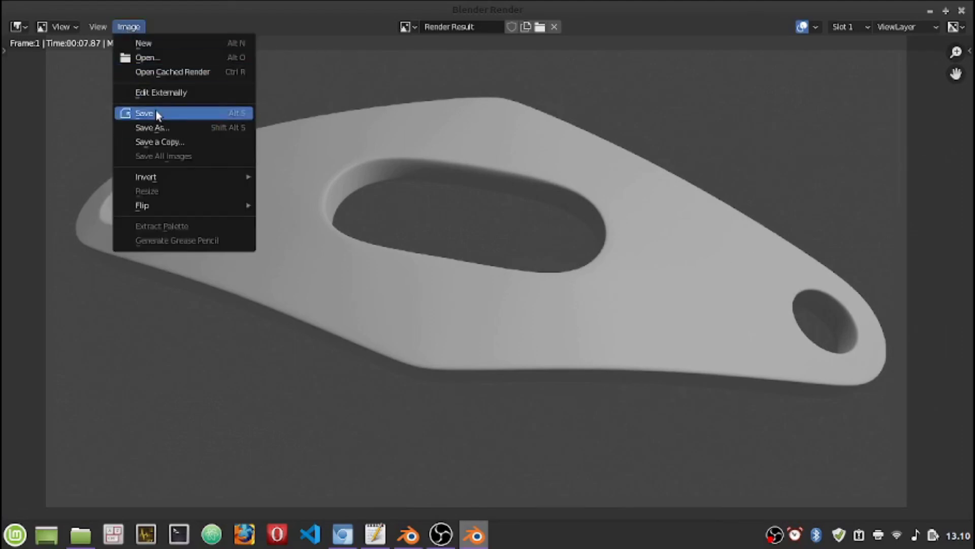
{"action": "left_click", "coordinate": [174, 127]}
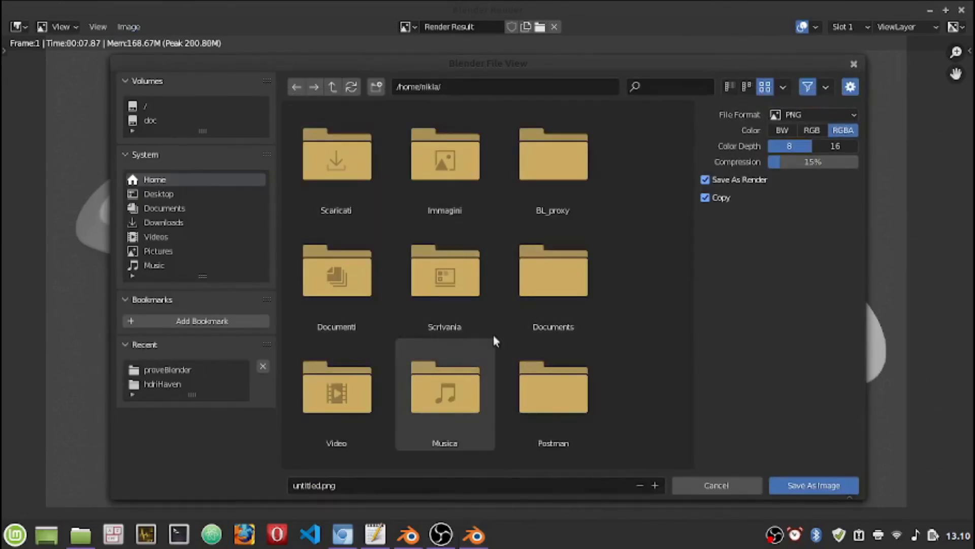
{"action": "left_click", "coordinate": [734, 489]}
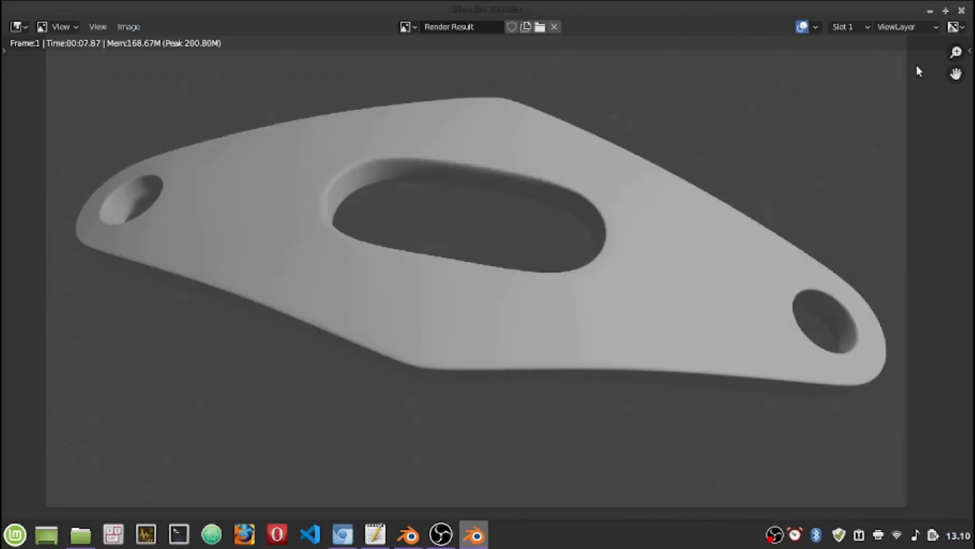
{"action": "left_click", "coordinate": [963, 11]}
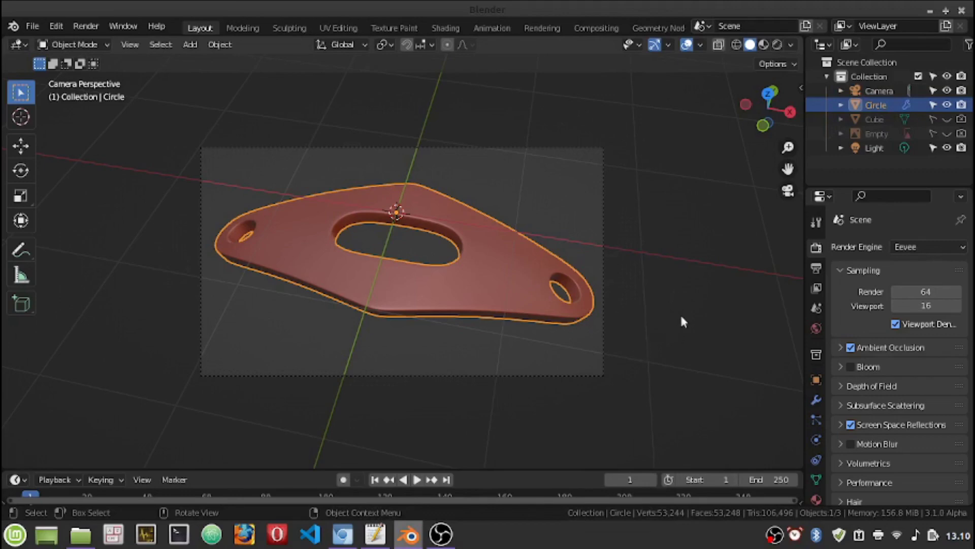
Step: Save the project, unhide Cube and Empty, and select Empty, Cube and Circle together
{"action": "key", "text": "ctrl+s"}
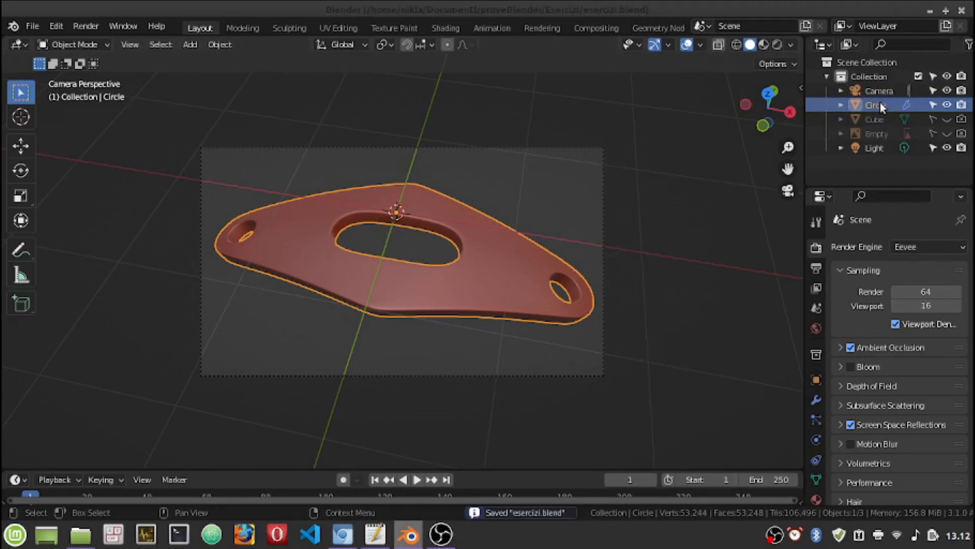
{"action": "left_click", "coordinate": [933, 120]}
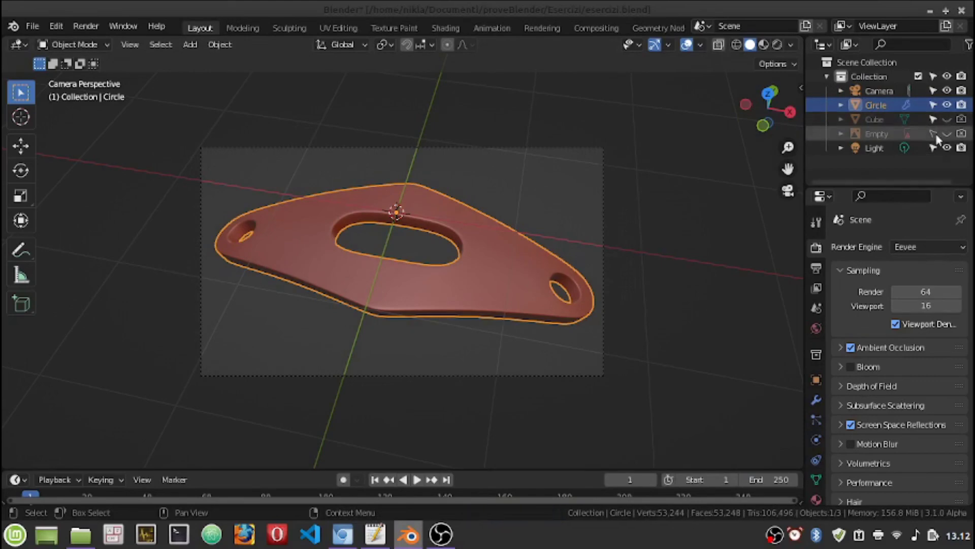
{"action": "left_click", "coordinate": [882, 133]}
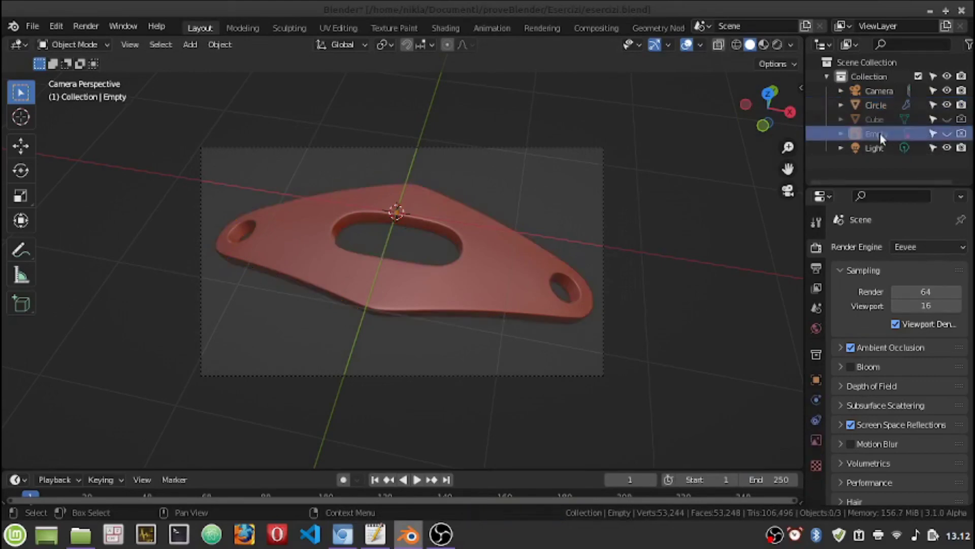
{"action": "left_click", "coordinate": [947, 119]}
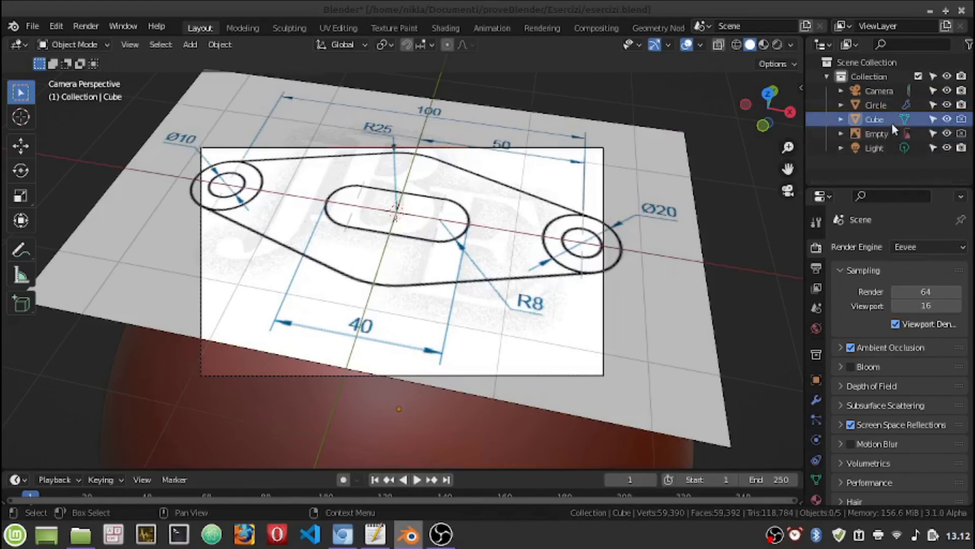
{"action": "left_click", "coordinate": [870, 132]}
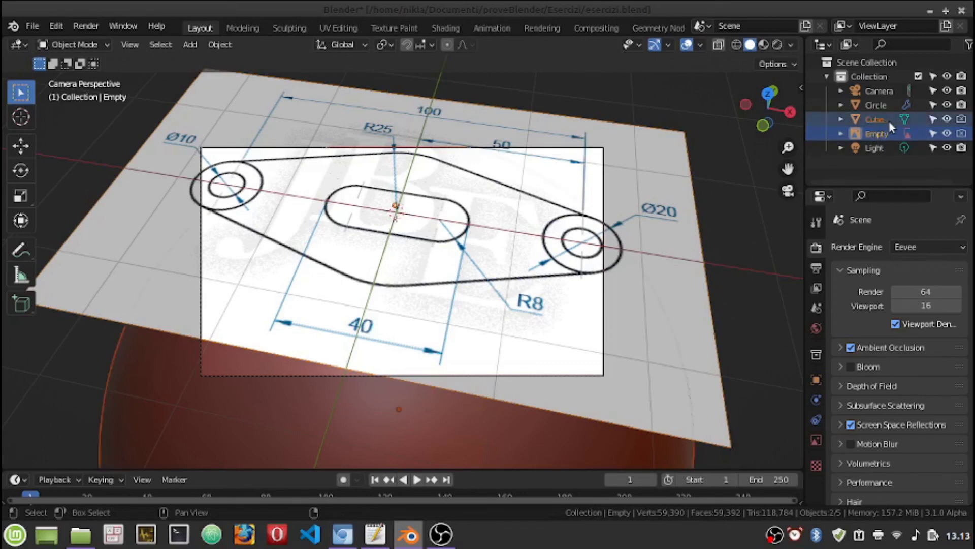
{"action": "left_click", "coordinate": [888, 120], "text": "shift"}
{"action": "left_click", "coordinate": [882, 105], "text": "shift"}
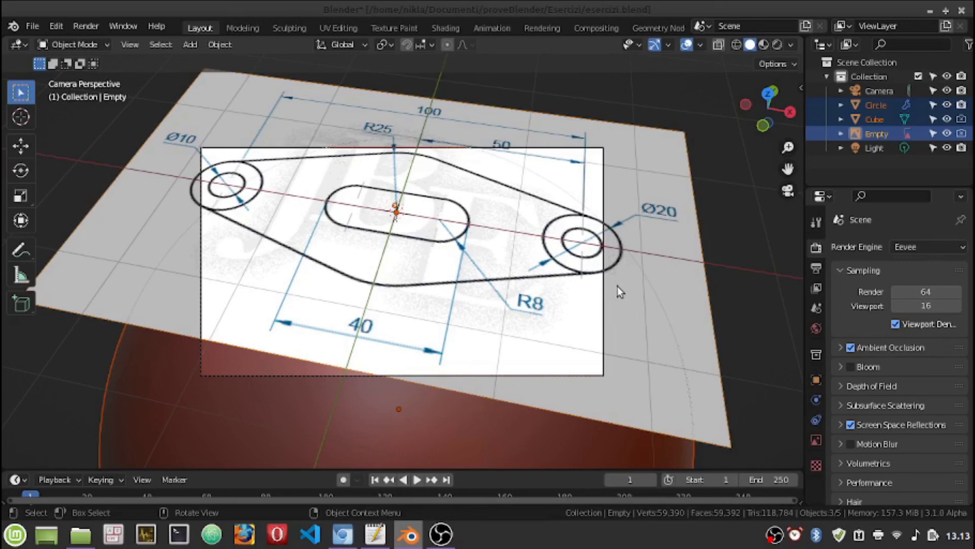
Step: Move the three selected objects into a new collection named esercizio_01
{"action": "key", "text": "m"}
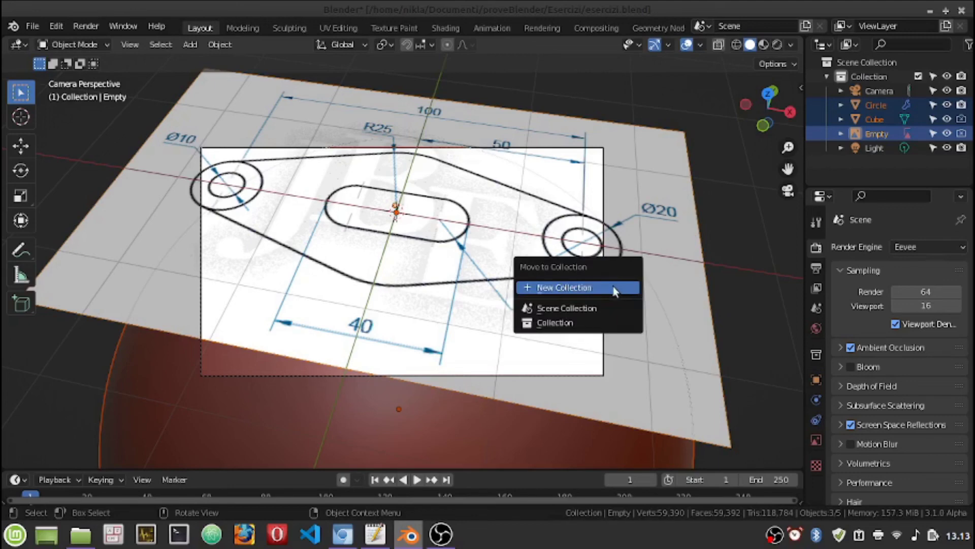
{"action": "left_click", "coordinate": [617, 289]}
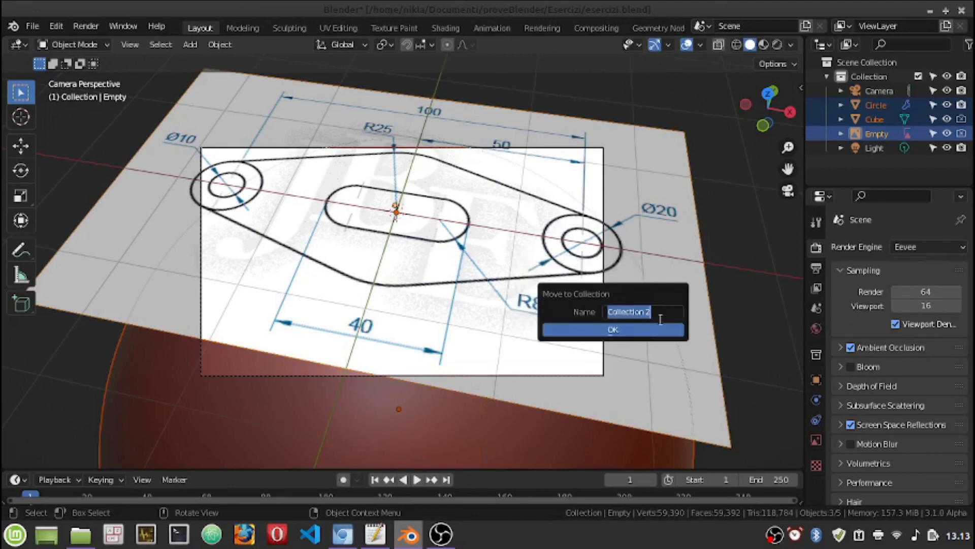
{"action": "type", "text": "es"}
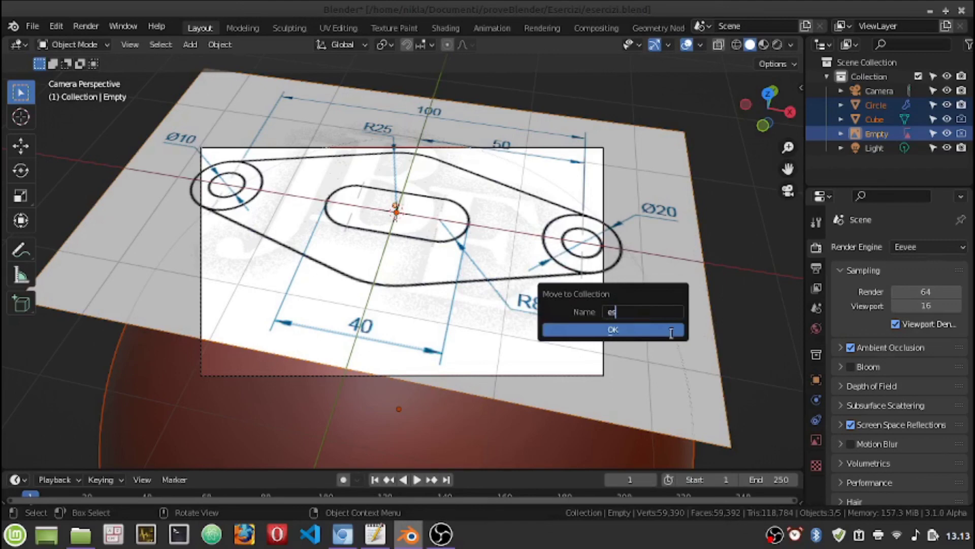
{"action": "type", "text": "ercizi"}
{"action": "type", "text": "o_"}
{"action": "type", "text": "01"}
{"action": "left_click", "coordinate": [670, 331]}
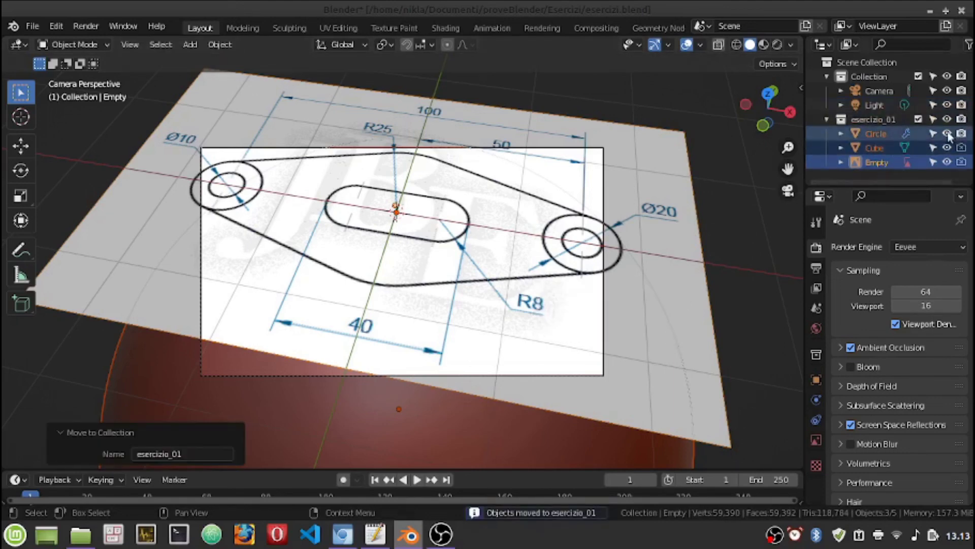
Step: Hide Cube and Empty again and collapse the esercizio_01 collection
{"action": "left_click", "coordinate": [946, 148]}
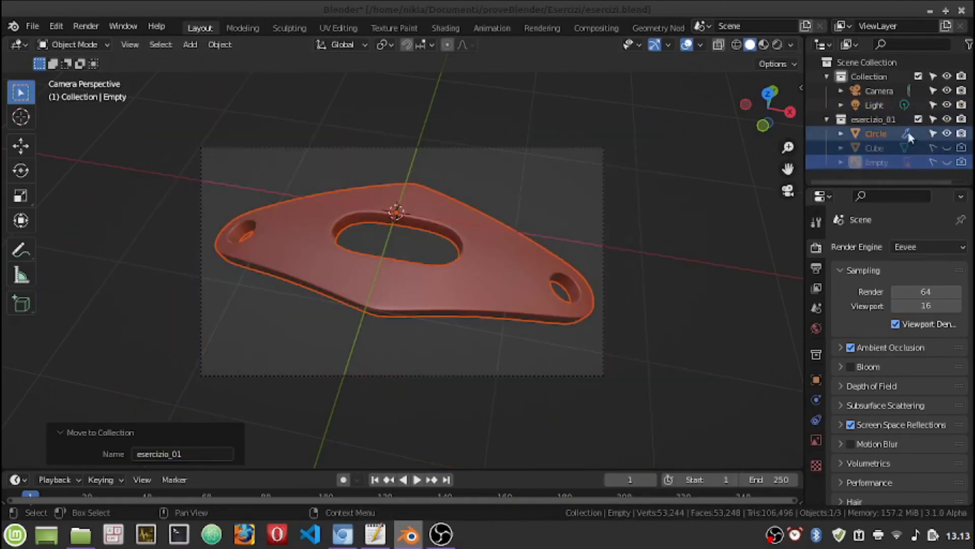
{"action": "left_click", "coordinate": [827, 120]}
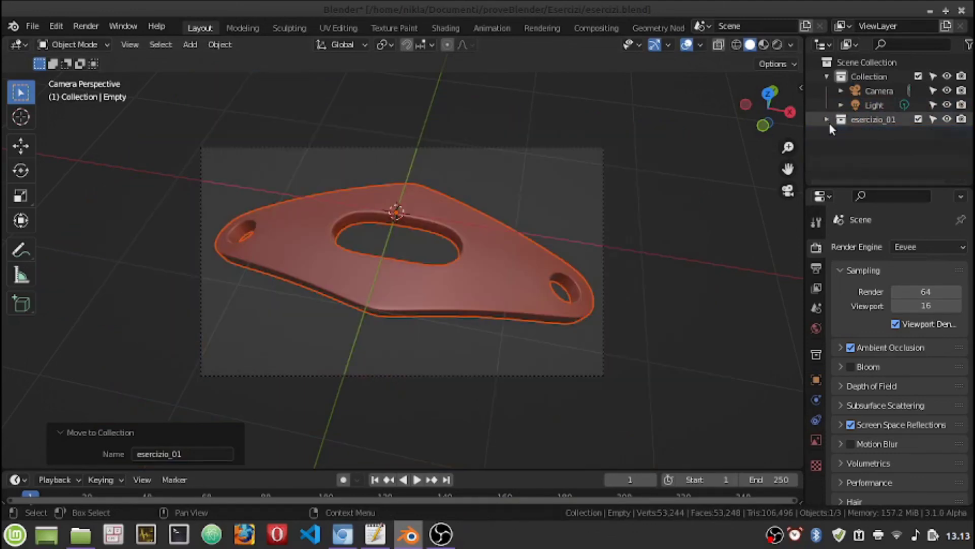
{"action": "left_click", "coordinate": [827, 120]}
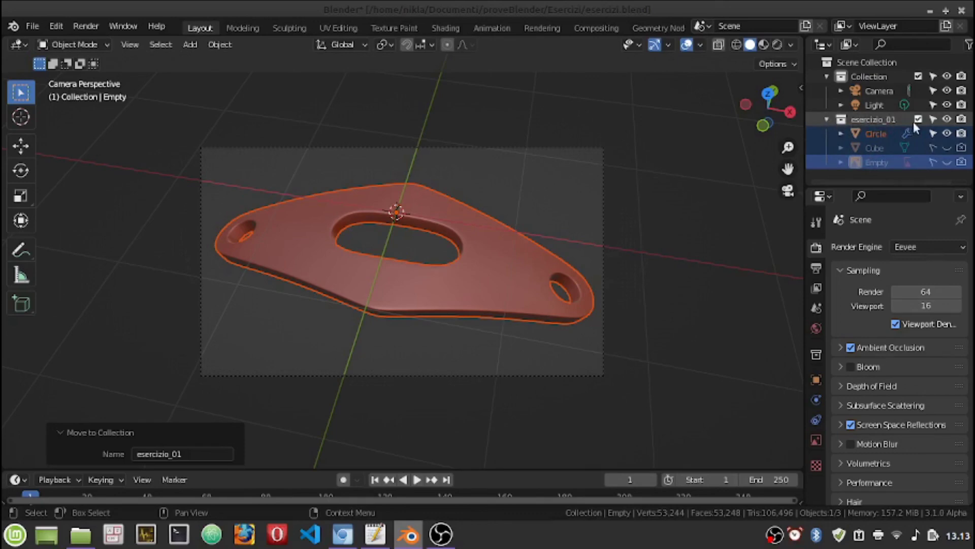
{"action": "left_click", "coordinate": [827, 121]}
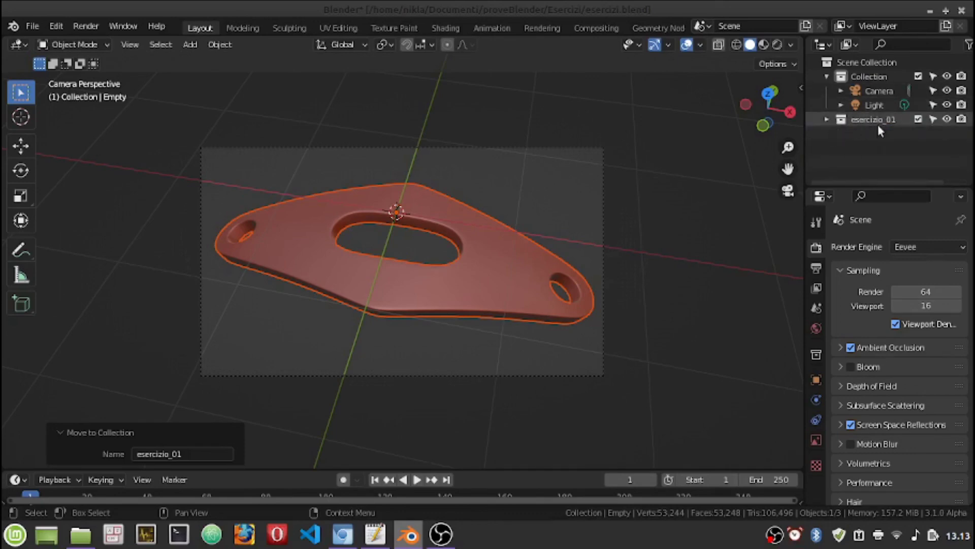